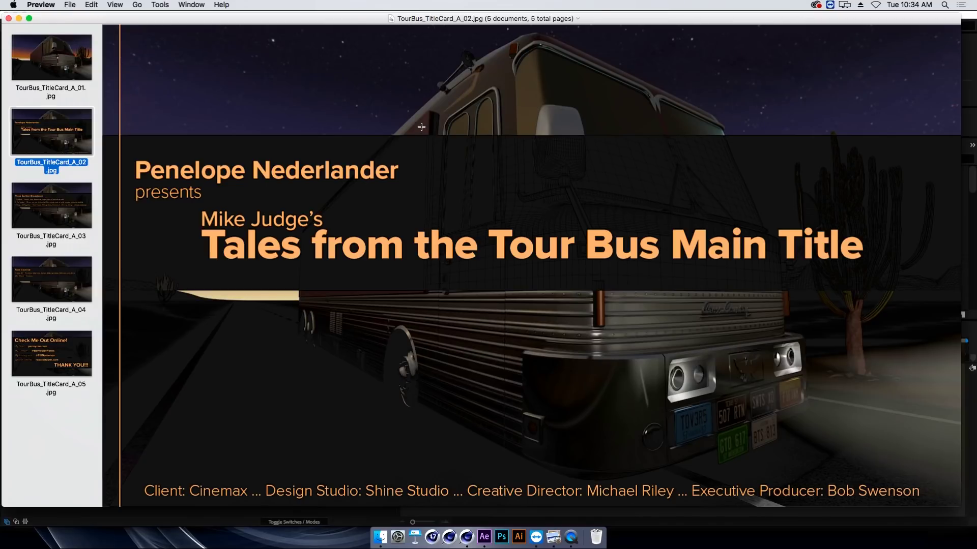
# Flip between the TourBus title cards in Preview, then switch to QuickTime Player
pyautogui.press('Down')
pyautogui.press('Up')
pyautogui.press('super+Tab')
pyautogui.press('super+Tab')
pyautogui.press('super+Tab')
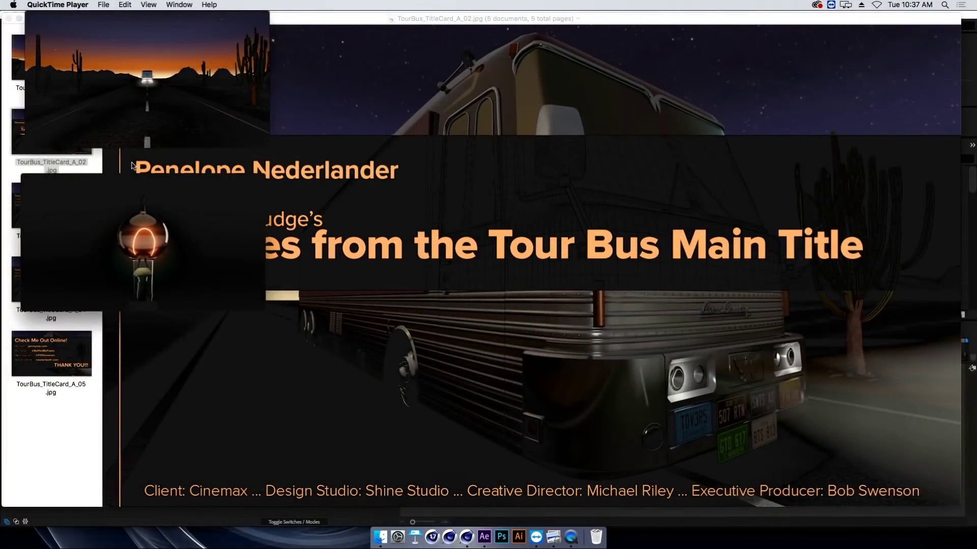
pyautogui.moveTo(145, 229)
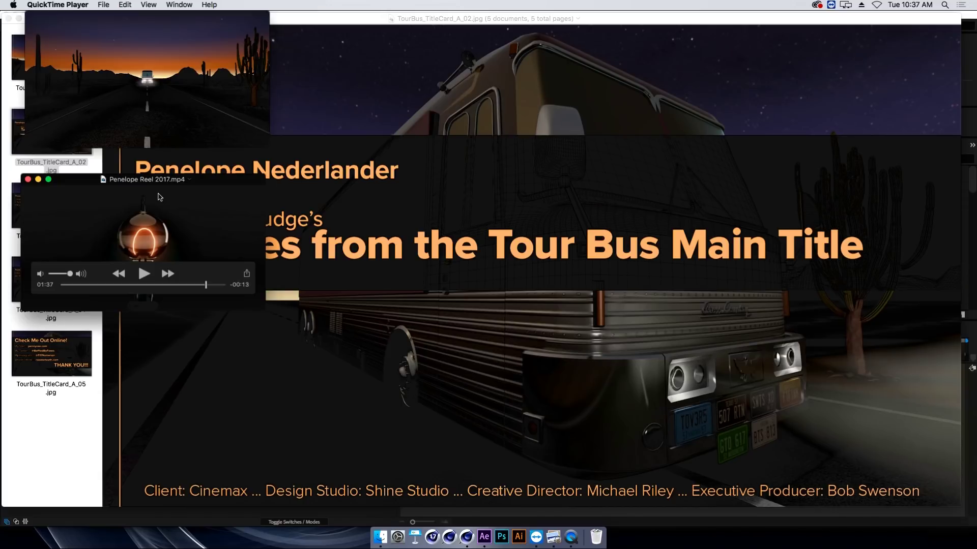
# Switch to Finder and show MIX_V2_01.psd from FRAME_MIX_V2 in Quick Look
pyautogui.press('super+Tab')
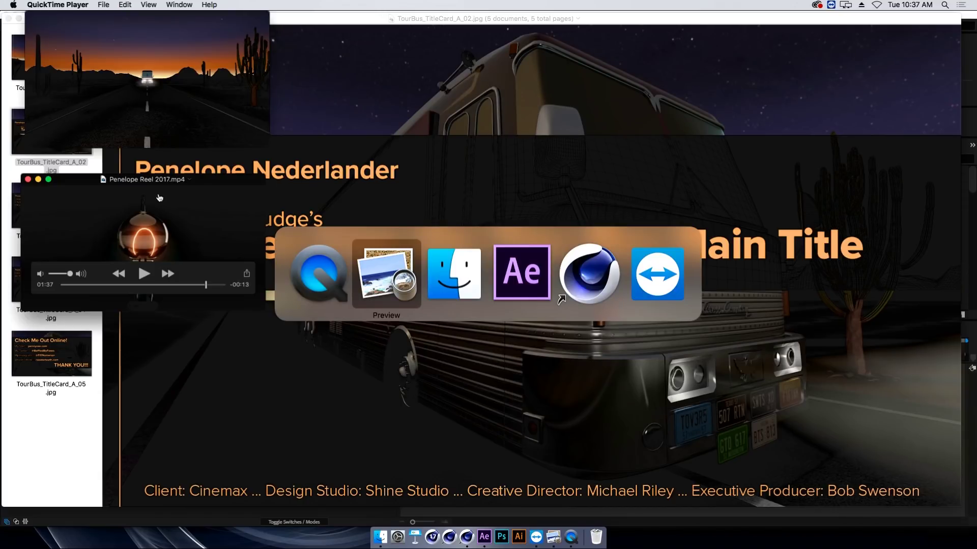
pyautogui.press('super+Tab')
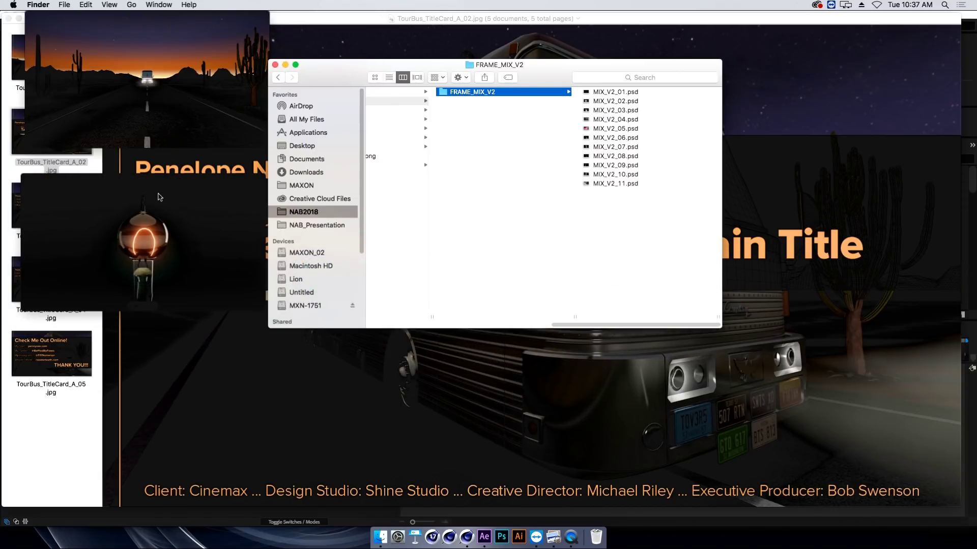
pyautogui.press('Right')
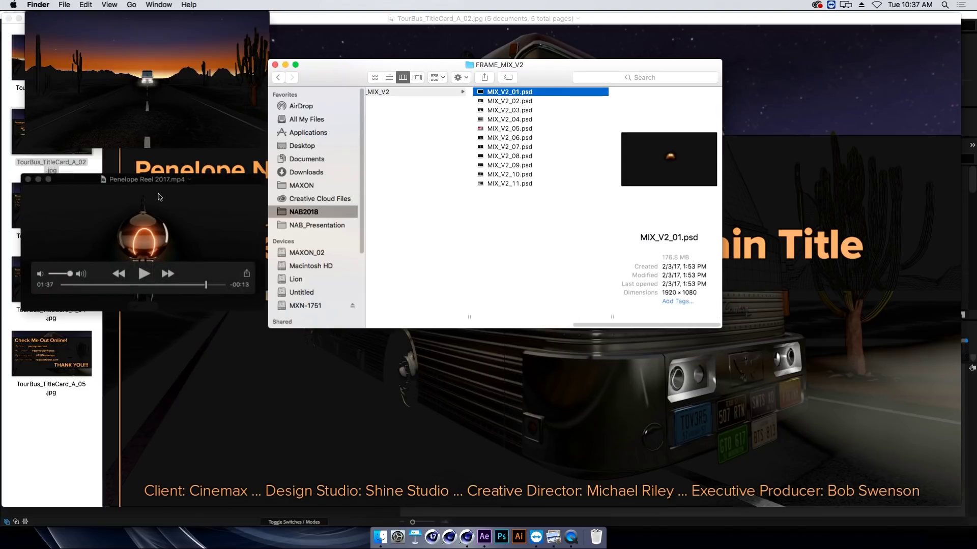
pyautogui.press('space')
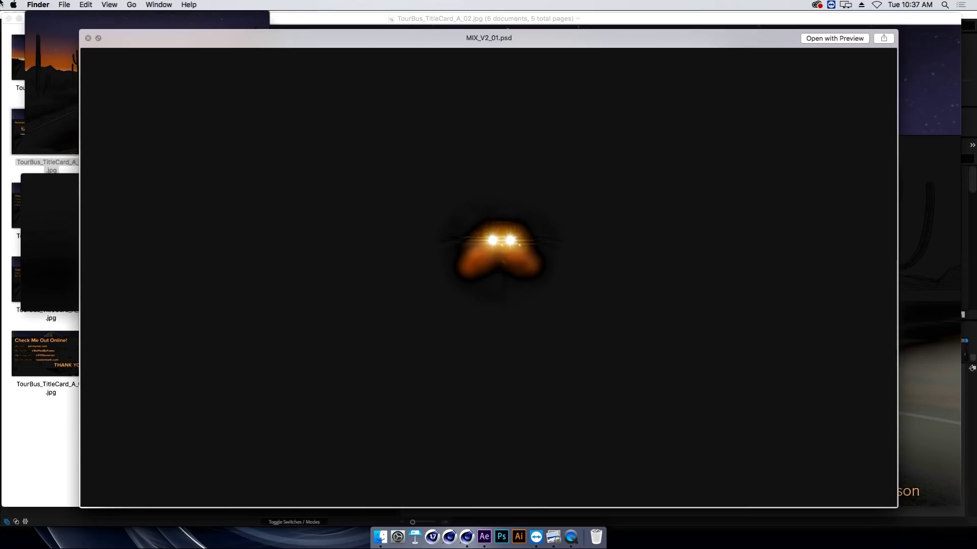
# Page through the Quick Look previews of frames MIX_V2_02 to MIX_V2_09
pyautogui.press('Down')
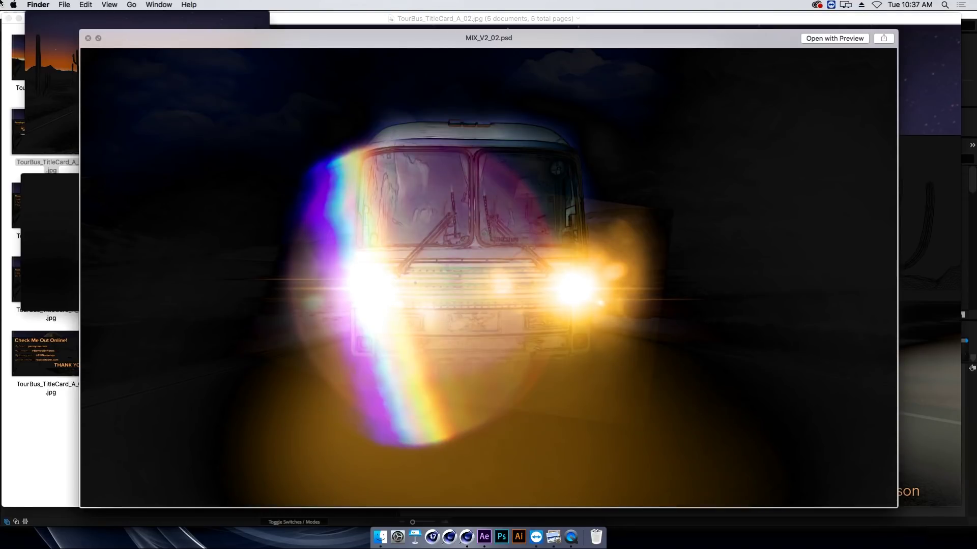
pyautogui.press('Down')
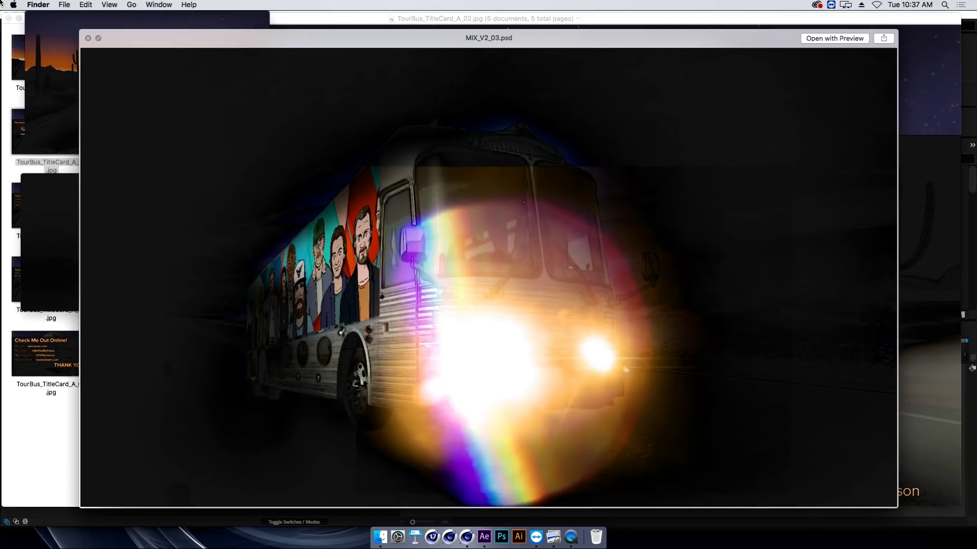
pyautogui.press('Down')
pyautogui.press('Down')
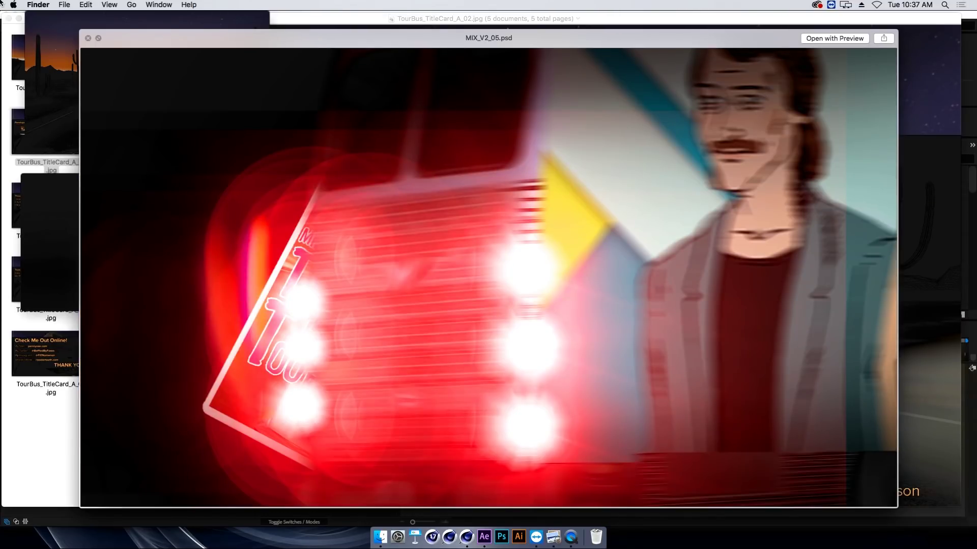
pyautogui.press('Down')
pyautogui.press('Up')
pyautogui.press('Up')
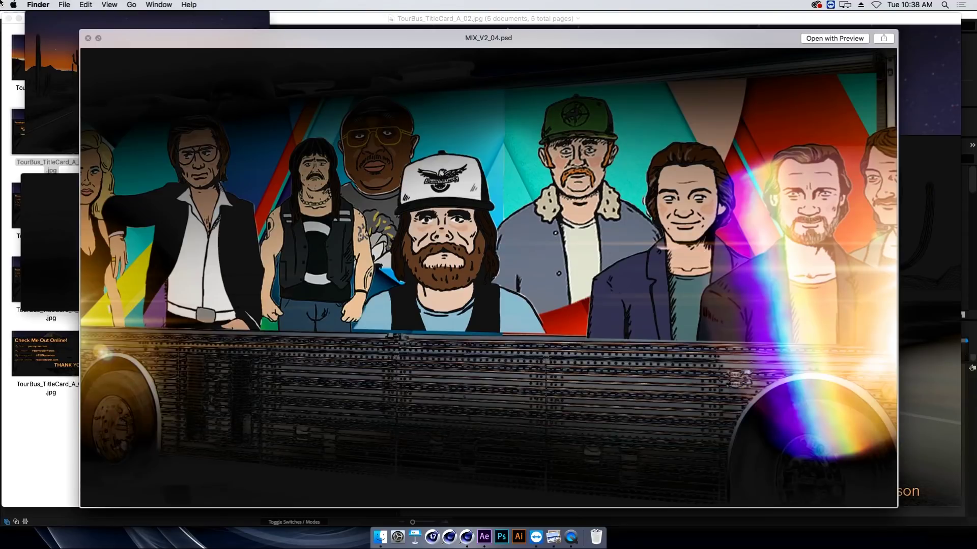
pyautogui.press('Down')
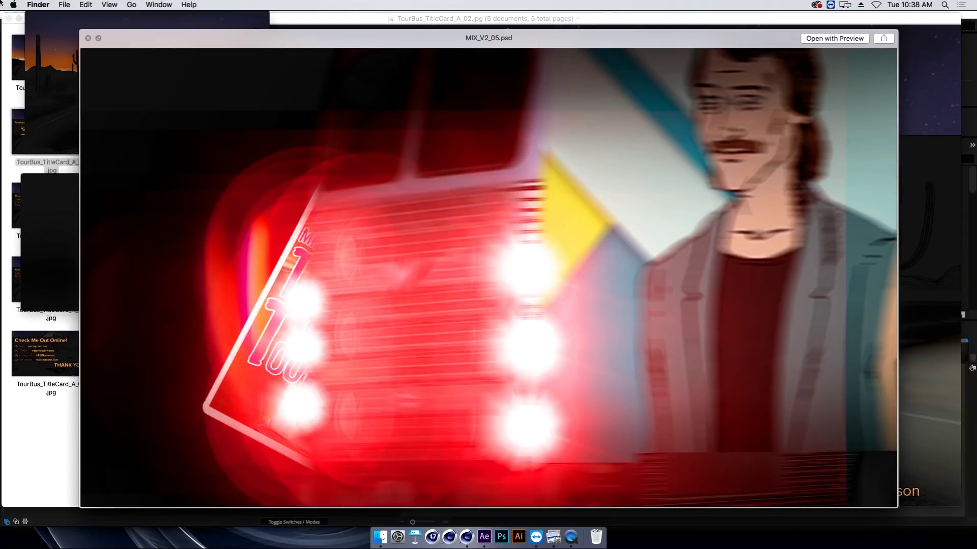
pyautogui.press('Down')
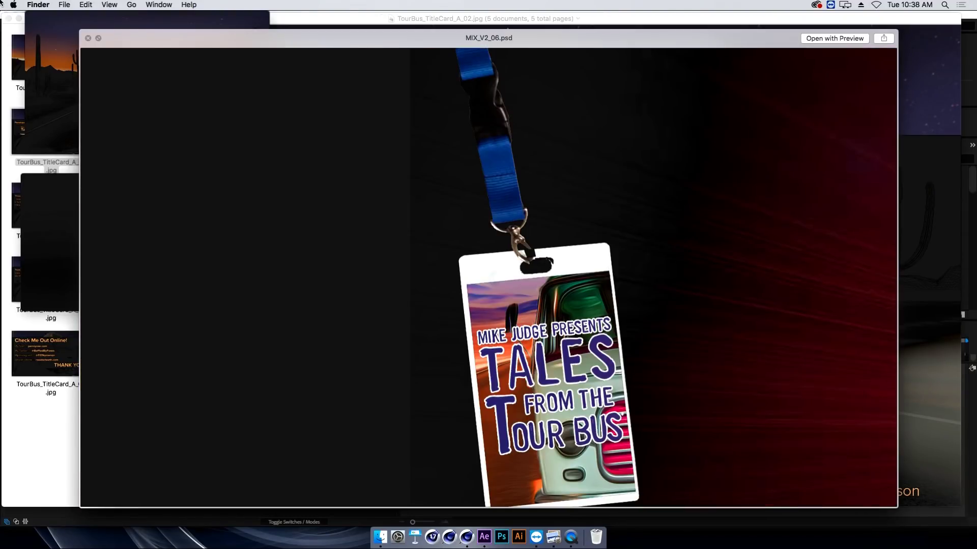
pyautogui.press('Down')
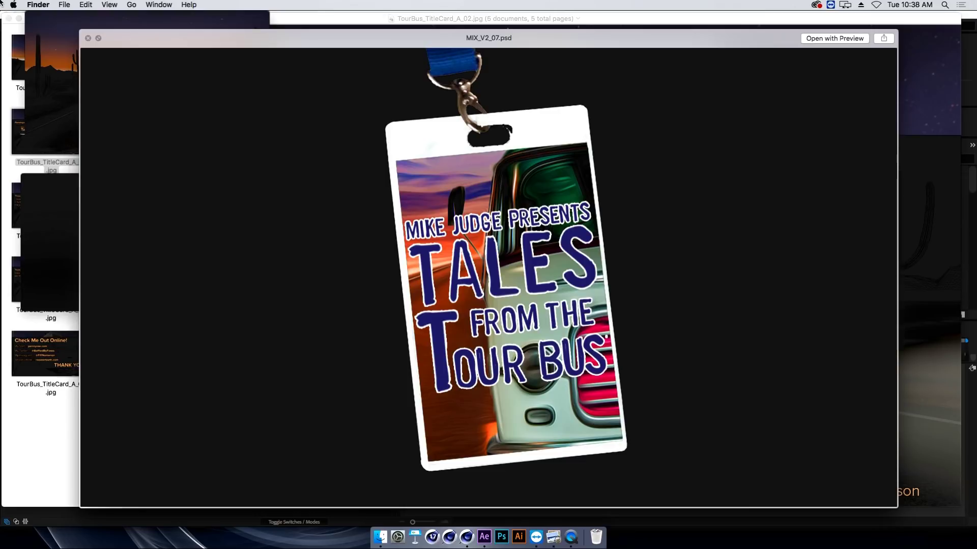
pyautogui.press('Down')
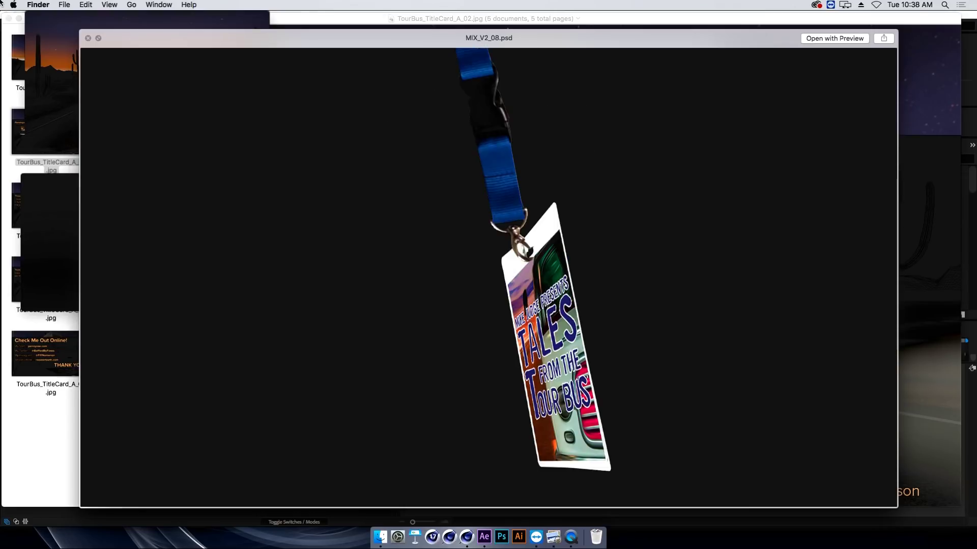
pyautogui.press('Down')
pyautogui.press('Down')
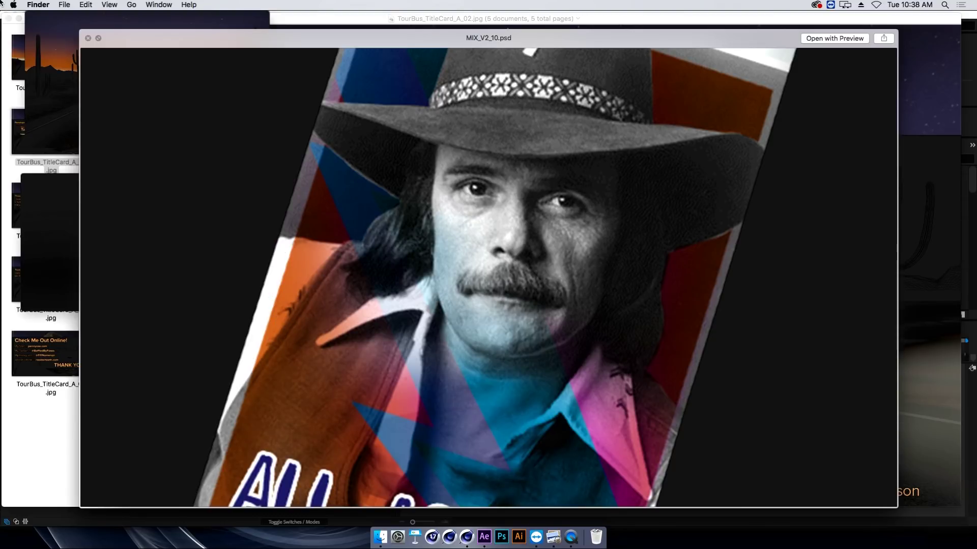
# Preview the last frame, MIX_V2_11.psd, then close Quick Look
pyautogui.press('space')
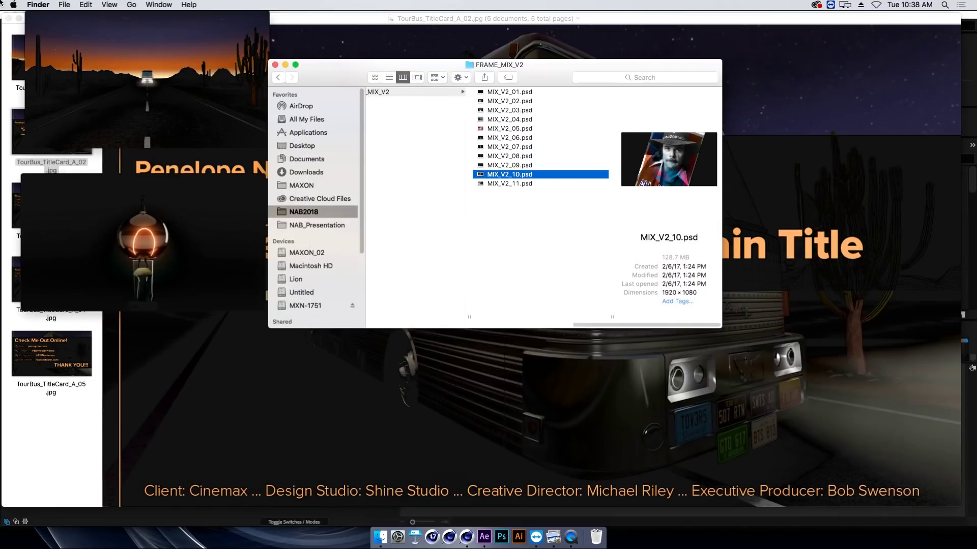
pyautogui.press('Down')
pyautogui.press('space')
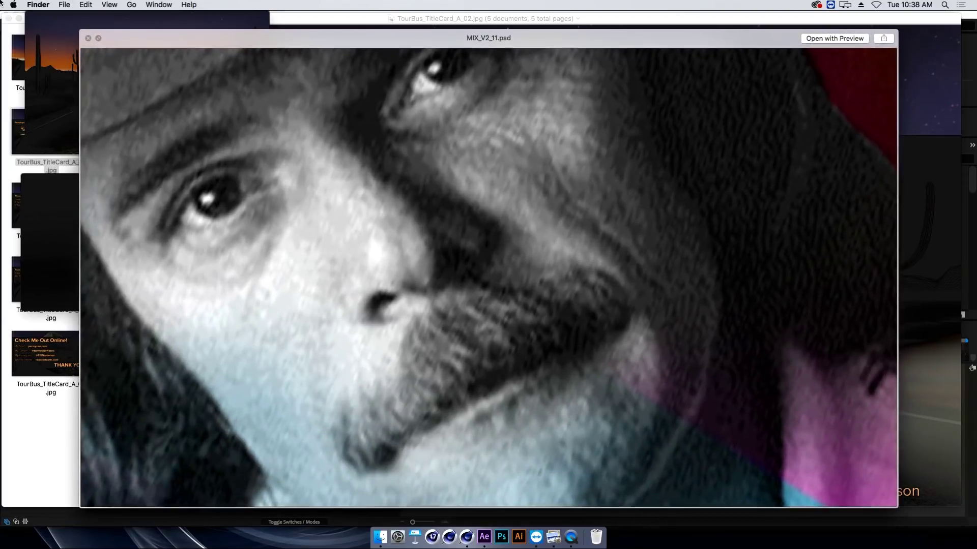
pyautogui.press('Up')
pyautogui.press('space')
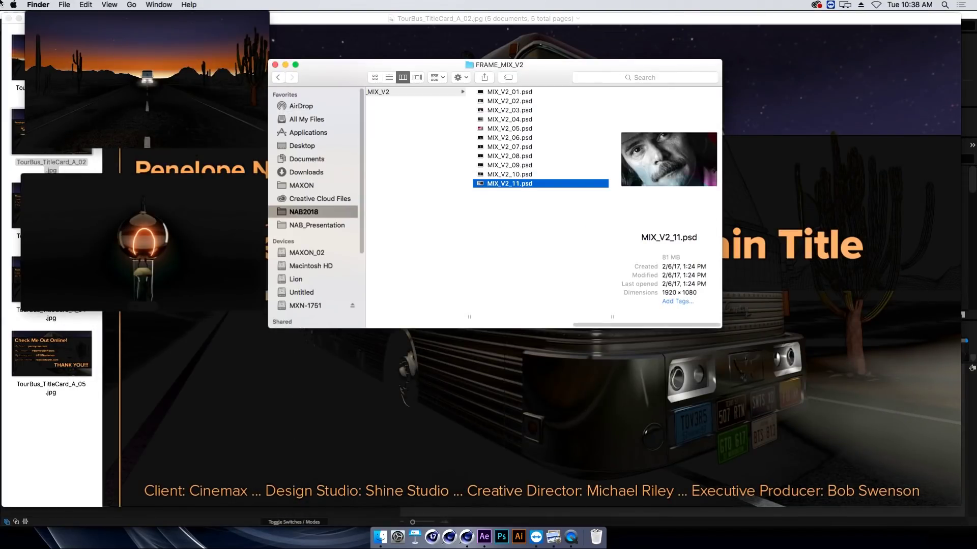
pyautogui.press('Up')
pyautogui.press('Up')
pyautogui.press('Up')
# Switch from Finder to QuickTime Player to play the reel
pyautogui.press('super+Tab')
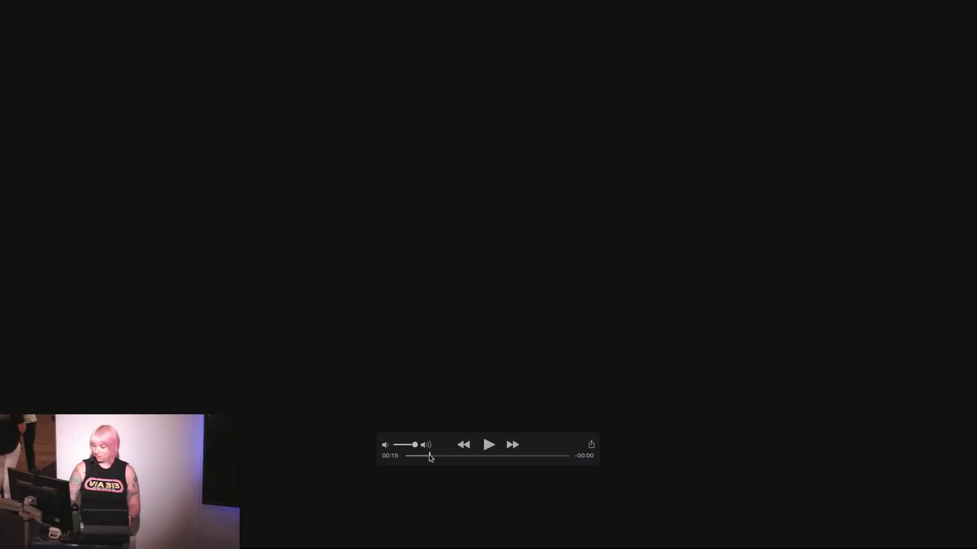
# Scrub the reel to the bus and badge shots, rewind to the start, and exit full screen
pyautogui.moveTo(429, 456); pyautogui.dragTo(460, 453)
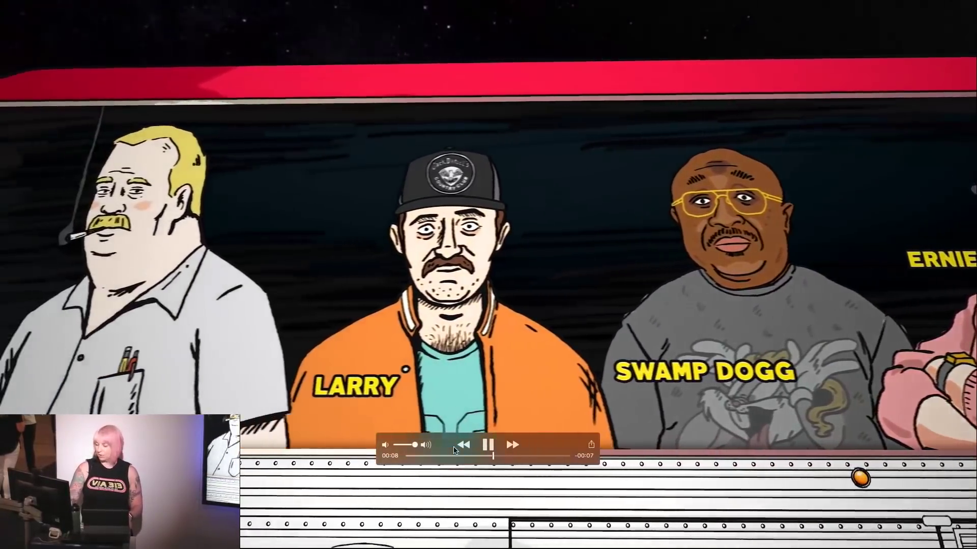
pyautogui.press('space')
pyautogui.moveTo(514, 458); pyautogui.dragTo(551, 459)
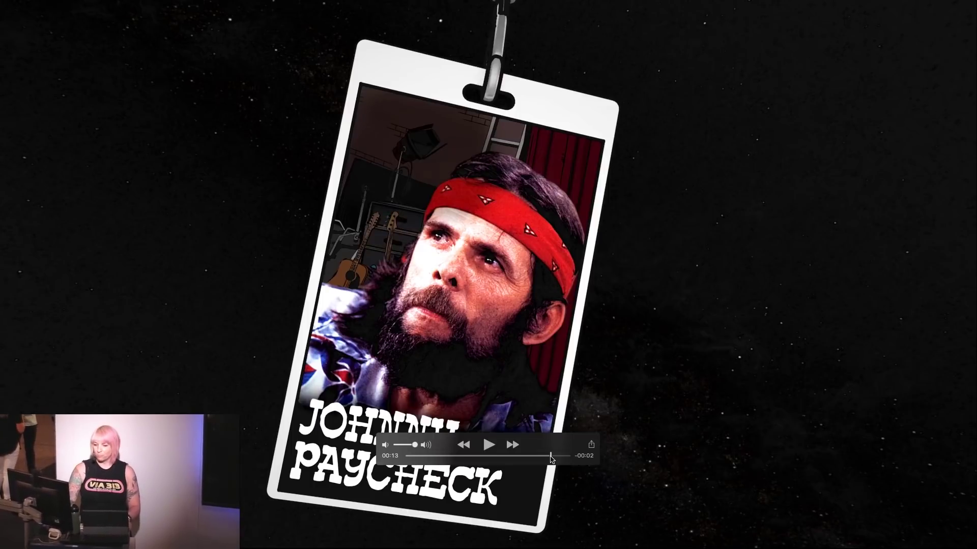
pyautogui.moveTo(550, 459)
pyautogui.mouseDown()
pyautogui.moveTo(421, 460)
pyautogui.moveTo(432, 460)
pyautogui.mouseUp()
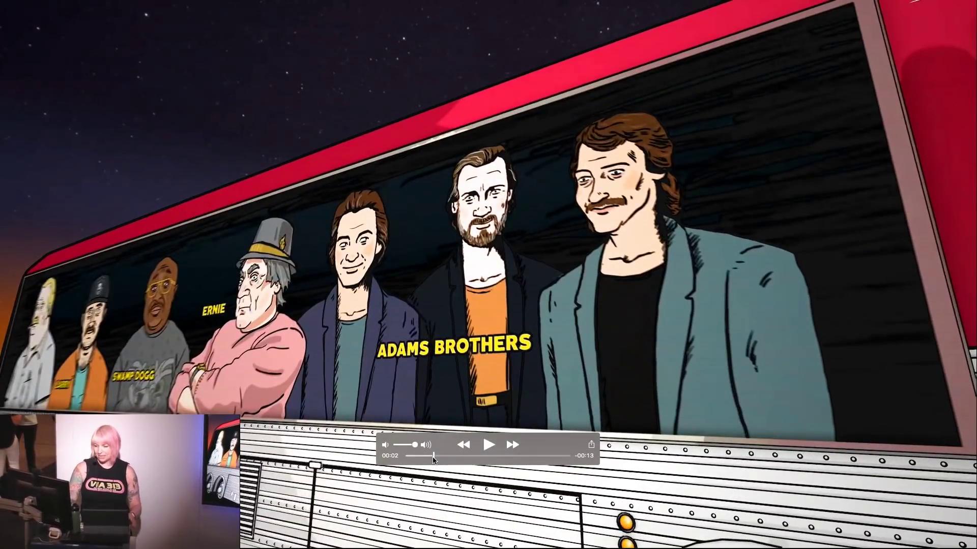
pyautogui.press('Escape')
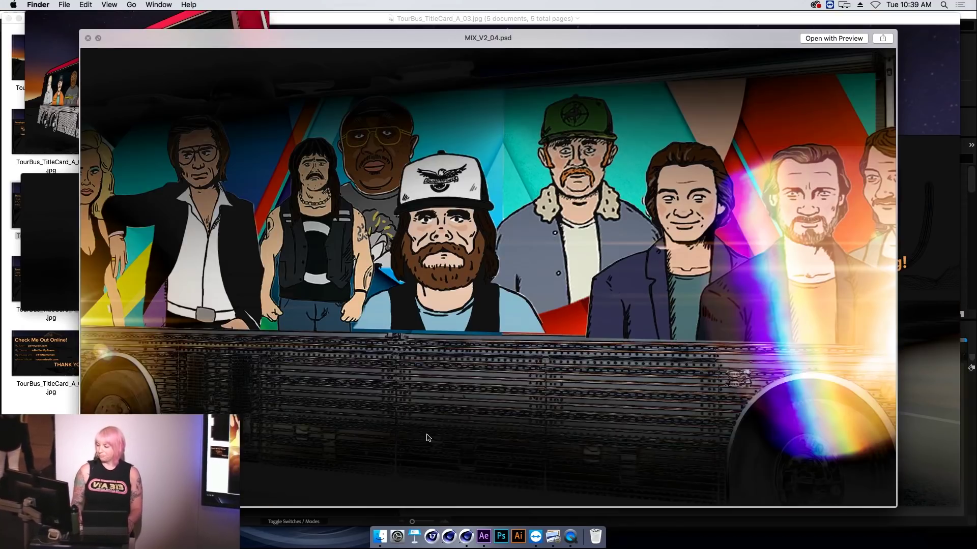
# Step through the MIX_V2_03 to MIX_V2_06 previews, close Quick Look, and switch applications
pyautogui.press('Up')
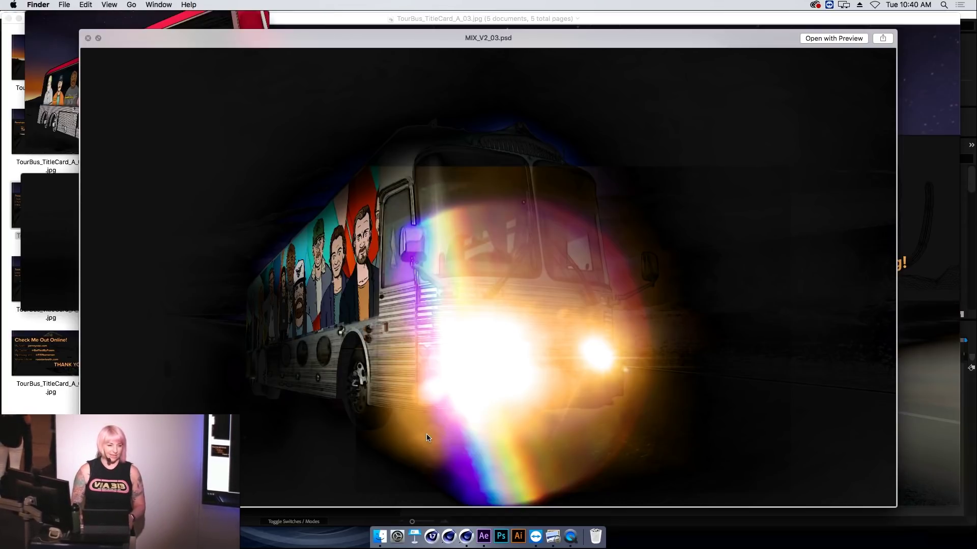
pyautogui.press('Down')
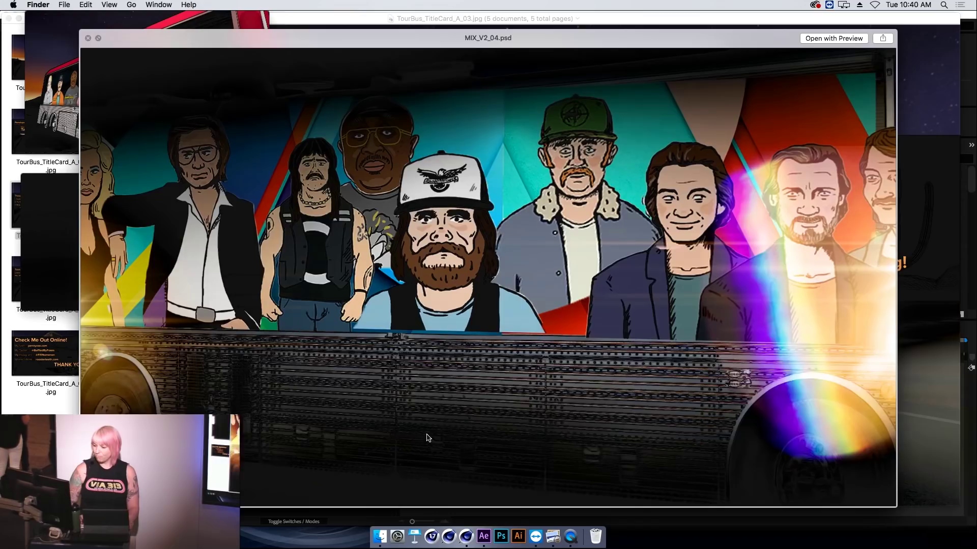
pyautogui.press('Down')
pyautogui.press('Down')
pyautogui.press('Up')
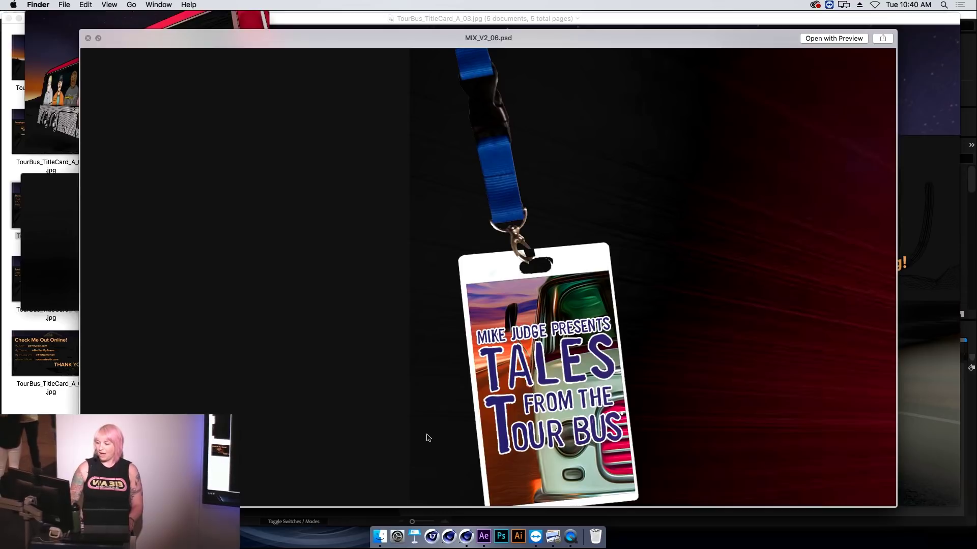
pyautogui.press('space')
pyautogui.press('super+Tab')
# Review TourBus_TitleCard_A_02 and the Three Section Breakdown card, then bring Cinema 4D forward
pyautogui.press('super+Tab')
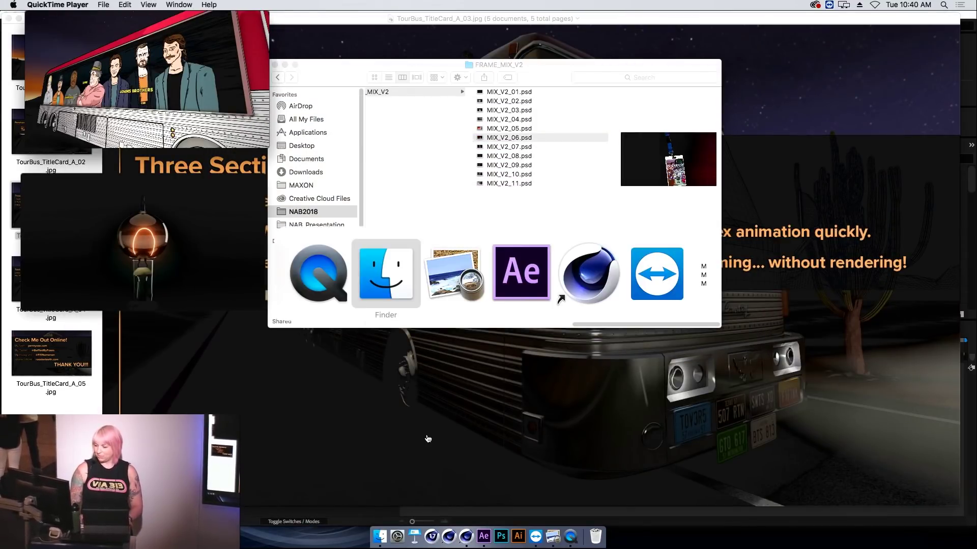
pyautogui.press('super+Tab')
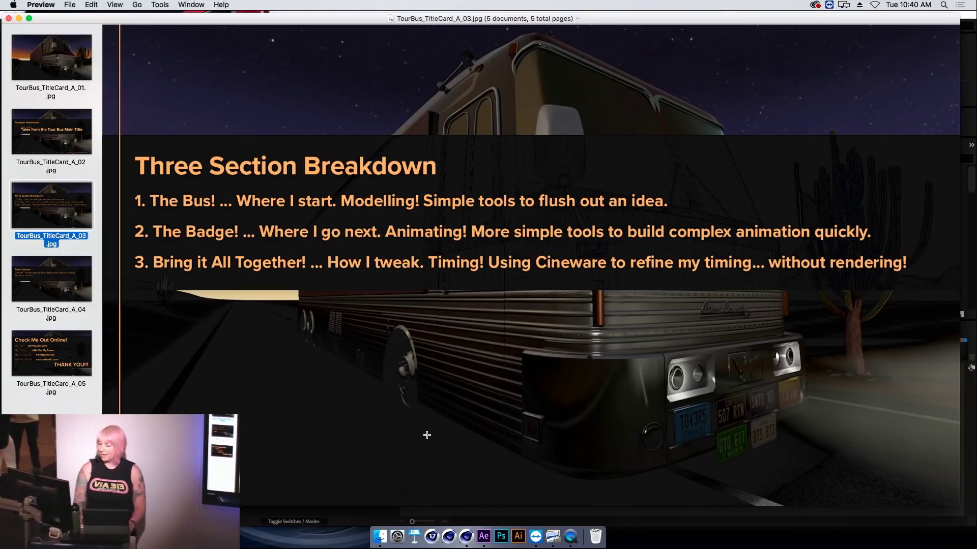
pyautogui.press('Up')
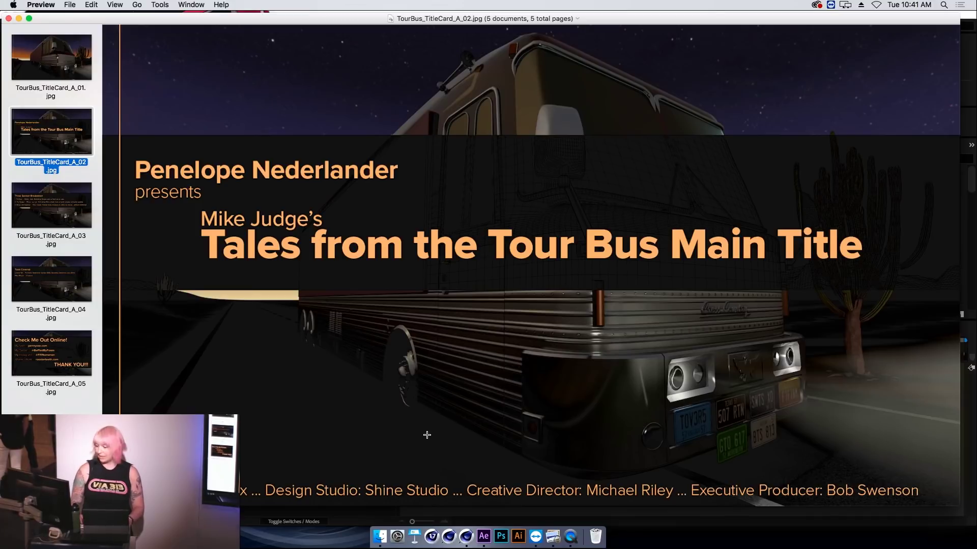
pyautogui.press('Down')
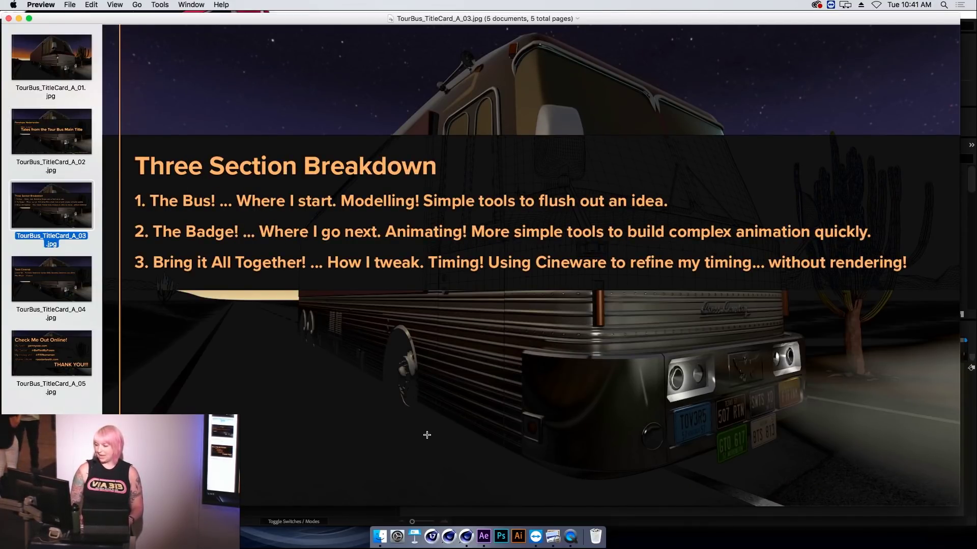
pyautogui.press('super+h')
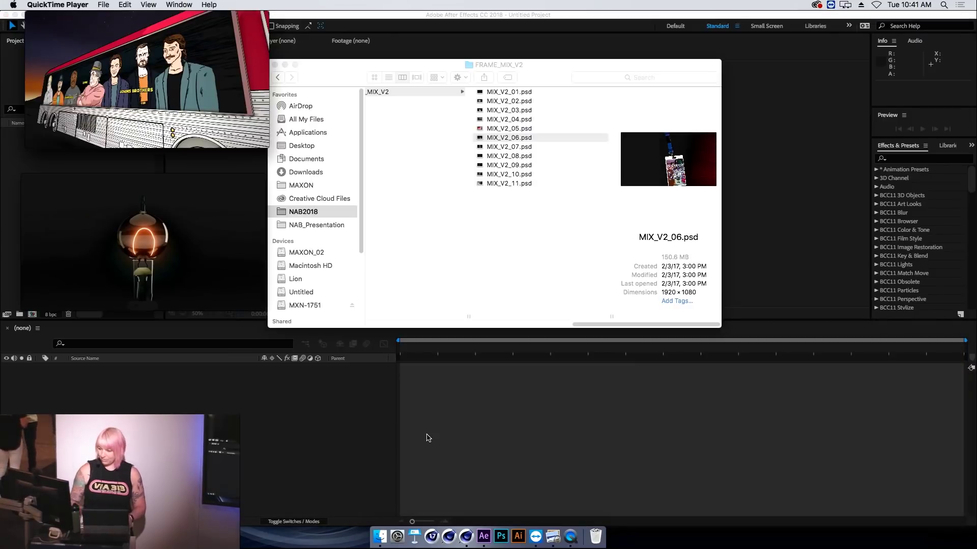
pyautogui.press('super+Tab')
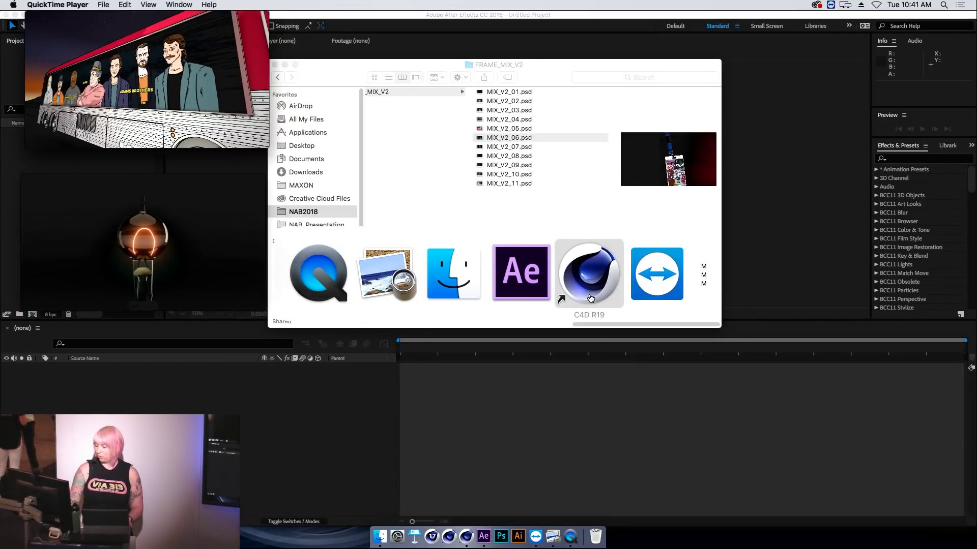
pyautogui.click(590, 298)
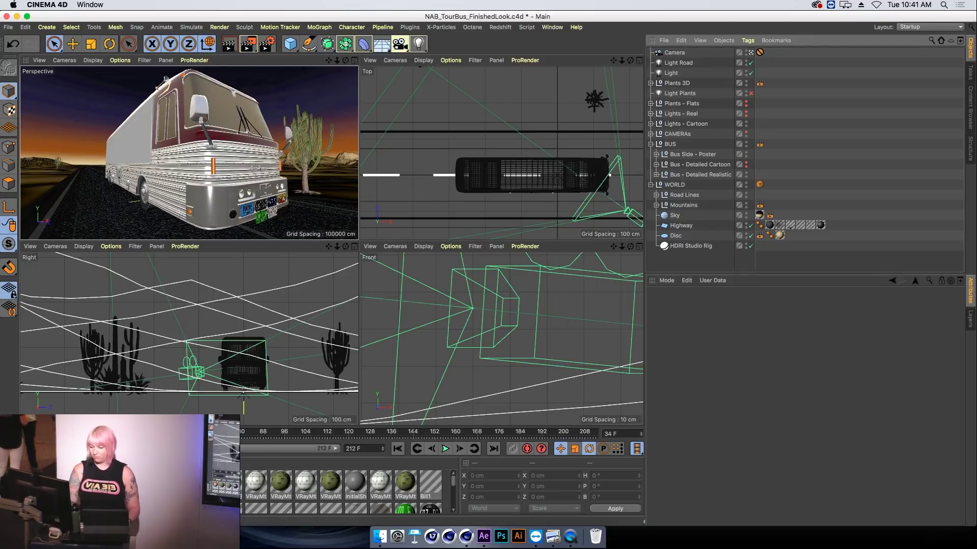
# Expand CAMERAs, play the bus camera animation from frame 0, and stop at frame 41
pyautogui.moveTo(118, 436)
pyautogui.mouseDown()
pyautogui.moveTo(178, 436)
pyautogui.moveTo(108, 436)
pyautogui.mouseUp()
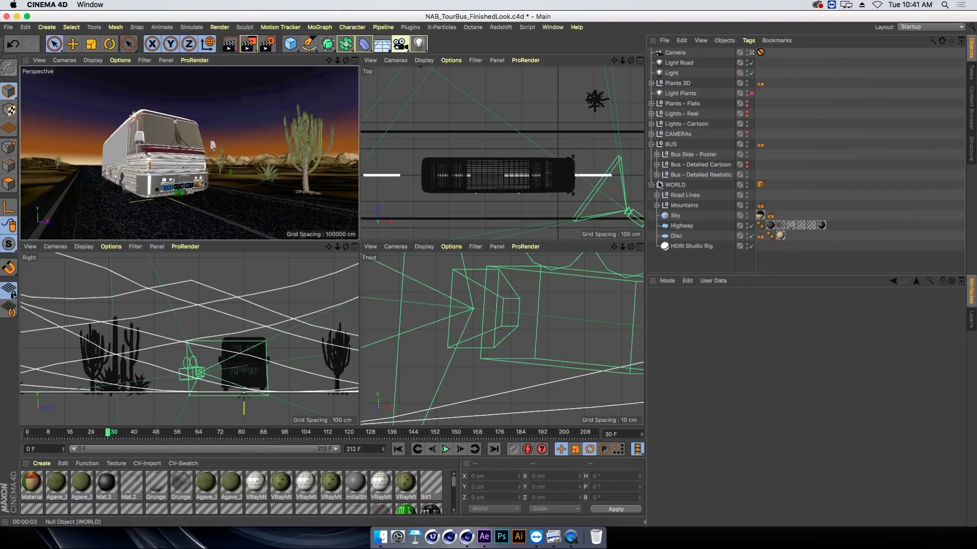
pyautogui.click(652, 133)
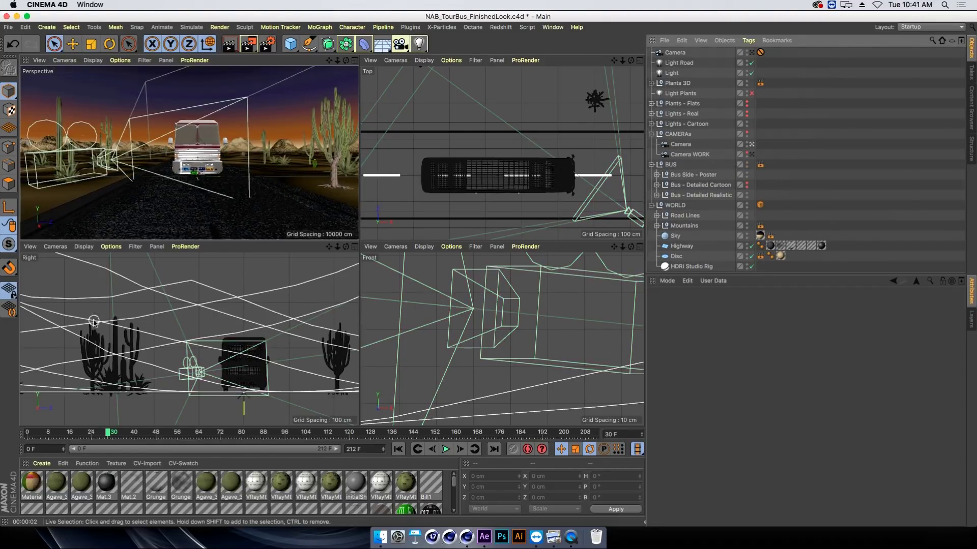
pyautogui.click(28, 434)
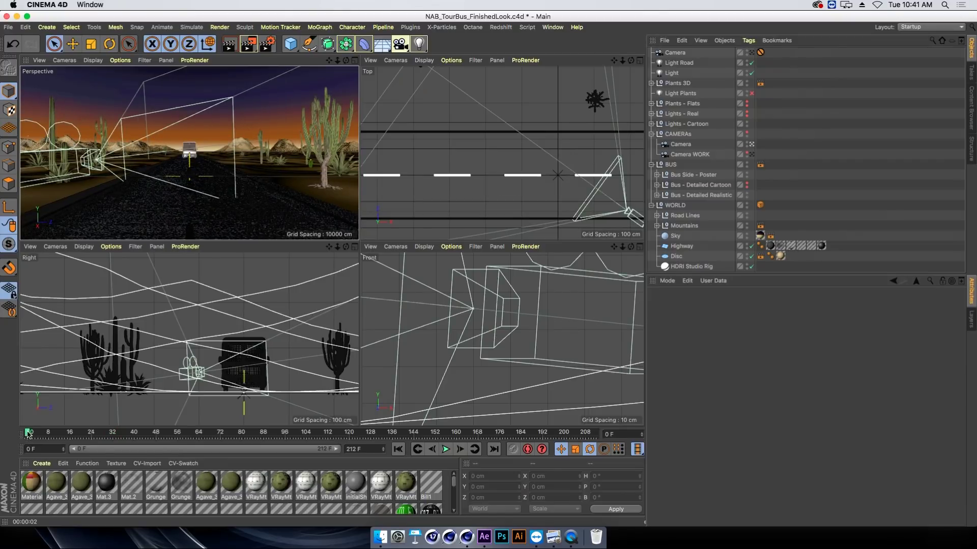
pyautogui.press('F8')
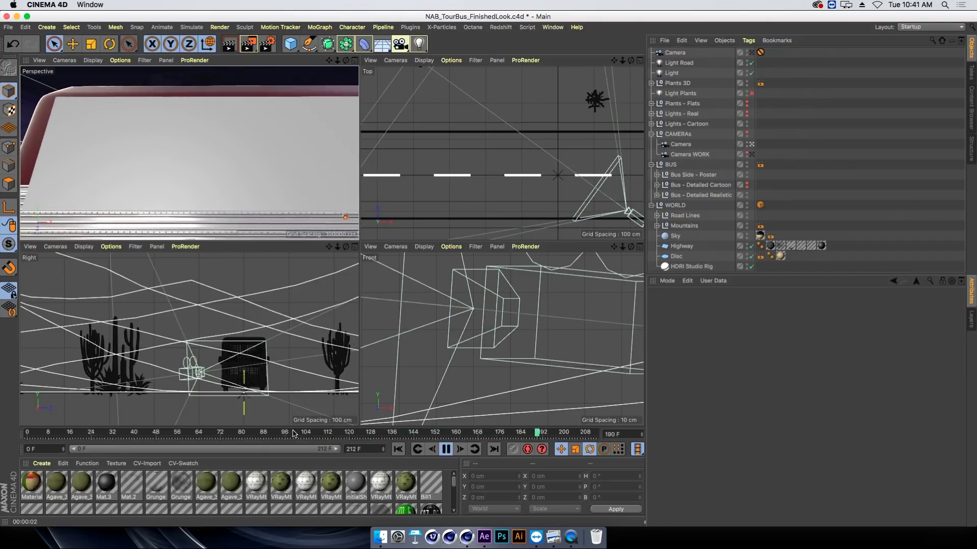
pyautogui.click(114, 431)
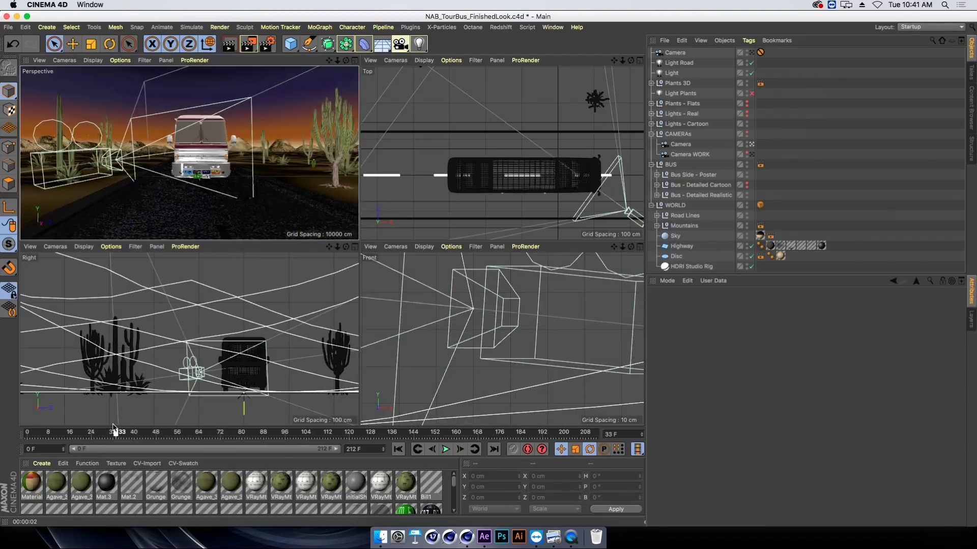
pyautogui.moveTo(115, 432); pyautogui.dragTo(137, 432)
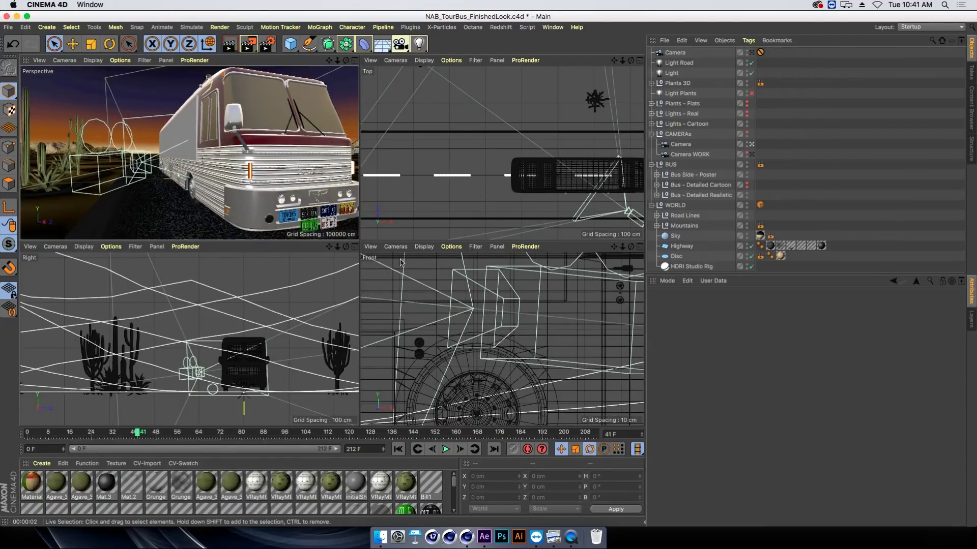
# Switch to NAB_TourBus_StartHere_01.c4d, select the 420 × 110 × 96 cm bus cube, and adjust viewport camera options
pyautogui.click(555, 28)
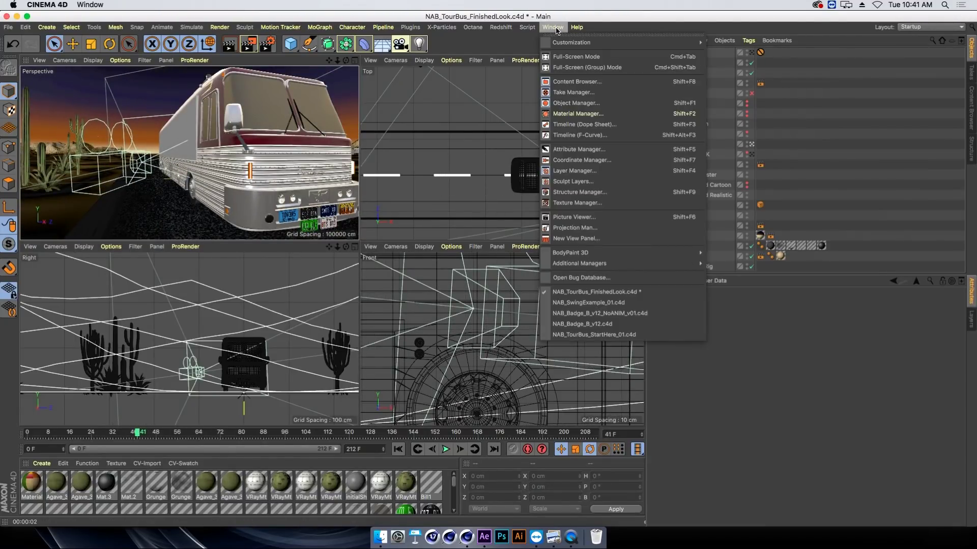
pyautogui.click(590, 336)
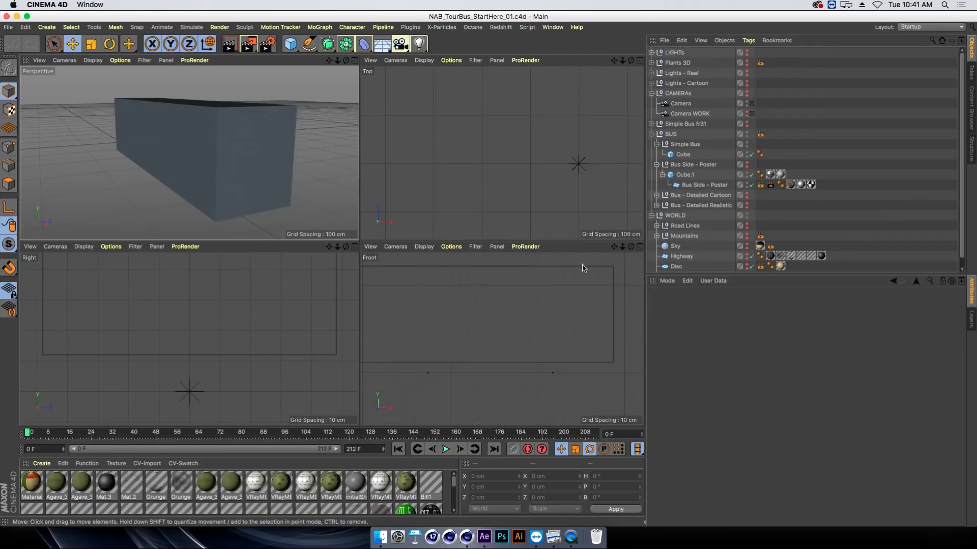
pyautogui.click(240, 135)
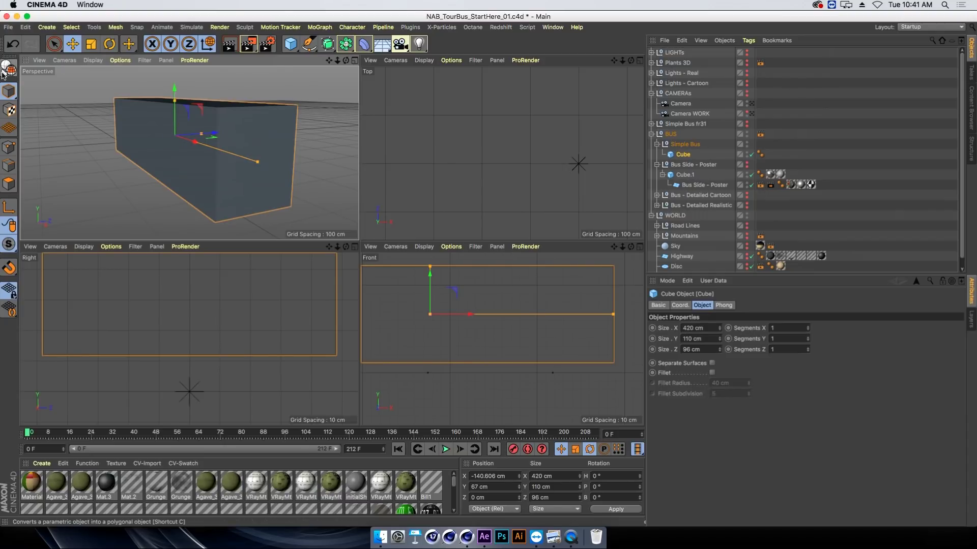
pyautogui.moveTo(284, 44); pyautogui.dragTo(275, 123)
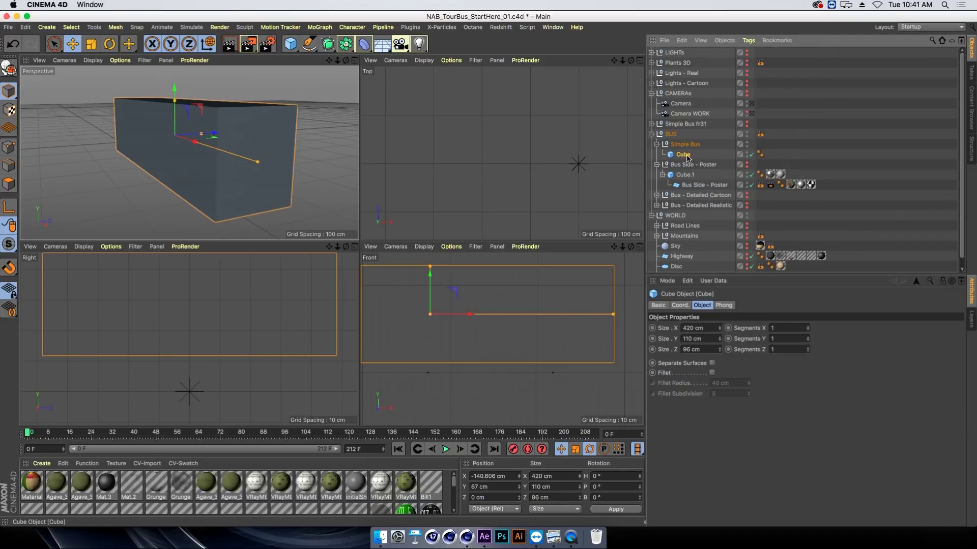
pyautogui.click(65, 60)
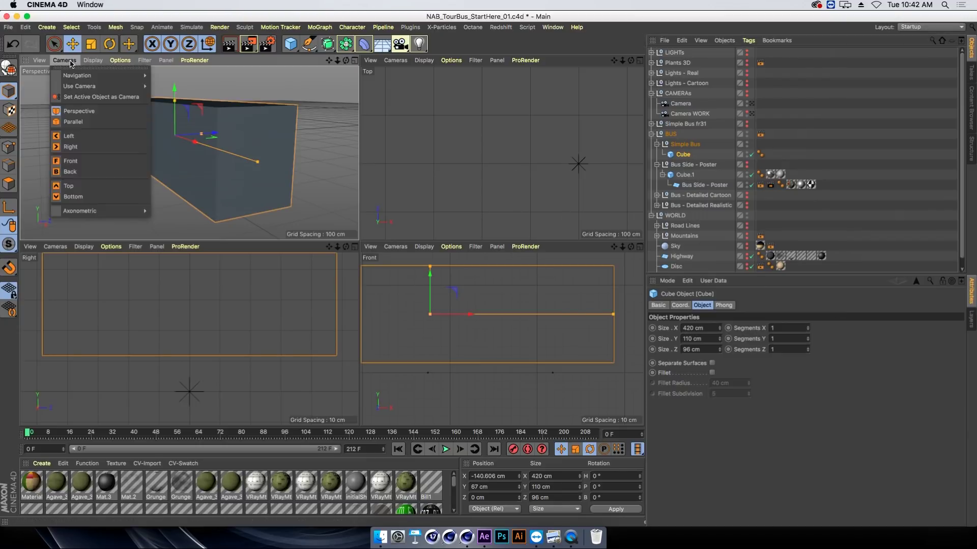
pyautogui.click(99, 84)
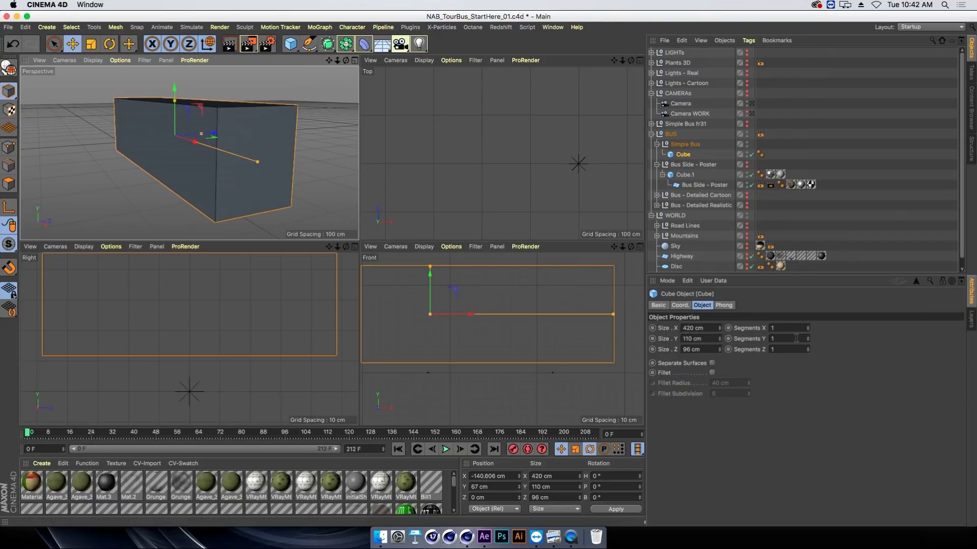
pyautogui.press('super+Tab')
pyautogui.press('super+Tab')
pyautogui.press('super+Tab')
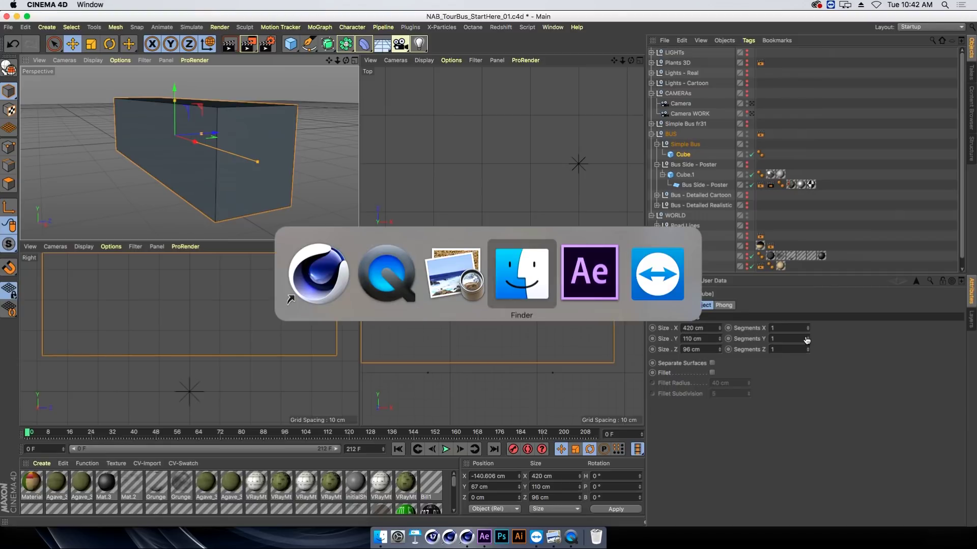
pyautogui.press('space')
pyautogui.press('Up')
pyautogui.press('Up')
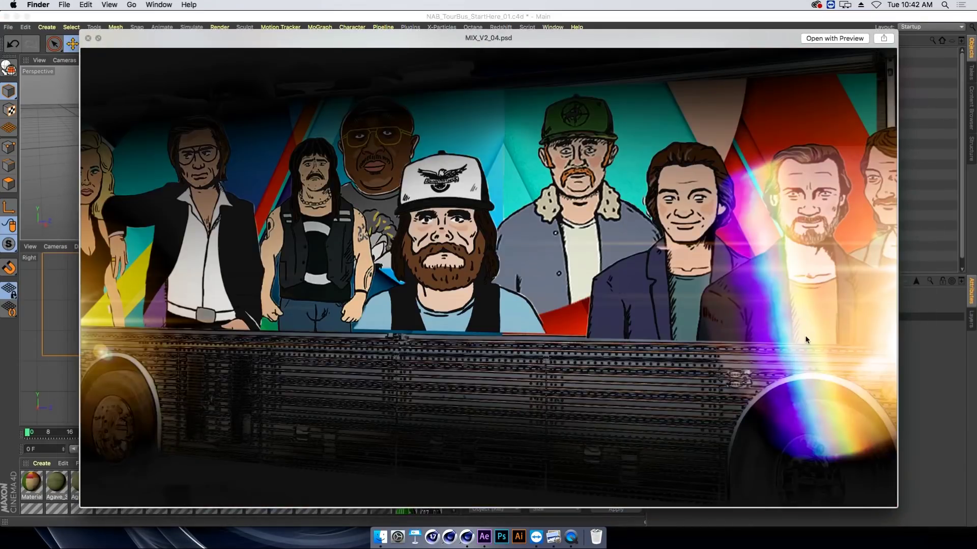
pyautogui.press('Up')
pyautogui.press('Up')
pyautogui.press('Down')
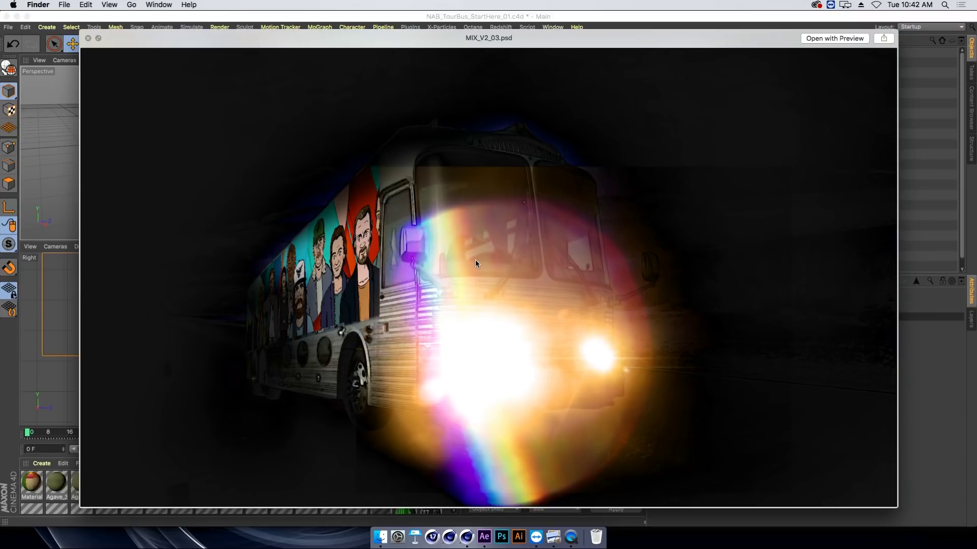
pyautogui.press('space')
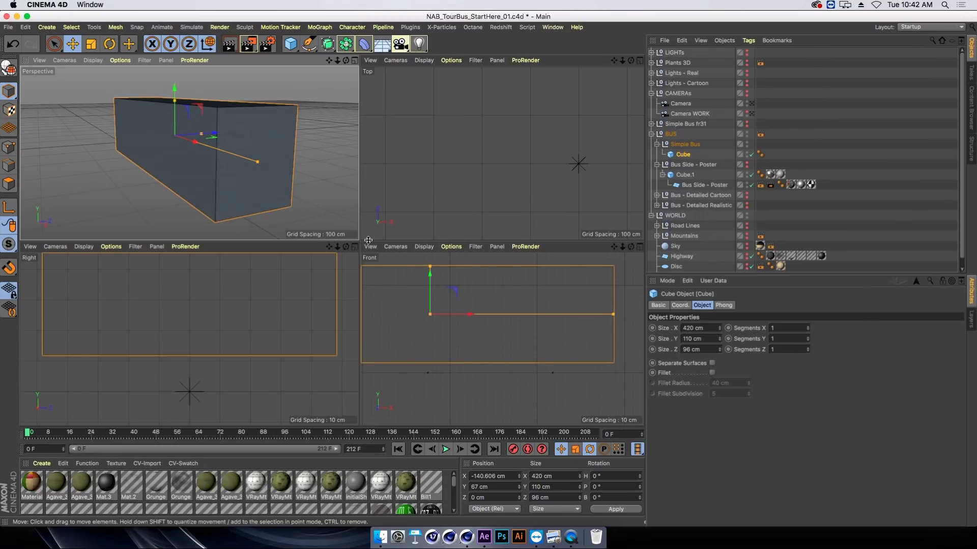
pyautogui.press('super+Tab')
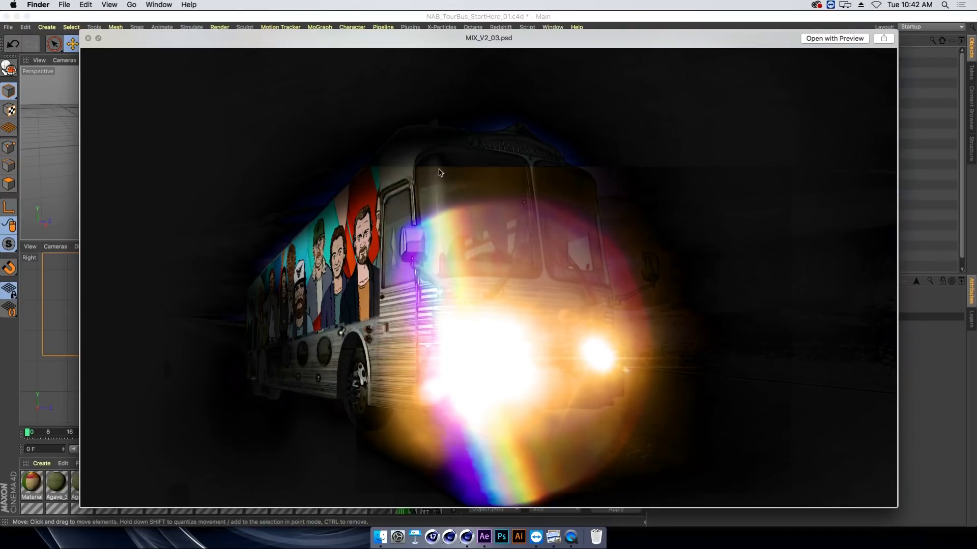
pyautogui.press('super+Tab')
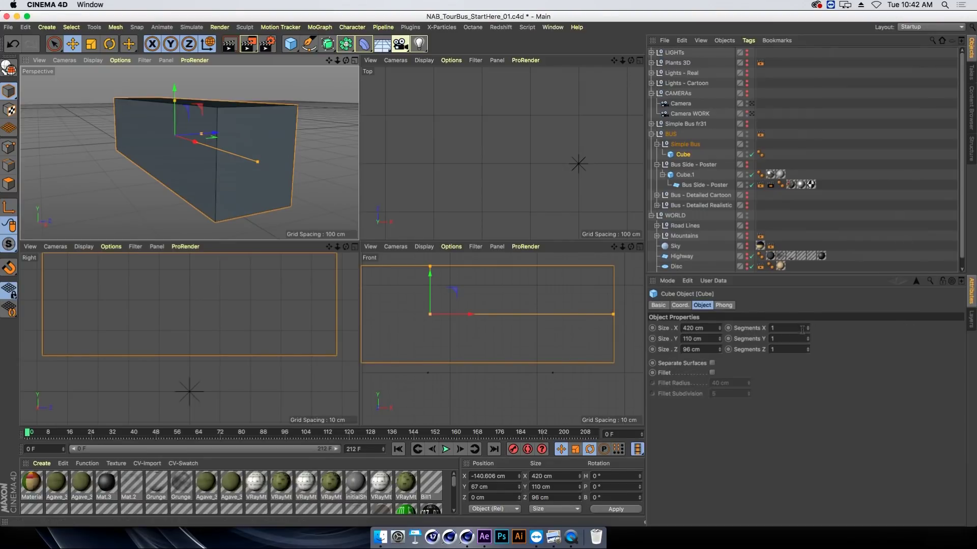
# Give the bus cube 4 length and 3 height segments, then make it editable
pyautogui.moveTo(809, 341); pyautogui.dragTo(810, 333)
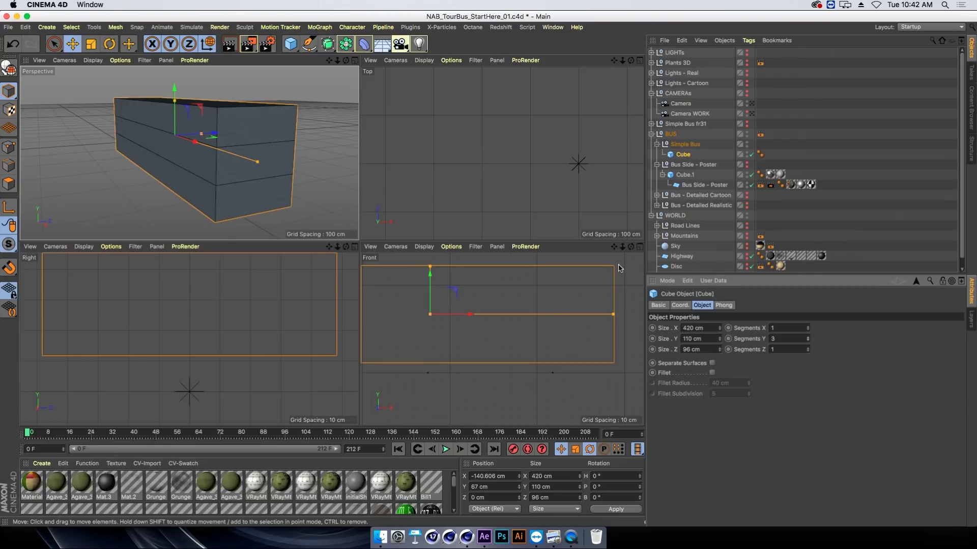
pyautogui.click(808, 348)
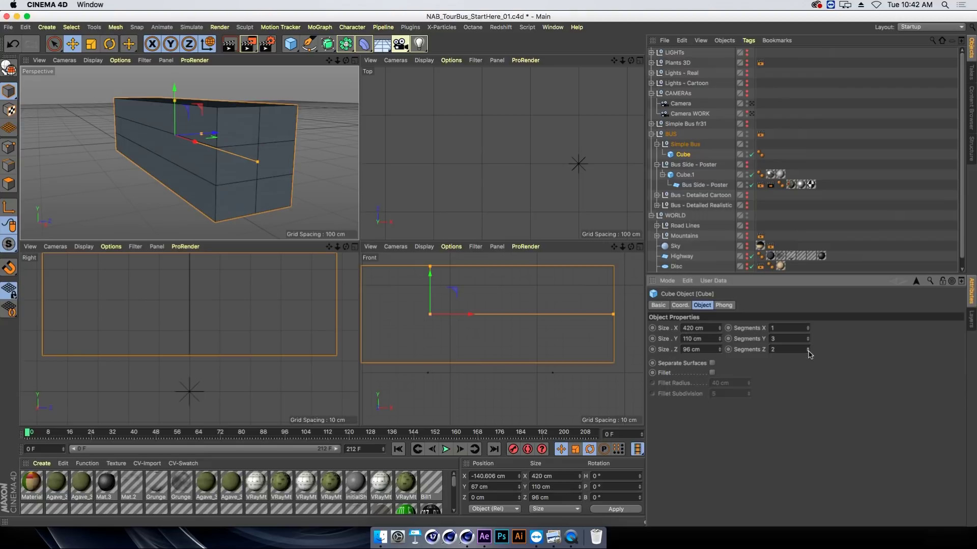
pyautogui.click(809, 351)
pyautogui.click(808, 326)
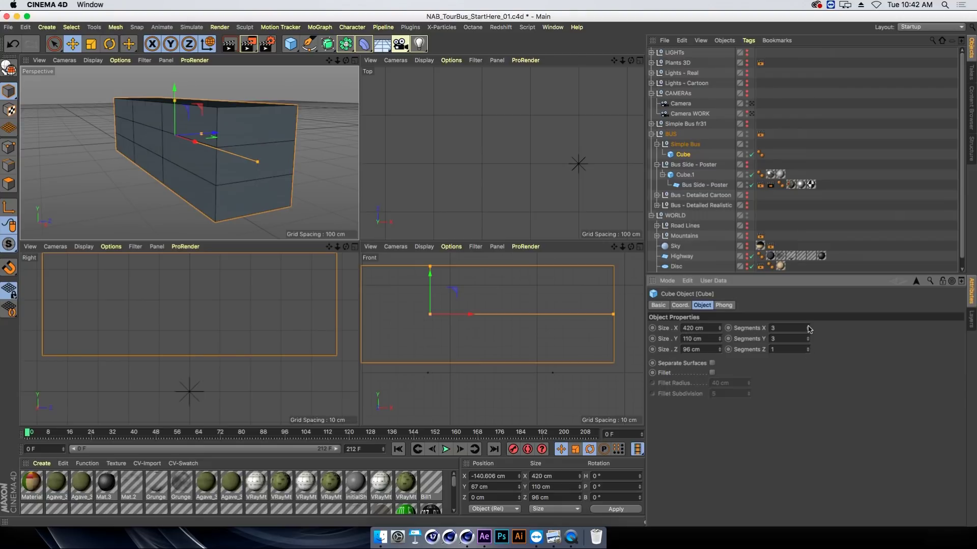
pyautogui.click(808, 327)
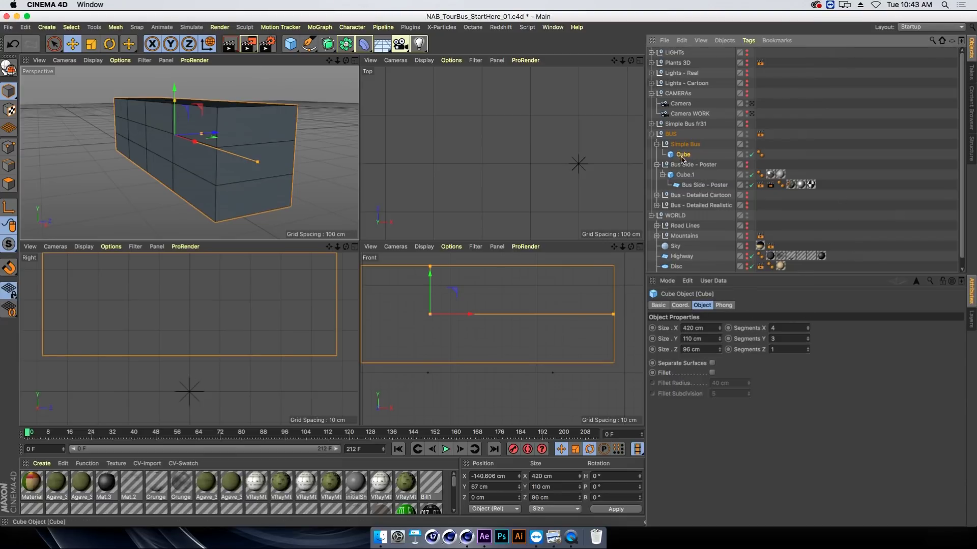
pyautogui.click(10, 68)
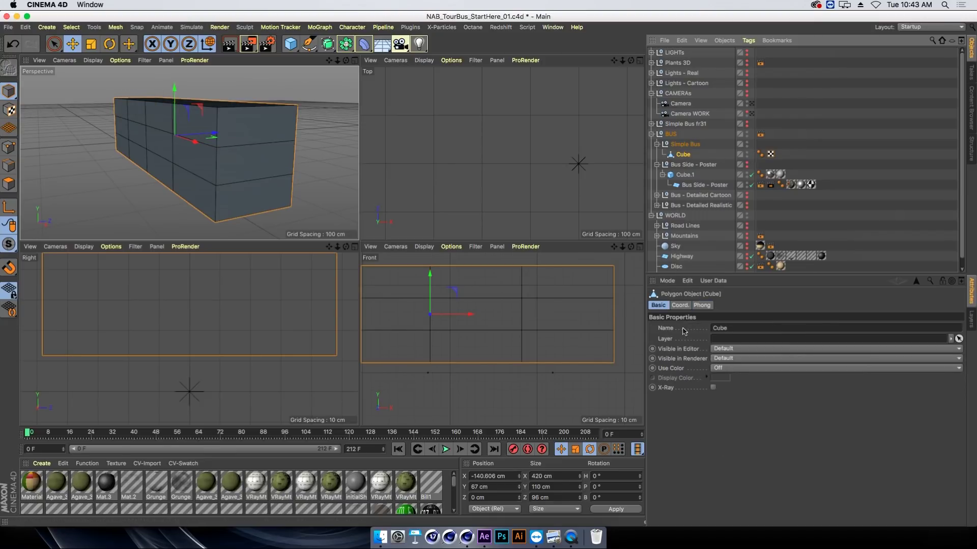
pyautogui.click(680, 305)
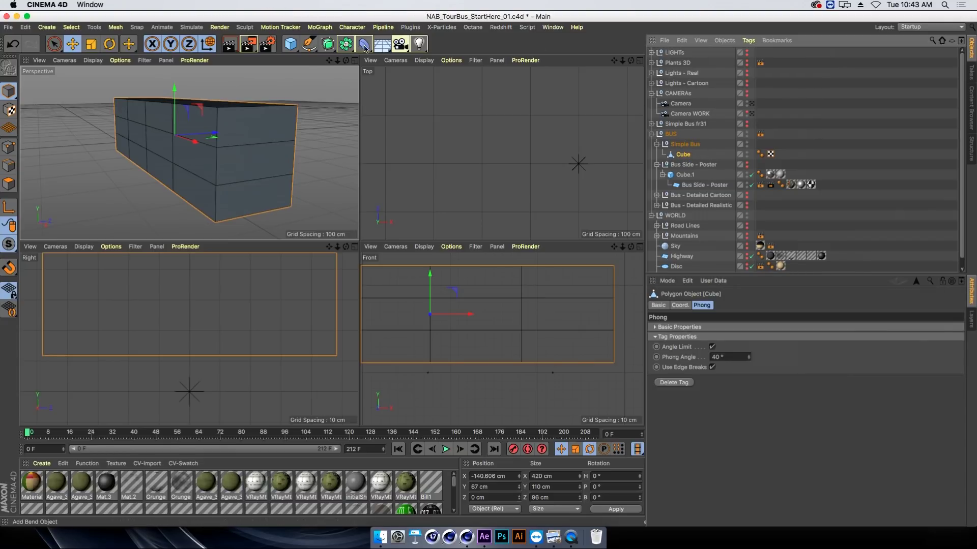
pyautogui.click(328, 49)
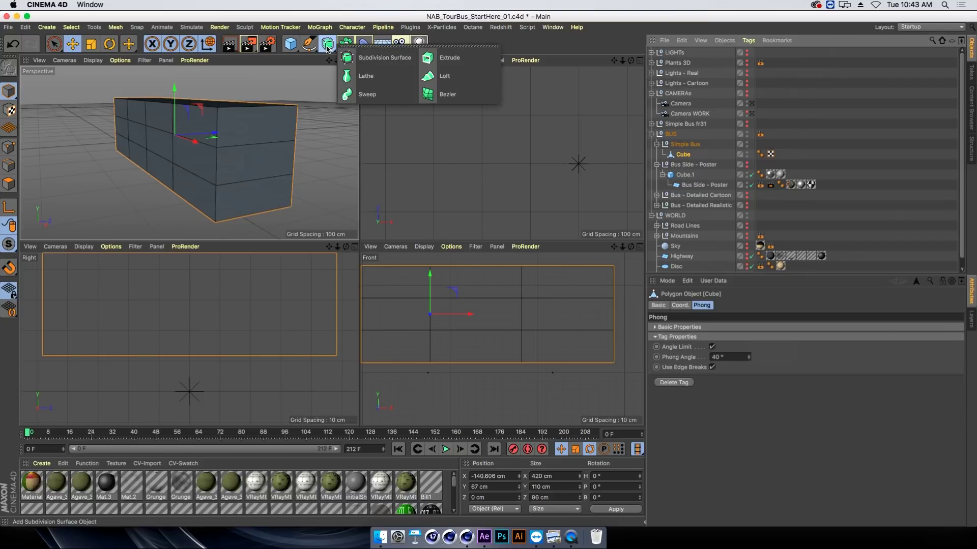
# Add a Subdivision Surface under Simple Bus and set its X and Y position to 0
pyautogui.click(347, 57)
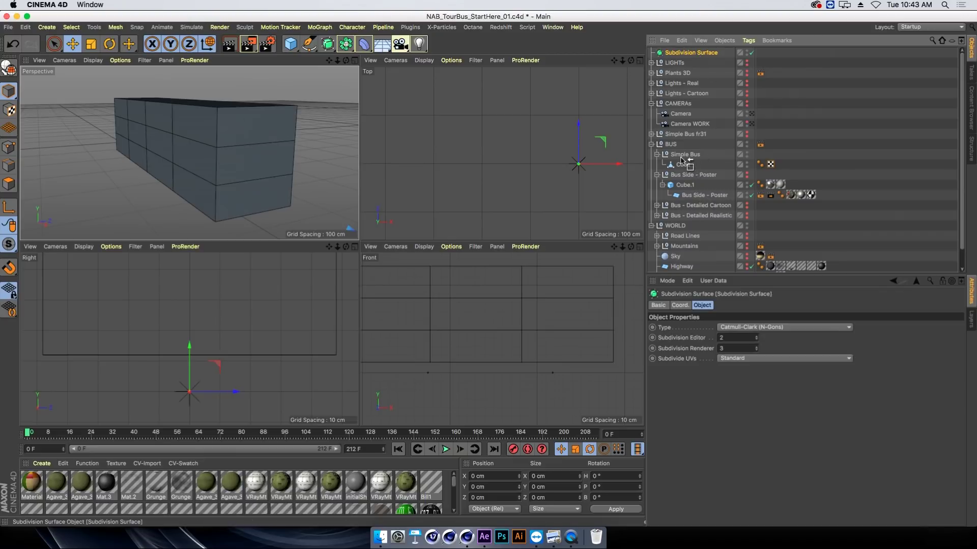
pyautogui.moveTo(682, 160); pyautogui.dragTo(684, 164)
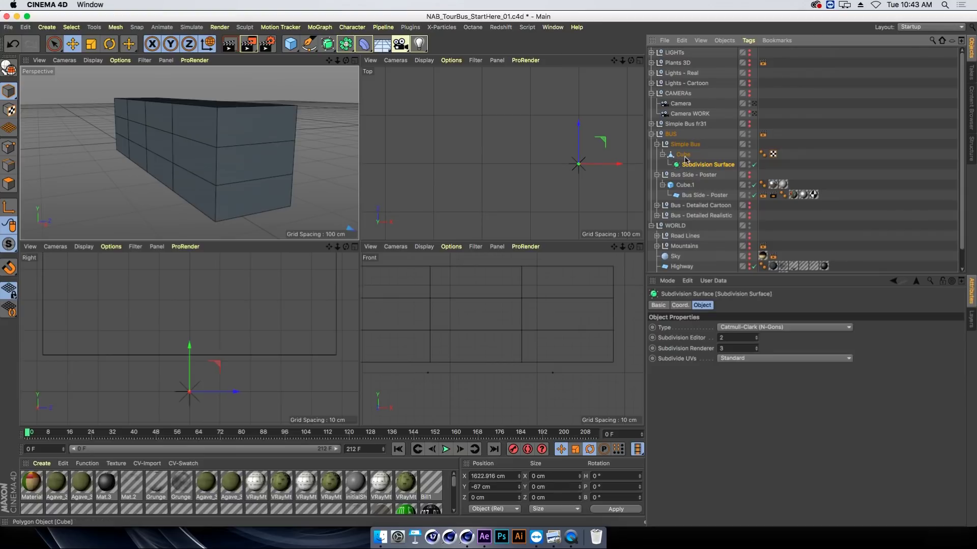
pyautogui.click(684, 306)
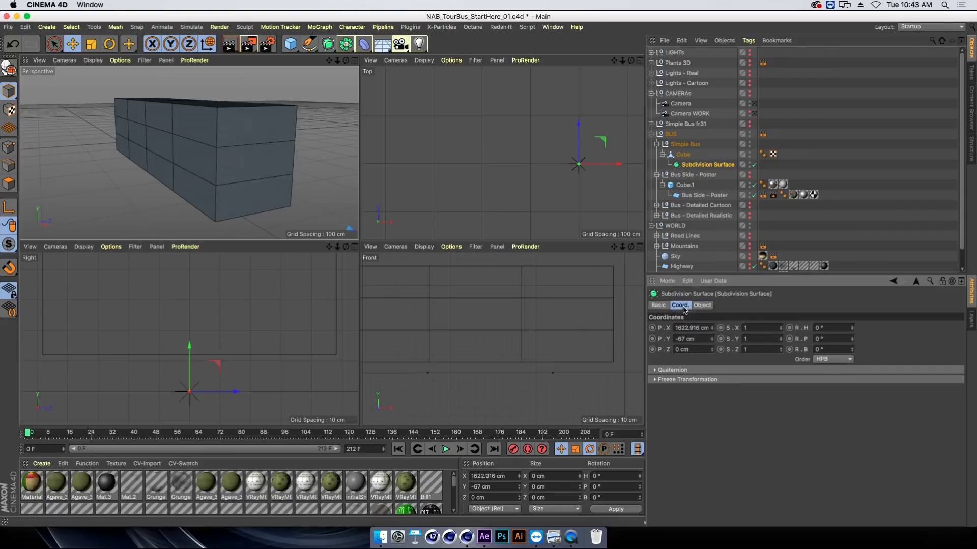
pyautogui.click(684, 328)
pyautogui.write('0')
pyautogui.press('Tab')
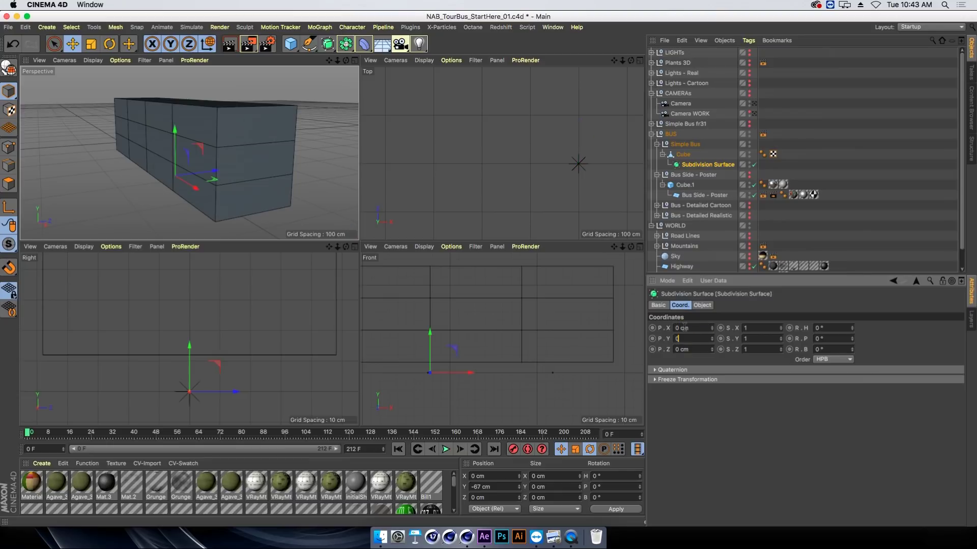
pyautogui.press('Return')
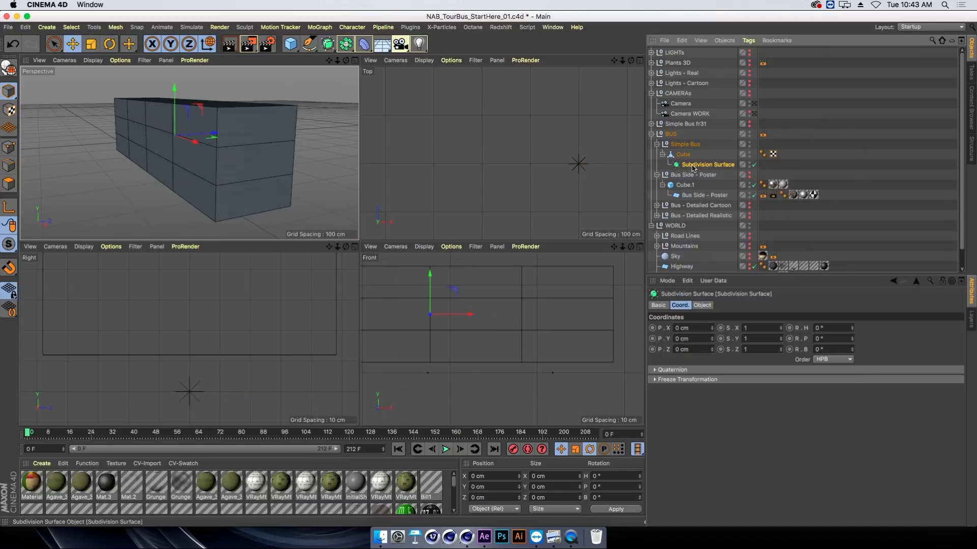
# Nest the bus Cube inside the Subdivision Surface and raise editor subdivisions to 3
pyautogui.moveTo(689, 148); pyautogui.dragTo(684, 155)
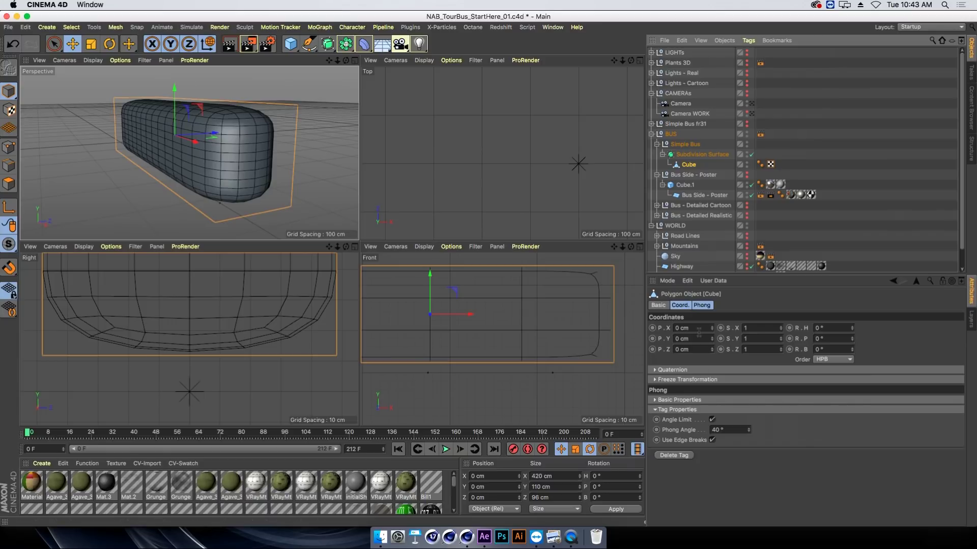
pyautogui.press('super+z')
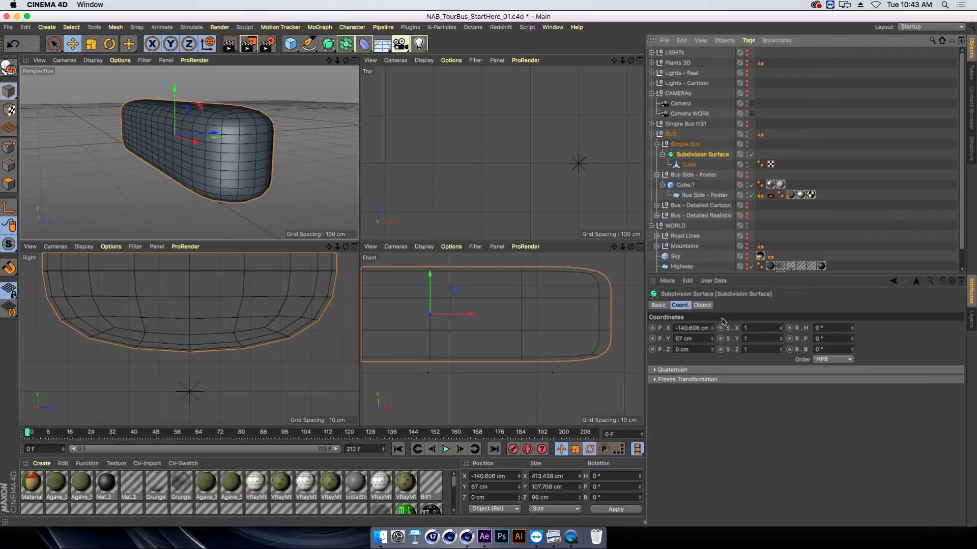
pyautogui.click(702, 307)
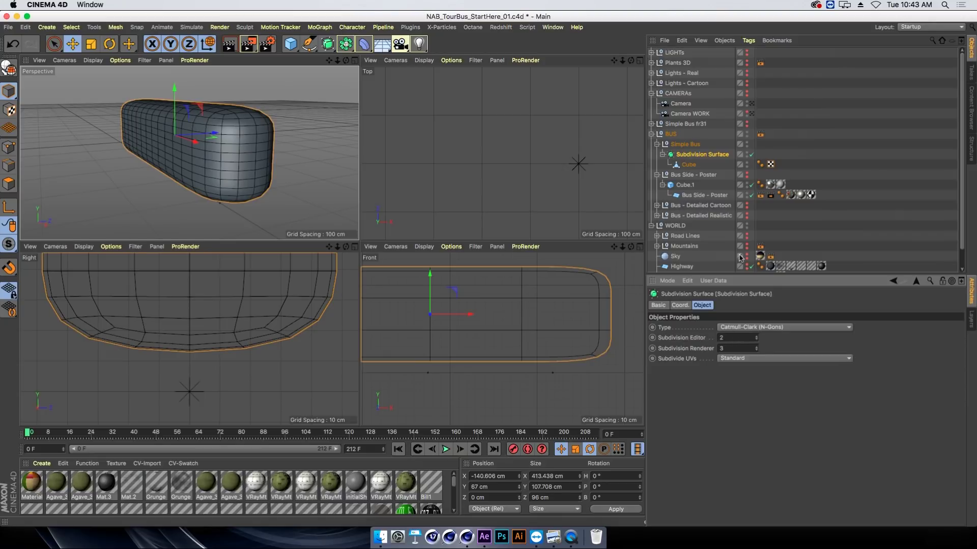
pyautogui.click(751, 155)
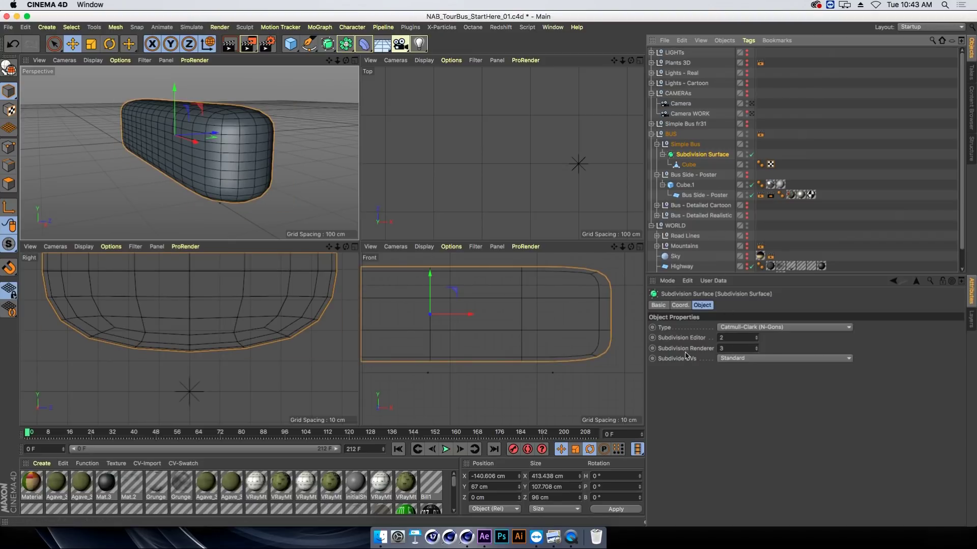
pyautogui.click(757, 335)
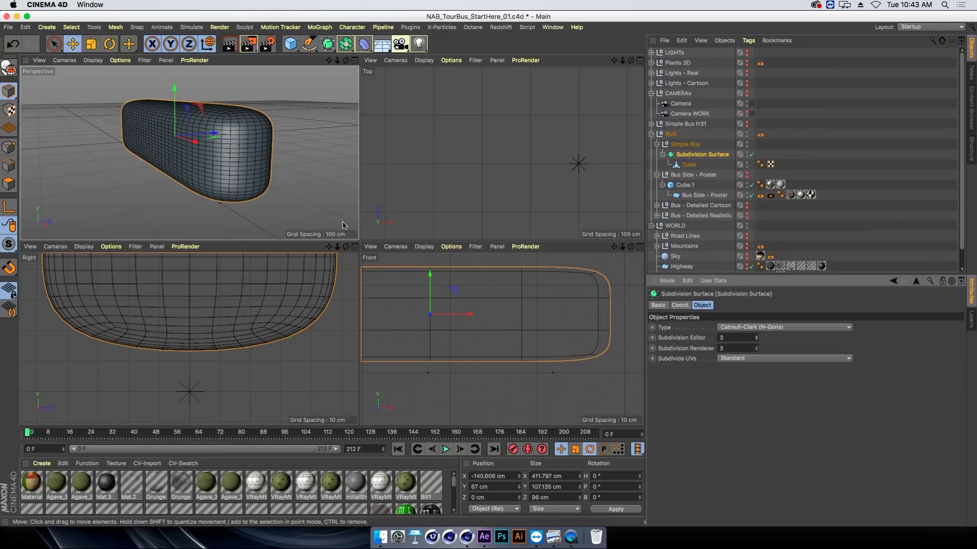
# Maximize the Perspective view, check the Navigation preferences, and select the 420 × 110 × 96 cm Cube
pyautogui.click(355, 60)
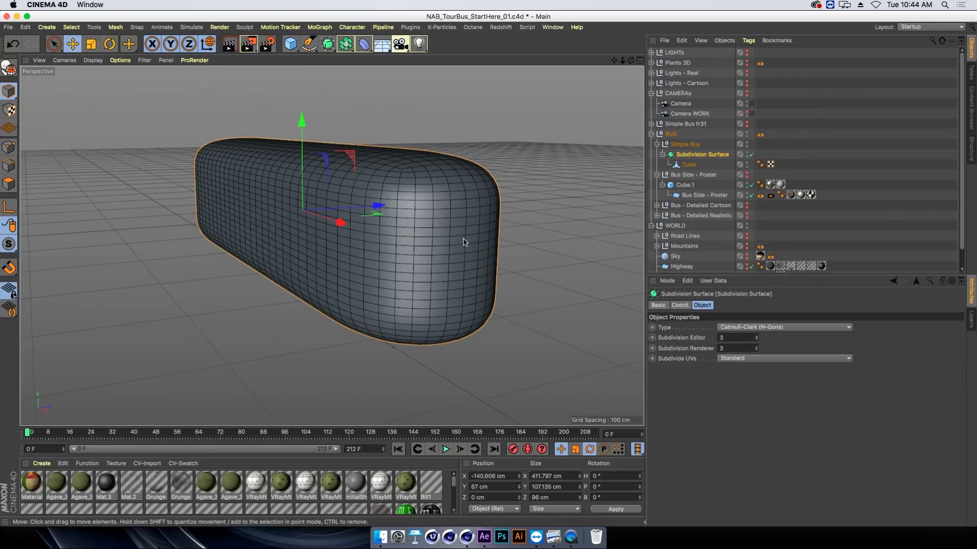
pyautogui.keyDown('alt'); pyautogui.moveTo(456, 252); pyautogui.dragTo(175, 83); pyautogui.keyUp('alt')
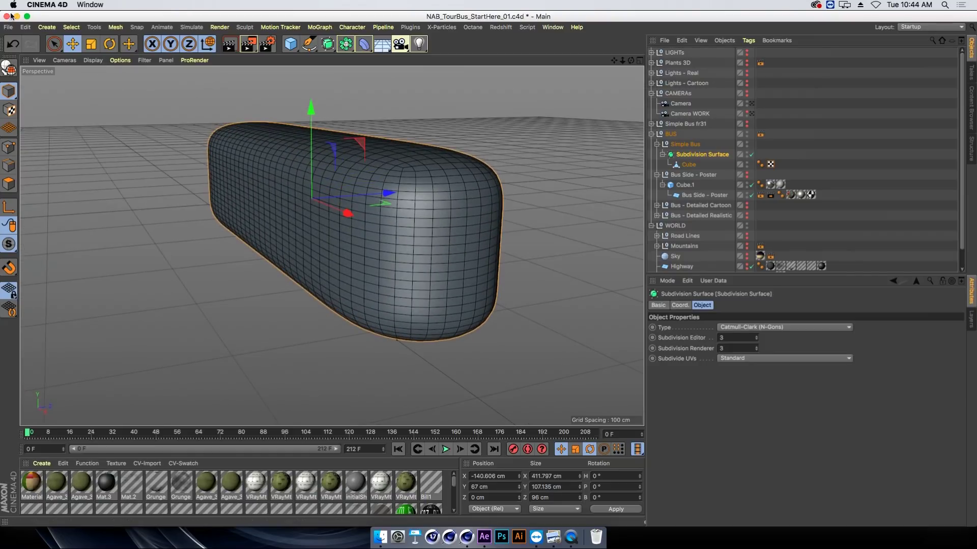
pyautogui.click(24, 27)
pyautogui.click(66, 198)
pyautogui.click(21, 106)
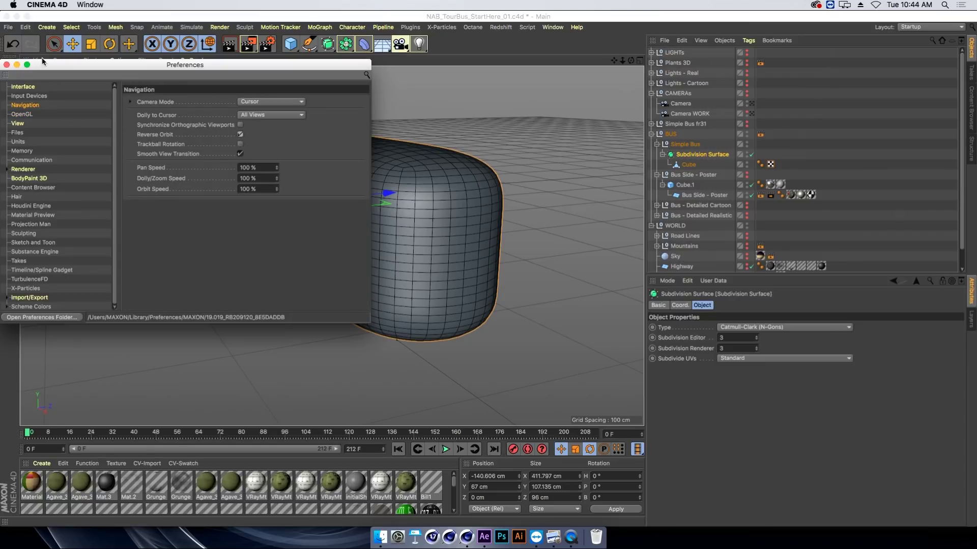
pyautogui.click(6, 65)
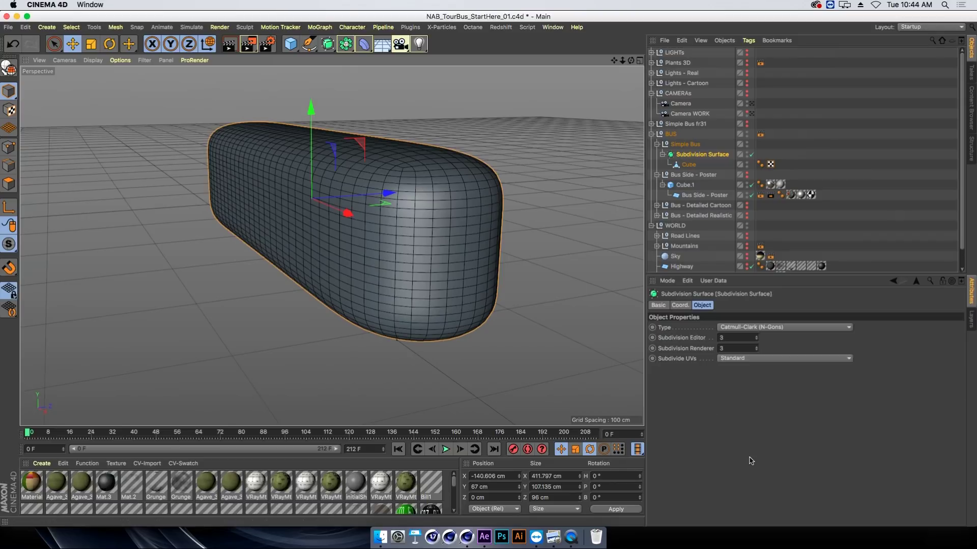
pyautogui.click(692, 159)
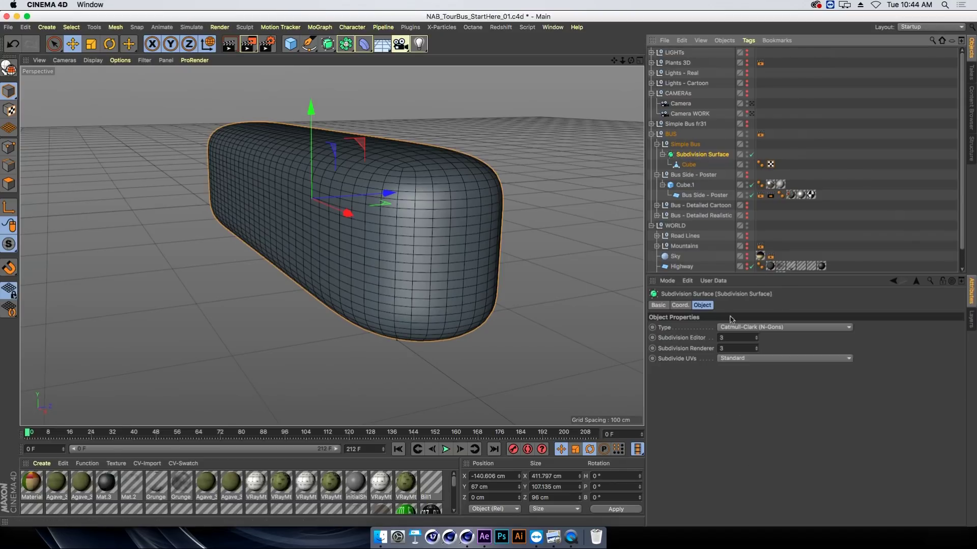
pyautogui.click(691, 165)
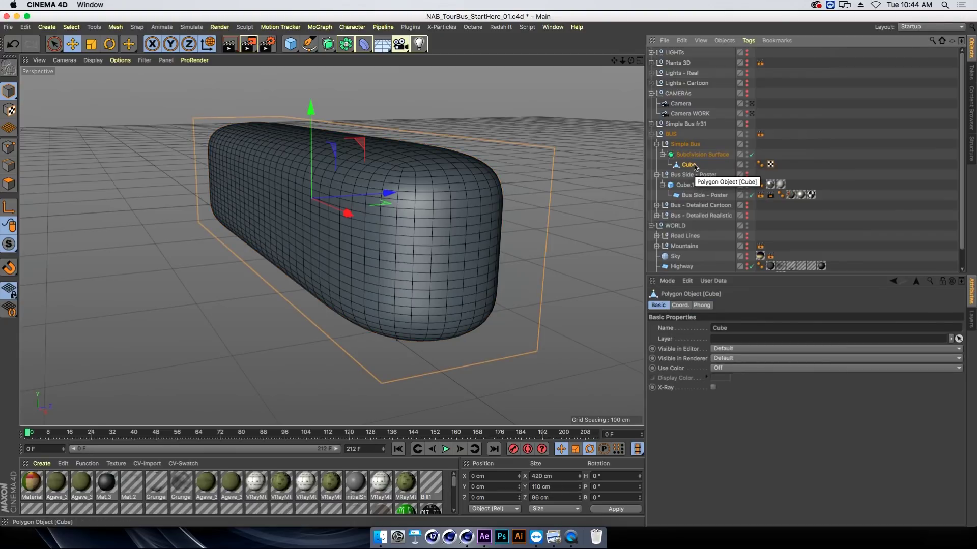
# Select the body's top, middle and bottom front polygons while toggling subdivision smoothing off and on
pyautogui.click(9, 184)
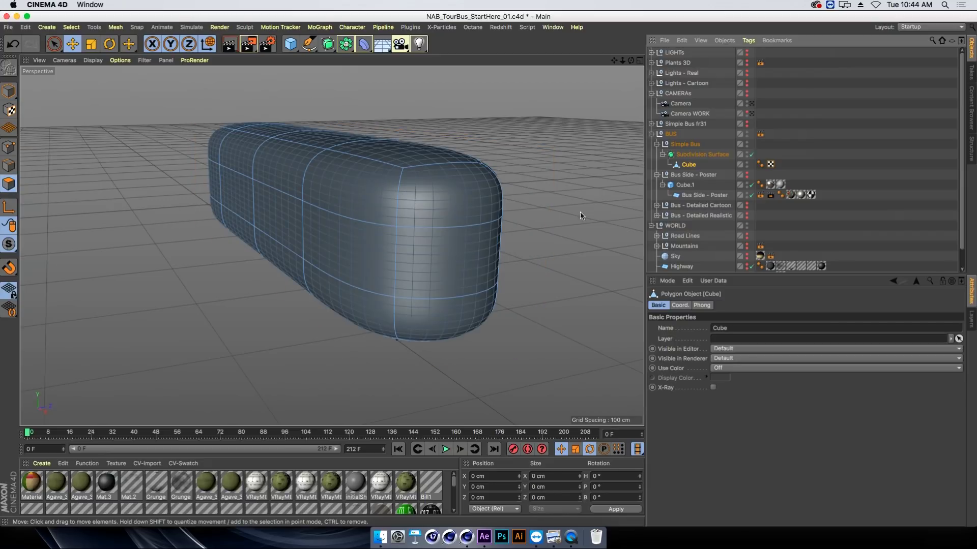
pyautogui.click(433, 220)
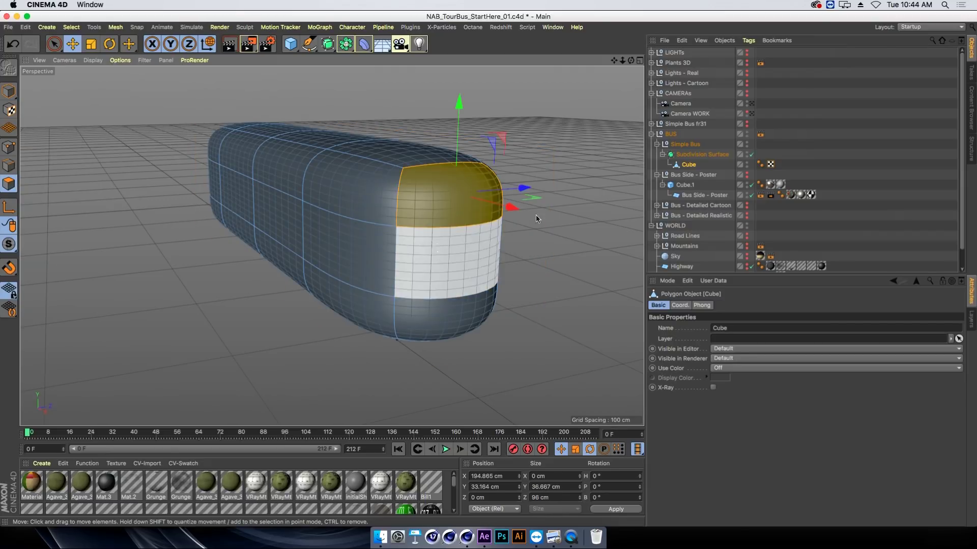
pyautogui.click(704, 155)
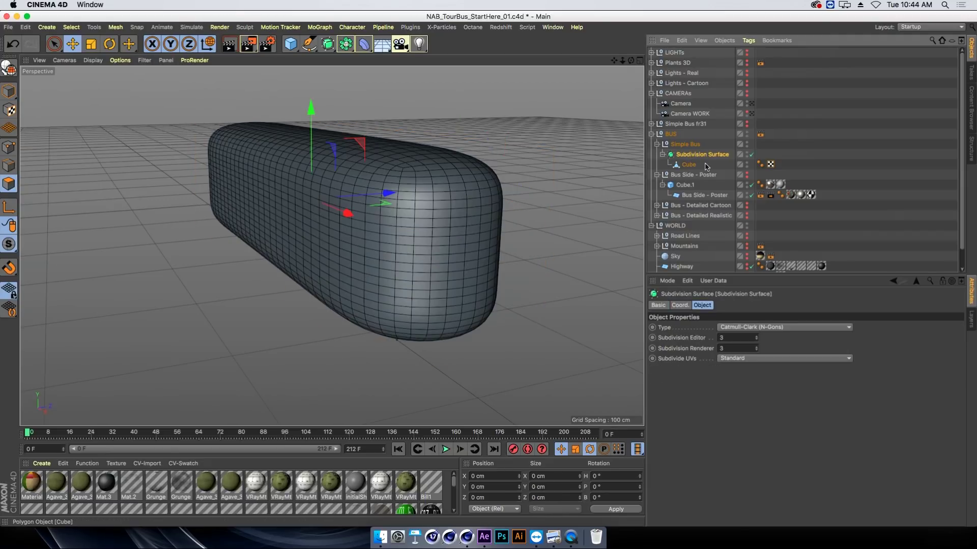
pyautogui.click(753, 154)
pyautogui.click(442, 248)
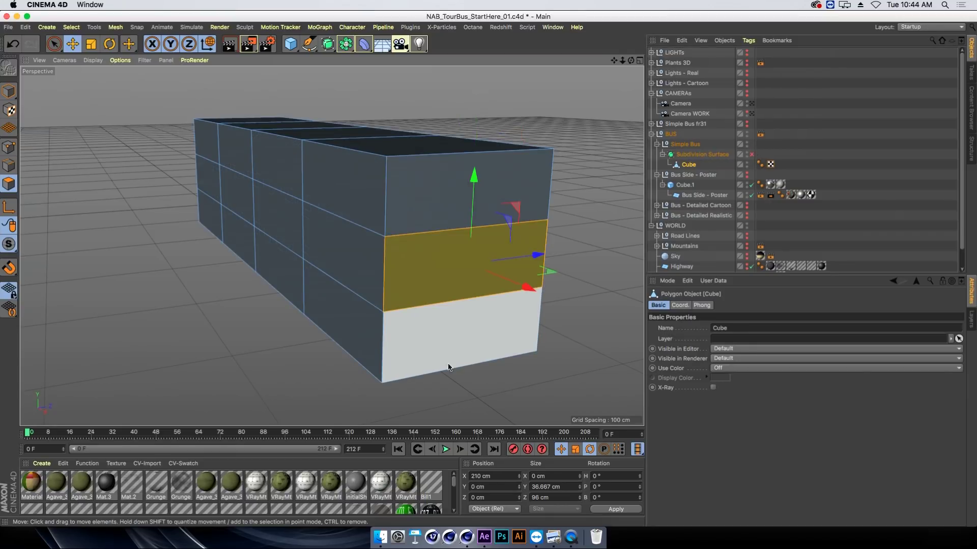
pyautogui.click(447, 341)
pyautogui.click(752, 155)
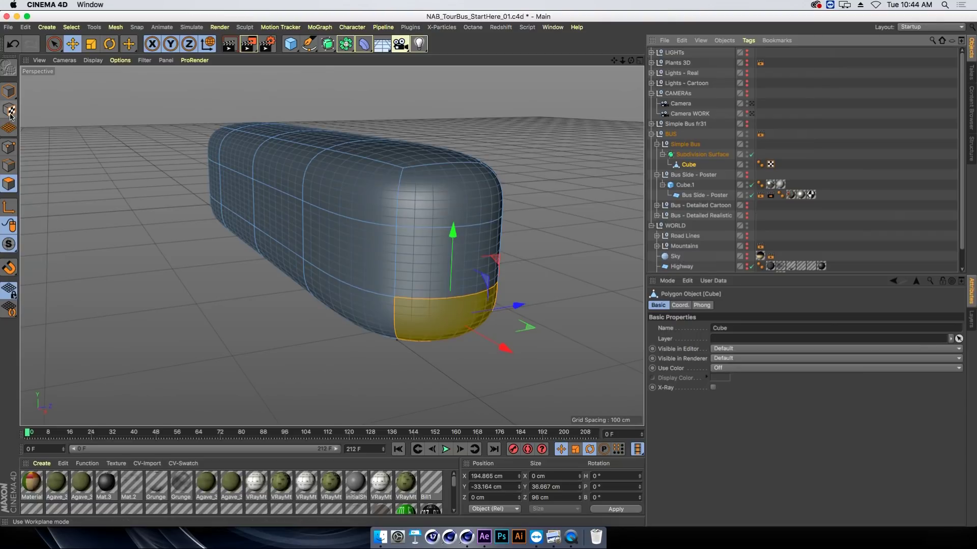
# Select all of the body's edges and set their subdivision weight to 0.60
pyautogui.click(11, 165)
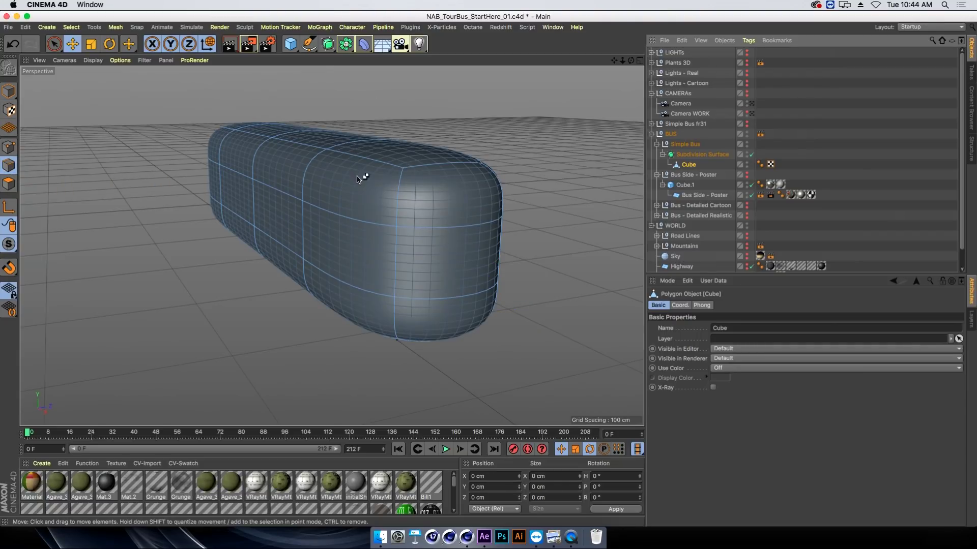
pyautogui.hotkey('ctrl', 'a')
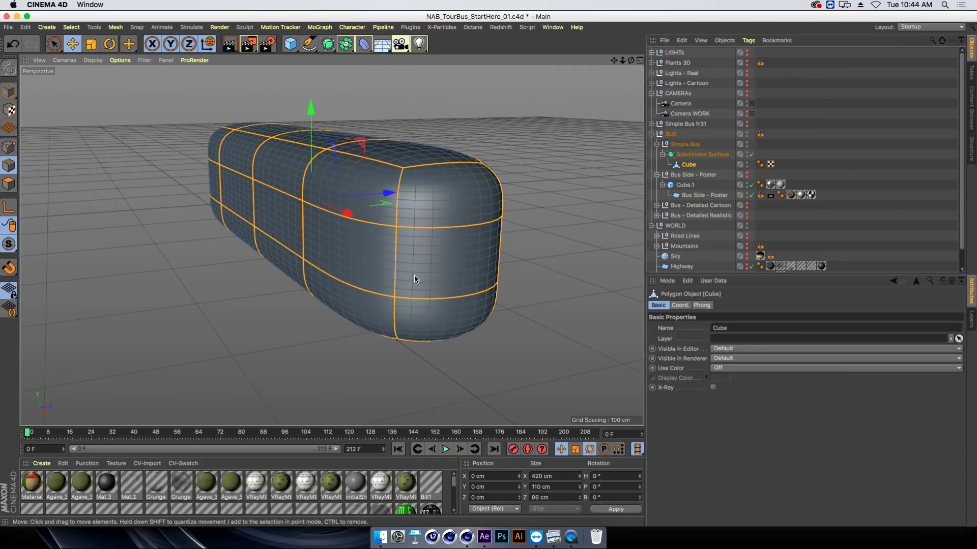
pyautogui.moveTo(398, 257)
pyautogui.mouseDown()
pyautogui.moveTo(458, 257)
pyautogui.moveTo(366, 258)
pyautogui.moveTo(505, 173)
pyautogui.mouseUp()
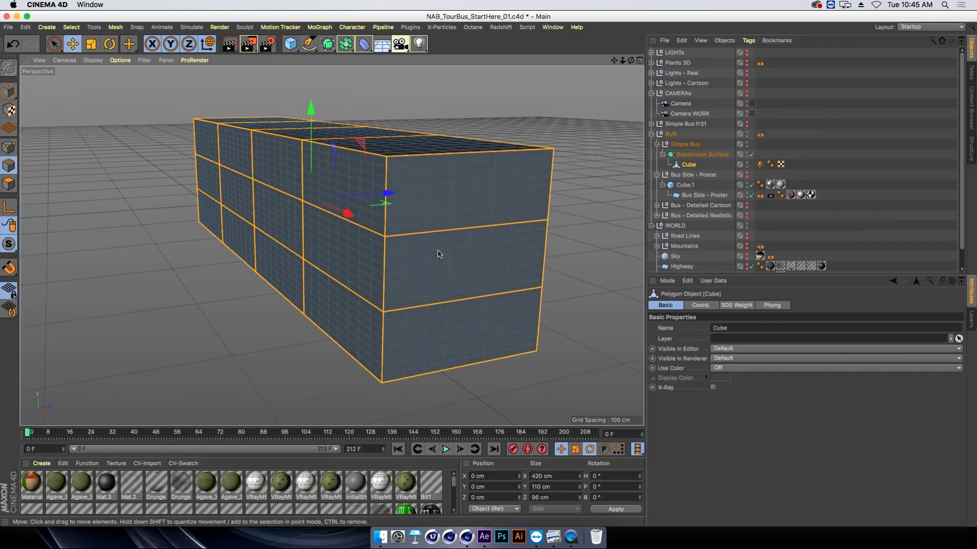
pyautogui.moveTo(405, 264)
pyautogui.mouseDown()
pyautogui.moveTo(356, 264)
pyautogui.moveTo(406, 260)
pyautogui.mouseUp()
# Compare against the bus reference photo and select the body's top front edge
pyautogui.press('super+Tab')
pyautogui.press('space')
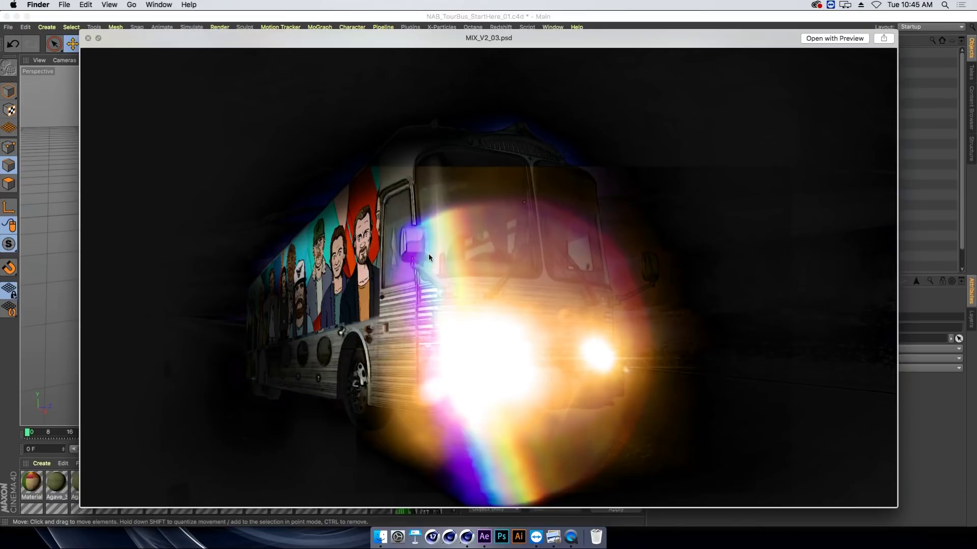
pyautogui.press('super+Tab')
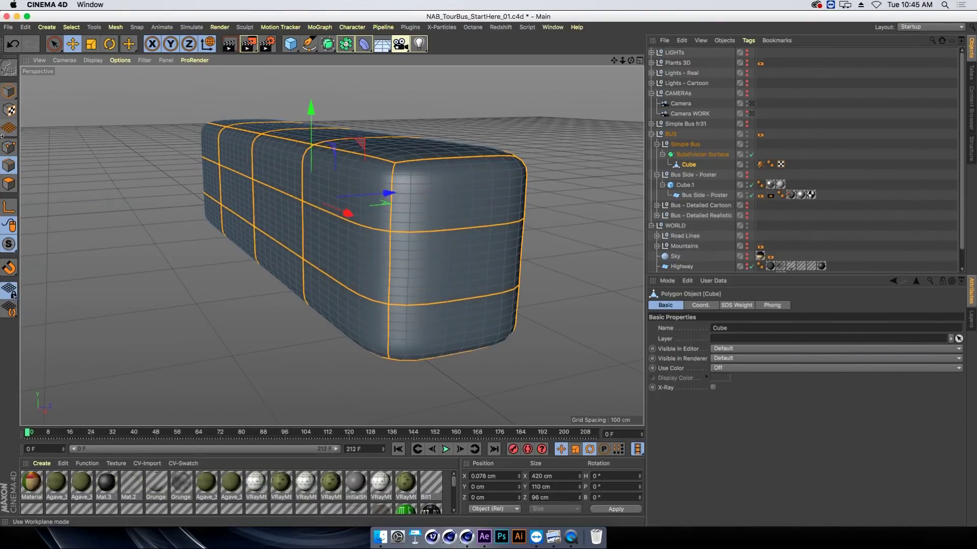
pyautogui.click(8, 166)
pyautogui.click(426, 162)
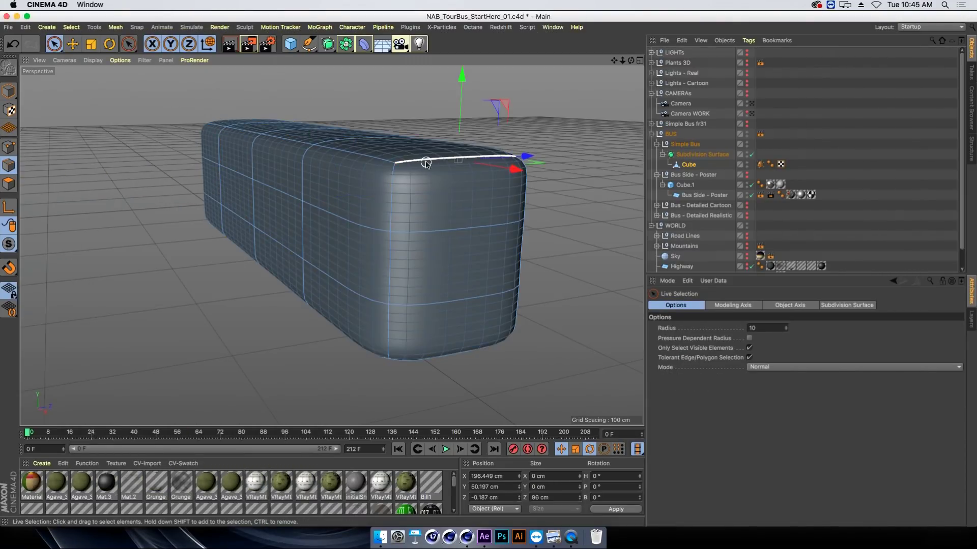
pyautogui.click(473, 162)
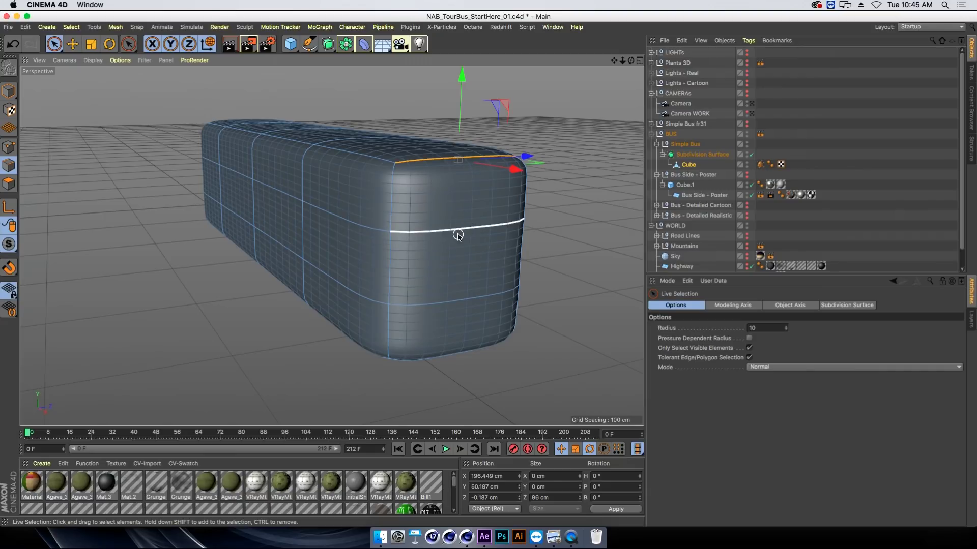
pyautogui.press('super+Tab')
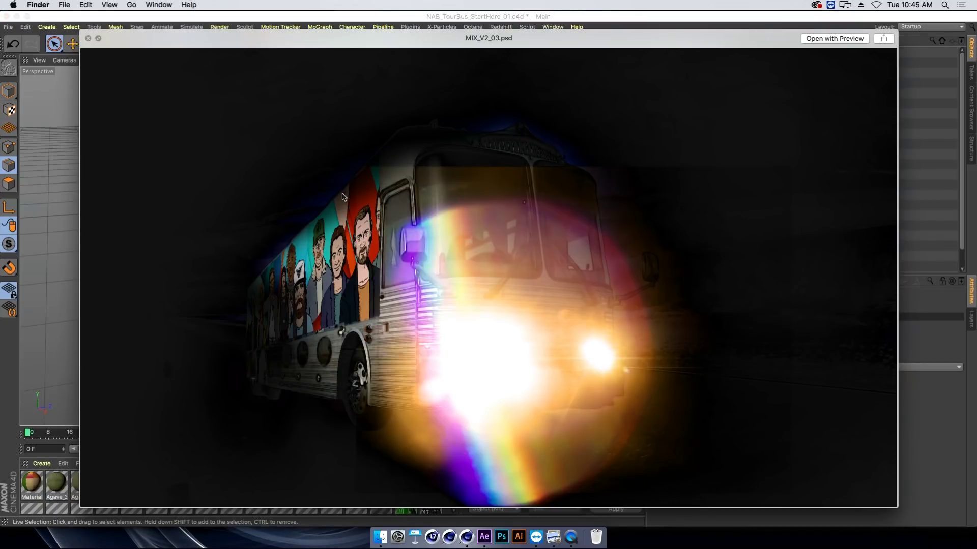
pyautogui.press('super+Tab')
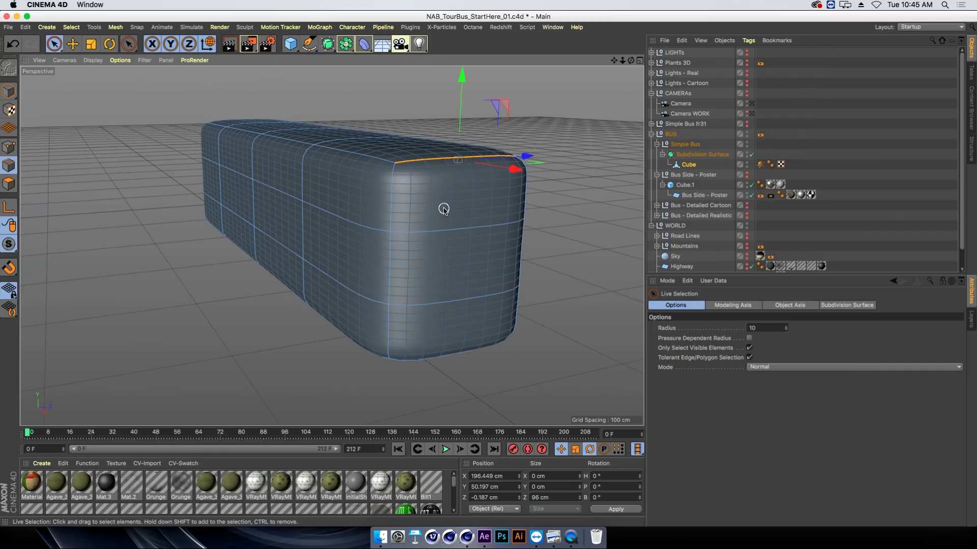
# Loop-select the middle and lower horizontal edge loops and move each one up in Y
pyautogui.press('u')
pyautogui.press('l')
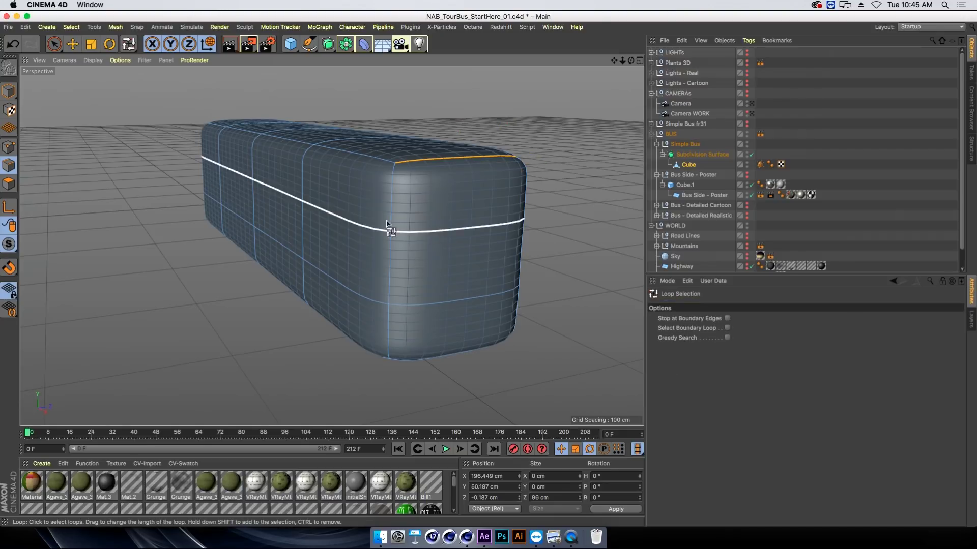
pyautogui.click(418, 230)
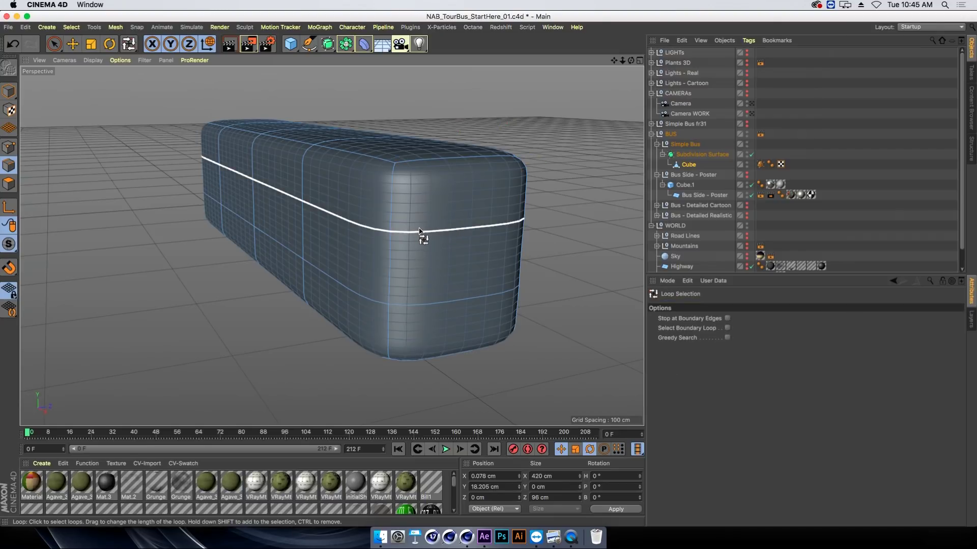
pyautogui.press('e')
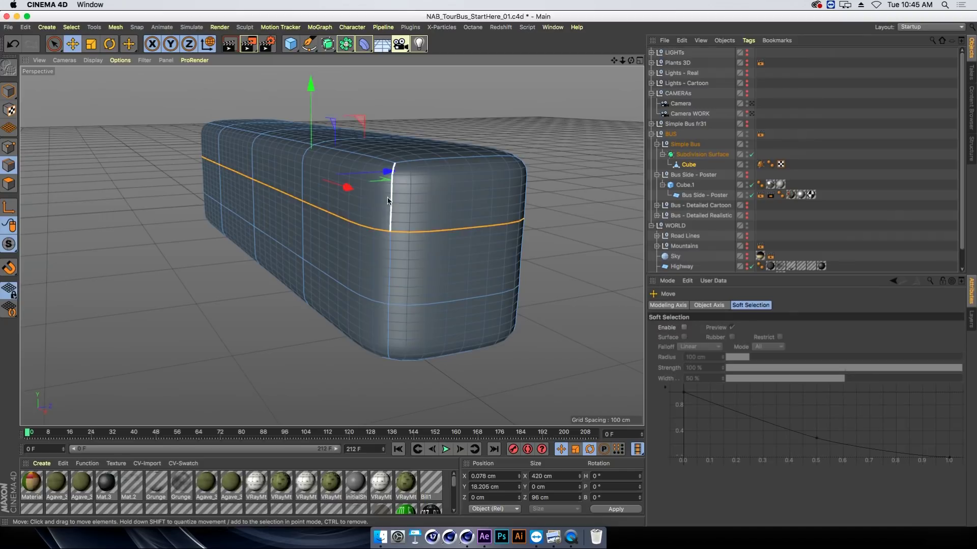
pyautogui.moveTo(311, 124); pyautogui.dragTo(312, 87)
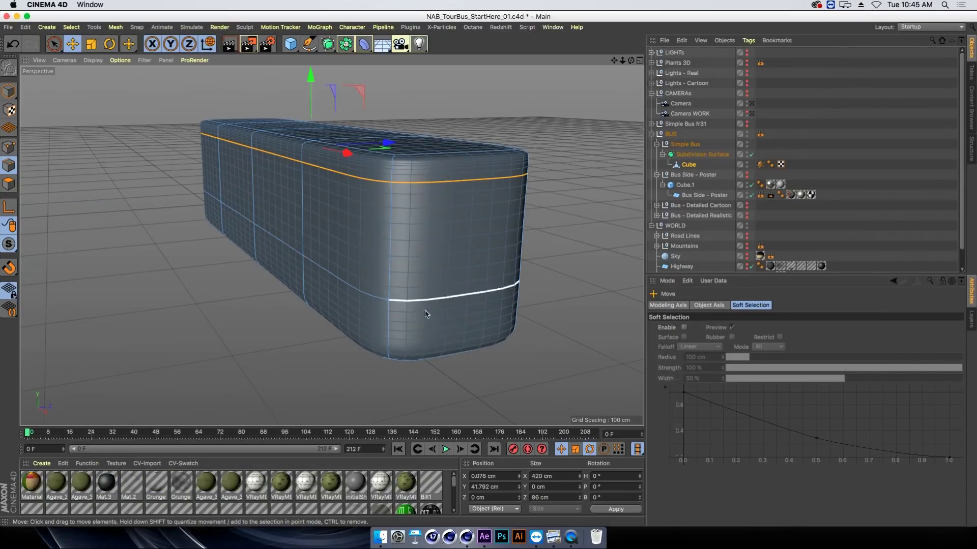
pyautogui.press('u')
pyautogui.press('l')
pyautogui.click(425, 298)
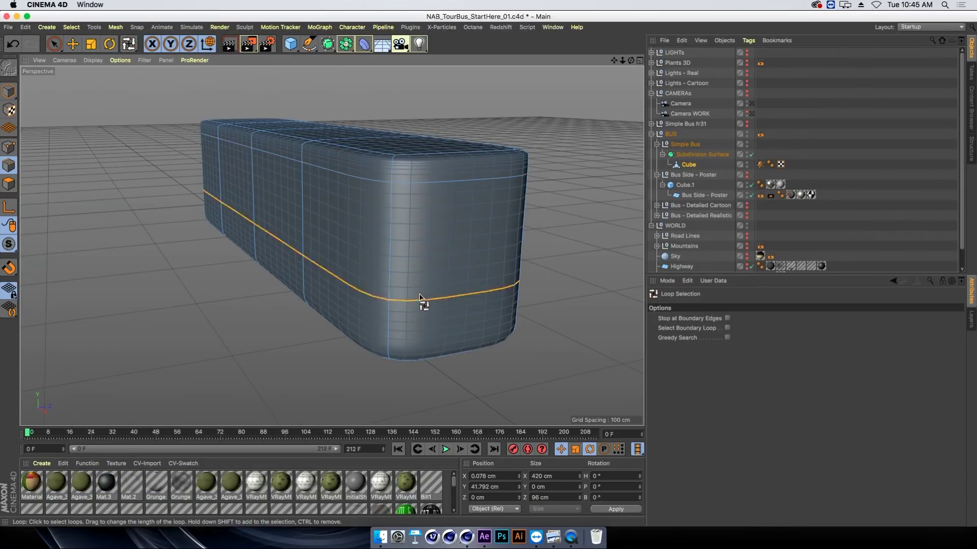
pyautogui.press('e')
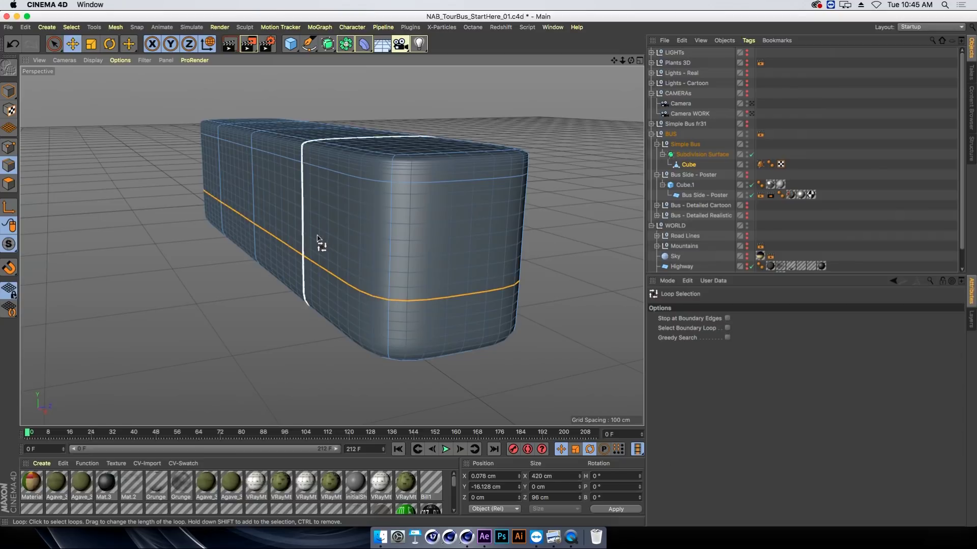
pyautogui.moveTo(314, 187); pyautogui.dragTo(313, 161)
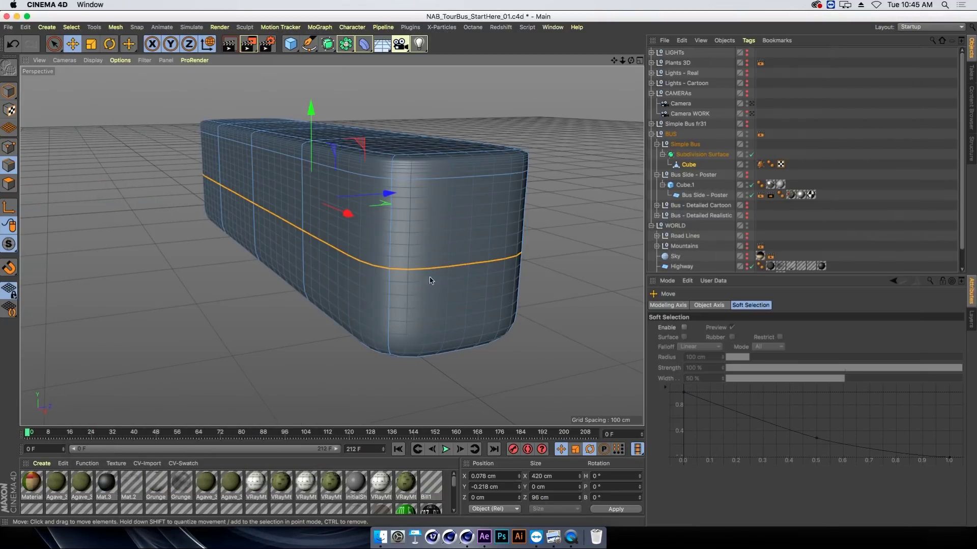
# Loop-select the top front edge, pull it back along X, and nudge another front loop
pyautogui.click(422, 180)
pyautogui.moveTo(458, 188)
pyautogui.keyDown('alt'); pyautogui.mouseDown()
pyautogui.moveTo(511, 187)
pyautogui.moveTo(491, 184)
pyautogui.mouseUp(); pyautogui.keyUp('alt')
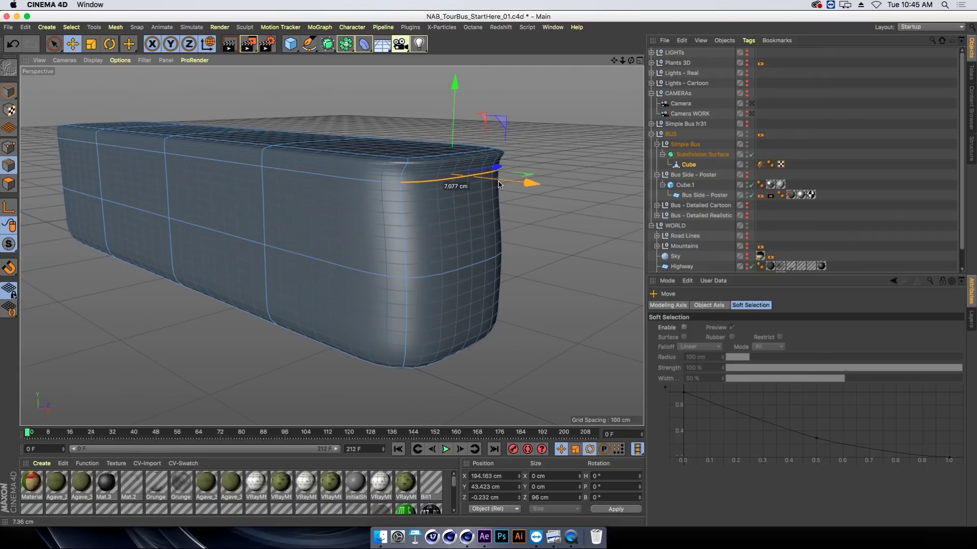
pyautogui.click(501, 154)
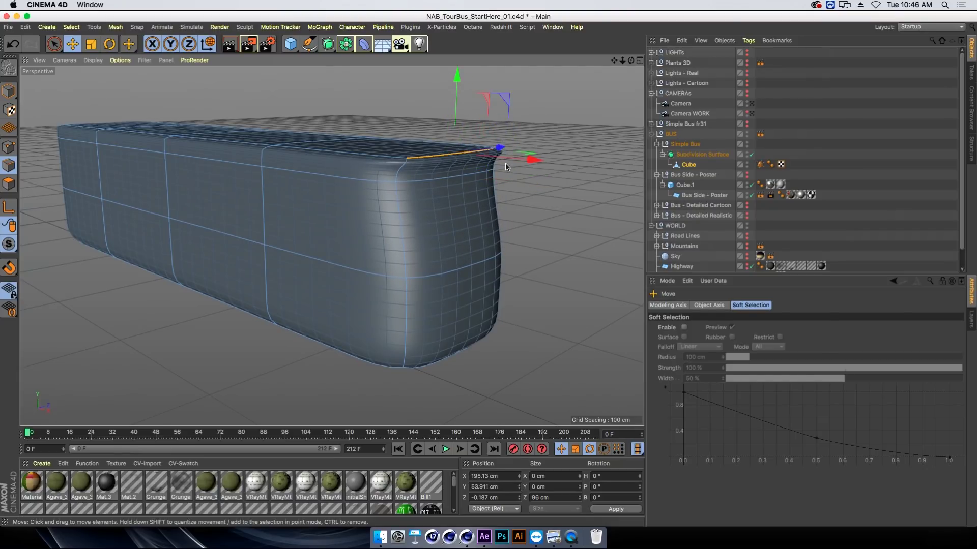
pyautogui.moveTo(508, 162)
pyautogui.mouseDown()
pyautogui.moveTo(446, 163)
pyautogui.moveTo(440, 184)
pyautogui.mouseUp()
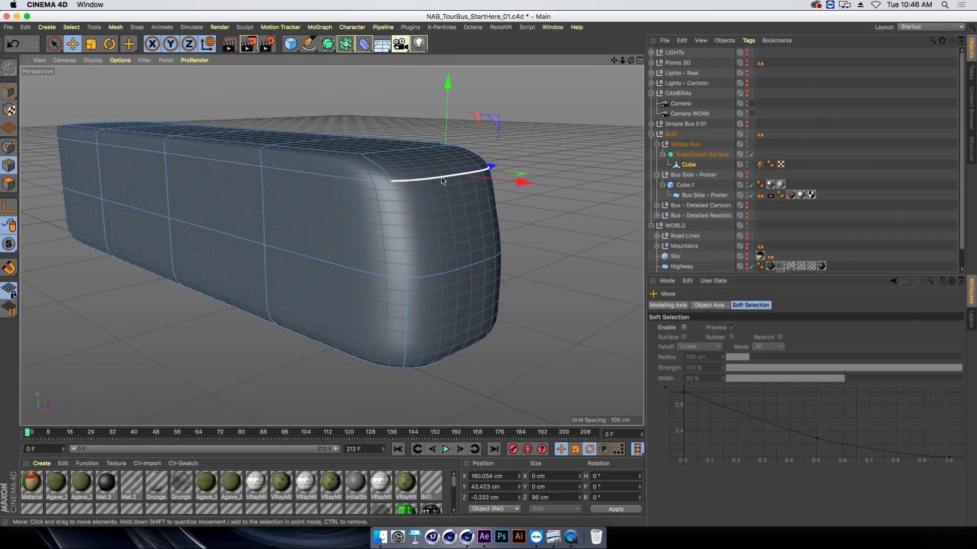
pyautogui.click(446, 183)
pyautogui.moveTo(447, 176); pyautogui.dragTo(450, 176)
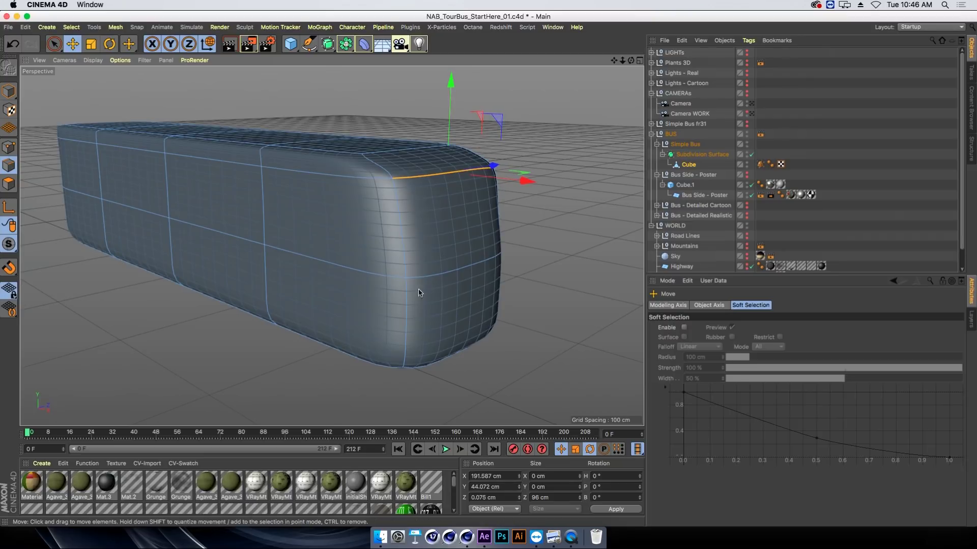
# Select the front's mid-height loop and compare the shape with the reference bus photo
pyautogui.click(436, 277)
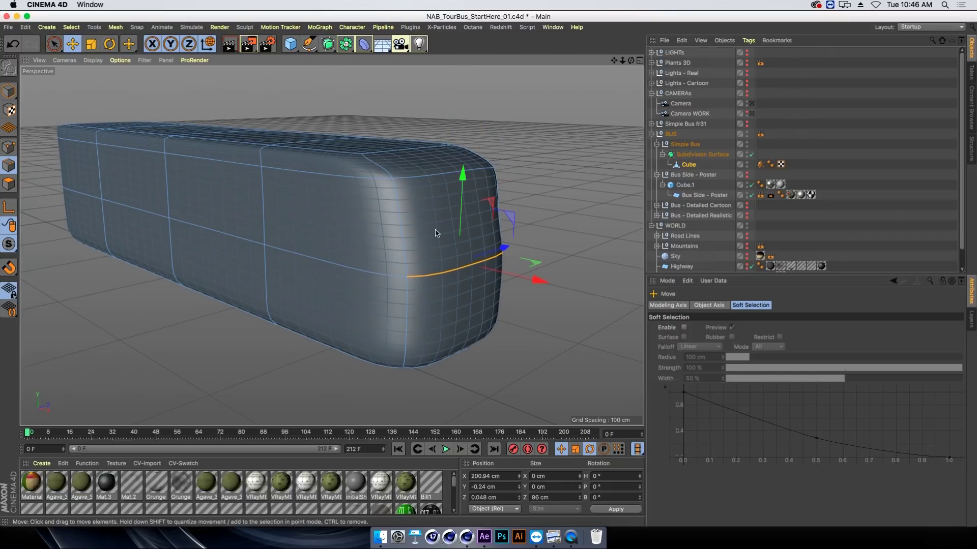
pyautogui.moveTo(435, 234)
pyautogui.keyDown('alt'); pyautogui.mouseDown()
pyautogui.moveTo(392, 225)
pyautogui.moveTo(468, 230)
pyautogui.mouseUp(); pyautogui.keyUp('alt')
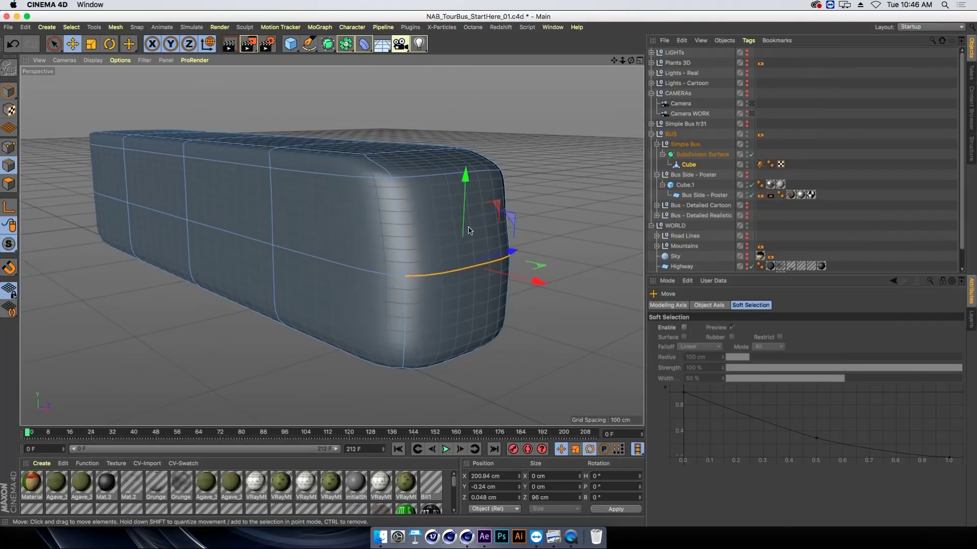
pyautogui.press('super+Tab')
pyautogui.press('space')
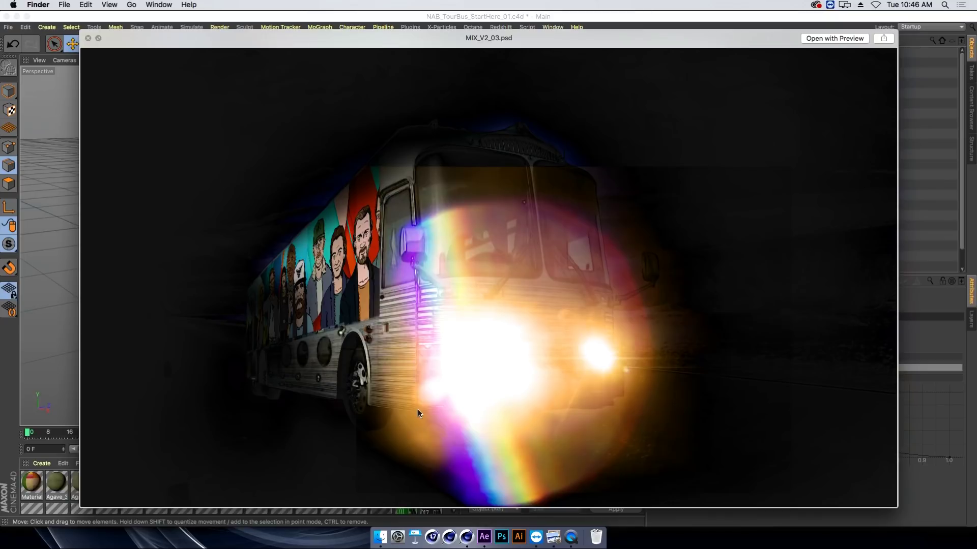
pyautogui.press('super+Tab')
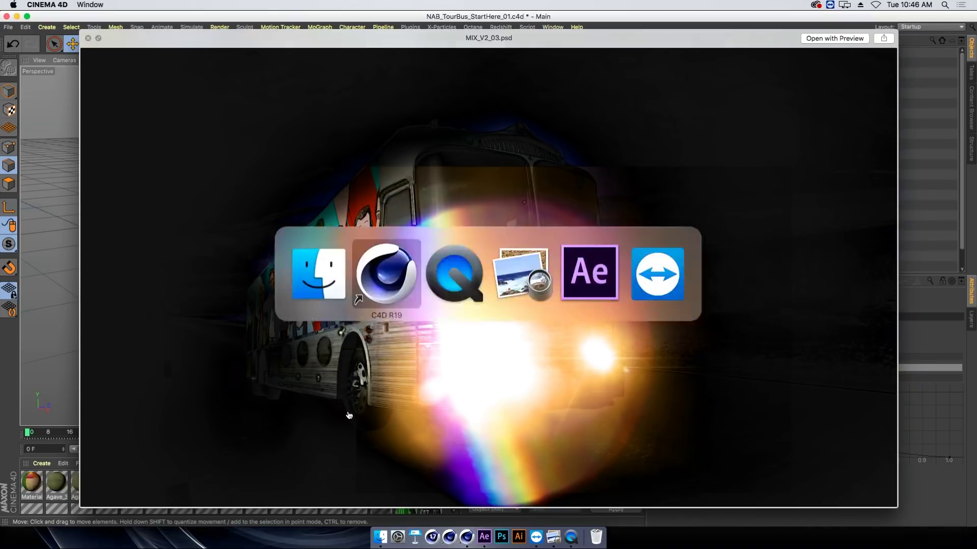
pyautogui.press('u')
pyautogui.press('l')
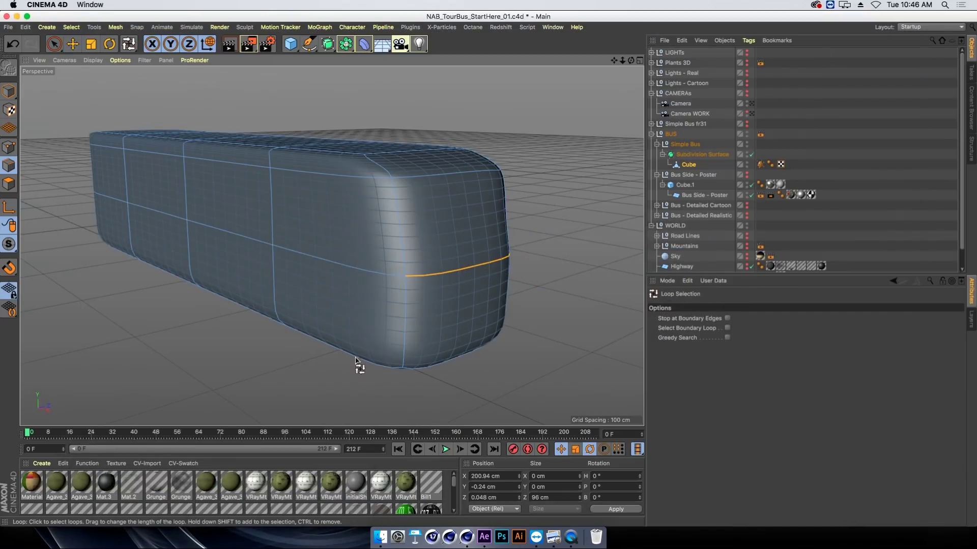
# Loop-select the bottom edge loop around the base of the bus, at Y −55 cm
pyautogui.moveTo(359, 362)
pyautogui.keyDown('alt'); pyautogui.mouseDown()
pyautogui.moveTo(400, 385)
pyautogui.moveTo(419, 415)
pyautogui.moveTo(384, 192)
pyautogui.moveTo(391, 207)
pyautogui.mouseUp(); pyautogui.keyUp('alt')
pyautogui.click(364, 175)
pyautogui.moveTo(364, 174)
pyautogui.keyDown('alt'); pyautogui.mouseDown()
pyautogui.moveTo(397, 307)
pyautogui.moveTo(377, 185)
pyautogui.moveTo(381, 294)
pyautogui.mouseUp(); pyautogui.keyUp('alt')
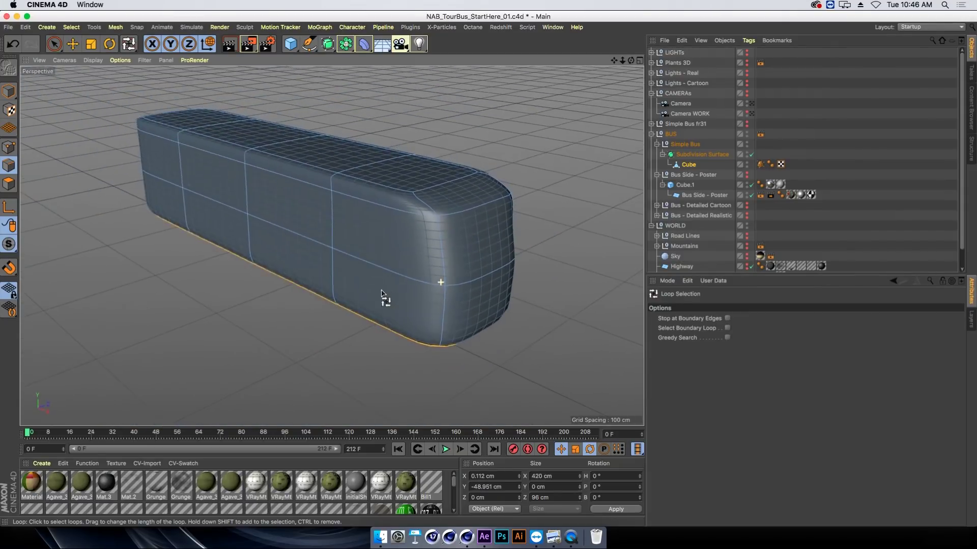
pyautogui.click(398, 311)
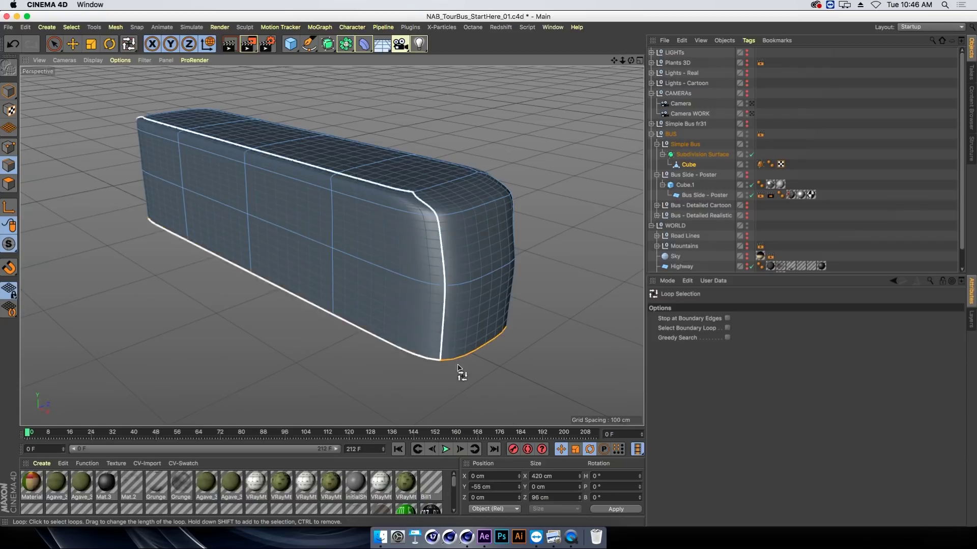
pyautogui.moveTo(445, 360)
pyautogui.keyDown('alt'); pyautogui.mouseDown()
pyautogui.moveTo(497, 349)
pyautogui.moveTo(443, 349)
pyautogui.moveTo(438, 359)
pyautogui.mouseUp(); pyautogui.keyUp('alt')
pyautogui.moveTo(497, 347)
pyautogui.keyDown('alt'); pyautogui.mouseDown()
pyautogui.moveTo(545, 320)
pyautogui.moveTo(498, 351)
pyautogui.mouseUp(); pyautogui.keyUp('alt')
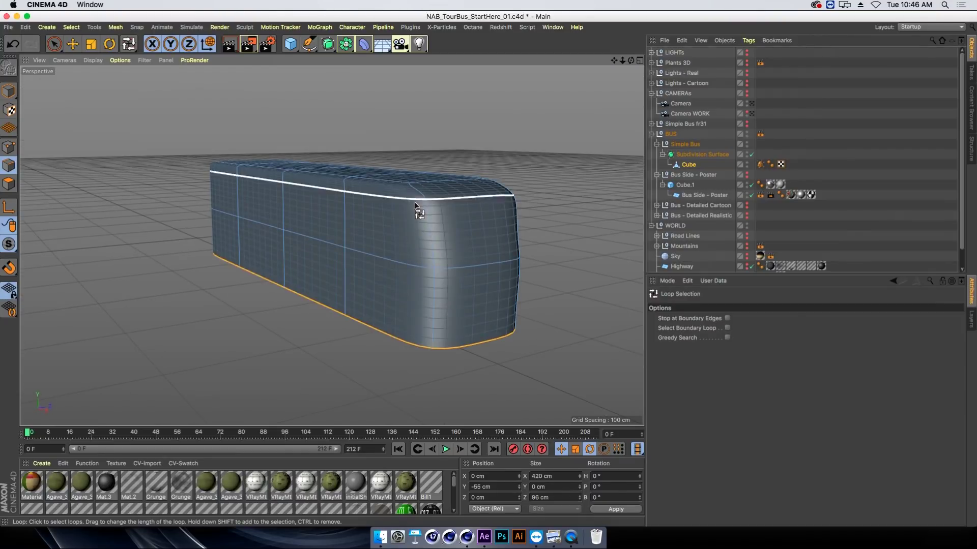
pyautogui.moveTo(438, 325)
pyautogui.keyDown('alt'); pyautogui.mouseDown()
pyautogui.moveTo(458, 228)
pyautogui.moveTo(497, 219)
pyautogui.moveTo(519, 229)
pyautogui.moveTo(459, 209)
pyautogui.moveTo(473, 167)
pyautogui.mouseUp(); pyautogui.keyUp('alt')
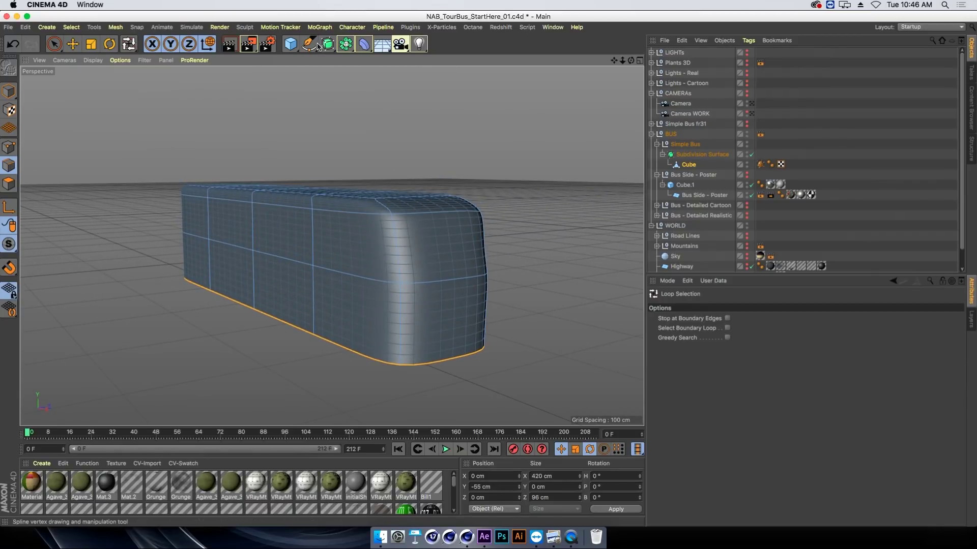
# Add a new cube and bring the bus back to fill the view
pyautogui.click(293, 46)
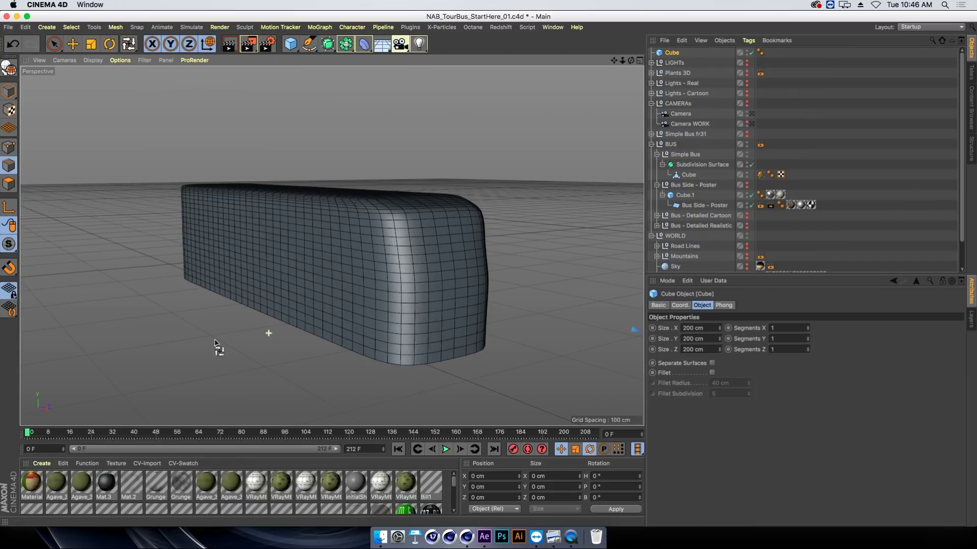
pyautogui.scroll(-8, 268, 334)
pyautogui.scroll(-2, 272, 337)
pyautogui.moveTo(519, 352)
pyautogui.keyDown('alt'); pyautogui.mouseDown()
pyautogui.moveTo(312, 158)
pyautogui.moveTo(200, 78)
pyautogui.moveTo(528, 316)
pyautogui.moveTo(163, 292)
pyautogui.moveTo(519, 329)
pyautogui.moveTo(189, 258)
pyautogui.mouseUp(); pyautogui.keyUp('alt')
pyautogui.scroll(3, 408, 339)
pyautogui.keyDown('alt'); pyautogui.moveTo(409, 340); pyautogui.dragTo(356, 214); pyautogui.keyUp('alt')
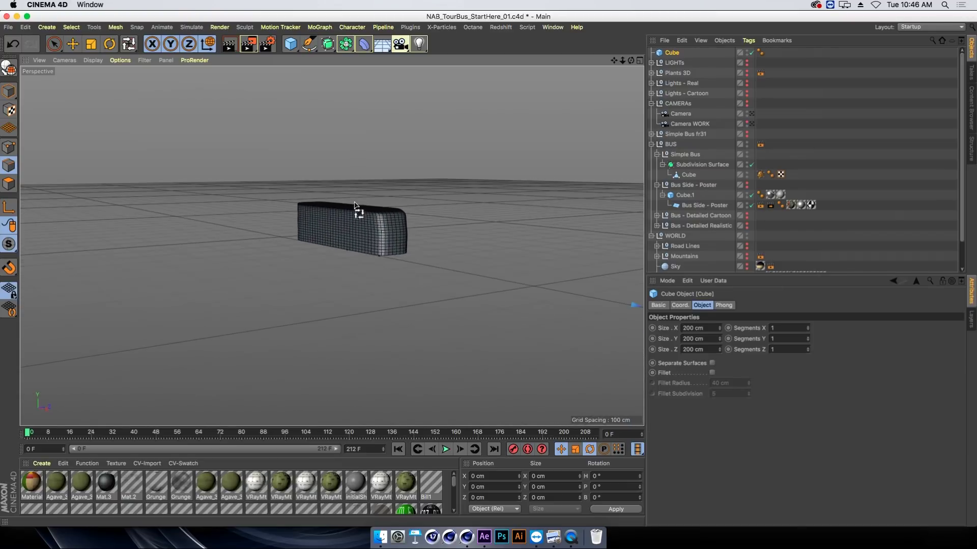
pyautogui.scroll(3, 509, 244)
pyautogui.scroll(2, 509, 245)
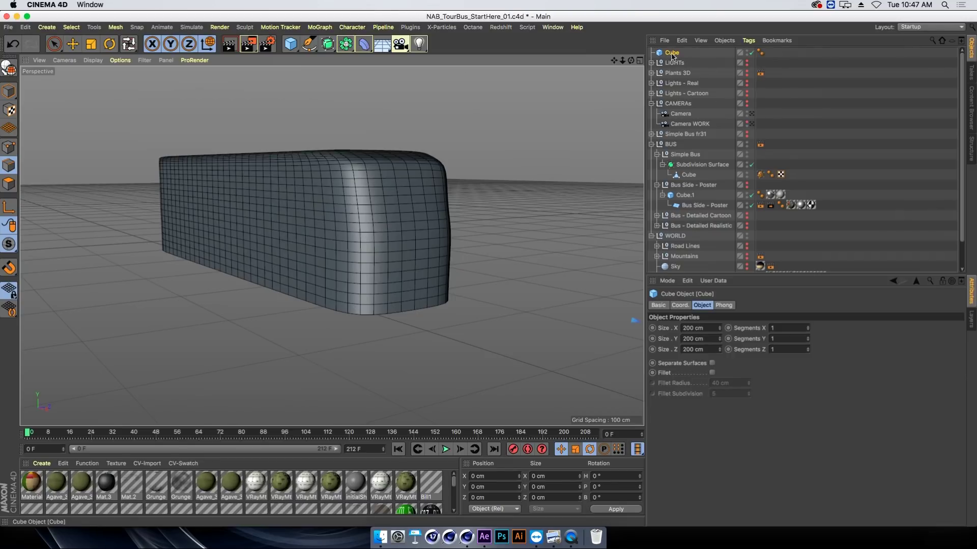
# Nest the new cube, set its X and Y position to 0, then move it out of the subdivided body
pyautogui.moveTo(671, 54); pyautogui.dragTo(675, 255)
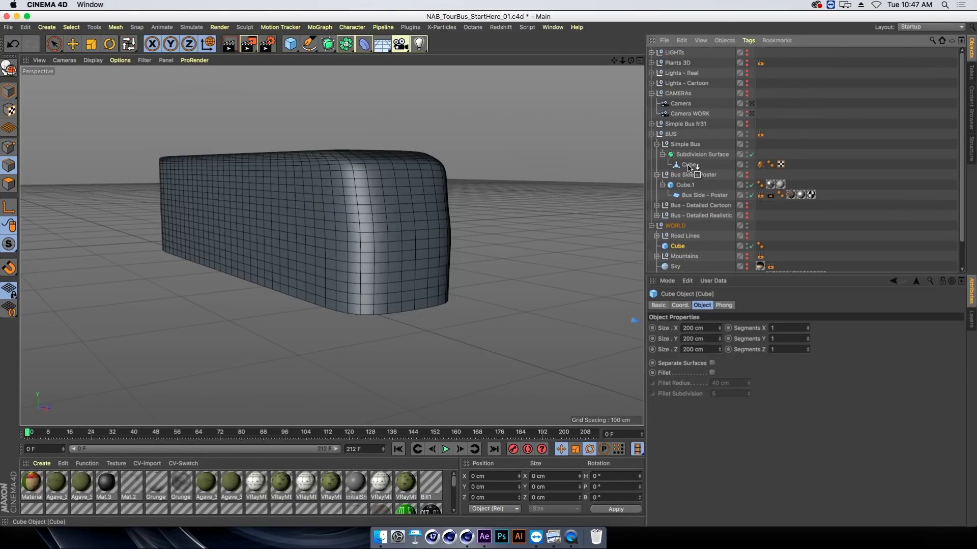
pyautogui.moveTo(689, 167); pyautogui.dragTo(689, 167)
pyautogui.click(687, 306)
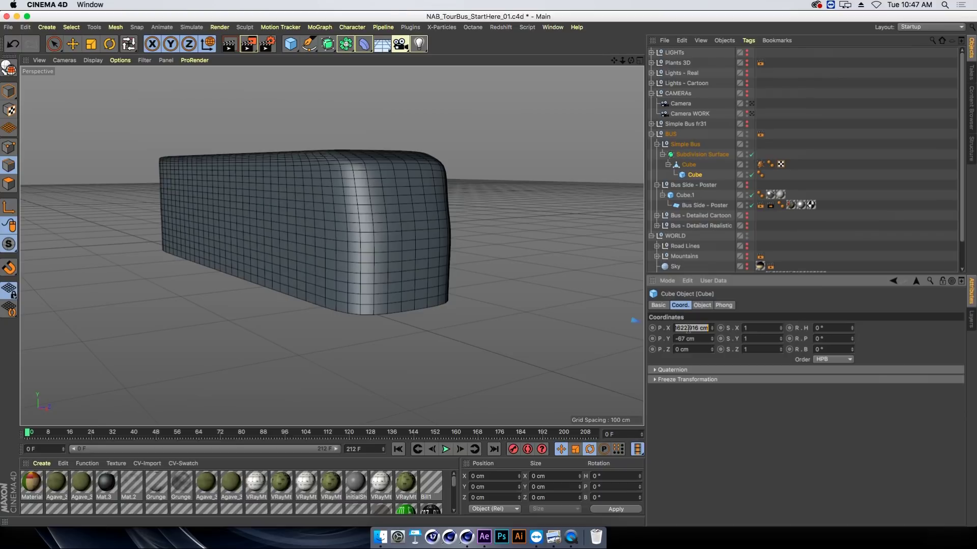
pyautogui.write('0')
pyautogui.press('Tab')
pyautogui.write('0')
pyautogui.press('Return')
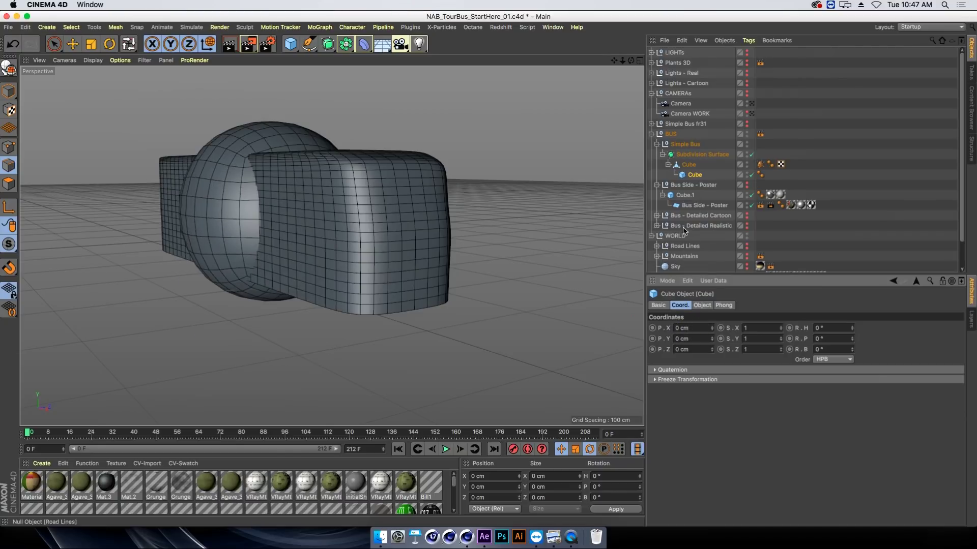
pyautogui.moveTo(697, 175); pyautogui.dragTo(686, 149)
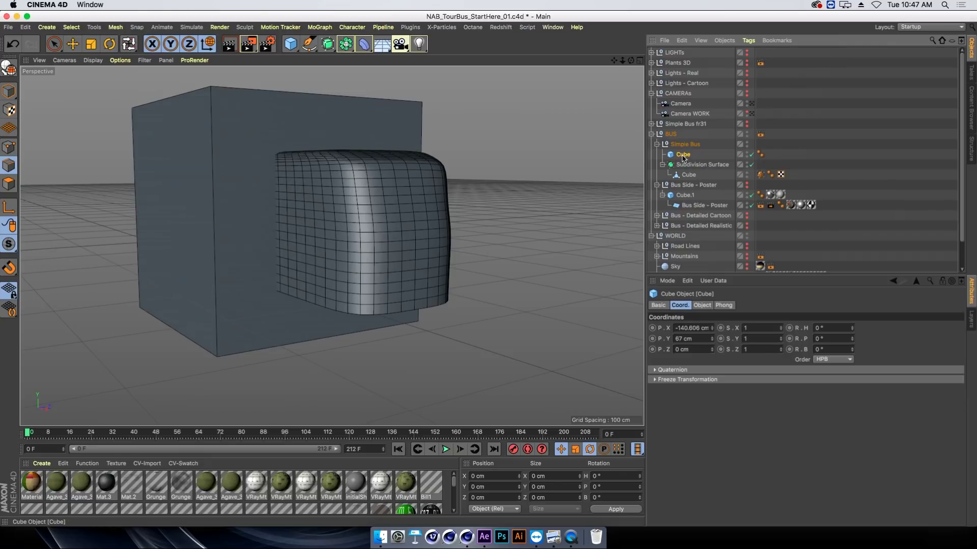
# Scale the cube to about 68 × 48 × 55 cm and place it at the bus's upper front
pyautogui.press('e')
pyautogui.click(307, 128)
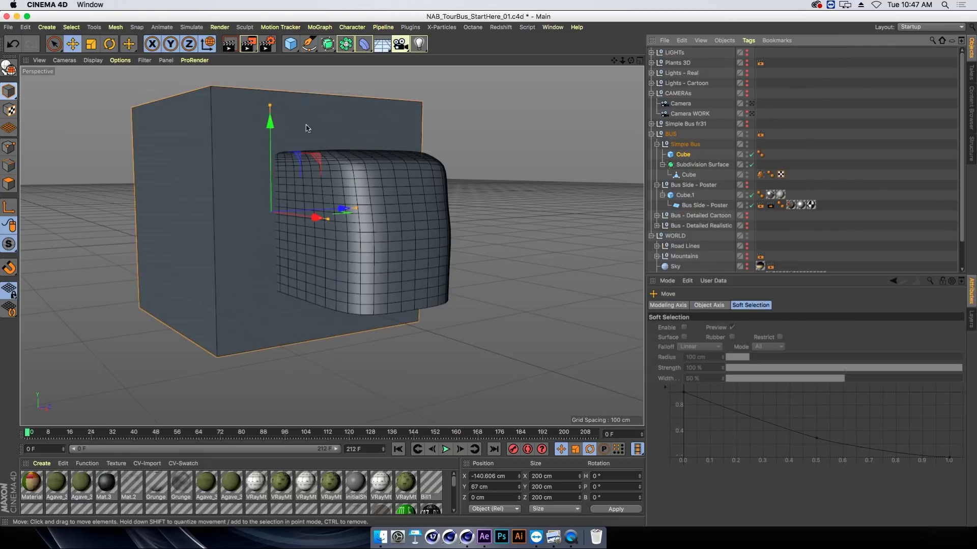
pyautogui.moveTo(355, 209); pyautogui.dragTo(245, 218)
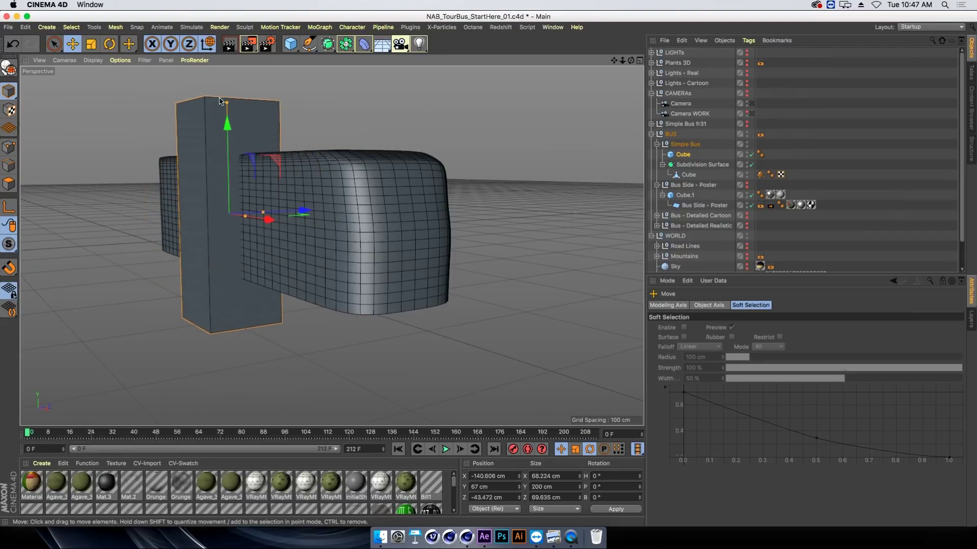
pyautogui.moveTo(227, 102); pyautogui.dragTo(231, 188)
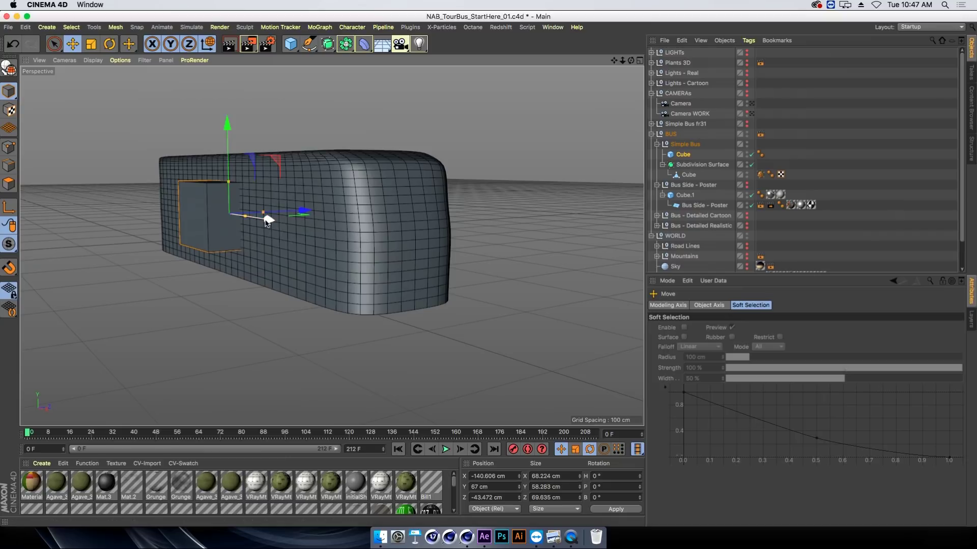
pyautogui.moveTo(268, 218); pyautogui.dragTo(405, 239)
pyautogui.keyDown('alt'); pyautogui.moveTo(410, 282); pyautogui.dragTo(415, 230); pyautogui.keyUp('alt')
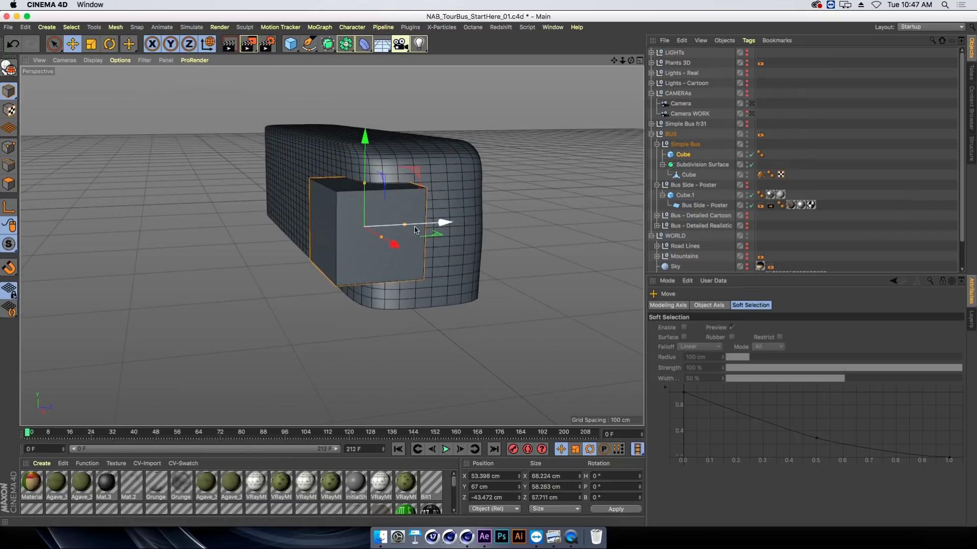
pyautogui.moveTo(405, 228); pyautogui.dragTo(427, 226)
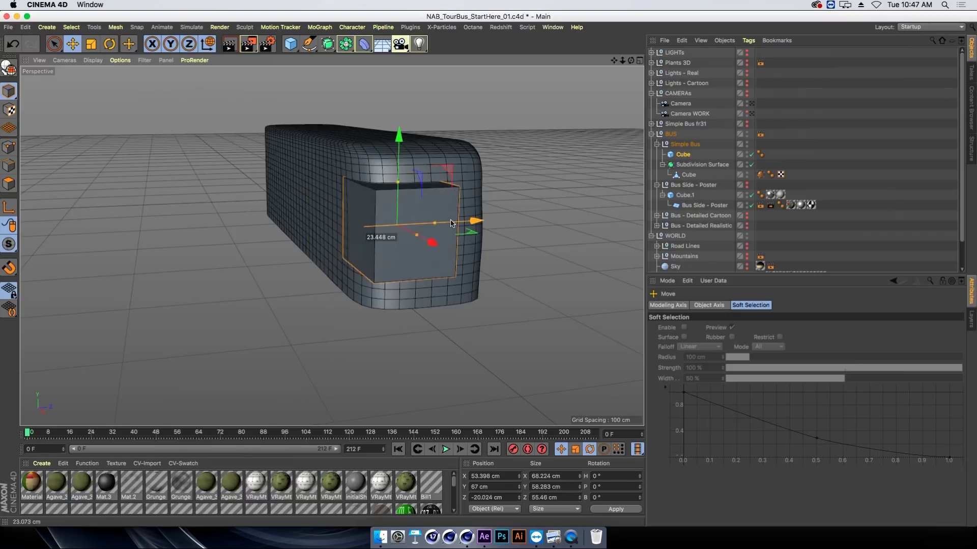
pyautogui.moveTo(384, 172)
pyautogui.mouseDown()
pyautogui.moveTo(385, 153)
pyautogui.moveTo(421, 216)
pyautogui.moveTo(367, 158)
pyautogui.moveTo(394, 191)
pyautogui.mouseUp()
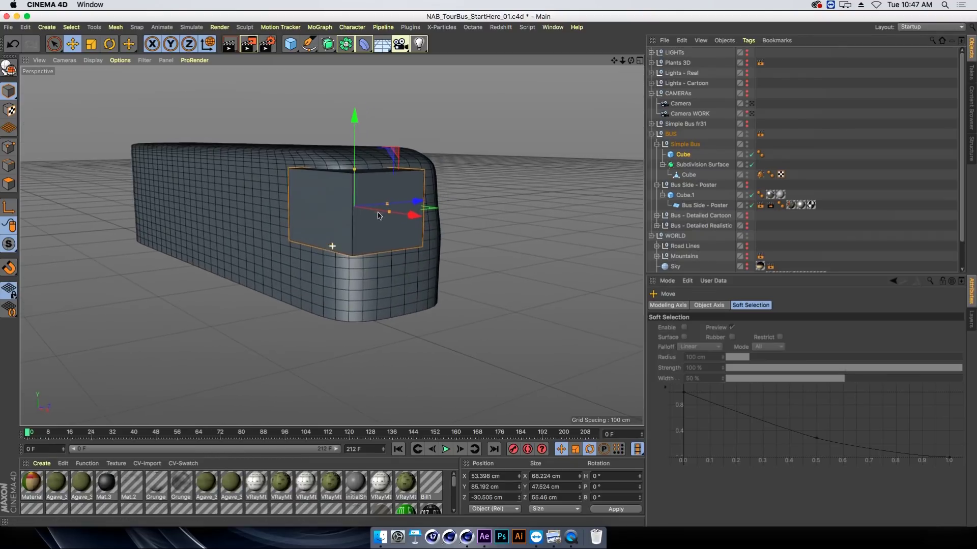
# Turn on Fillet for the small window cube with a 5 cm radius and 5 subdivisions
pyautogui.click(688, 155)
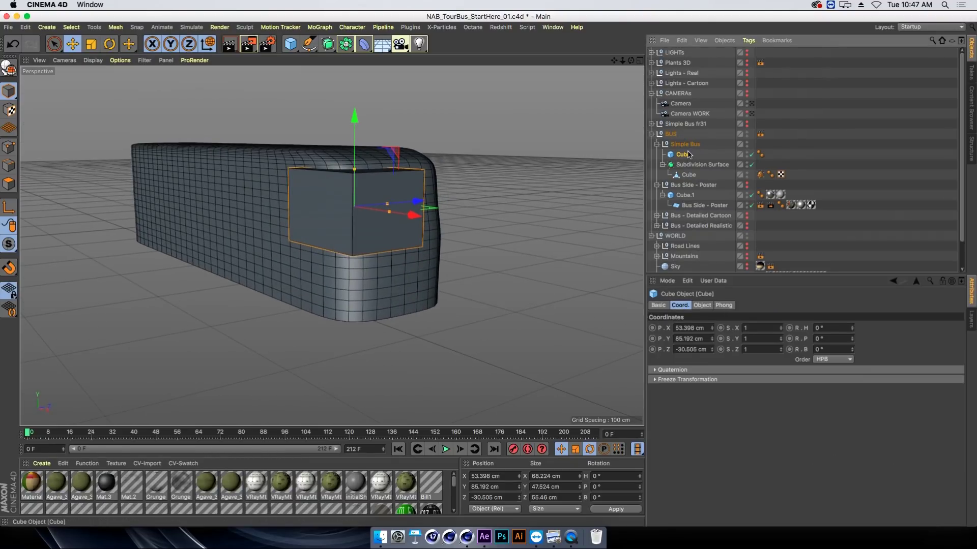
pyautogui.click(702, 306)
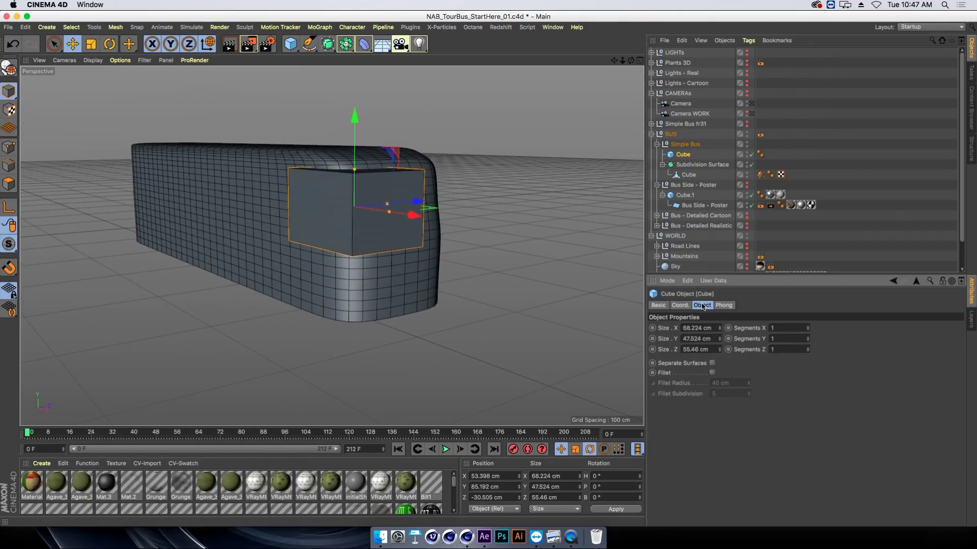
pyautogui.click(711, 373)
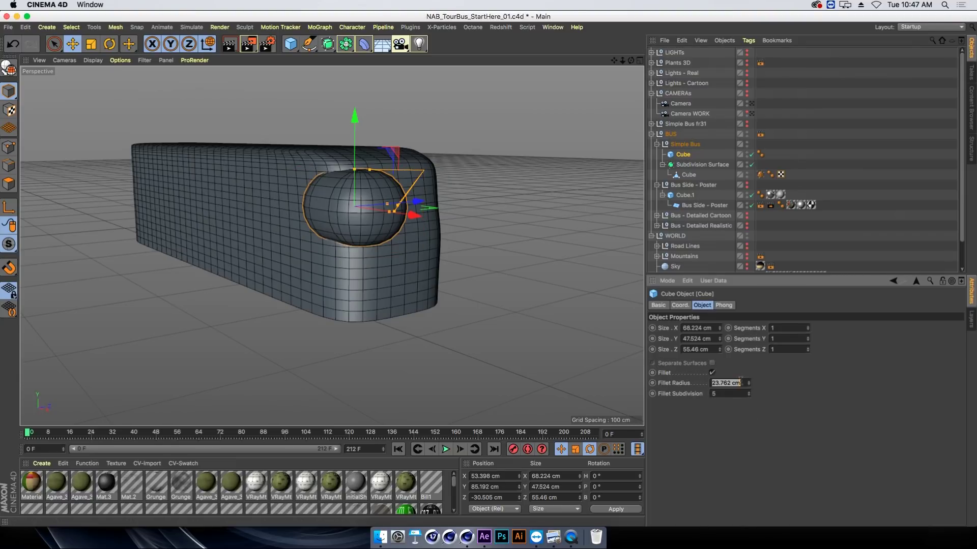
pyautogui.write('10')
pyautogui.press('Return')
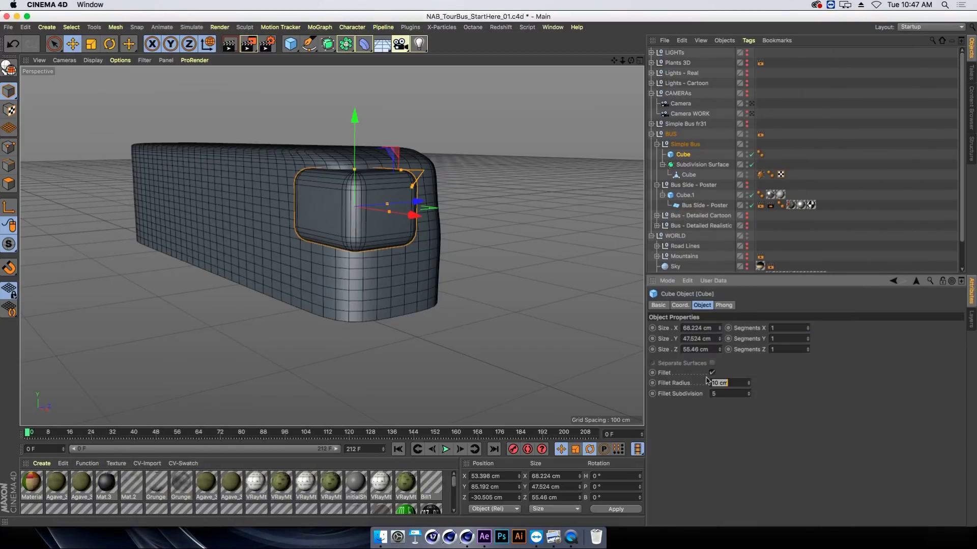
pyautogui.write('5')
pyautogui.press('Return')
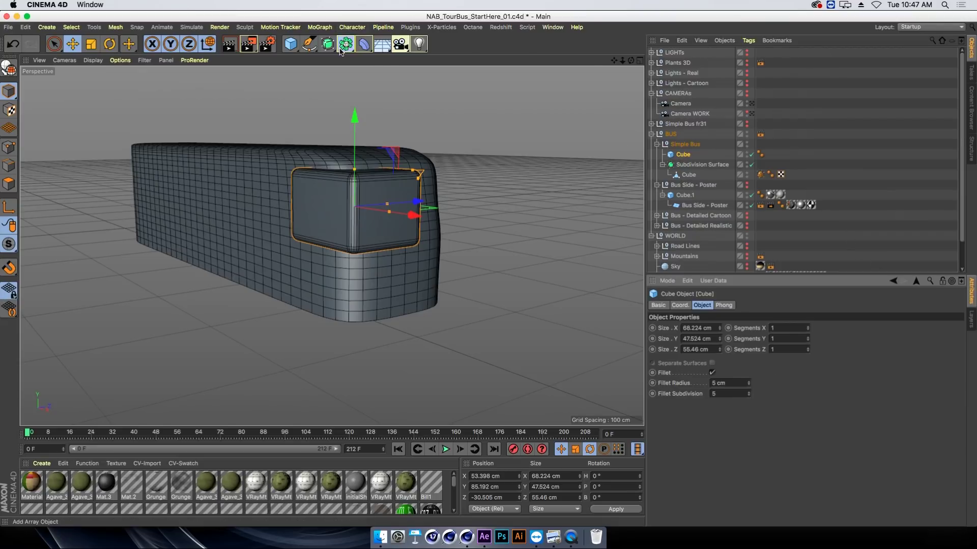
# Add a Symmetry object under the cube and zero its position
pyautogui.moveTo(340, 52); pyautogui.dragTo(438, 94)
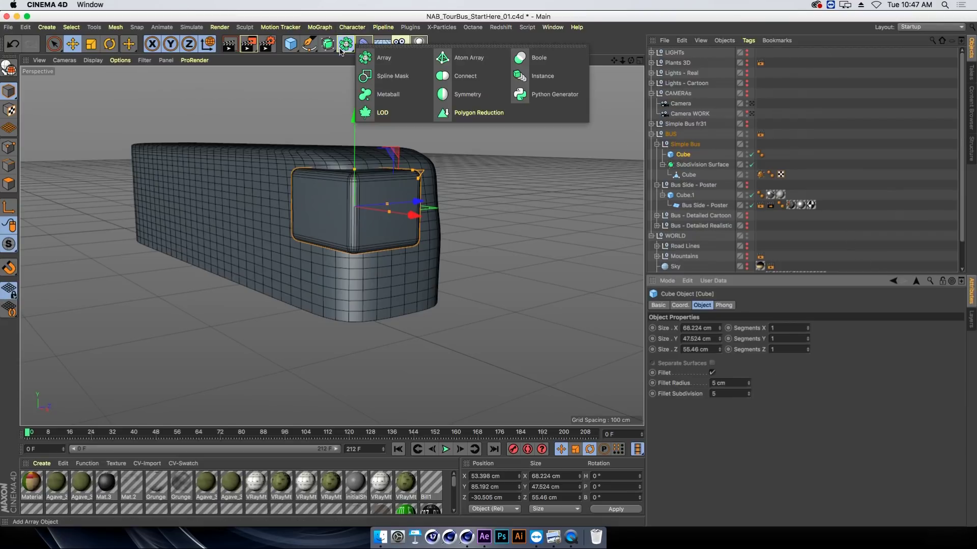
pyautogui.click(465, 96)
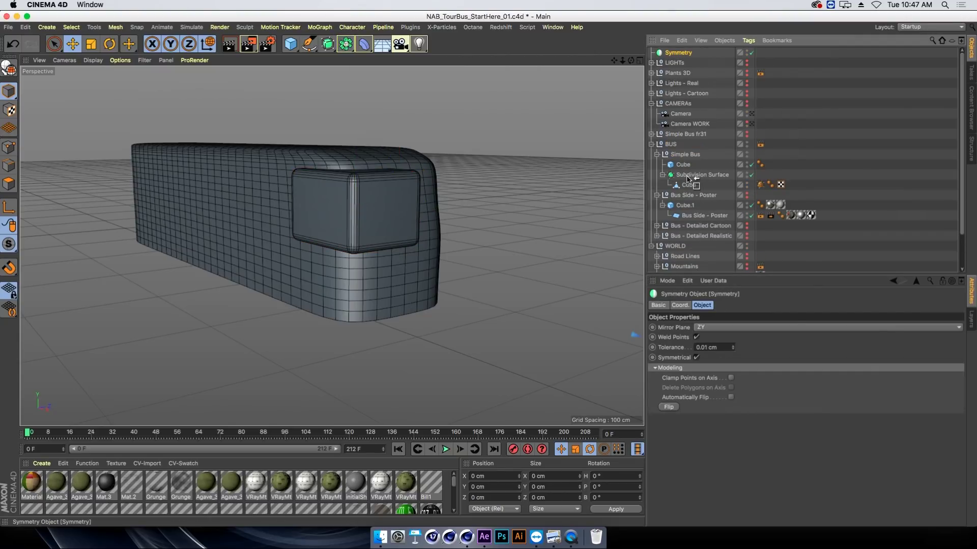
pyautogui.moveTo(683, 166); pyautogui.dragTo(683, 167)
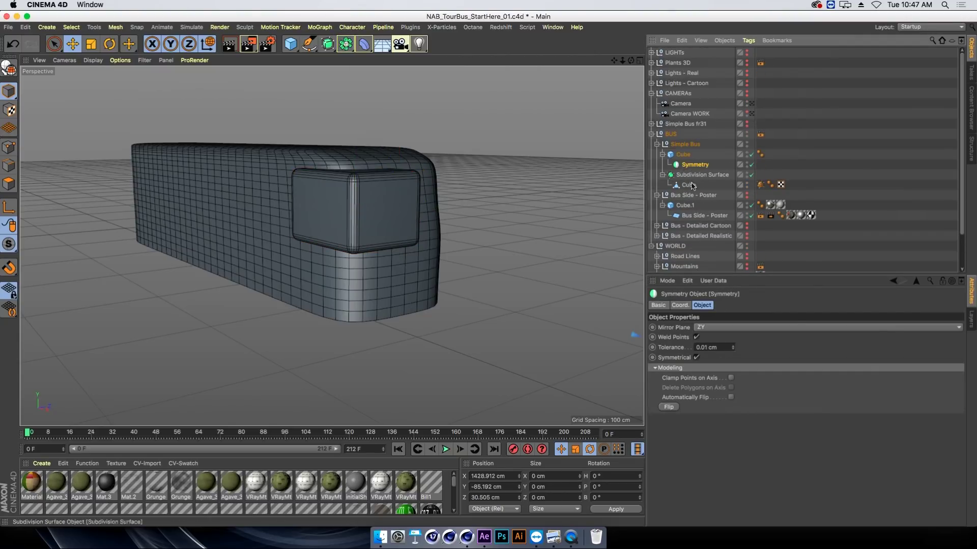
pyautogui.click(680, 305)
pyautogui.click(690, 327)
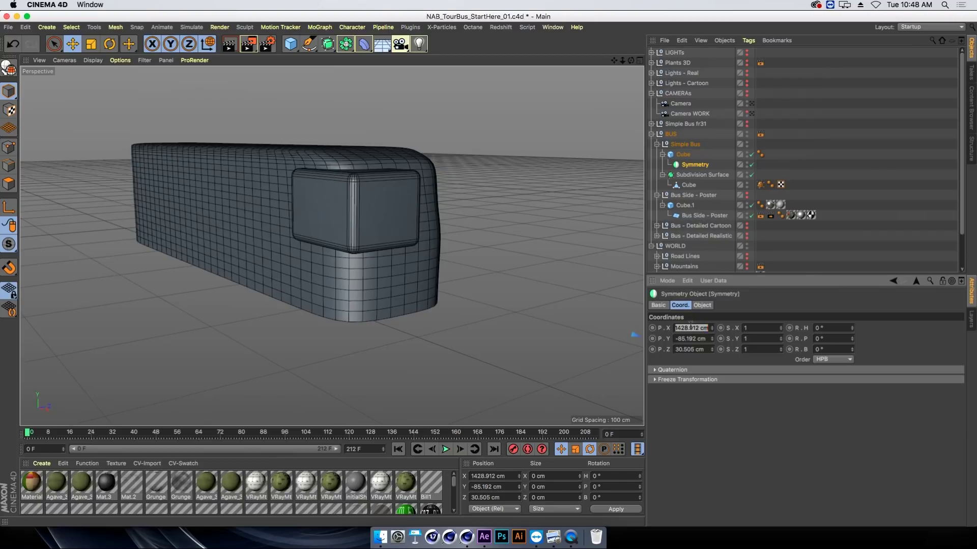
pyautogui.write('0')
pyautogui.press('Tab')
pyautogui.write('0')
pyautogui.press('Tab')
pyautogui.write('0')
pyautogui.press('Return')
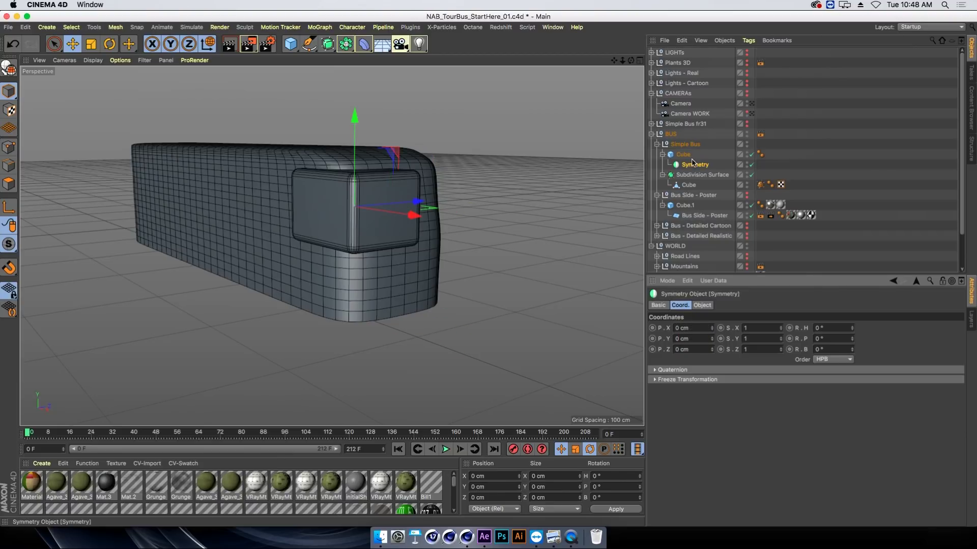
# Move Symmetry to Simple Bus level, re-zero its X and Y, and nest the window cube inside
pyautogui.moveTo(695, 164); pyautogui.dragTo(687, 151)
pyautogui.click(690, 328)
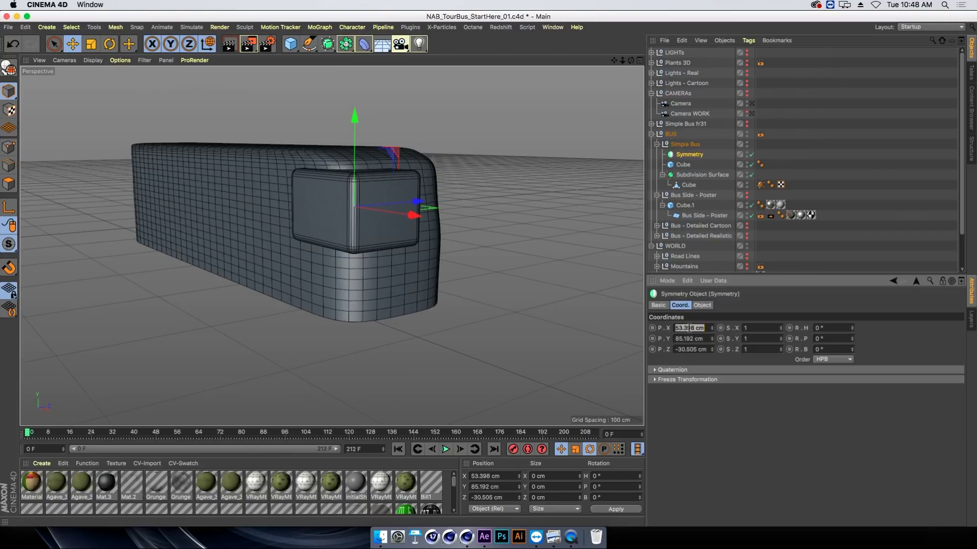
pyautogui.write('0')
pyautogui.press('Tab')
pyautogui.write('0')
pyautogui.press('Tab')
pyautogui.write('0')
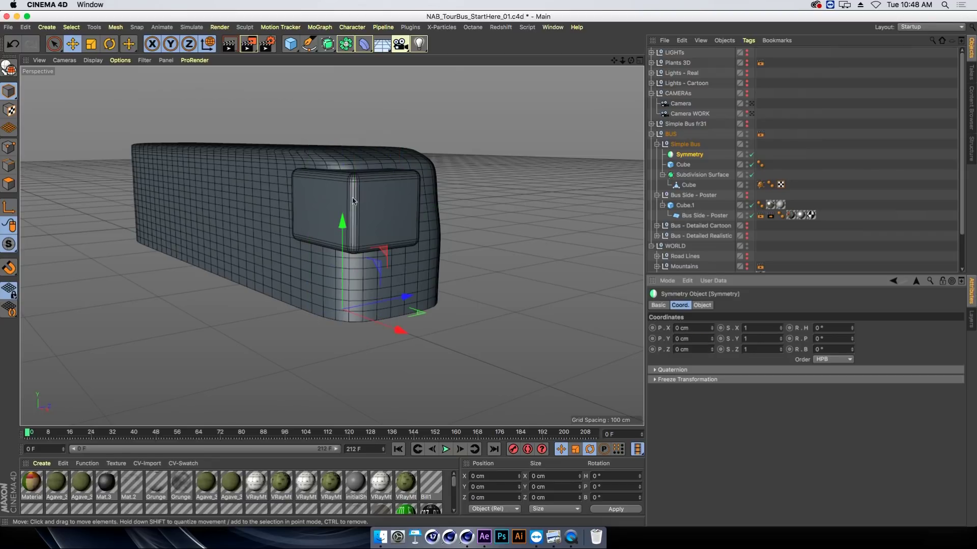
pyautogui.moveTo(386, 265)
pyautogui.keyDown('alt'); pyautogui.mouseDown()
pyautogui.moveTo(340, 304)
pyautogui.moveTo(366, 305)
pyautogui.mouseUp(); pyautogui.keyUp('alt')
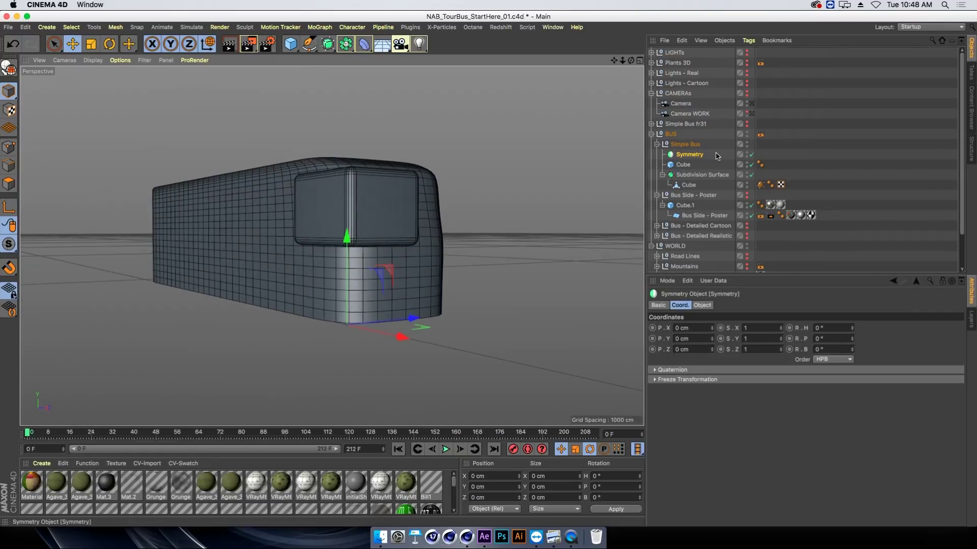
pyautogui.moveTo(682, 164); pyautogui.dragTo(687, 155)
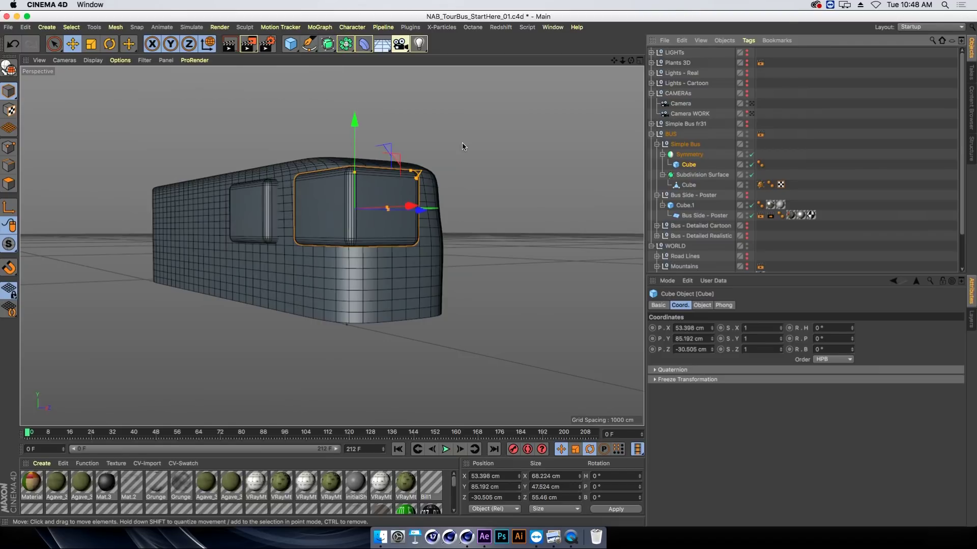
# Set the Symmetry object's mirror plane to XY
pyautogui.click(689, 154)
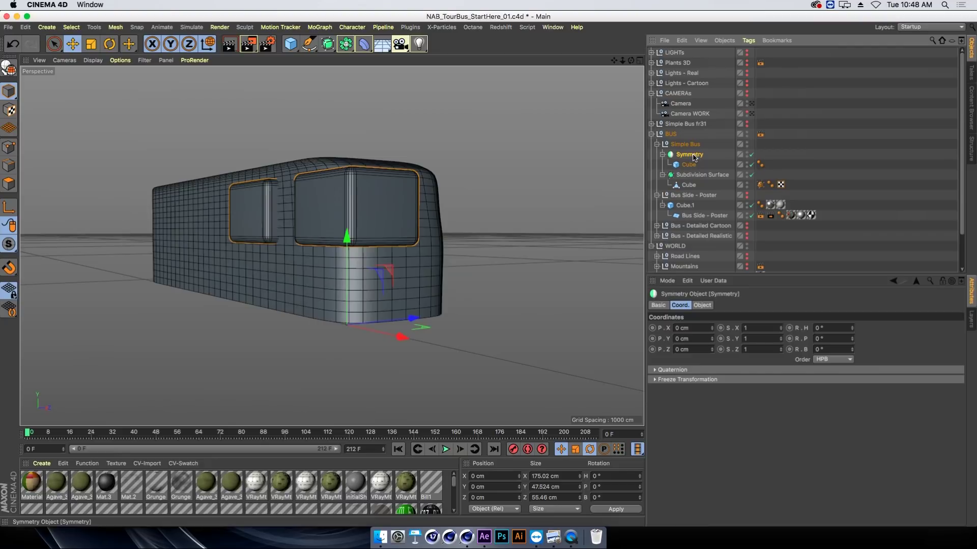
pyautogui.keyDown('alt'); pyautogui.moveTo(334, 207); pyautogui.dragTo(322, 184); pyautogui.keyUp('alt')
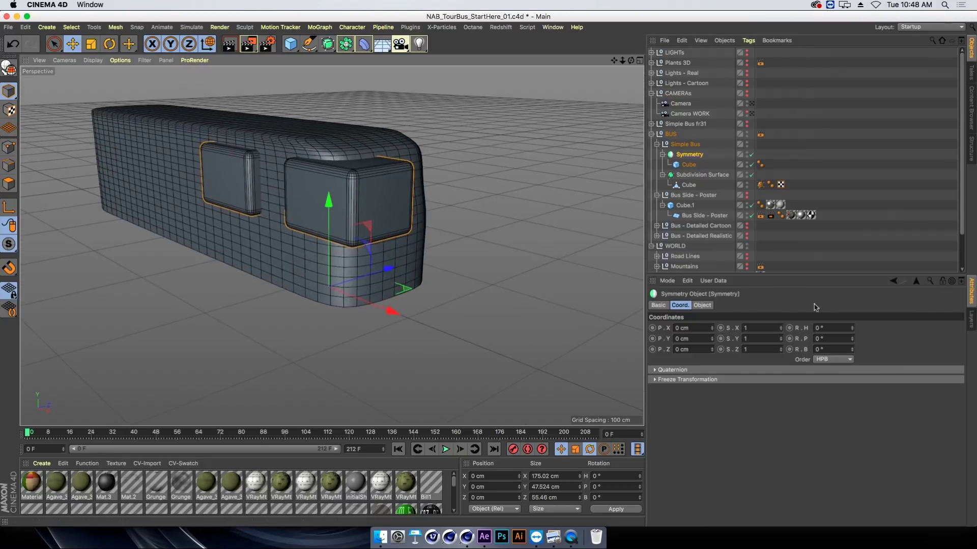
pyautogui.click(709, 305)
pyautogui.click(715, 327)
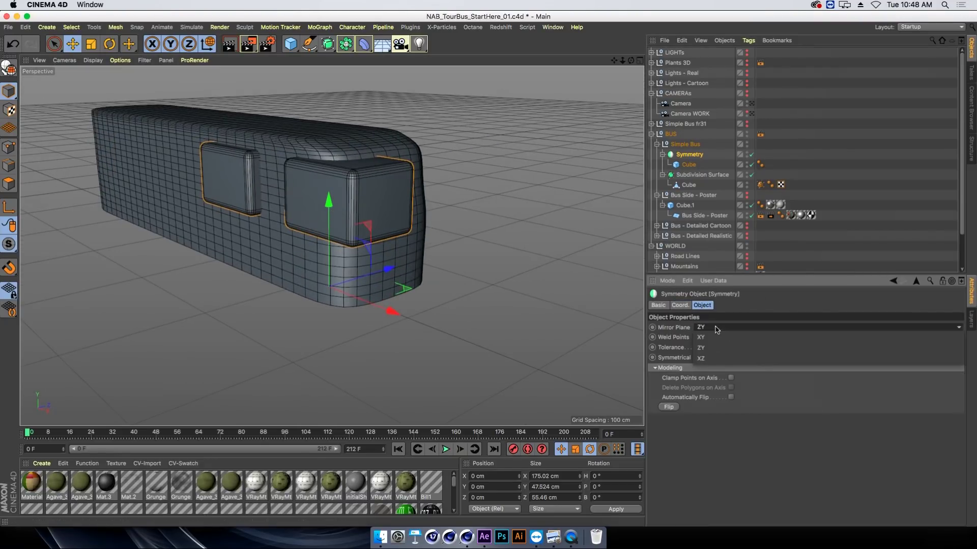
pyautogui.click(715, 343)
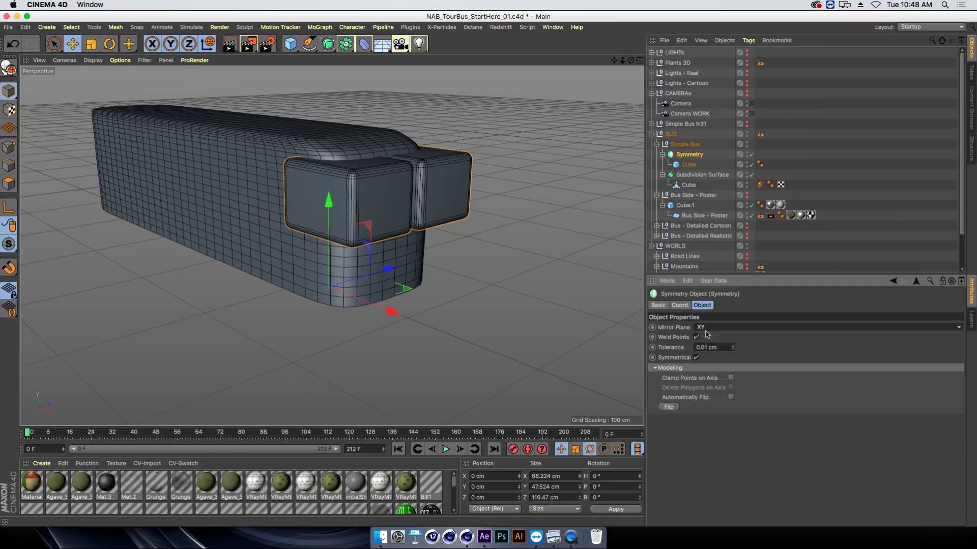
# Narrow the child window cube to about 45 cm wide
pyautogui.moveTo(407, 193)
pyautogui.keyDown('alt'); pyautogui.mouseDown()
pyautogui.moveTo(380, 178)
pyautogui.moveTo(411, 179)
pyautogui.moveTo(410, 202)
pyautogui.mouseUp(); pyautogui.keyUp('alt')
pyautogui.scroll(3, 411, 206)
pyautogui.scroll(3, 411, 206)
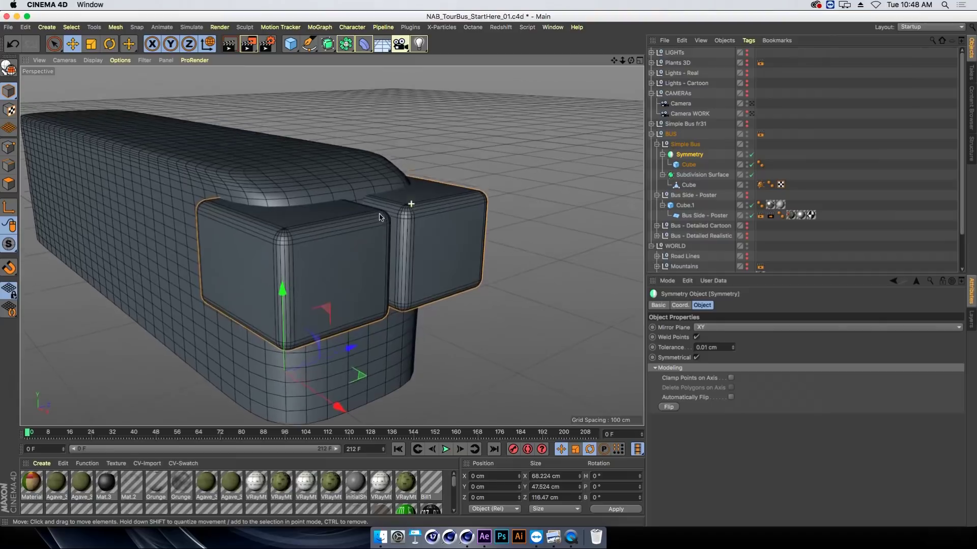
pyautogui.click(709, 164)
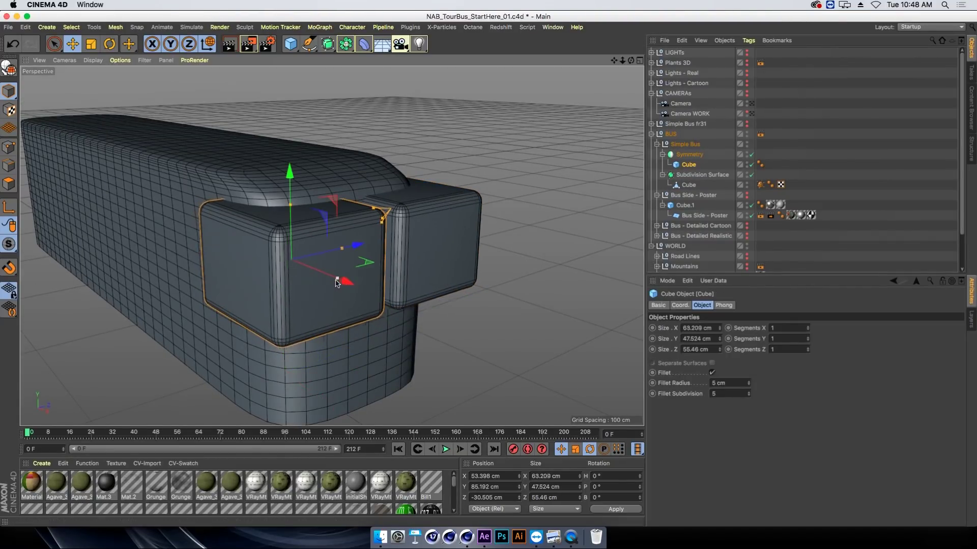
pyautogui.moveTo(344, 286); pyautogui.dragTo(325, 275)
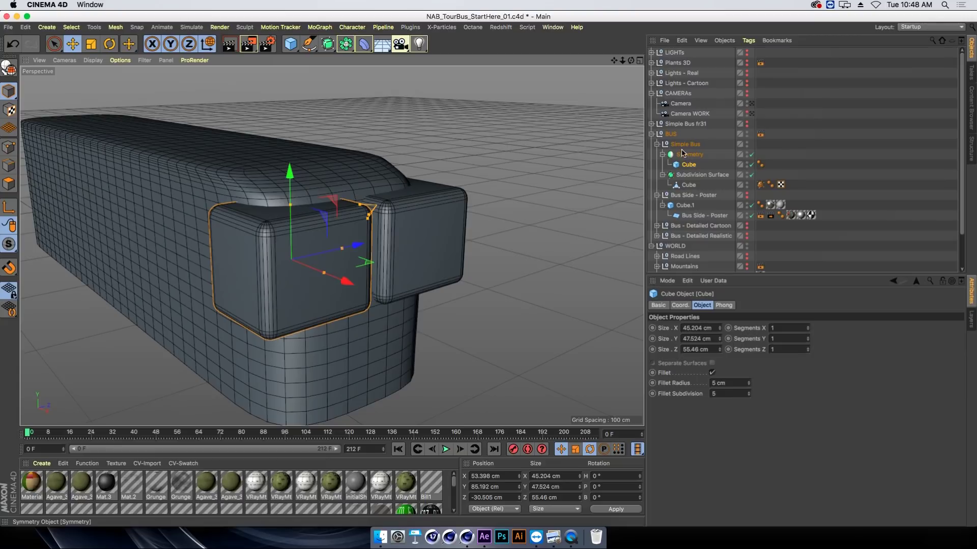
pyautogui.moveTo(315, 209)
pyautogui.keyDown('alt'); pyautogui.mouseDown()
pyautogui.moveTo(331, 201)
pyautogui.moveTo(429, 258)
pyautogui.moveTo(337, 222)
pyautogui.mouseUp(); pyautogui.keyUp('alt')
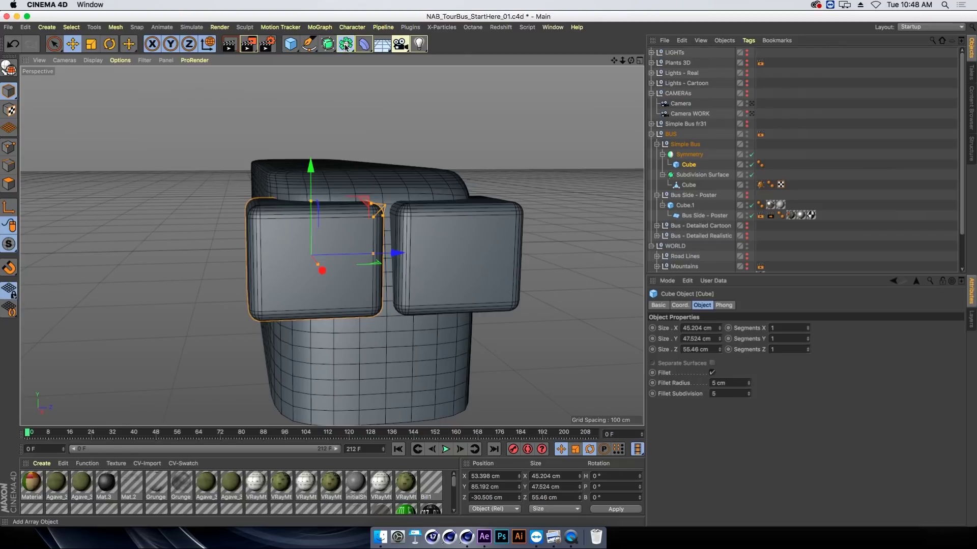
# Add a Boole object inside Simple Bus
pyautogui.moveTo(345, 46); pyautogui.dragTo(540, 56)
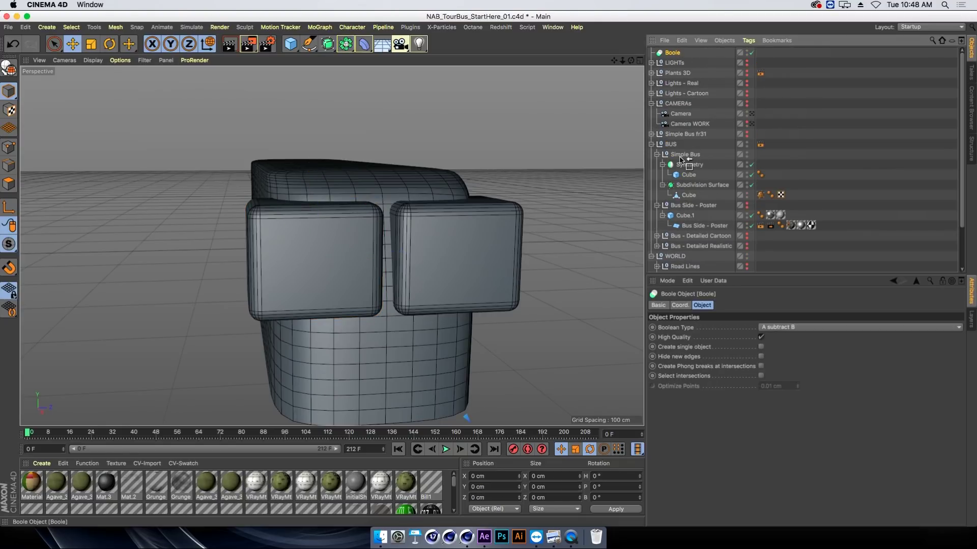
pyautogui.moveTo(682, 160); pyautogui.dragTo(683, 159)
pyautogui.click(680, 305)
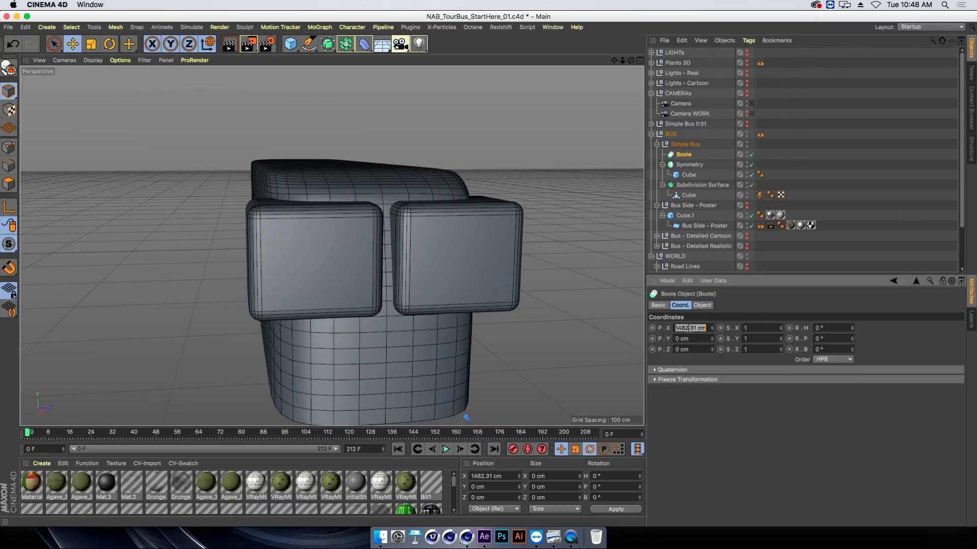
pyautogui.click(684, 145)
pyautogui.click(683, 155)
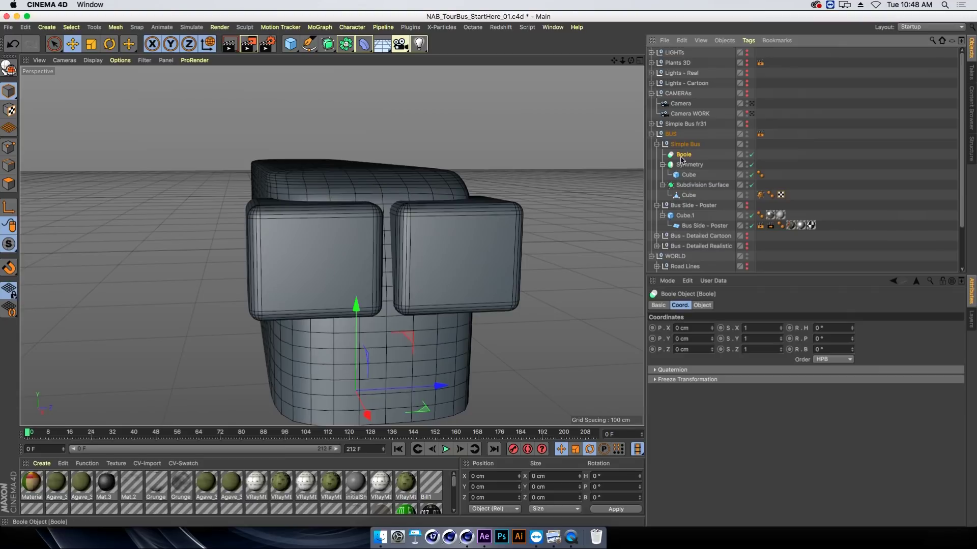
# Put Symmetry into the Boole, rename it 'Symmetry - Windows', and move Subdivision Surface above it
pyautogui.moveTo(689, 167); pyautogui.dragTo(687, 156)
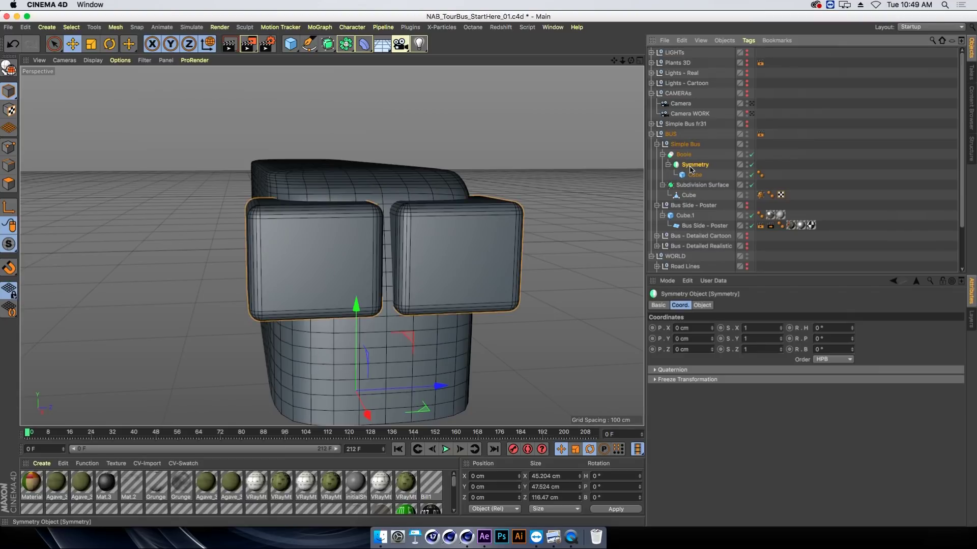
pyautogui.doubleClick(696, 164)
pyautogui.write('- Wind')
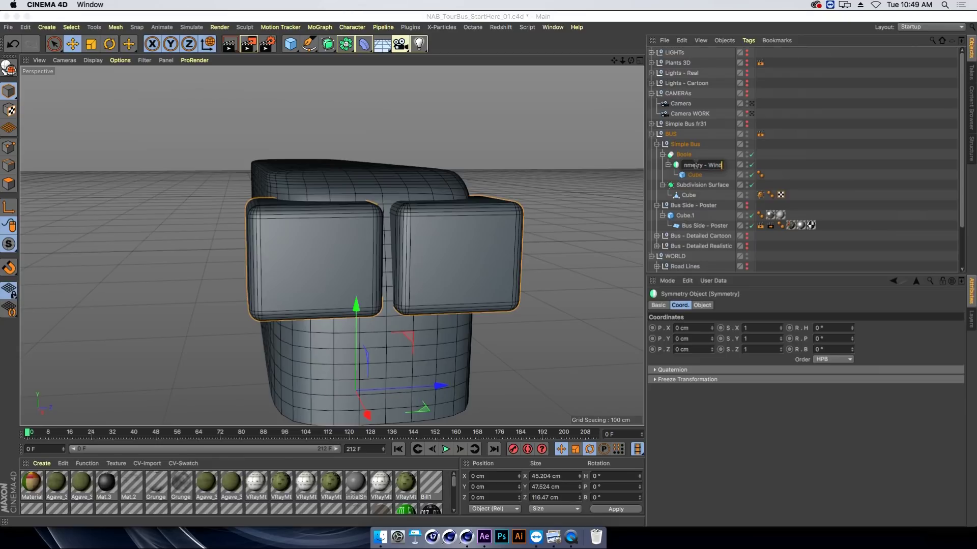
pyautogui.write('ows')
pyautogui.press('Return')
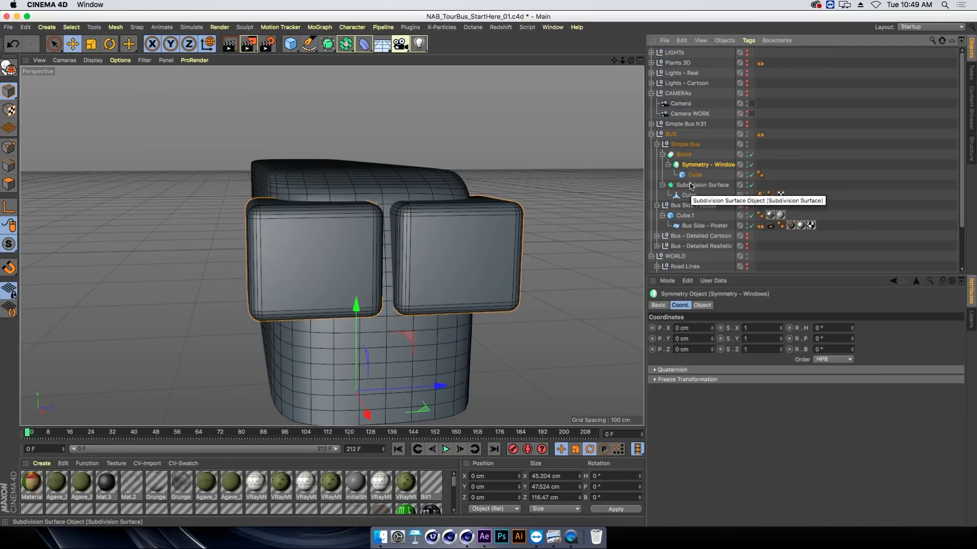
pyautogui.moveTo(690, 186); pyautogui.dragTo(688, 150)
pyautogui.click(686, 145)
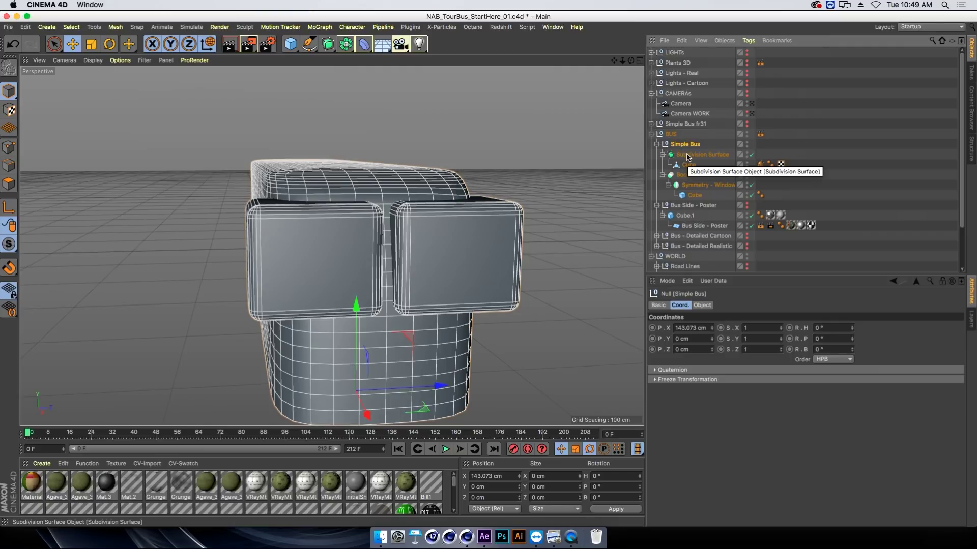
# Nest the Subdivision Surface bus body under Boole and set Boolean Type to A without B
pyautogui.moveTo(688, 157); pyautogui.dragTo(684, 174)
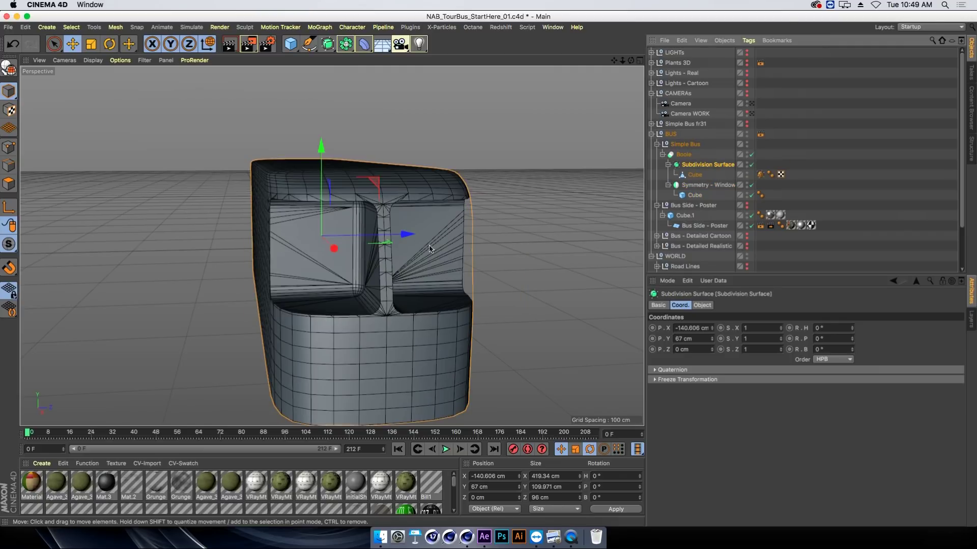
pyautogui.moveTo(336, 250)
pyautogui.keyDown('alt'); pyautogui.mouseDown()
pyautogui.moveTo(415, 249)
pyautogui.moveTo(422, 224)
pyautogui.mouseUp(); pyautogui.keyUp('alt')
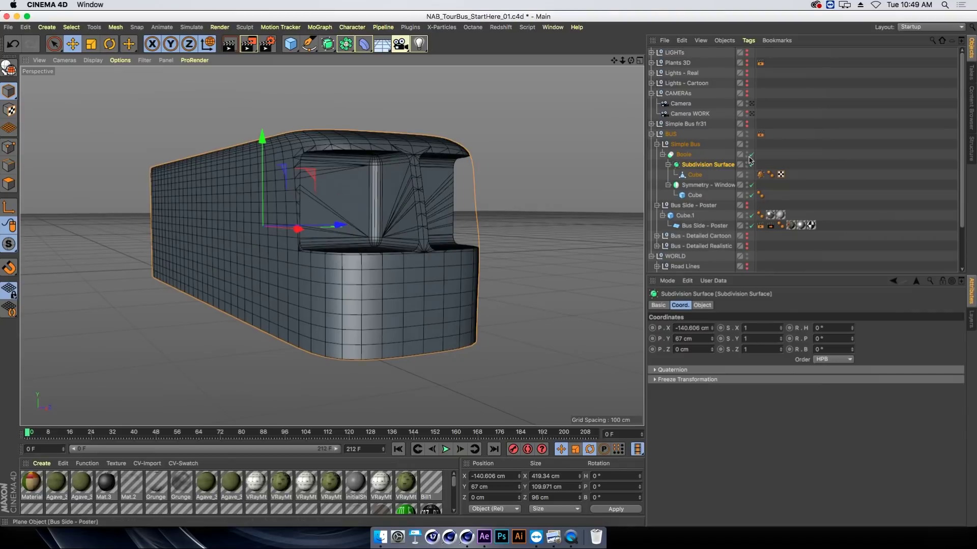
pyautogui.click(683, 154)
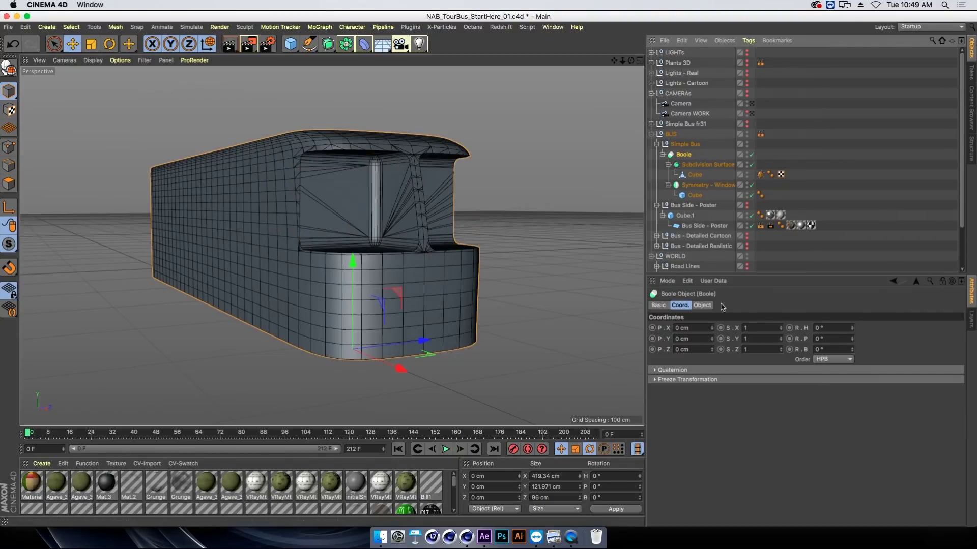
pyautogui.click(702, 306)
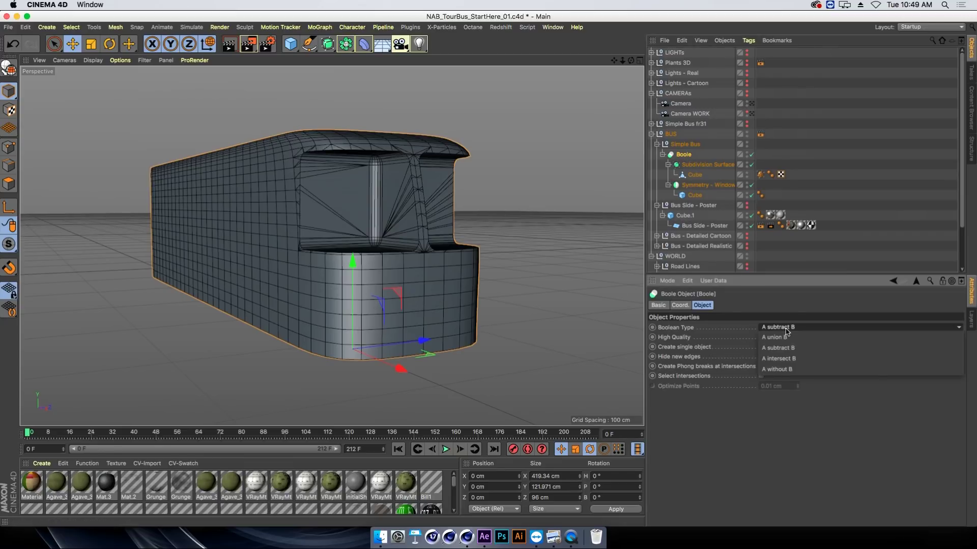
pyautogui.click(787, 330)
pyautogui.click(787, 371)
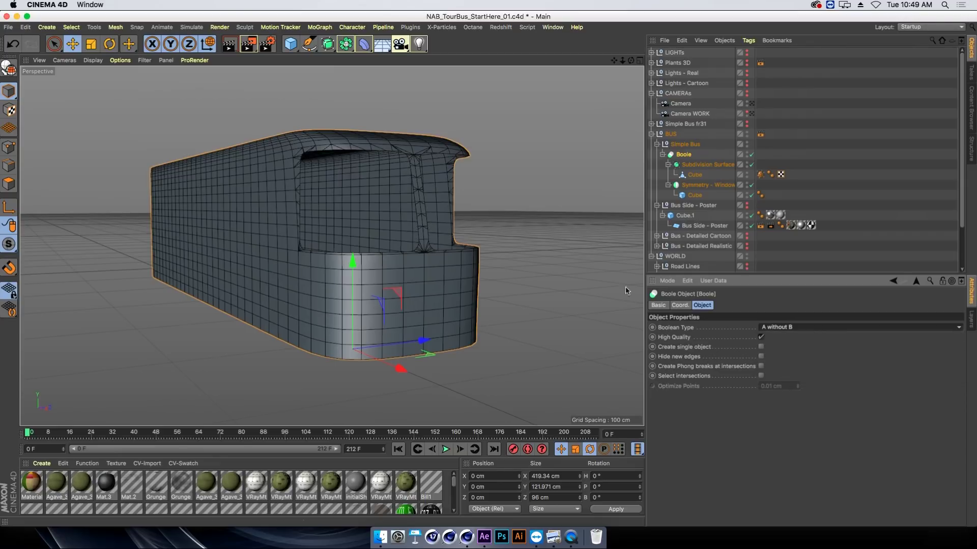
pyautogui.keyDown('alt'); pyautogui.moveTo(395, 221); pyautogui.dragTo(373, 208); pyautogui.keyUp('alt')
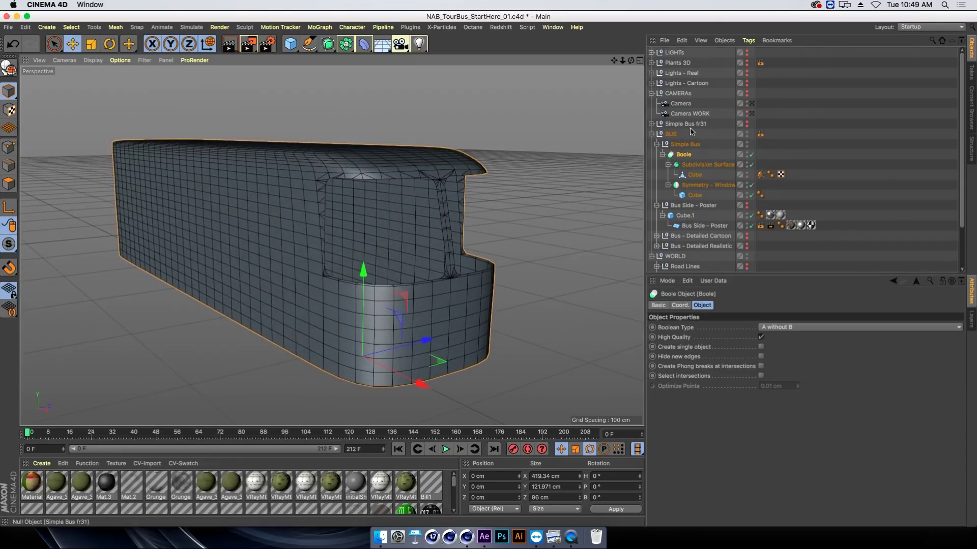
# Slide the window cutter cube along X toward the bus front and tilt it slightly
pyautogui.click(694, 175)
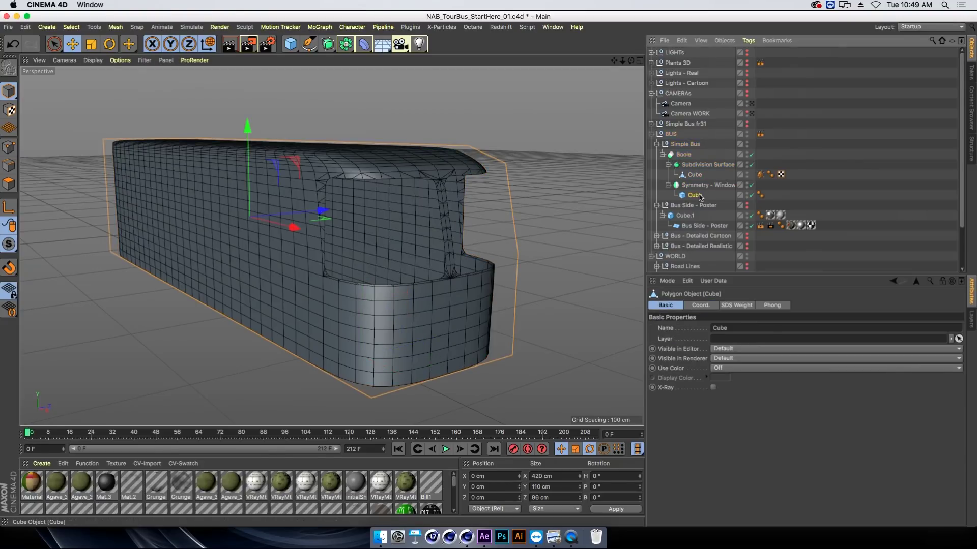
pyautogui.click(694, 195)
pyautogui.moveTo(445, 223); pyautogui.dragTo(447, 227)
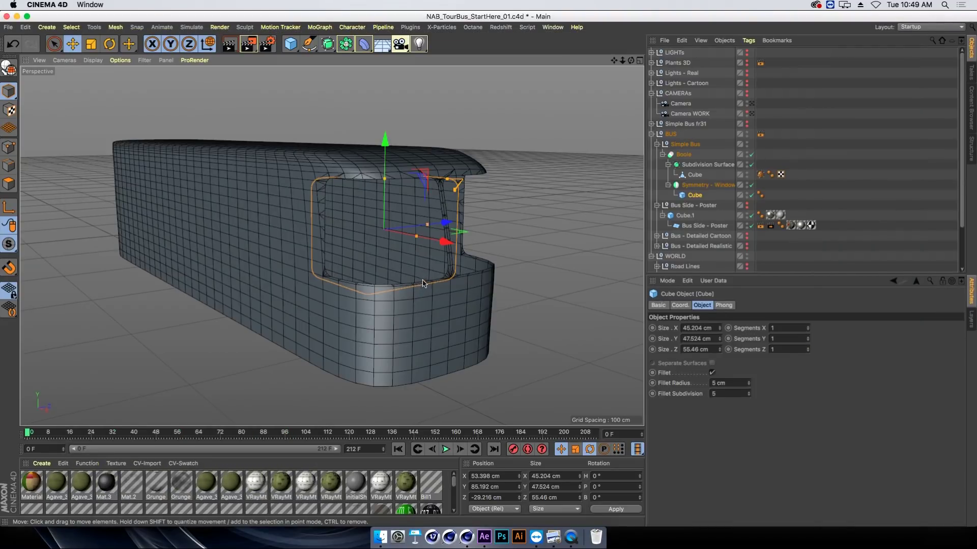
pyautogui.keyDown('alt'); pyautogui.moveTo(424, 283); pyautogui.dragTo(426, 276); pyautogui.keyUp('alt')
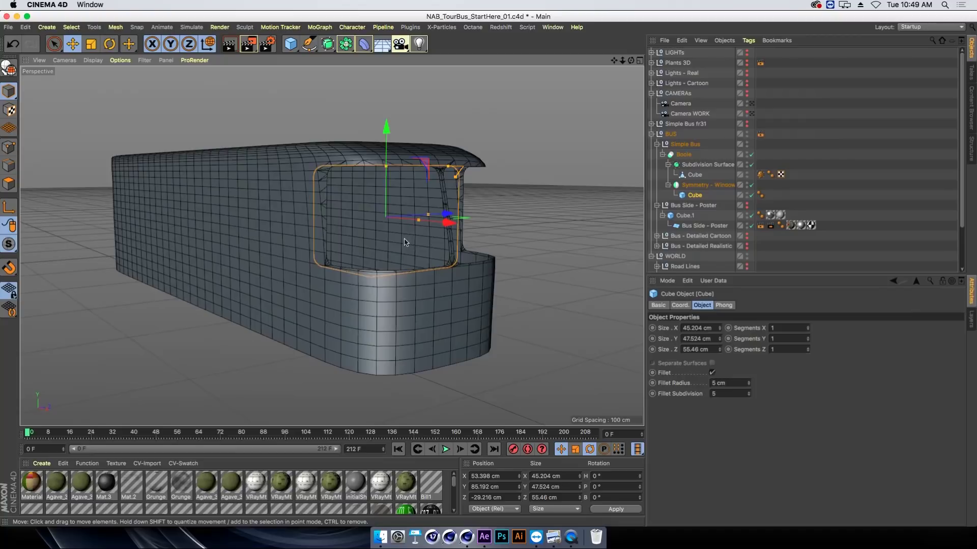
pyautogui.keyDown('alt'); pyautogui.moveTo(405, 242); pyautogui.dragTo(409, 240); pyautogui.keyUp('alt')
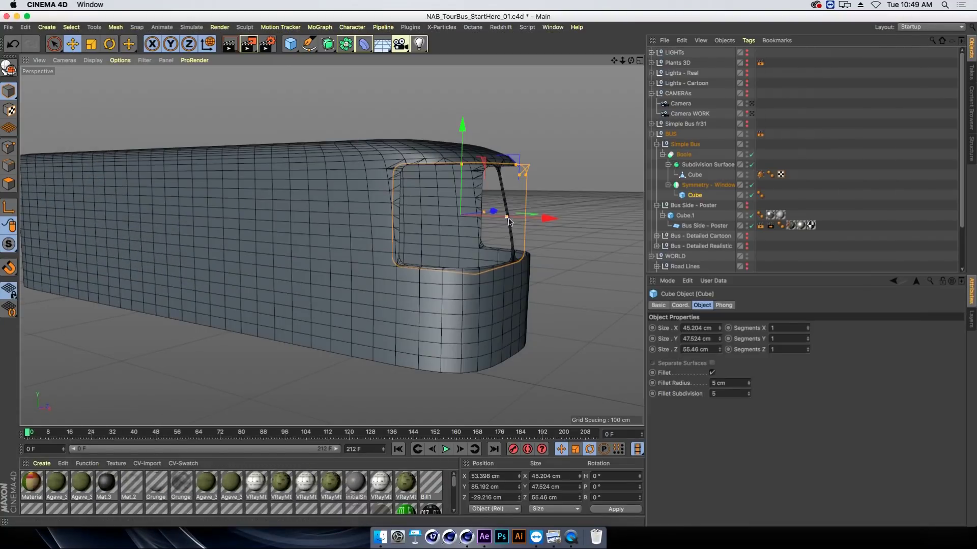
pyautogui.moveTo(533, 219)
pyautogui.mouseDown()
pyautogui.moveTo(566, 220)
pyautogui.moveTo(354, 249)
pyautogui.moveTo(563, 263)
pyautogui.moveTo(540, 269)
pyautogui.mouseUp()
pyautogui.scroll(3, 355, 249)
pyautogui.moveTo(578, 190)
pyautogui.keyDown('alt'); pyautogui.mouseDown()
pyautogui.moveTo(538, 186)
pyautogui.moveTo(496, 211)
pyautogui.moveTo(520, 203)
pyautogui.moveTo(483, 247)
pyautogui.mouseUp(); pyautogui.keyUp('alt')
pyautogui.press('r')
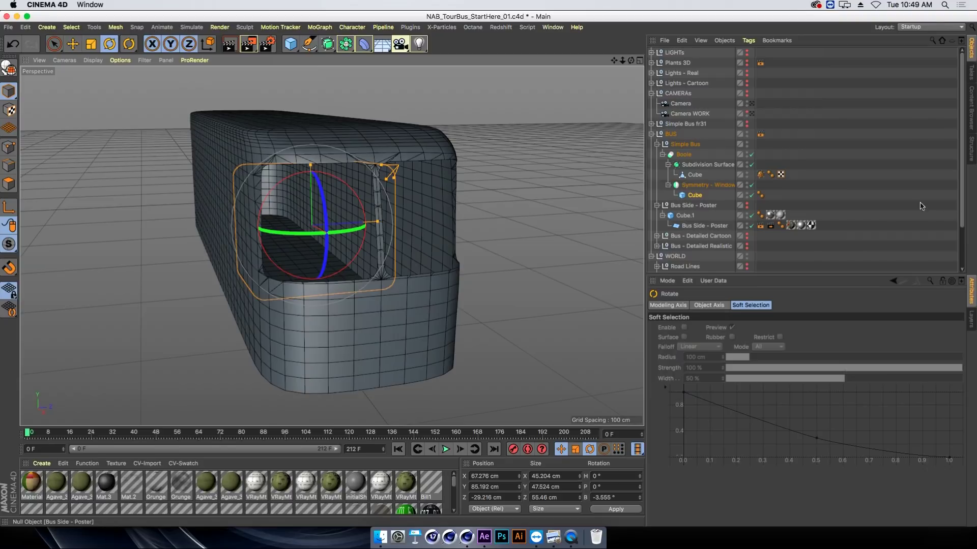
pyautogui.keyDown('ctrl'); pyautogui.click(672, 155); pyautogui.keyUp('ctrl')
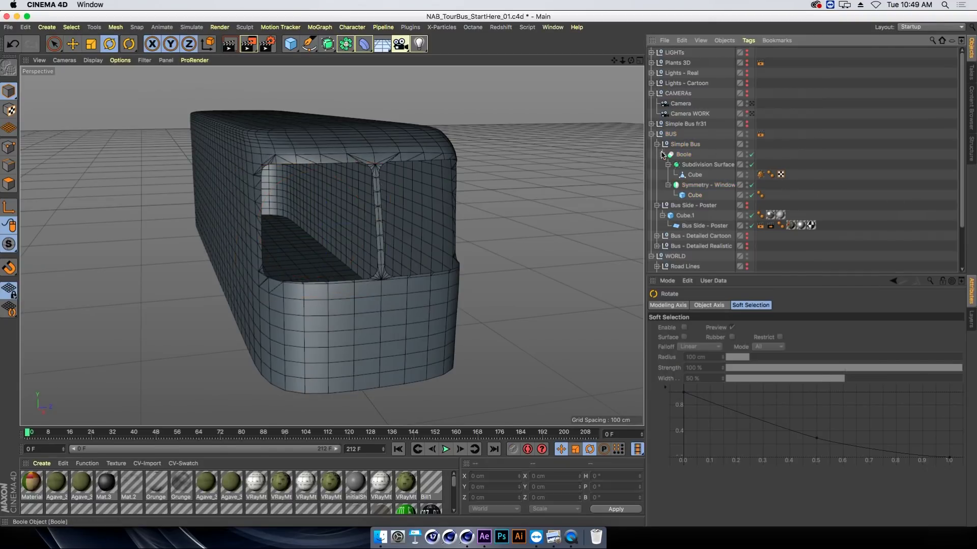
pyautogui.click(684, 155)
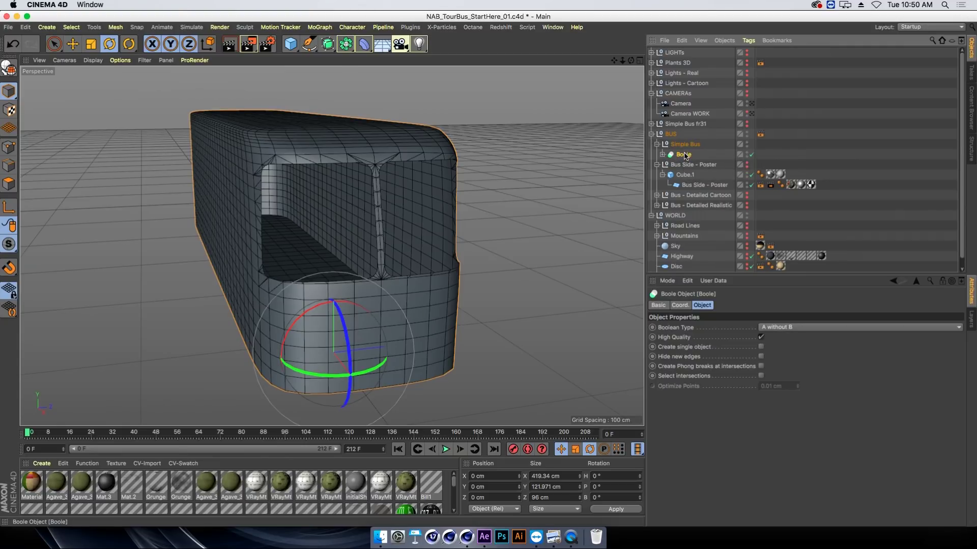
# Attempt a copy of the bus Boole, then undo the misplaced nested copy
pyautogui.rightClick(682, 148)
pyautogui.click(682, 156)
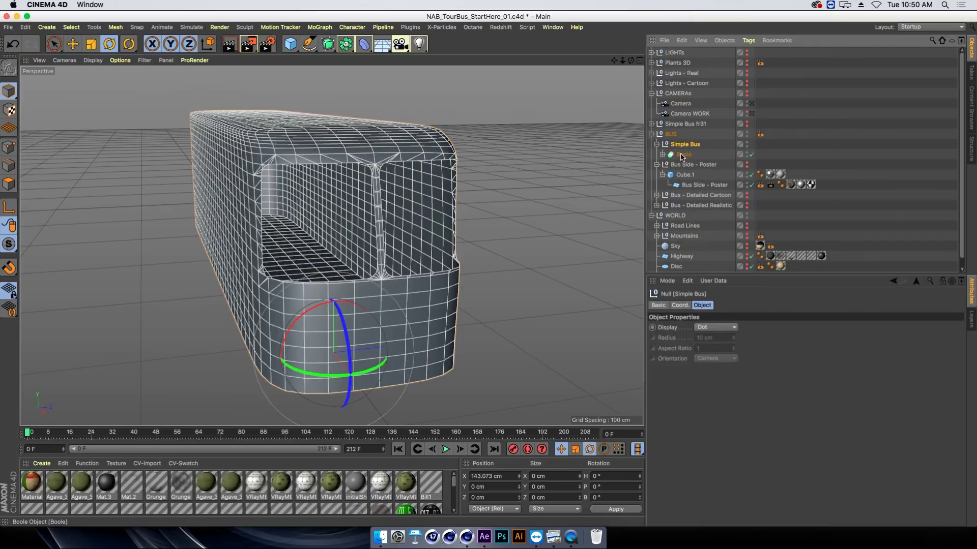
pyautogui.keyDown('ctrl'); pyautogui.moveTo(682, 150); pyautogui.dragTo(680, 156); pyautogui.keyUp('ctrl')
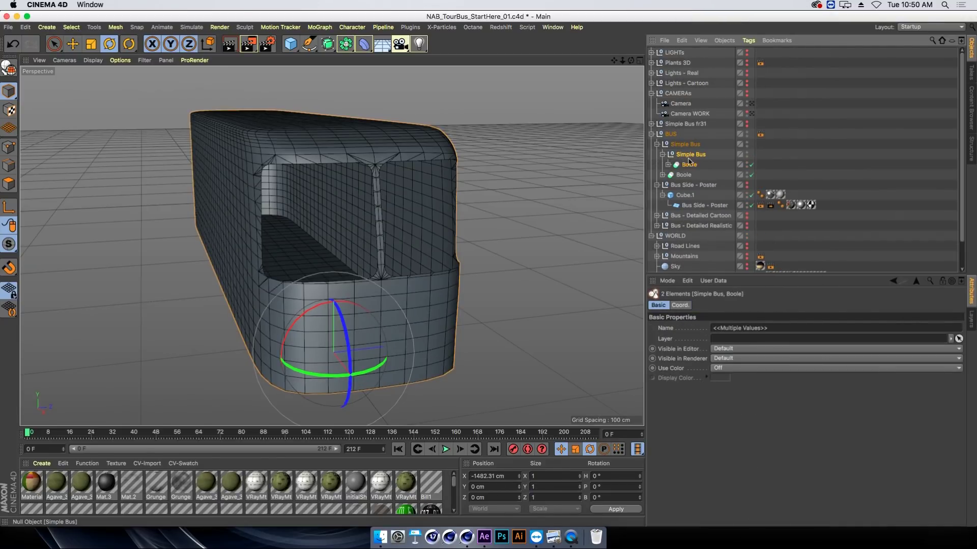
pyautogui.click(692, 156)
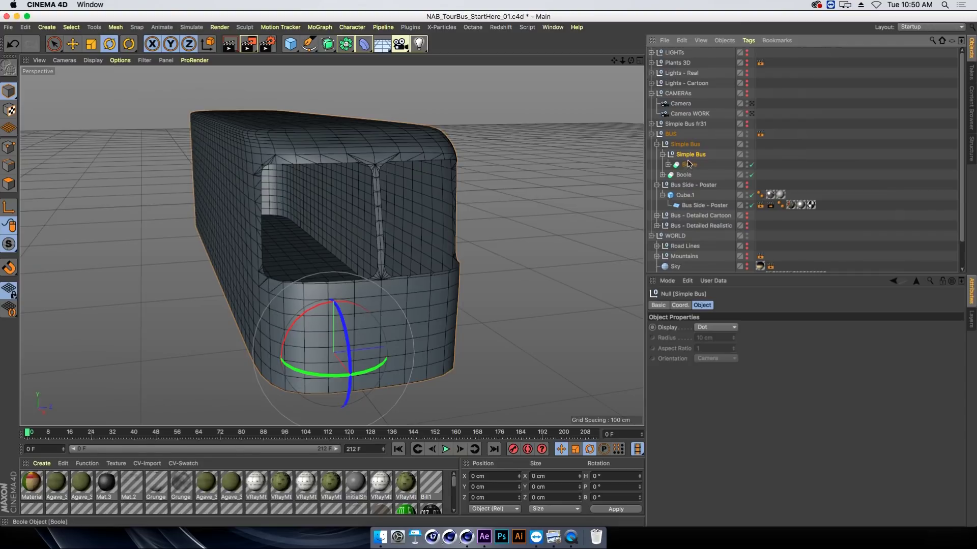
pyautogui.hotkey('ctrl', 'z')
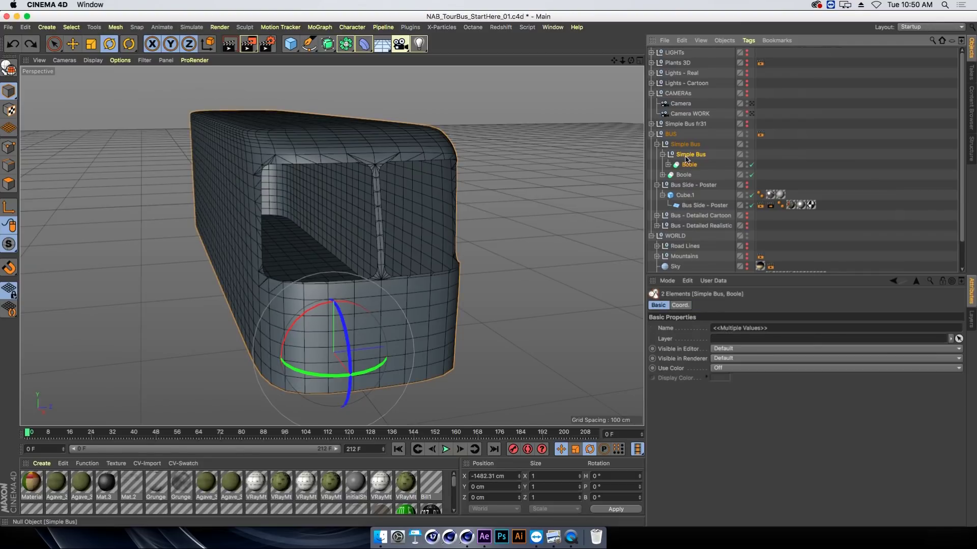
pyautogui.hotkey('ctrl', 'z')
# Duplicate the Boole as Boole.1 and set its Boolean Type to A intersect B
pyautogui.keyDown('ctrl'); pyautogui.moveTo(682, 158); pyautogui.dragTo(683, 147); pyautogui.keyUp('ctrl')
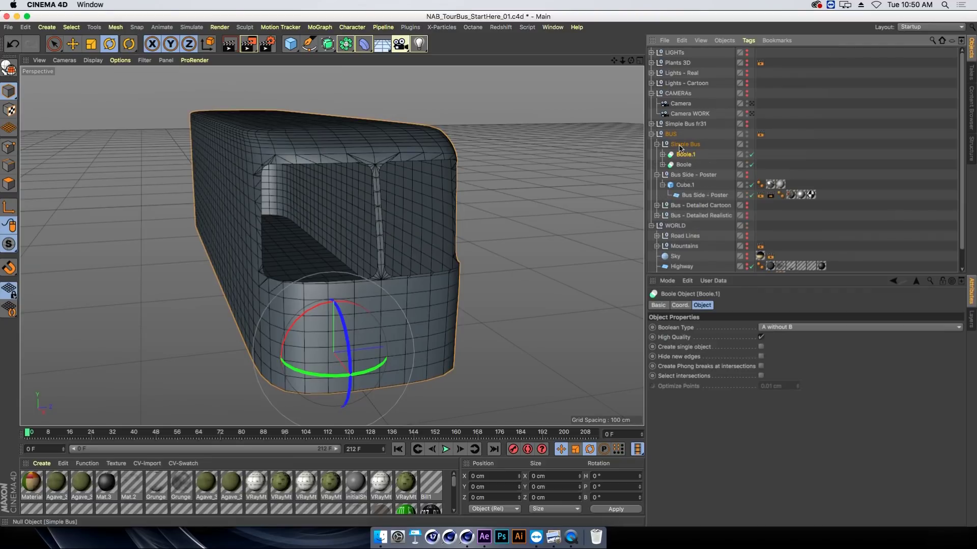
pyautogui.click(692, 155)
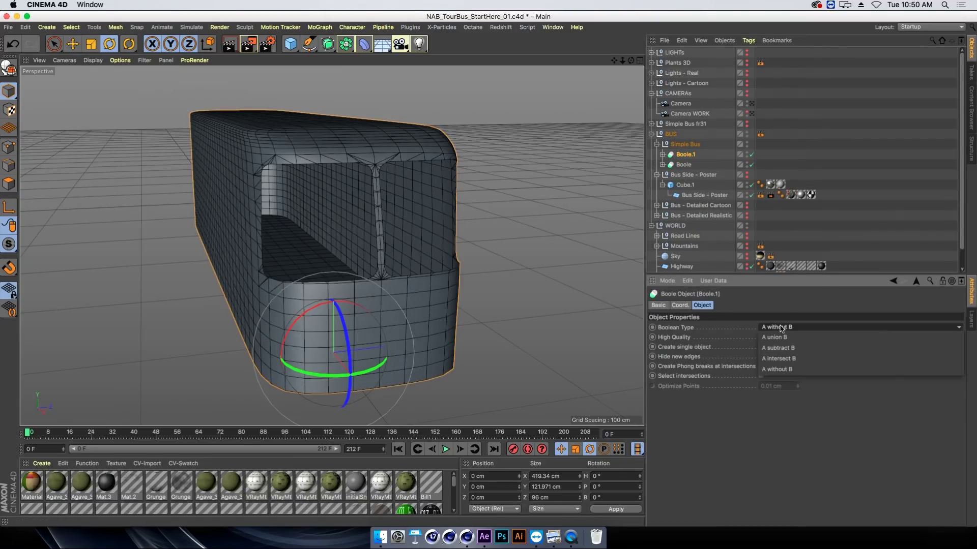
pyautogui.click(781, 328)
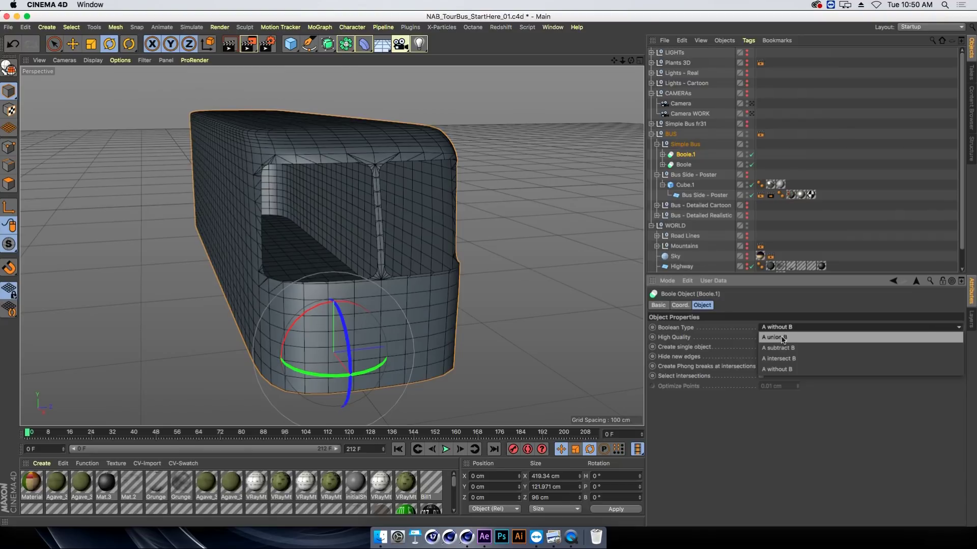
pyautogui.click(781, 338)
pyautogui.click(778, 359)
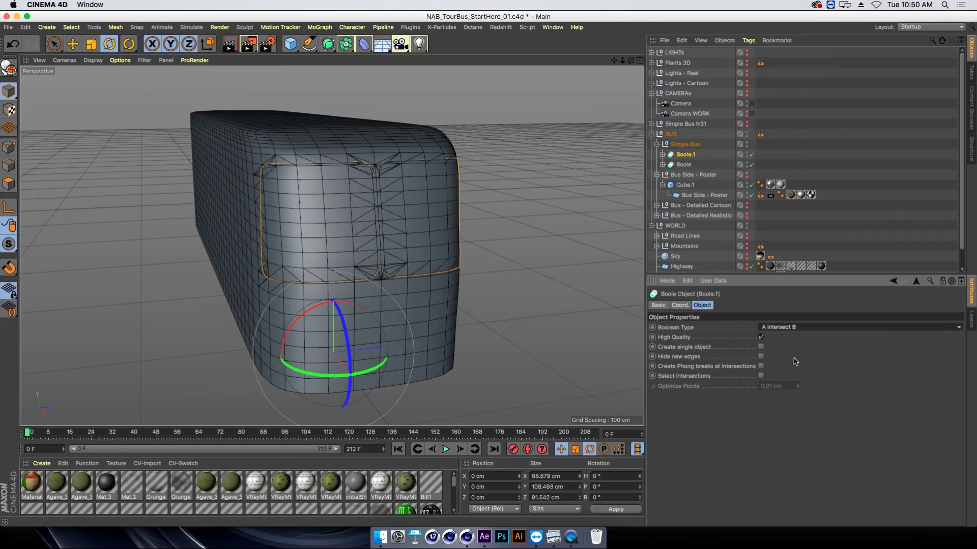
pyautogui.moveTo(407, 213)
pyautogui.keyDown('alt'); pyautogui.mouseDown()
pyautogui.moveTo(430, 201)
pyautogui.moveTo(352, 218)
pyautogui.moveTo(436, 201)
pyautogui.moveTo(411, 206)
pyautogui.moveTo(401, 227)
pyautogui.mouseUp(); pyautogui.keyUp('alt')
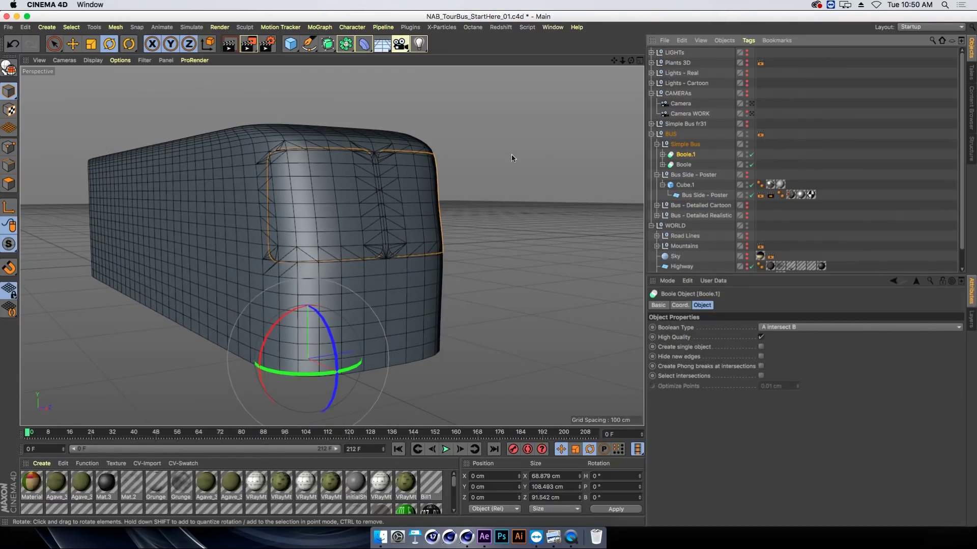
pyautogui.moveTo(330, 212)
pyautogui.keyDown('alt'); pyautogui.mouseDown()
pyautogui.moveTo(338, 207)
pyautogui.moveTo(326, 198)
pyautogui.moveTo(372, 212)
pyautogui.moveTo(278, 167)
pyautogui.mouseUp(); pyautogui.keyUp('alt')
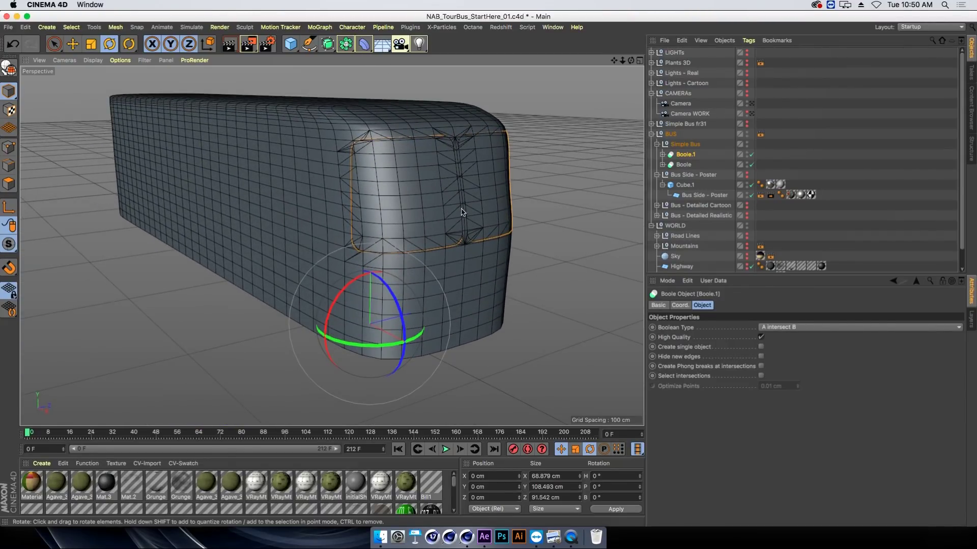
# Create a new material, Mat, and apply it to the window glass
pyautogui.click(42, 463)
pyautogui.moveTo(52, 366)
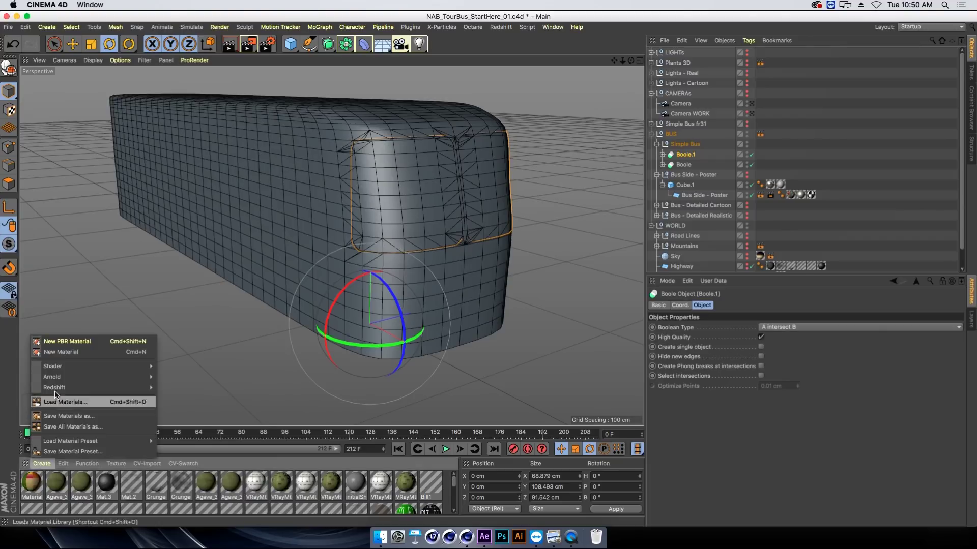
pyautogui.click(61, 352)
pyautogui.moveTo(30, 483); pyautogui.dragTo(421, 174)
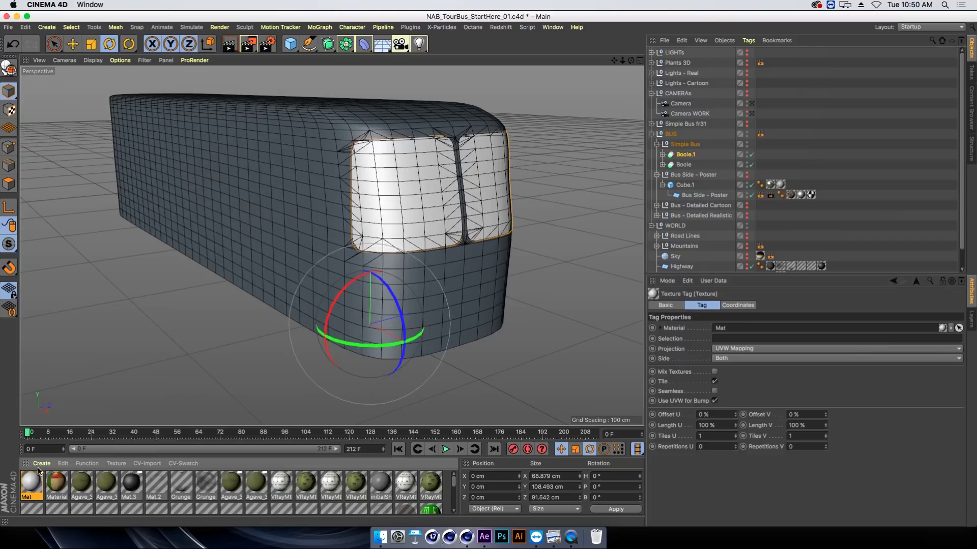
pyautogui.click(41, 463)
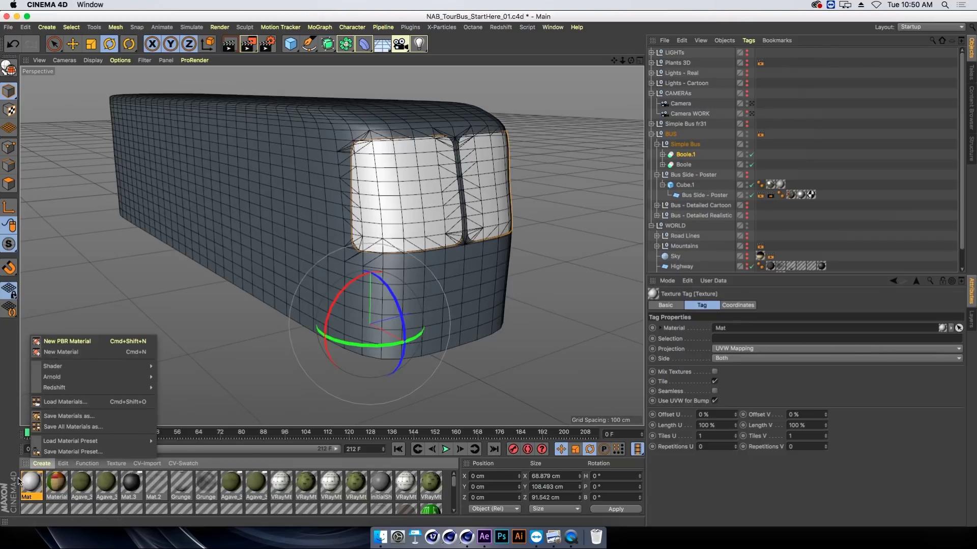
pyautogui.click(36, 487)
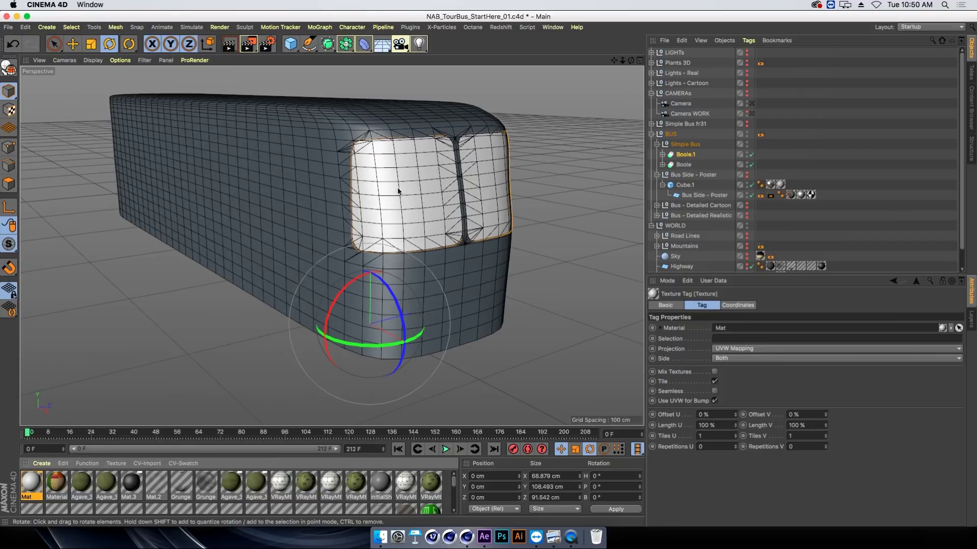
# Drag the Mat material's Color V value to 0% so the windows turn black
pyautogui.click(663, 155)
pyautogui.click(693, 173)
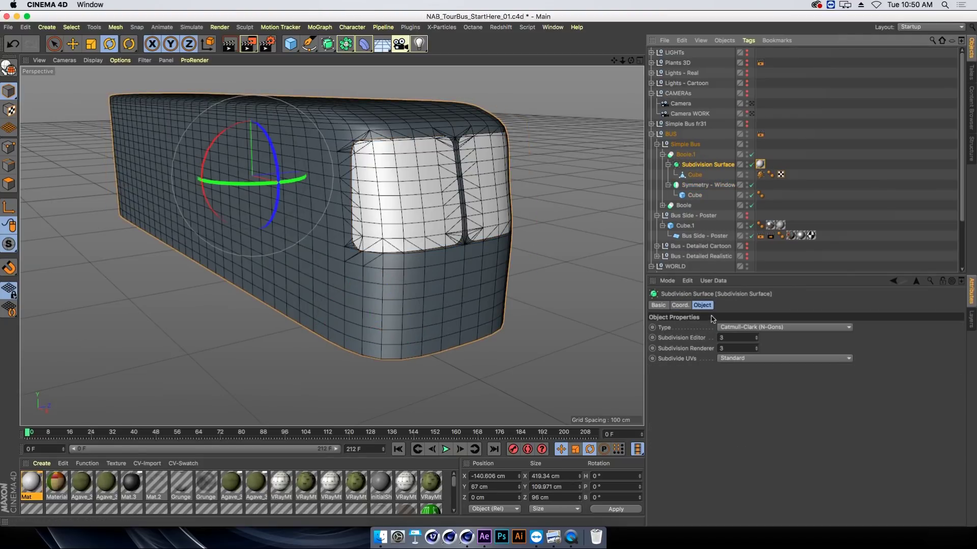
pyautogui.click(28, 482)
pyautogui.click(736, 305)
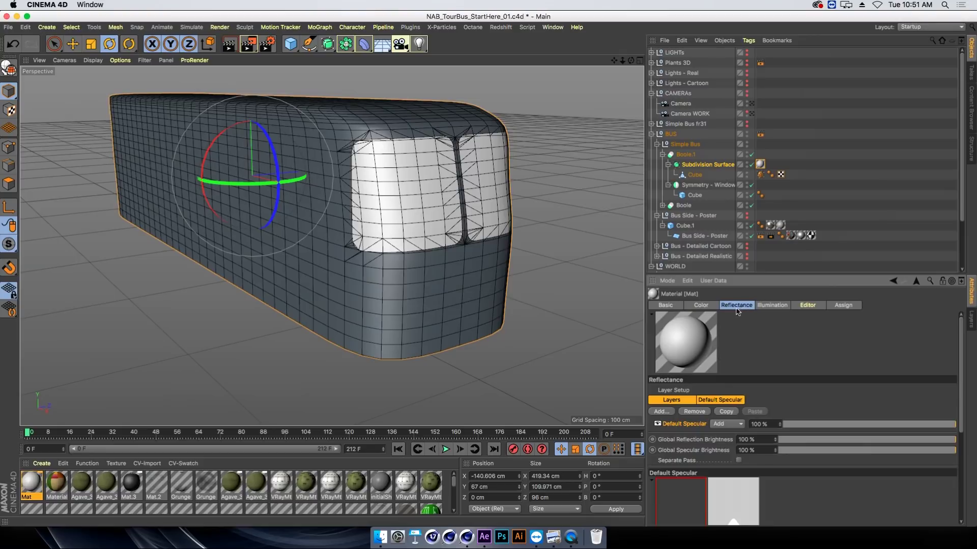
pyautogui.click(36, 483)
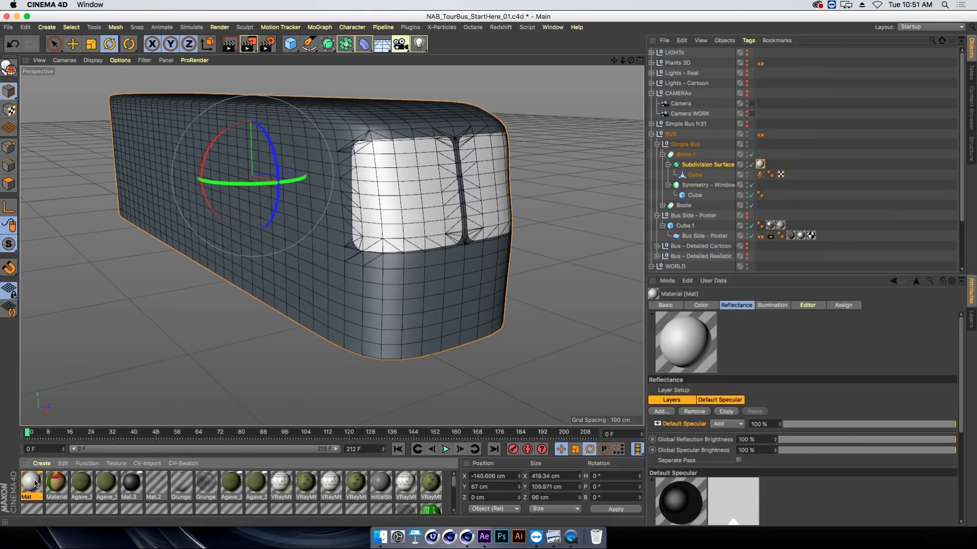
pyautogui.doubleClick(36, 483)
pyautogui.moveTo(390, 162); pyautogui.dragTo(337, 162)
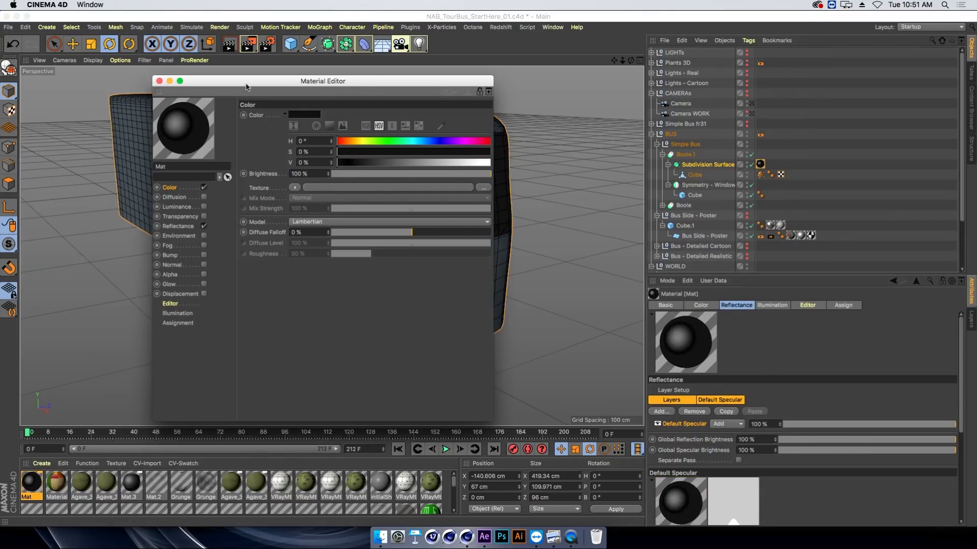
pyautogui.click(159, 82)
pyautogui.keyDown('alt'); pyautogui.moveTo(470, 222); pyautogui.dragTo(410, 279); pyautogui.keyUp('alt')
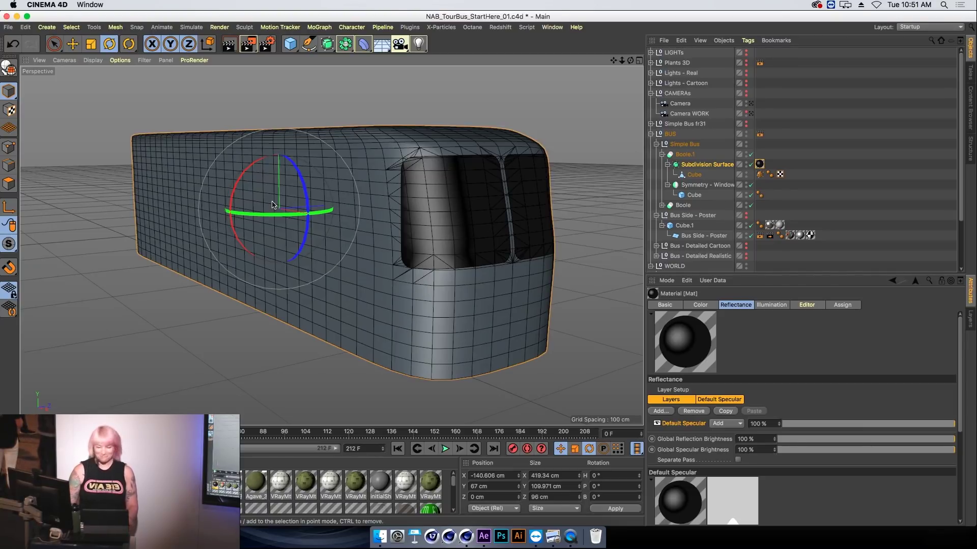
# Add a Tube primitive under Simple Bus with its X position set to 0
pyautogui.click(290, 44)
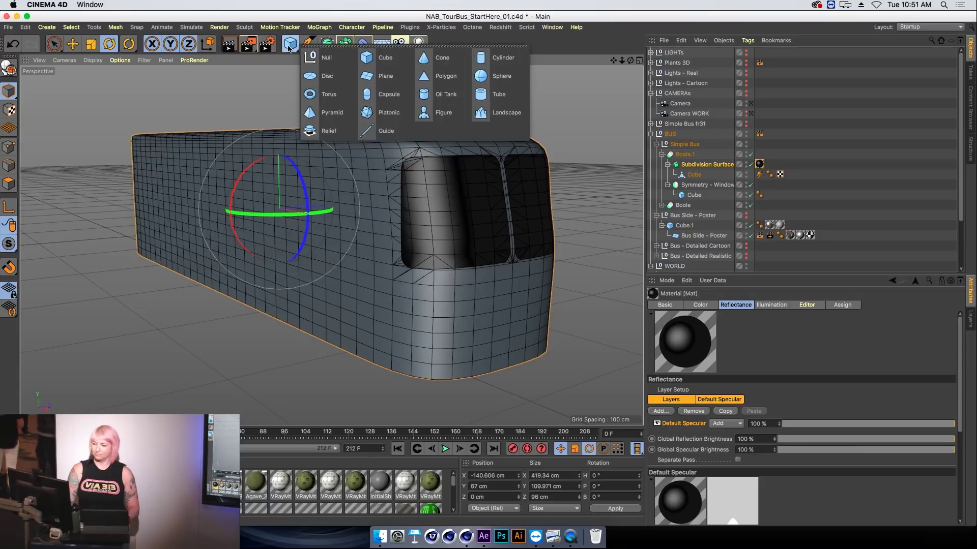
pyautogui.click(498, 96)
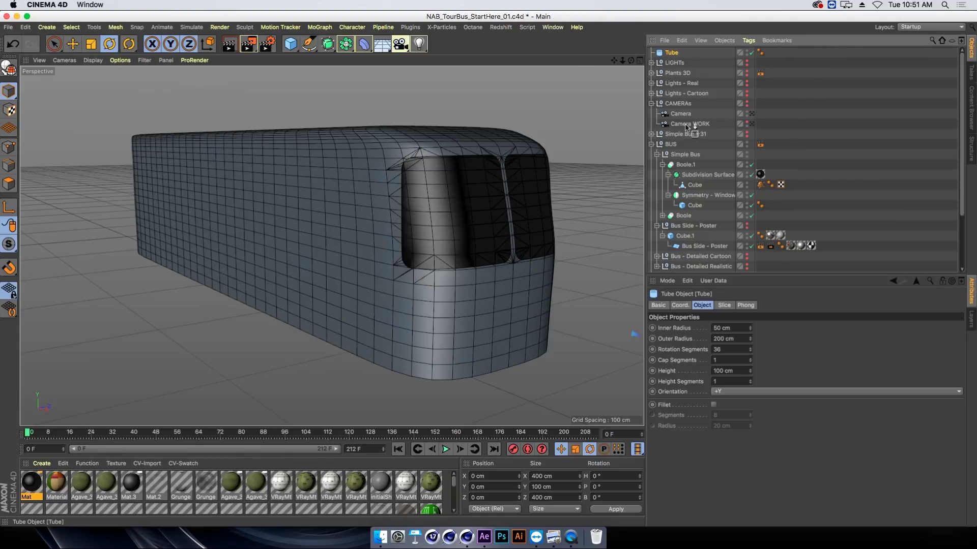
pyautogui.moveTo(673, 55); pyautogui.dragTo(686, 158)
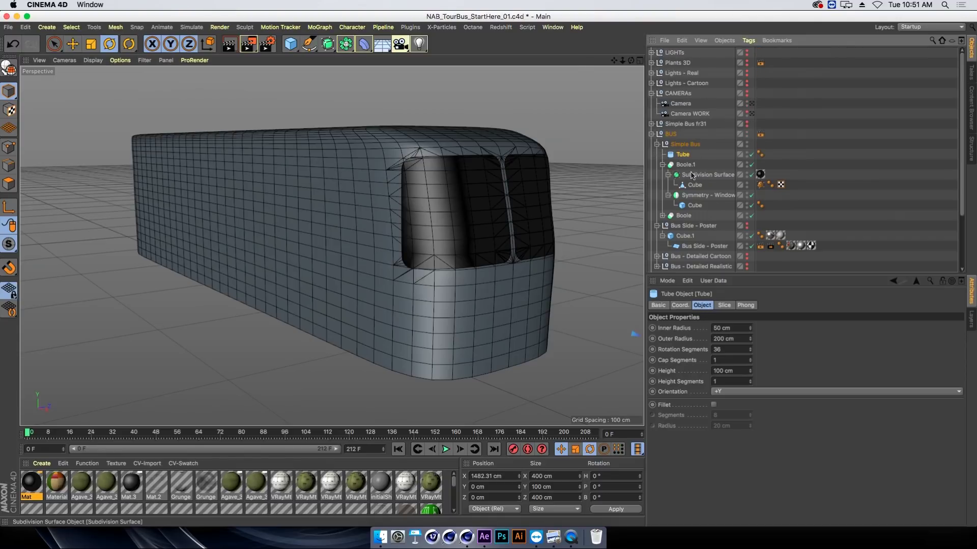
pyautogui.click(683, 306)
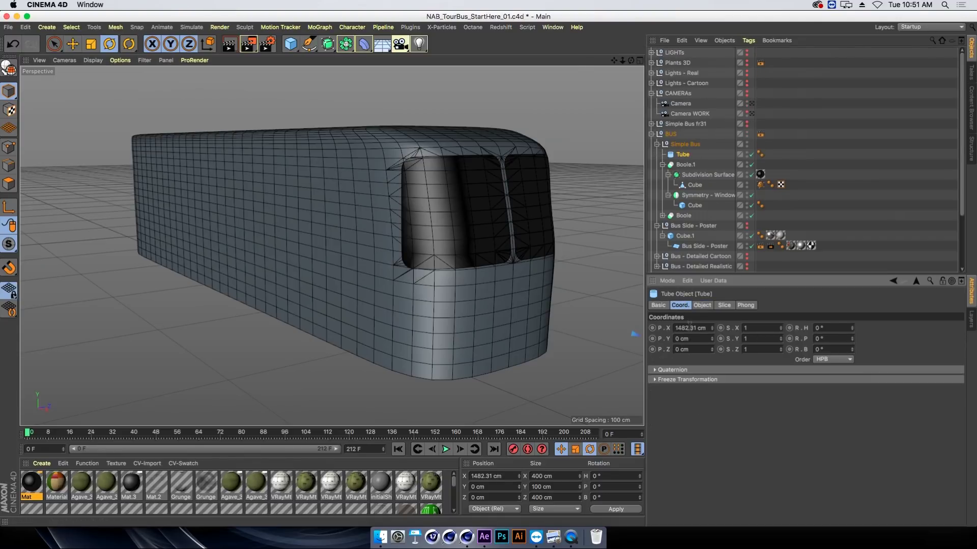
pyautogui.click(686, 327)
pyautogui.write('0')
pyautogui.press('Return')
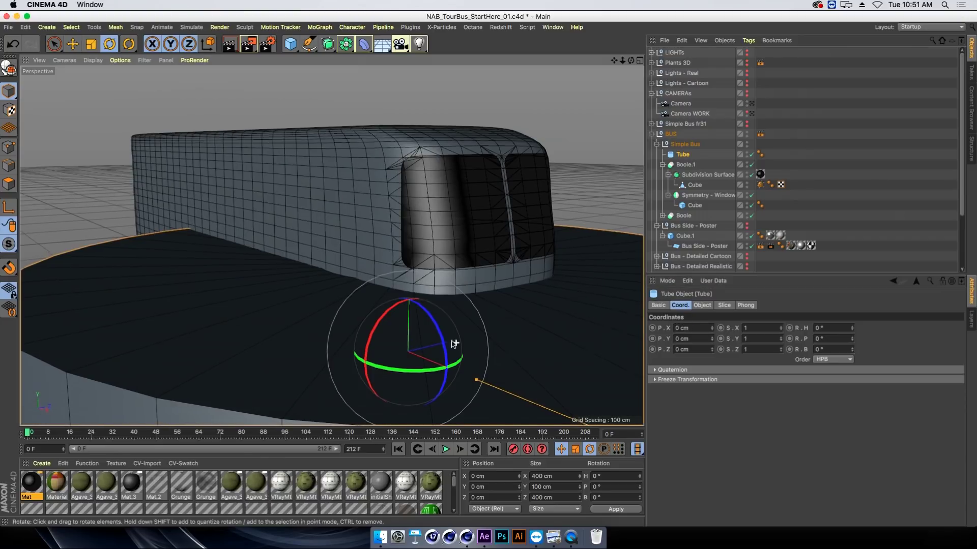
# Orient the tube along +Z and shrink its inner radius to about 7 cm
pyautogui.moveTo(417, 351); pyautogui.dragTo(391, 306)
pyautogui.hotkey('ctrl', 'z')
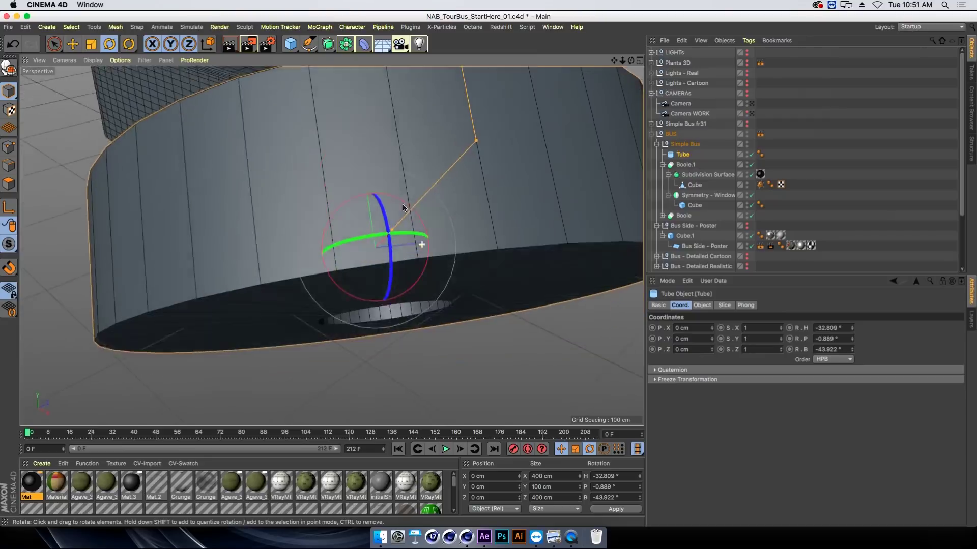
pyautogui.hotkey('ctrl', 'z')
pyautogui.hotkey('ctrl', 'z')
pyautogui.click(407, 253)
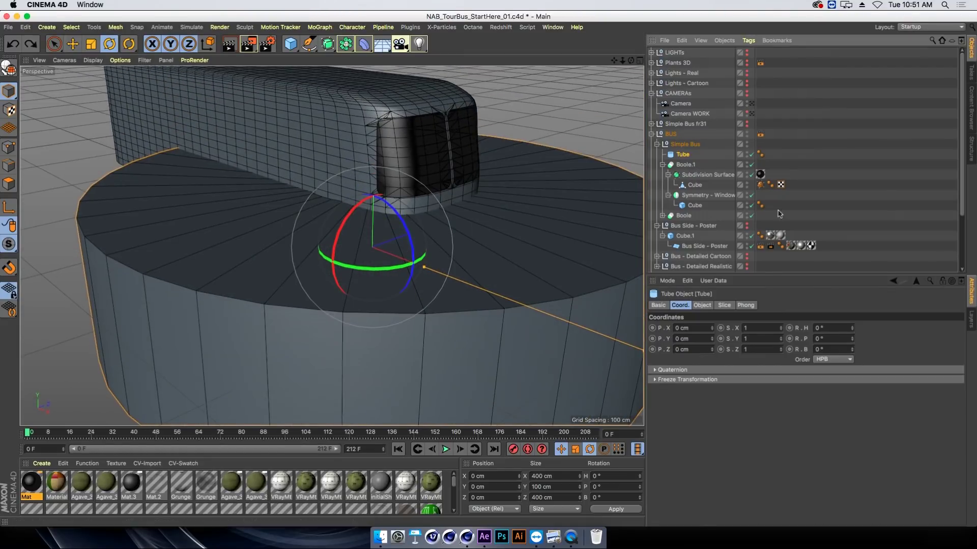
pyautogui.click(707, 304)
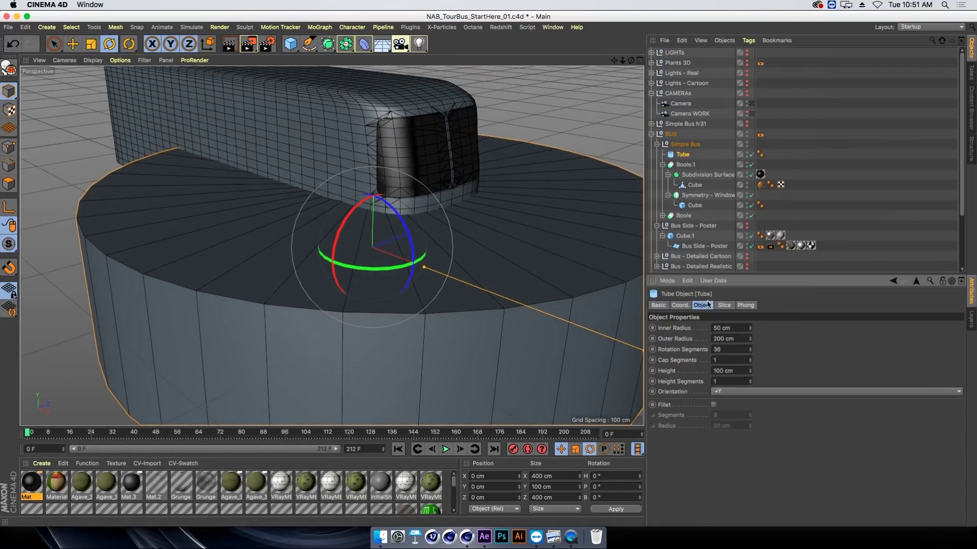
pyautogui.click(733, 391)
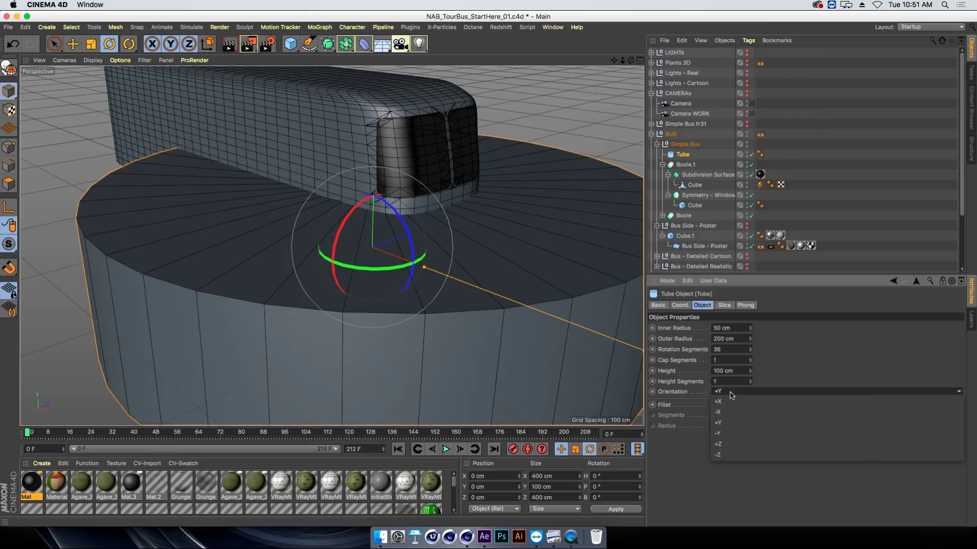
pyautogui.click(733, 445)
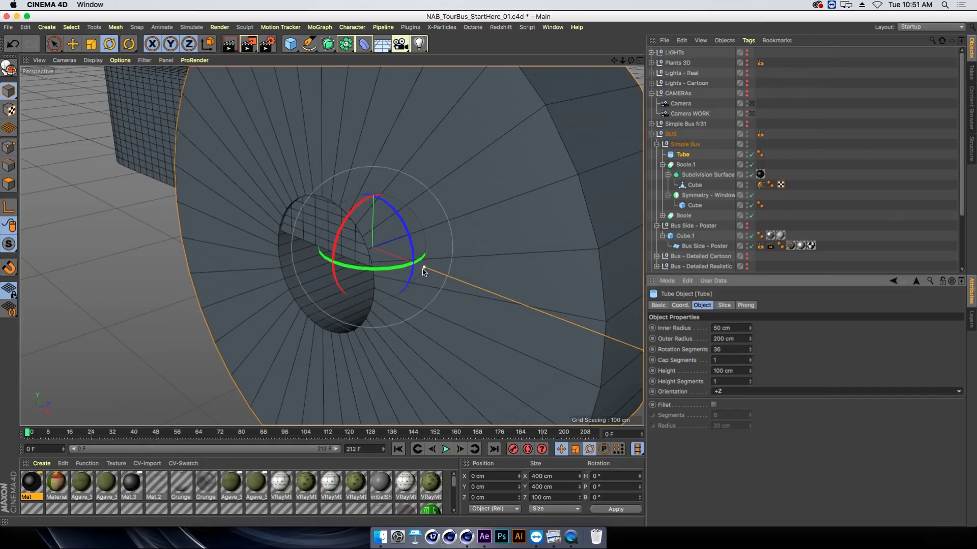
pyautogui.moveTo(424, 267); pyautogui.dragTo(376, 264)
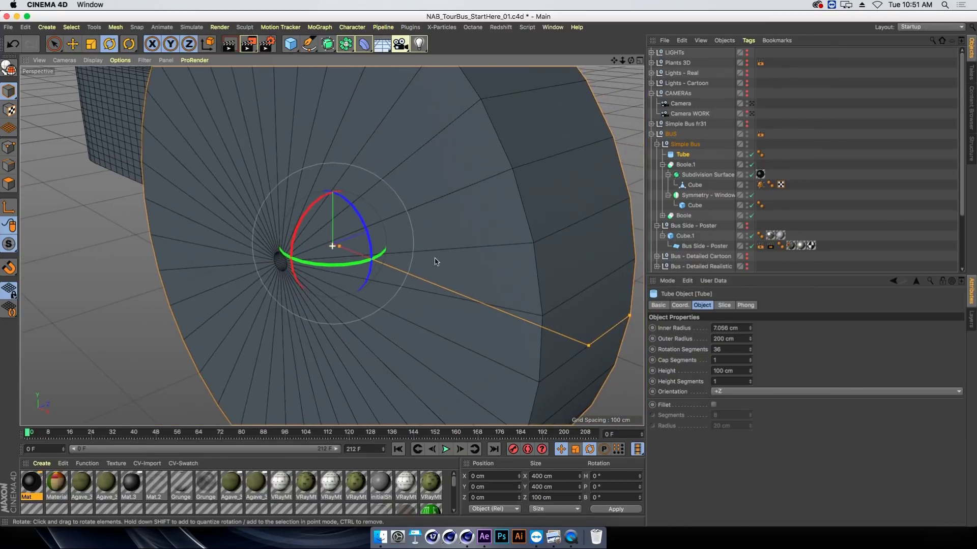
pyautogui.moveTo(436, 262)
pyautogui.keyDown('alt'); pyautogui.mouseDown()
pyautogui.moveTo(572, 336)
pyautogui.moveTo(359, 257)
pyautogui.moveTo(358, 247)
pyautogui.moveTo(334, 248)
pyautogui.moveTo(317, 267)
pyautogui.moveTo(326, 269)
pyautogui.moveTo(320, 203)
pyautogui.mouseUp(); pyautogui.keyUp('alt')
# Move the tube to the front wheel position, around Y 18.22 cm, using four viewports
pyautogui.press('e')
pyautogui.scroll(1, 307, 258)
pyautogui.scroll(1, 345, 239)
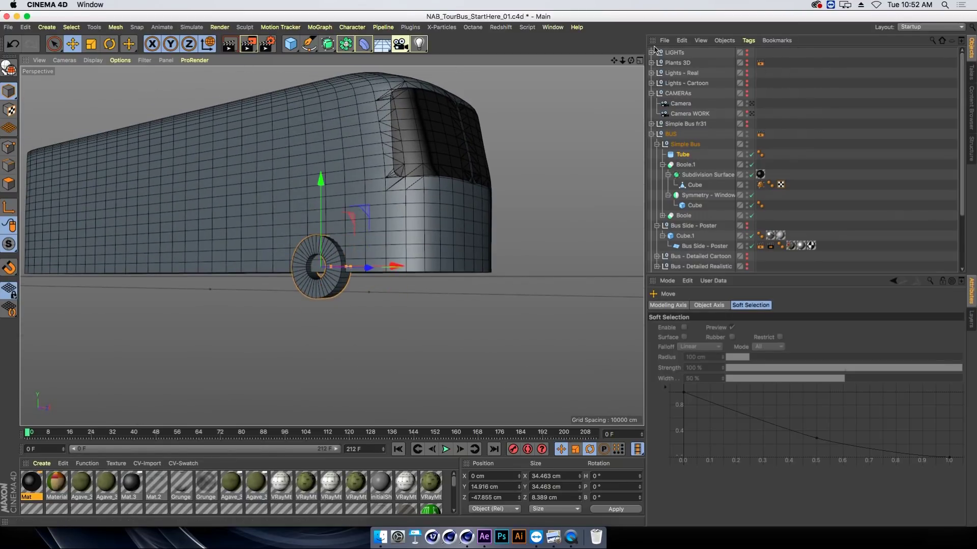
pyautogui.click(639, 60)
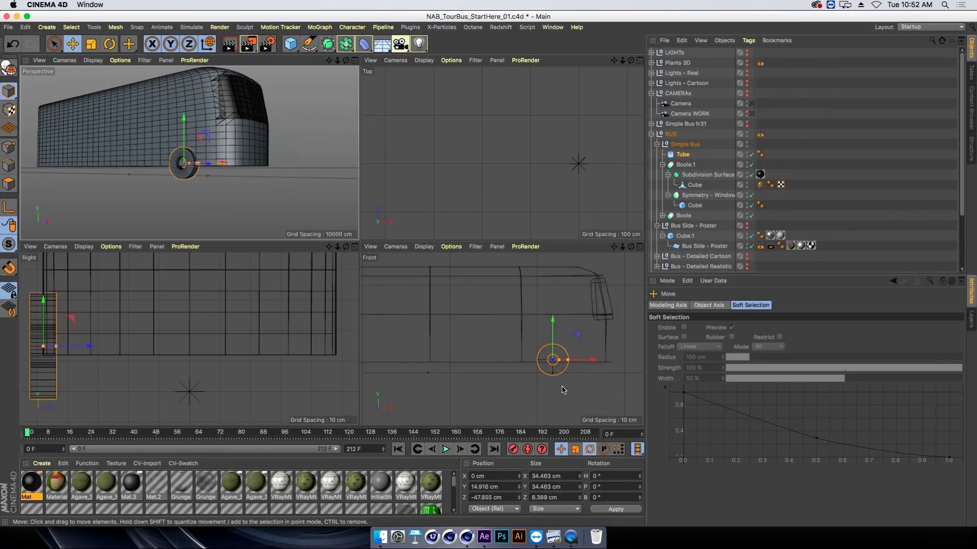
pyautogui.scroll(-3, 562, 394)
pyautogui.scroll(-2, 540, 356)
pyautogui.scroll(-2, 504, 338)
pyautogui.scroll(5, 480, 384)
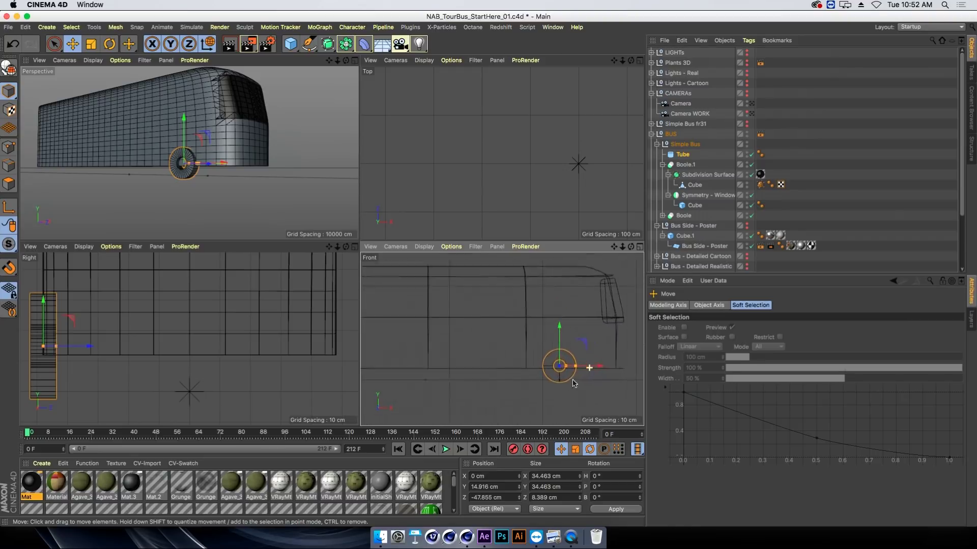
pyautogui.moveTo(596, 368); pyautogui.dragTo(563, 367)
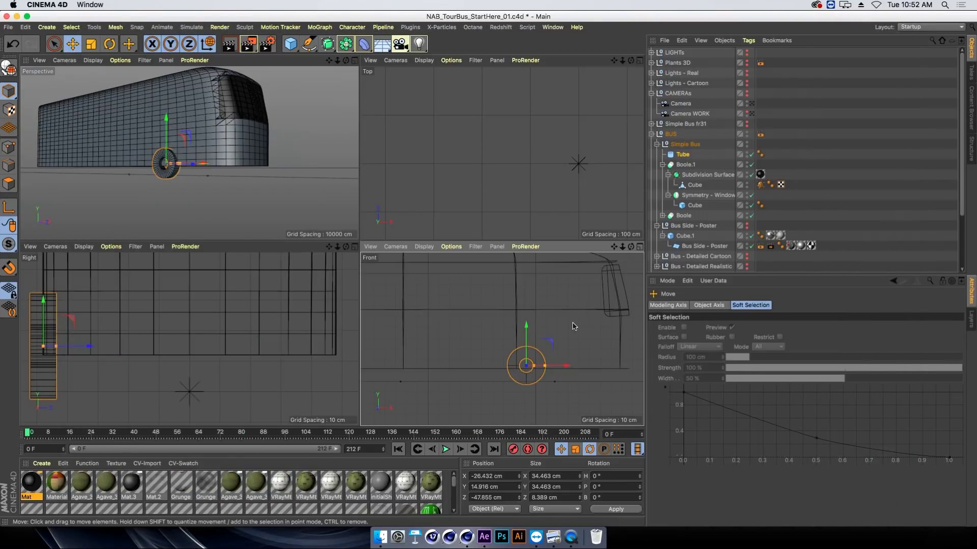
pyautogui.moveTo(526, 342); pyautogui.dragTo(526, 339)
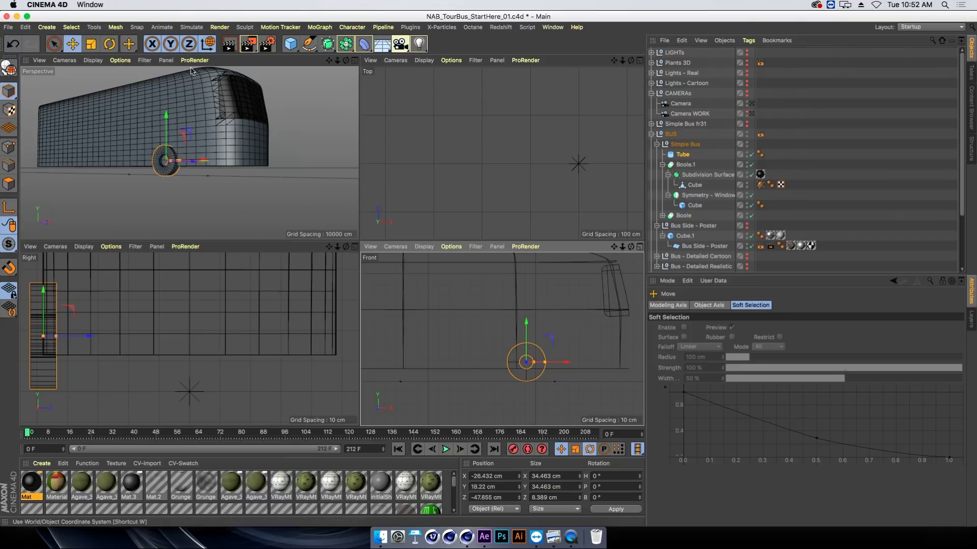
pyautogui.click(292, 49)
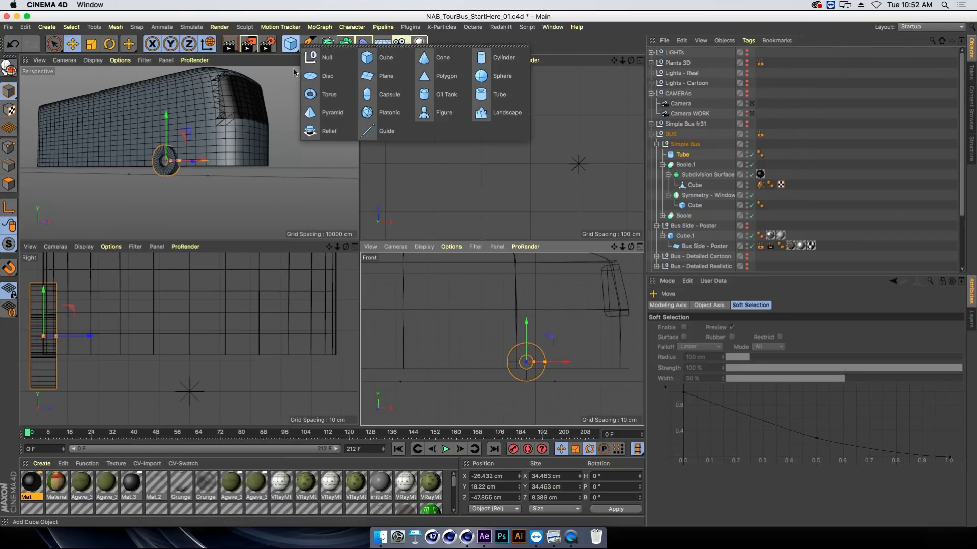
# Add a Cylinder as a child of Tube, zero its position and orient it along Z
pyautogui.click(492, 57)
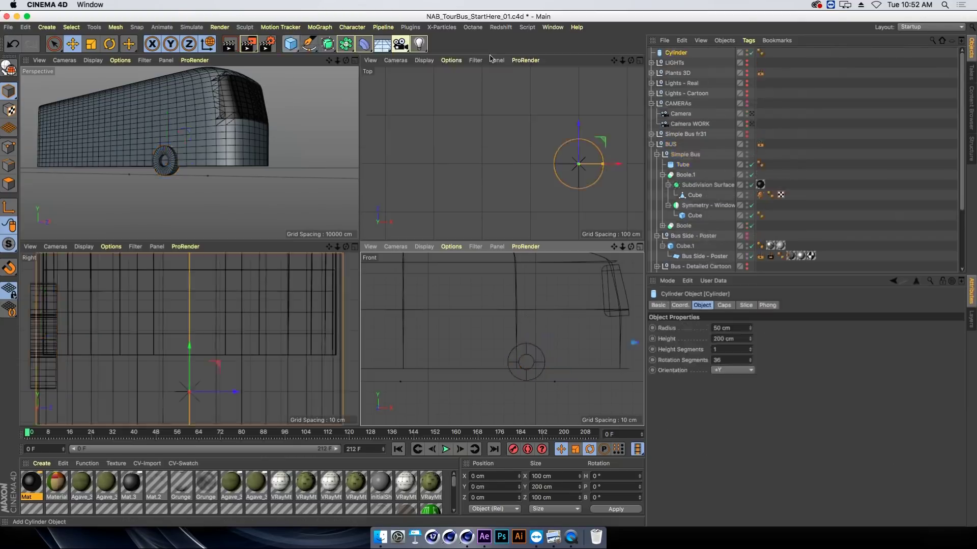
pyautogui.moveTo(676, 53); pyautogui.dragTo(695, 167)
pyautogui.click(680, 306)
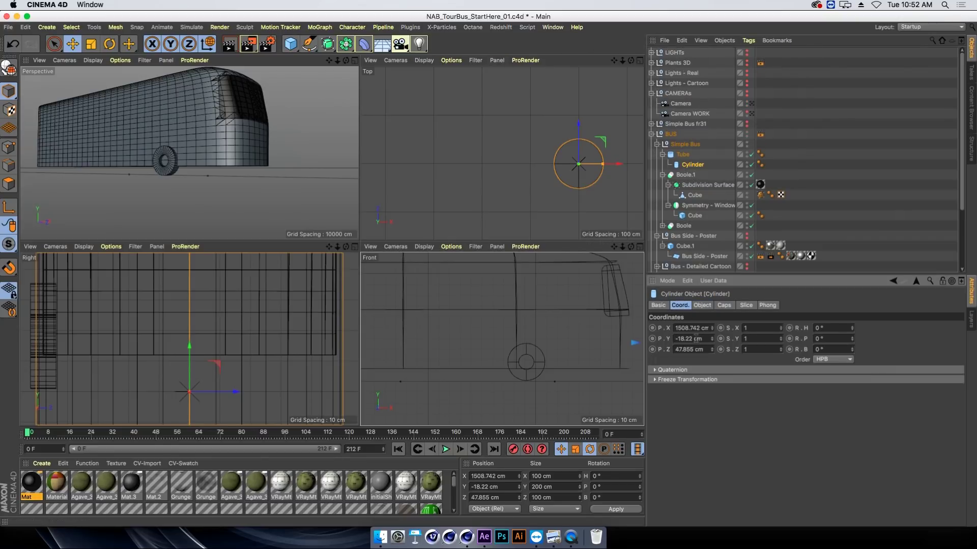
pyautogui.doubleClick(692, 328)
pyautogui.write('0')
pyautogui.press('Return')
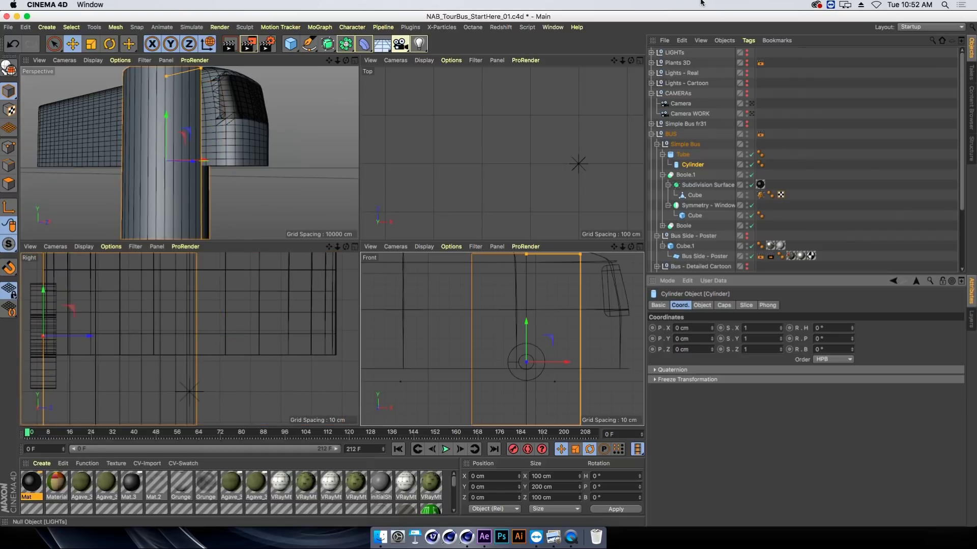
pyautogui.click(702, 306)
pyautogui.click(736, 369)
pyautogui.click(742, 424)
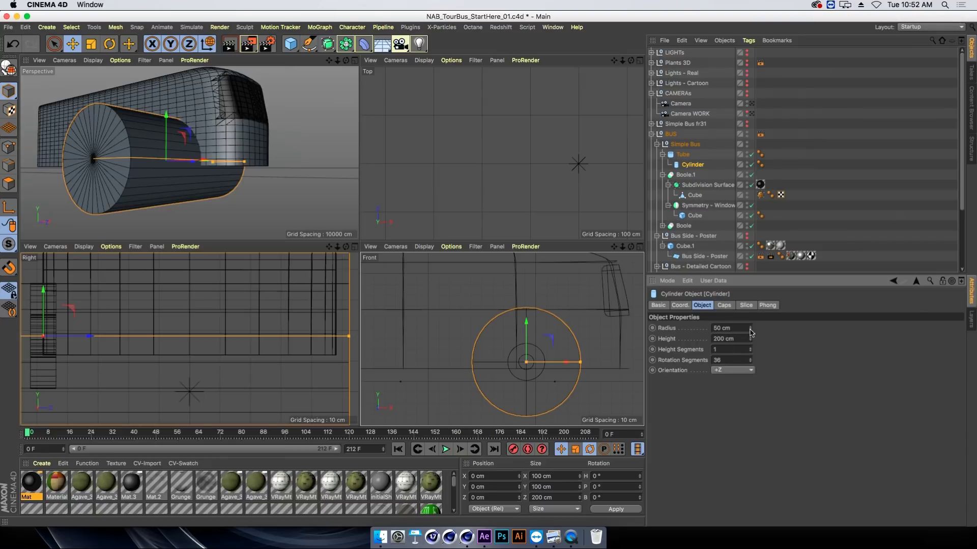
# Shrink the cylinder radius from 23 cm down to 7 cm to form the hub
pyautogui.moveTo(751, 333)
pyautogui.mouseDown()
pyautogui.moveTo(746, 366)
pyautogui.moveTo(746, 356)
pyautogui.mouseUp()
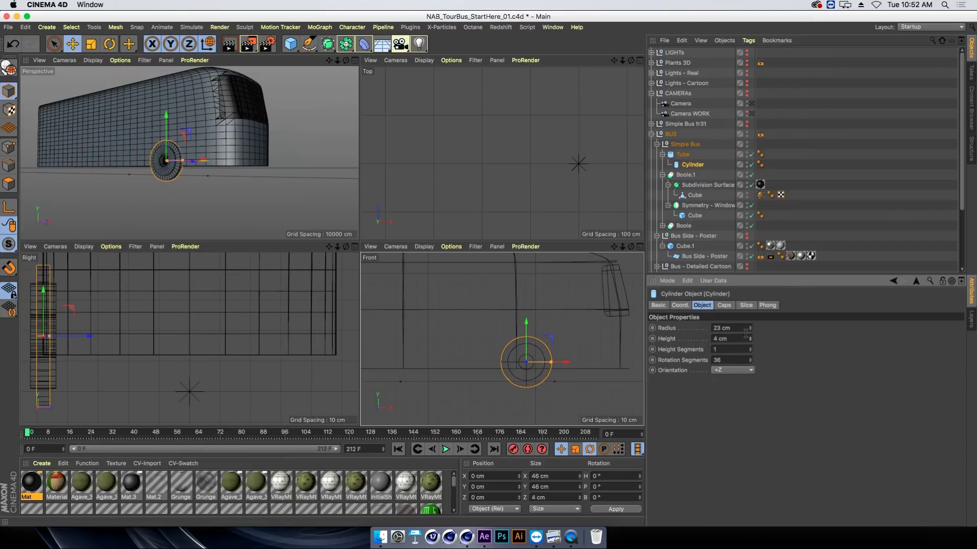
pyautogui.scroll(4, 201, 200)
pyautogui.scroll(3, 236, 174)
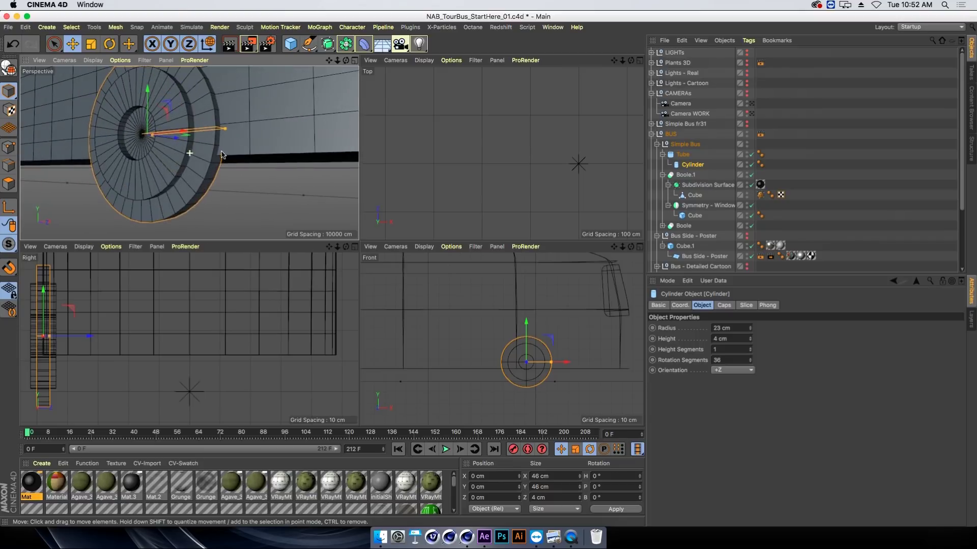
pyautogui.scroll(3, 235, 175)
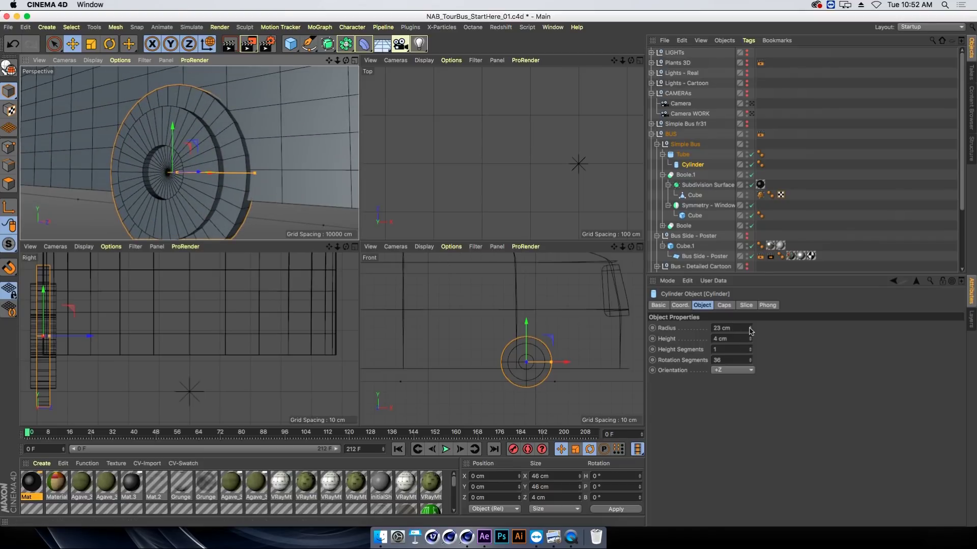
pyautogui.moveTo(750, 330); pyautogui.dragTo(749, 339)
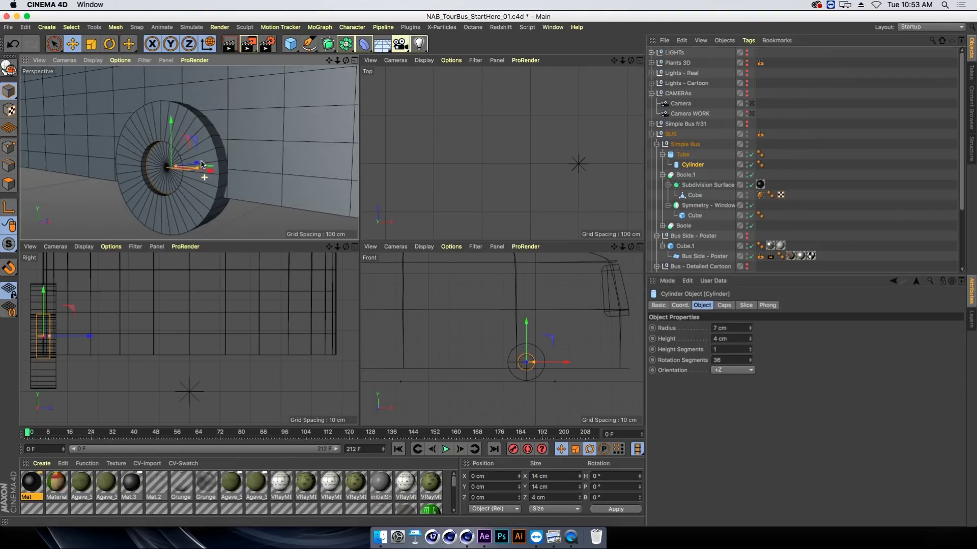
pyautogui.keyDown('alt'); pyautogui.moveTo(183, 156); pyautogui.dragTo(192, 163); pyautogui.keyUp('alt')
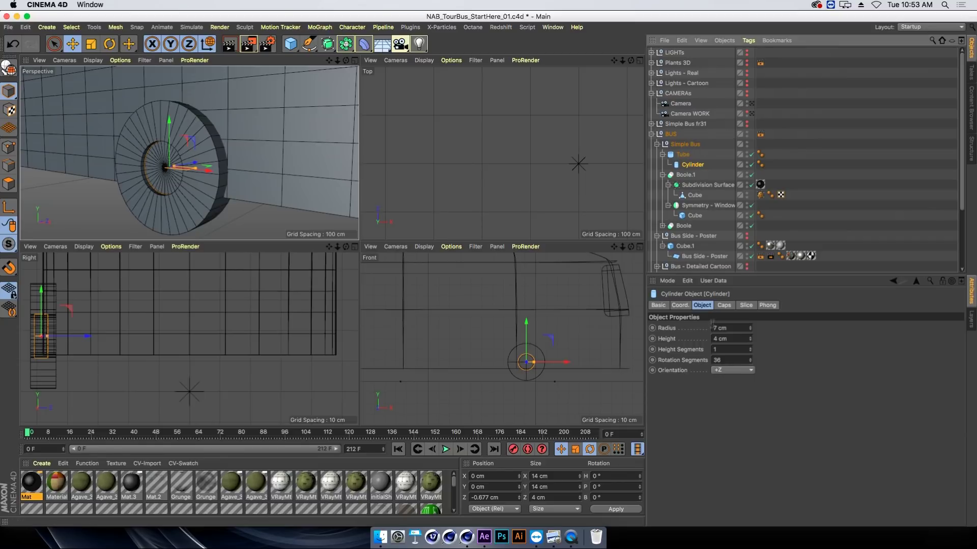
# Make the hub cylinder 6 cm tall with filleted caps of 3 cm radius
pyautogui.click(724, 306)
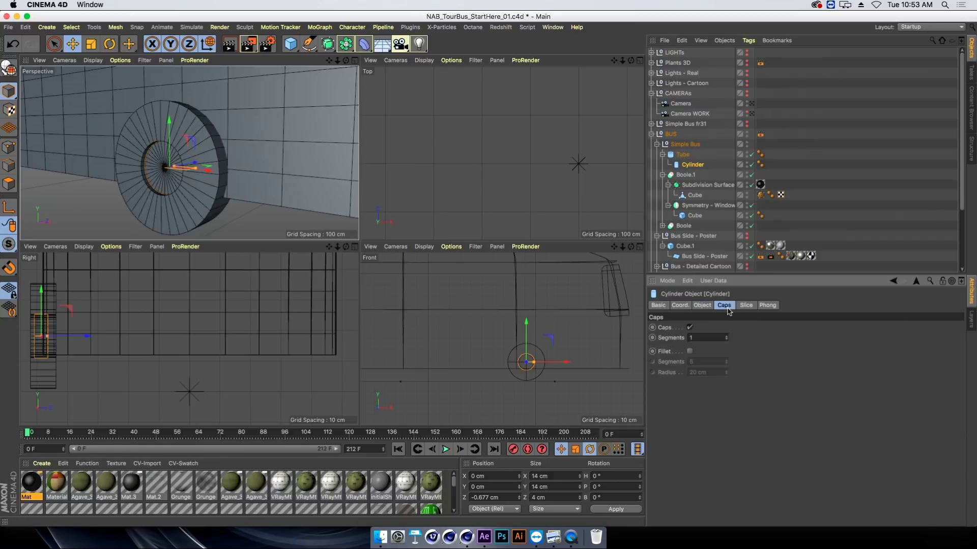
pyautogui.click(690, 351)
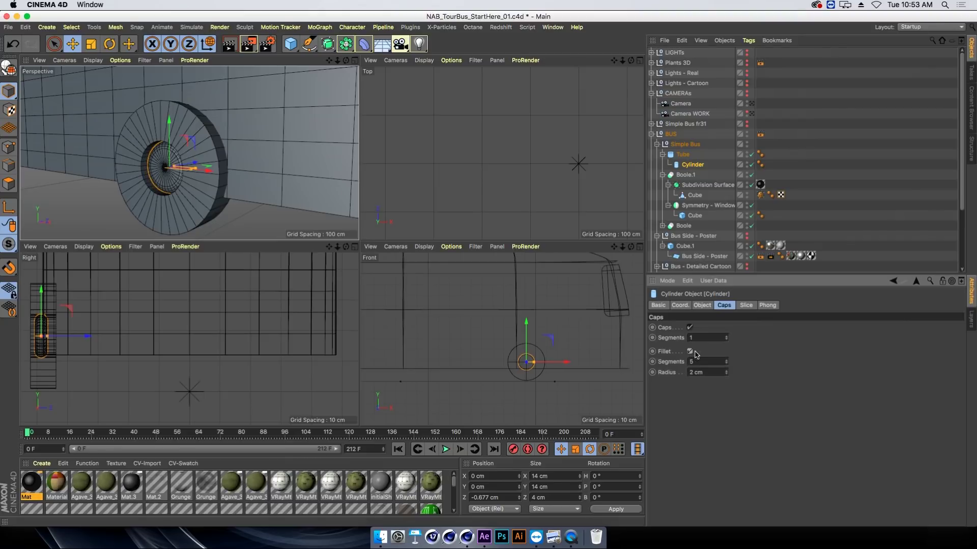
pyautogui.moveTo(726, 362); pyautogui.dragTo(726, 364)
pyautogui.moveTo(726, 372); pyautogui.dragTo(725, 387)
pyautogui.click(702, 307)
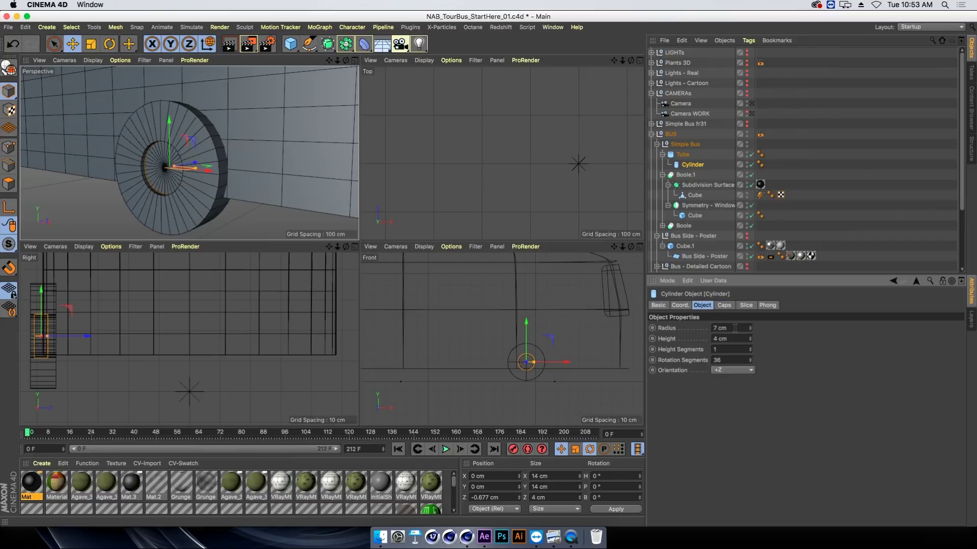
pyautogui.click(751, 338)
pyautogui.click(750, 338)
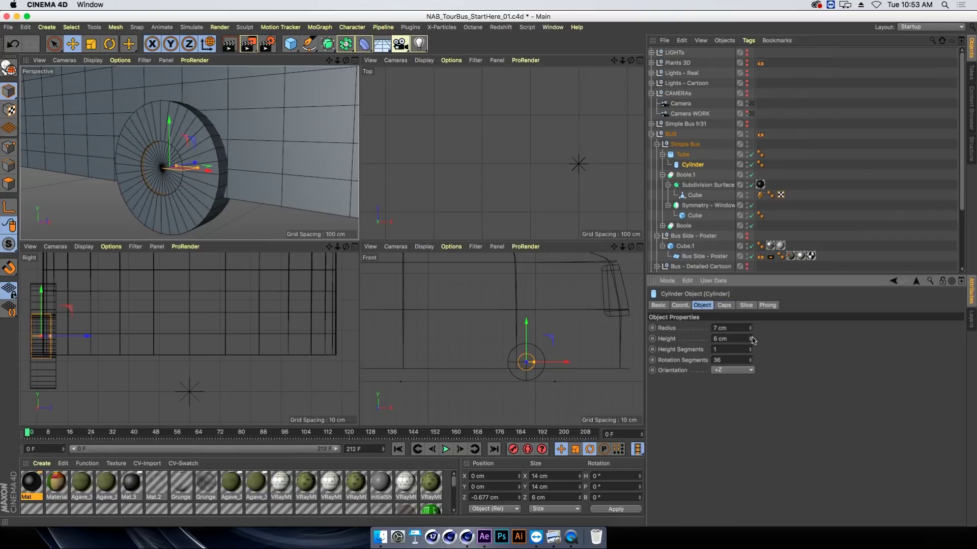
pyautogui.click(723, 306)
pyautogui.moveTo(725, 371); pyautogui.dragTo(725, 367)
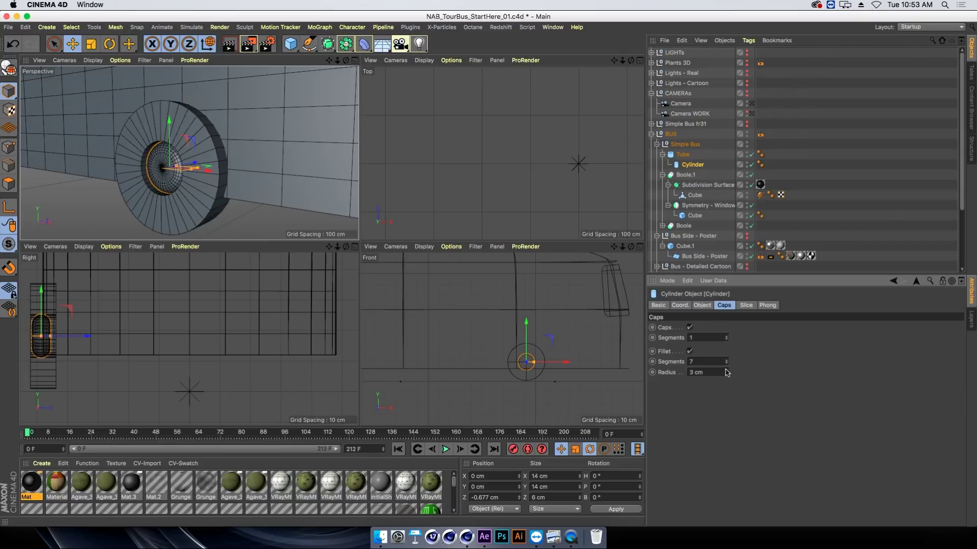
# Enable fillets on the tube wheel with 5 segments and a 1 cm radius
pyautogui.click(222, 166)
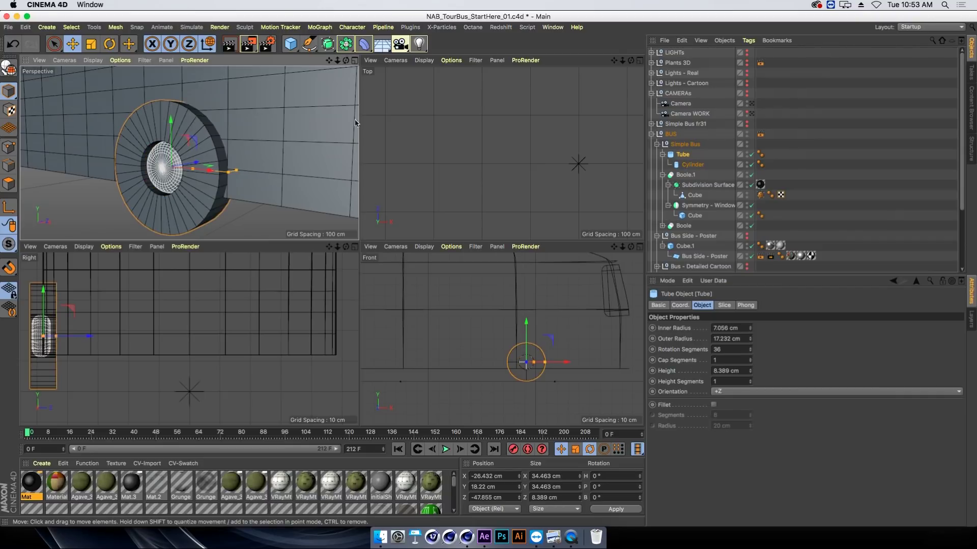
pyautogui.click(714, 405)
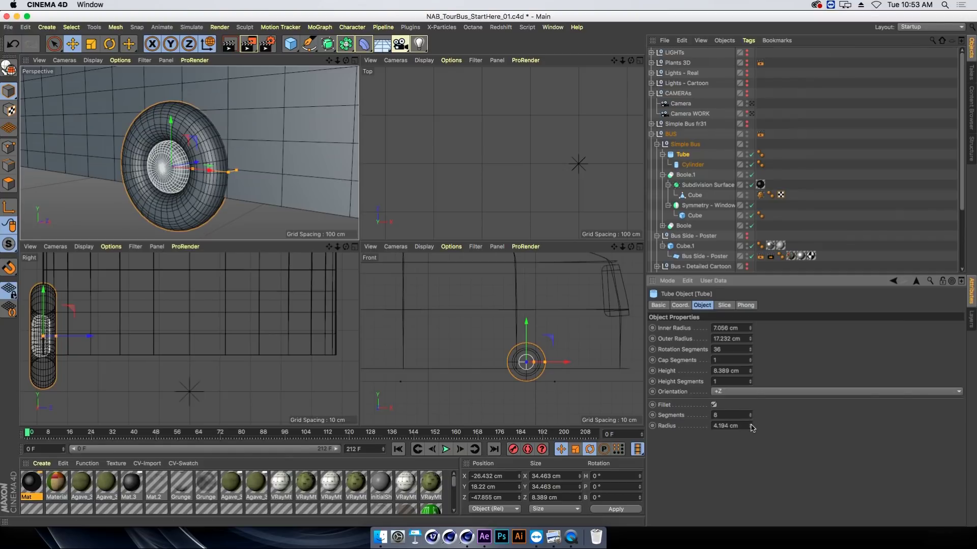
pyautogui.click(750, 417)
pyautogui.click(750, 418)
pyautogui.click(750, 418)
pyautogui.moveTo(751, 426); pyautogui.dragTo(751, 448)
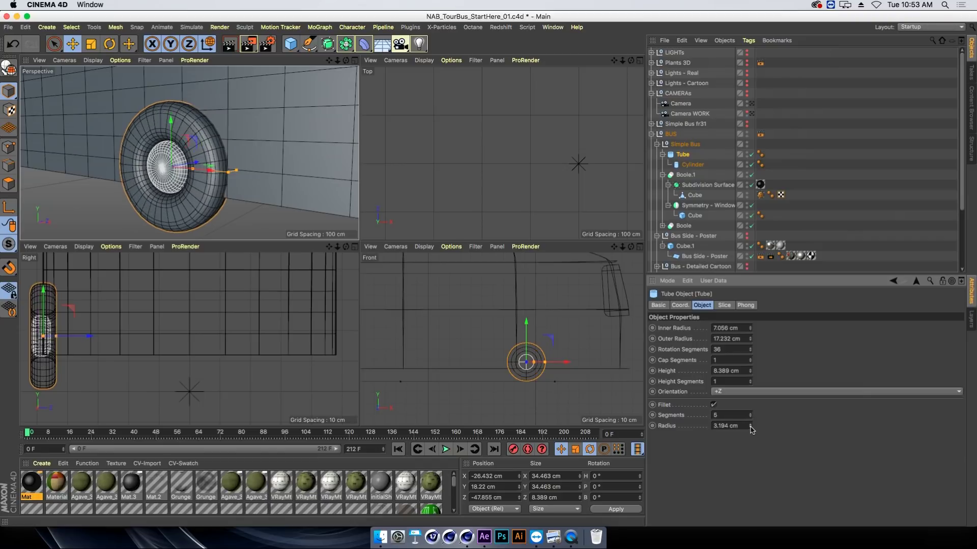
pyautogui.click(731, 426)
pyautogui.write('0.5')
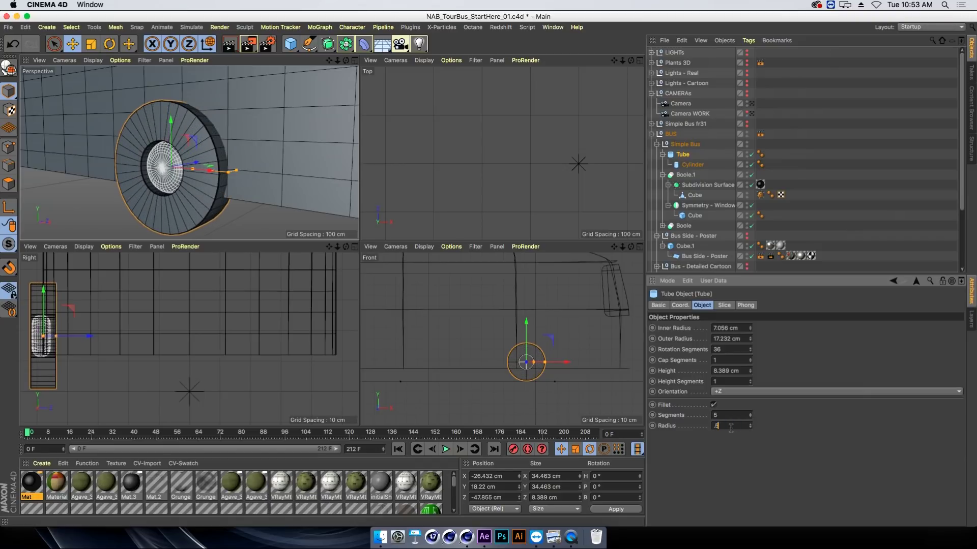
pyautogui.press('Return')
pyautogui.click(739, 426)
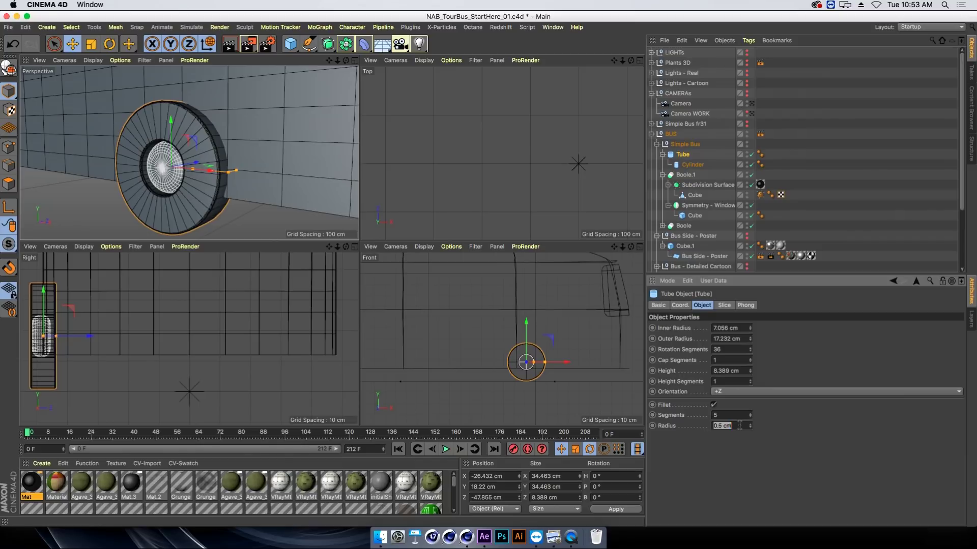
pyautogui.write('1')
pyautogui.press('Return')
# Zoom out to the whole bus and nudge the wheel slightly along Z
pyautogui.keyDown('alt'); pyautogui.moveTo(214, 153); pyautogui.dragTo(283, 153); pyautogui.keyUp('alt')
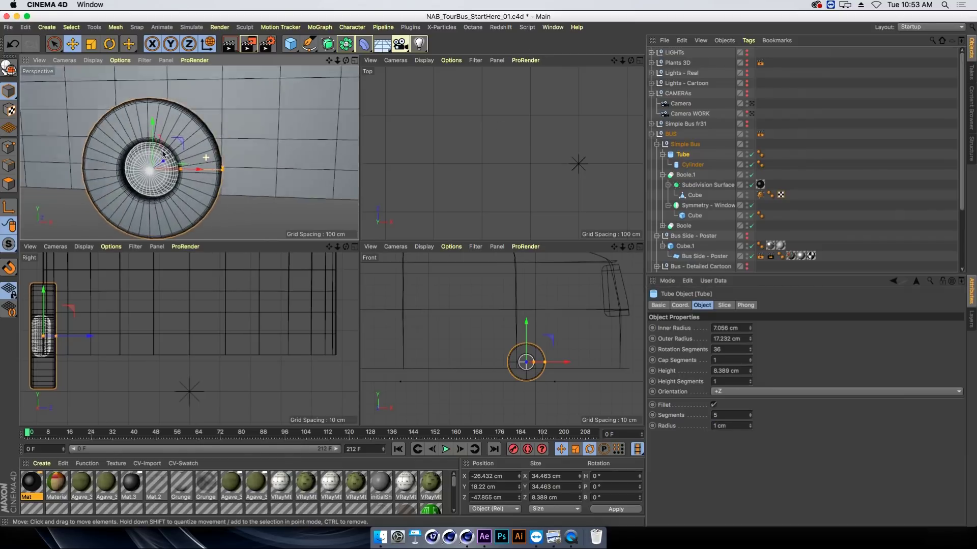
pyautogui.scroll(-5, 284, 153)
pyautogui.keyDown('alt'); pyautogui.moveTo(210, 156); pyautogui.dragTo(168, 157); pyautogui.keyUp('alt')
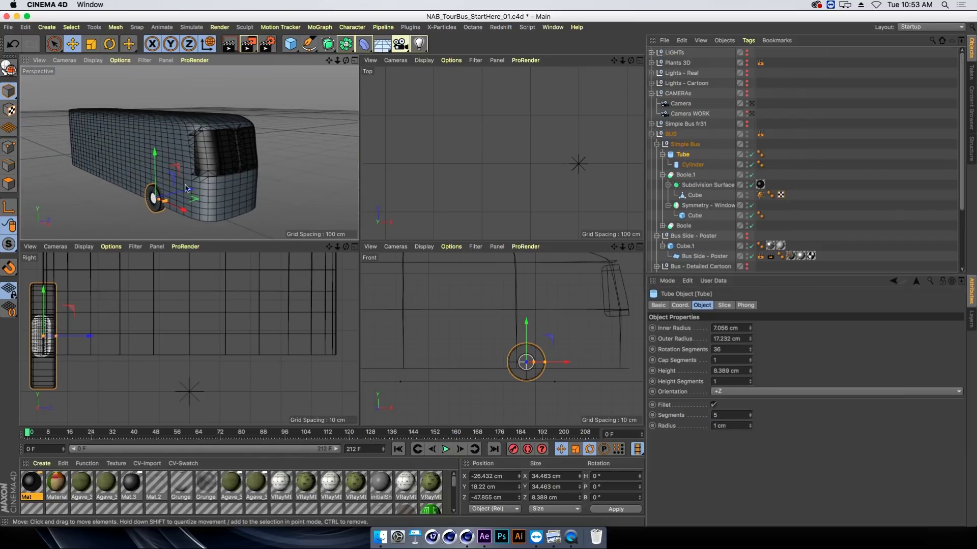
pyautogui.moveTo(187, 194)
pyautogui.mouseDown()
pyautogui.moveTo(255, 179)
pyautogui.moveTo(167, 191)
pyautogui.mouseUp()
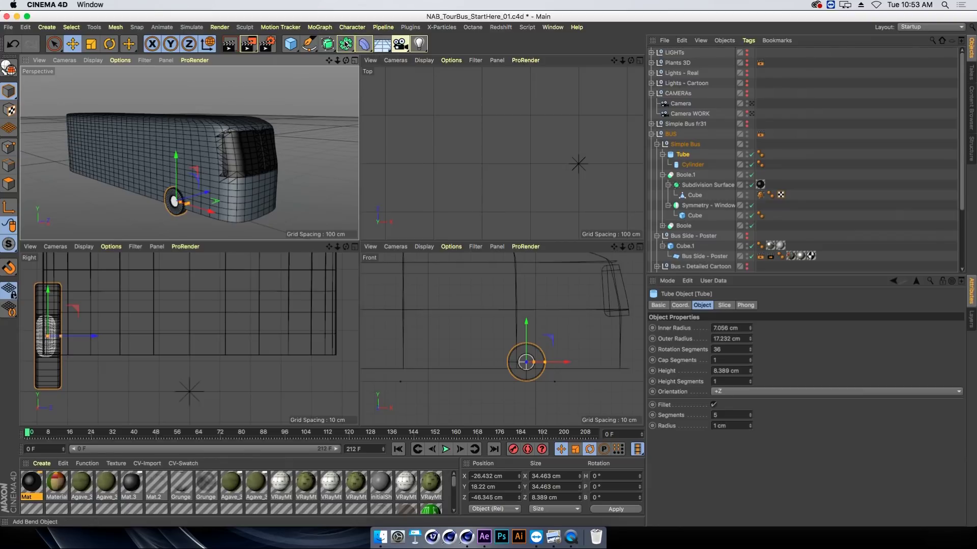
pyautogui.click(345, 44)
# Copy Symmetry - Window atop Simple Bus, replace its Cube with the Tube wheel, and group into a Null
pyautogui.click(698, 206)
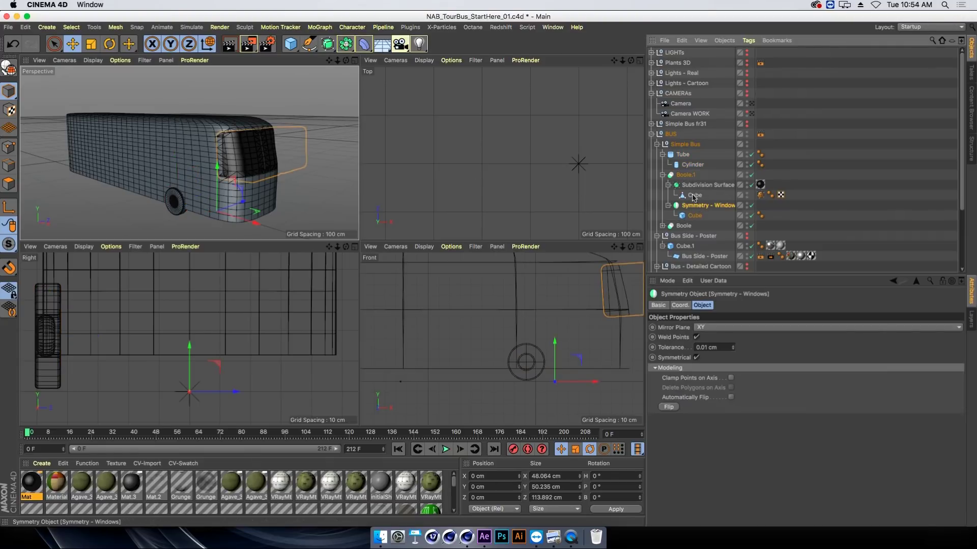
pyautogui.moveTo(699, 205); pyautogui.dragTo(684, 149)
pyautogui.click(689, 165)
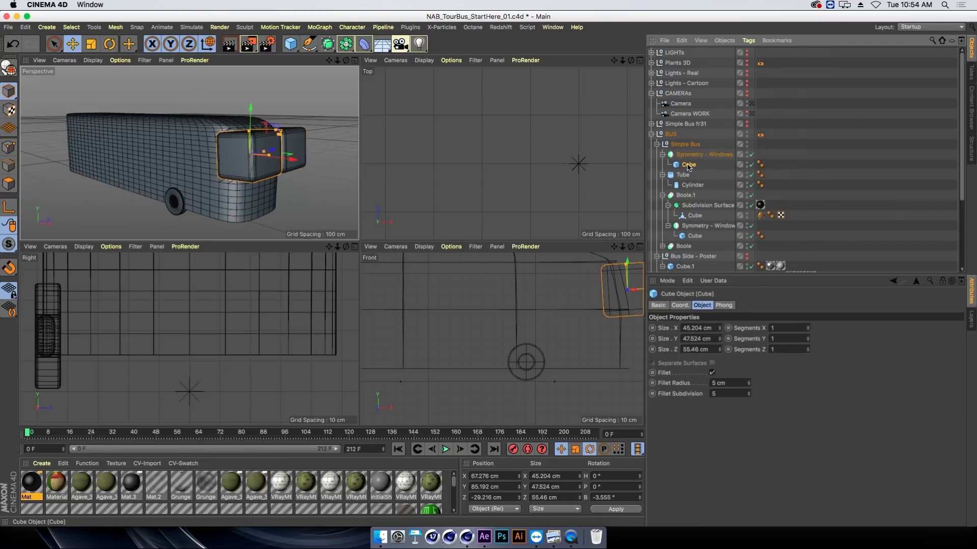
pyautogui.press('Delete')
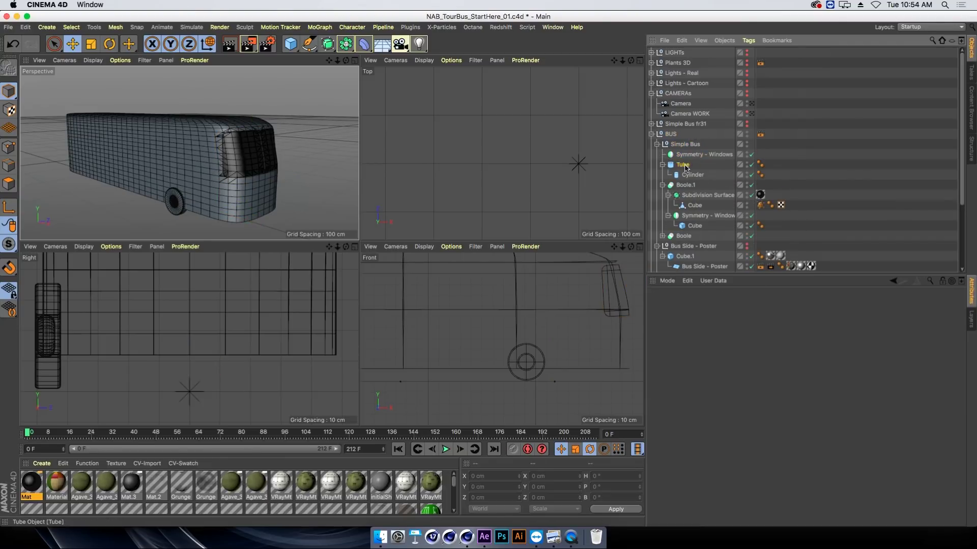
pyautogui.moveTo(683, 164); pyautogui.dragTo(690, 154)
pyautogui.keyDown('alt'); pyautogui.moveTo(233, 168); pyautogui.dragTo(82, 153); pyautogui.keyUp('alt')
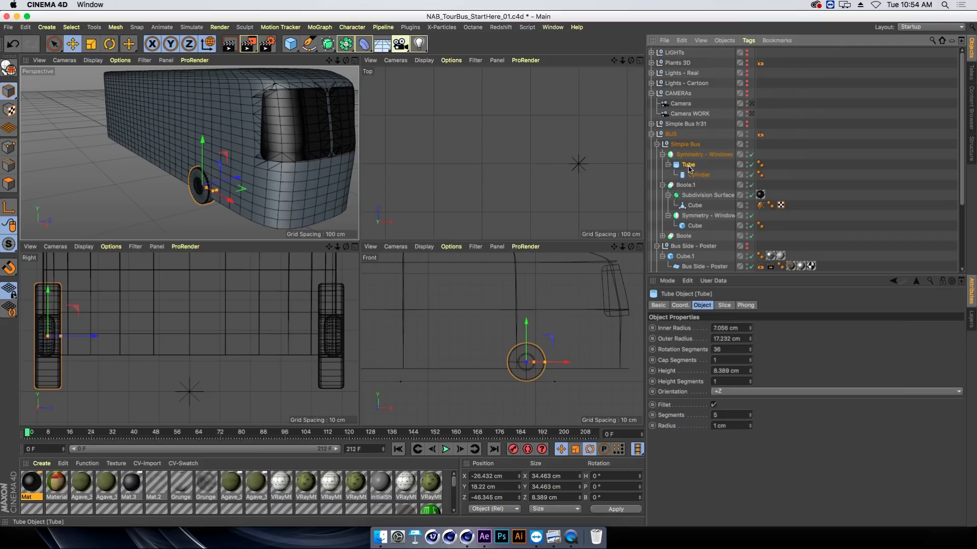
pyautogui.hotkey('alt', 'g')
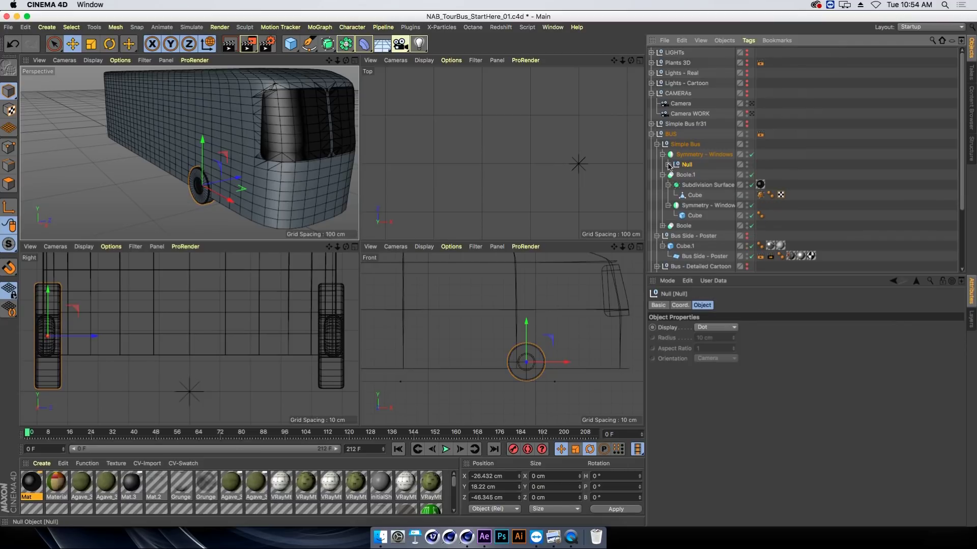
# Duplicate the wheel as Tube.1 and Tube.2, moving Tube.2 back to X −235.59 cm
pyautogui.click(668, 165)
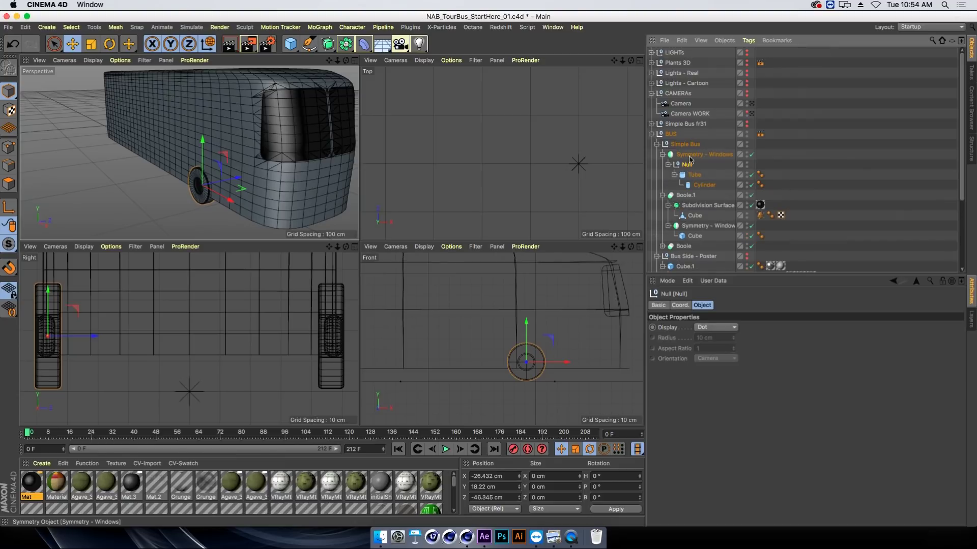
pyautogui.click(694, 175)
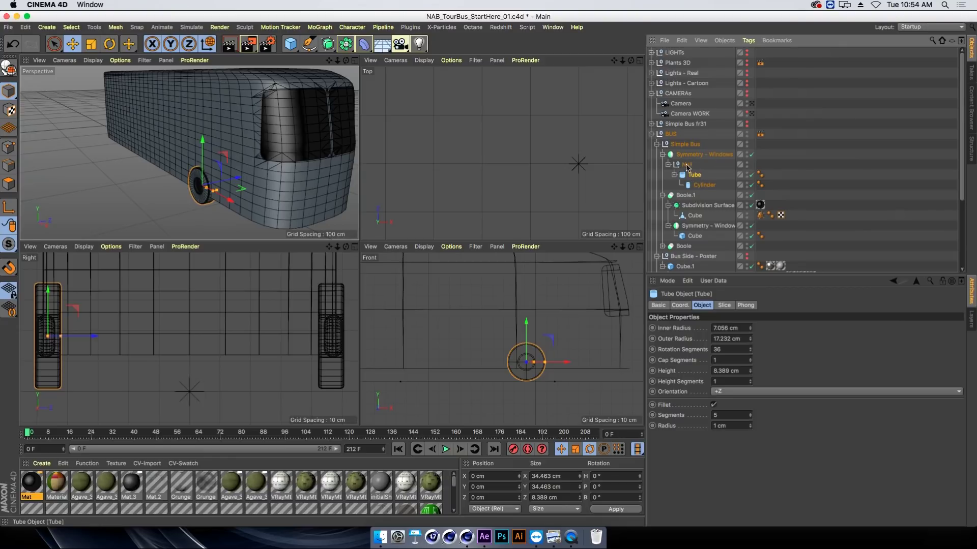
pyautogui.keyDown('ctrl'); pyautogui.moveTo(694, 178); pyautogui.dragTo(688, 166); pyautogui.keyUp('ctrl')
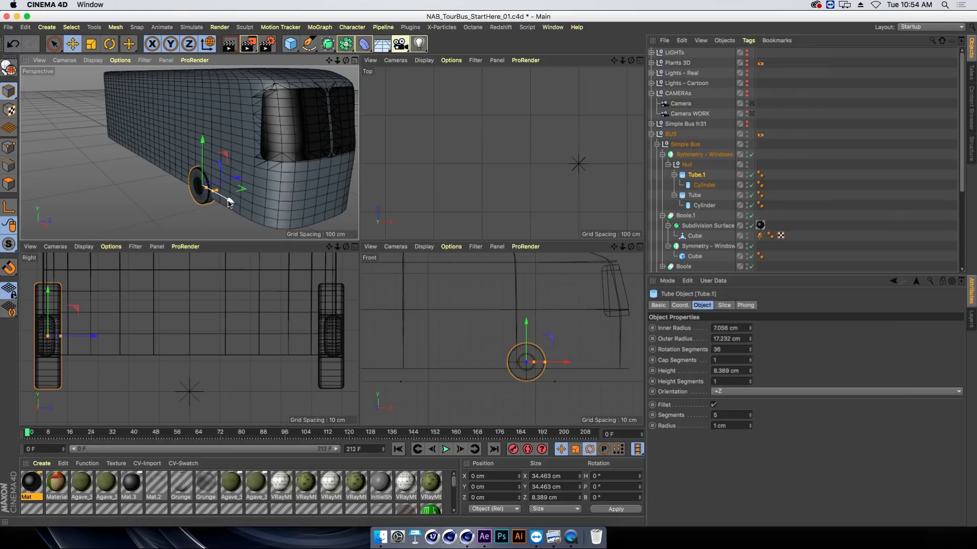
pyautogui.moveTo(230, 200); pyautogui.dragTo(143, 167)
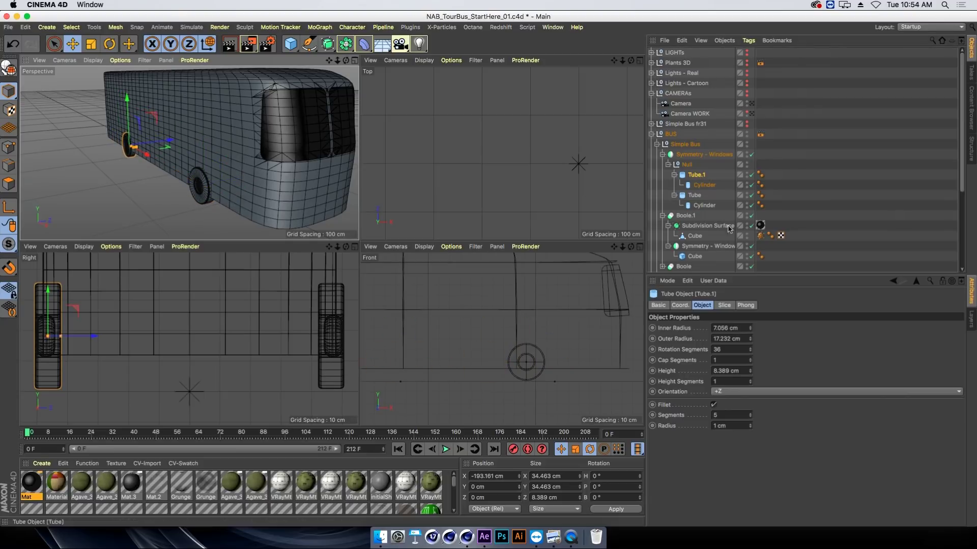
pyautogui.keyDown('ctrl'); pyautogui.moveTo(687, 172); pyautogui.dragTo(687, 173); pyautogui.keyUp('ctrl')
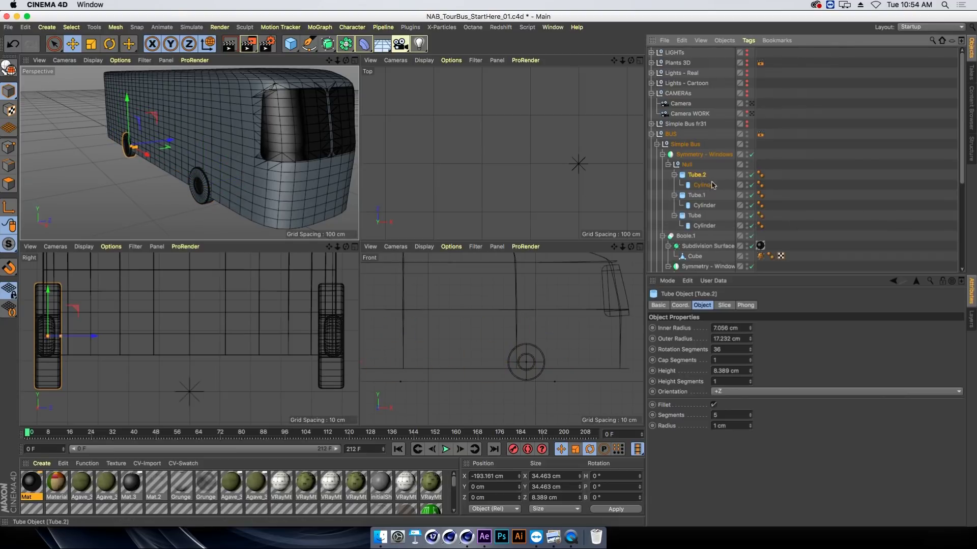
pyautogui.moveTo(147, 153)
pyautogui.mouseDown()
pyautogui.moveTo(137, 151)
pyautogui.moveTo(252, 145)
pyautogui.moveTo(252, 157)
pyautogui.moveTo(205, 152)
pyautogui.mouseUp()
pyautogui.scroll(-2, 253, 145)
pyautogui.scroll(3, 239, 149)
pyautogui.scroll(-3, 203, 149)
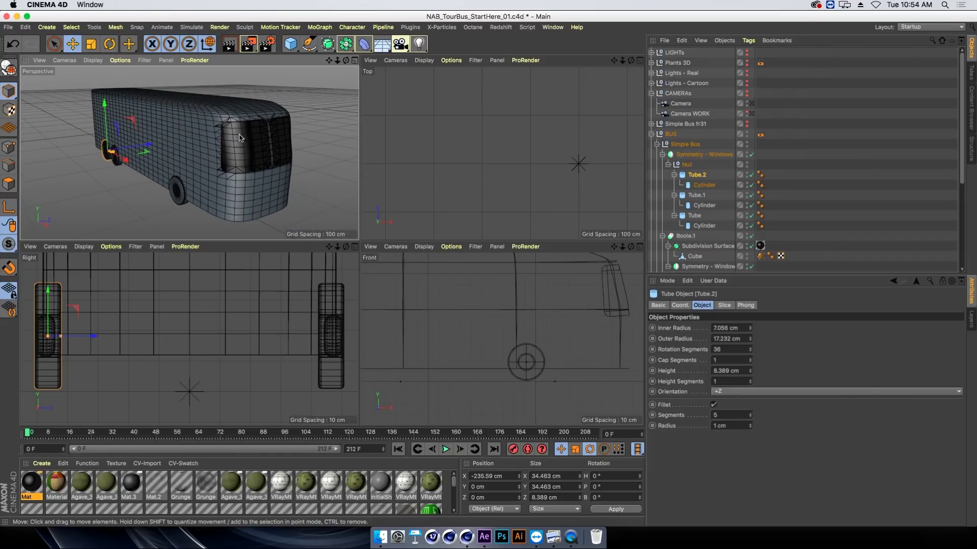
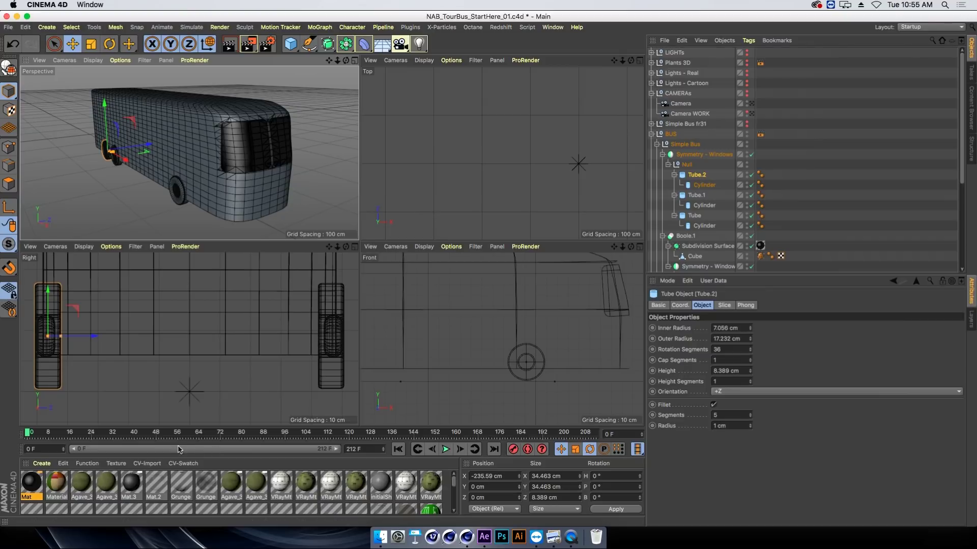
# Orbit to a low, level angle on the bus, frame it, and deselect everything
pyautogui.scroll(-8, 124, 125)
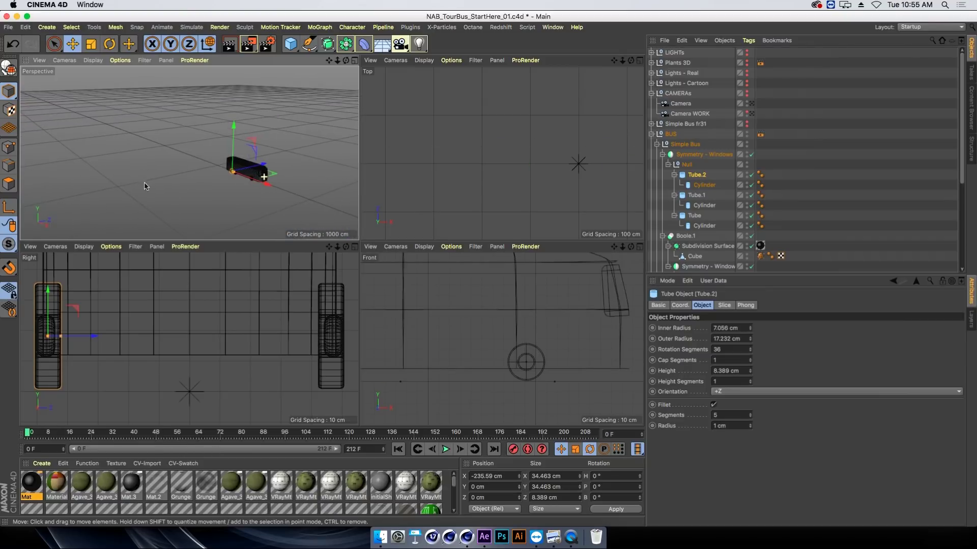
pyautogui.keyDown('alt'); pyautogui.moveTo(124, 124); pyautogui.dragTo(128, 96); pyautogui.keyUp('alt')
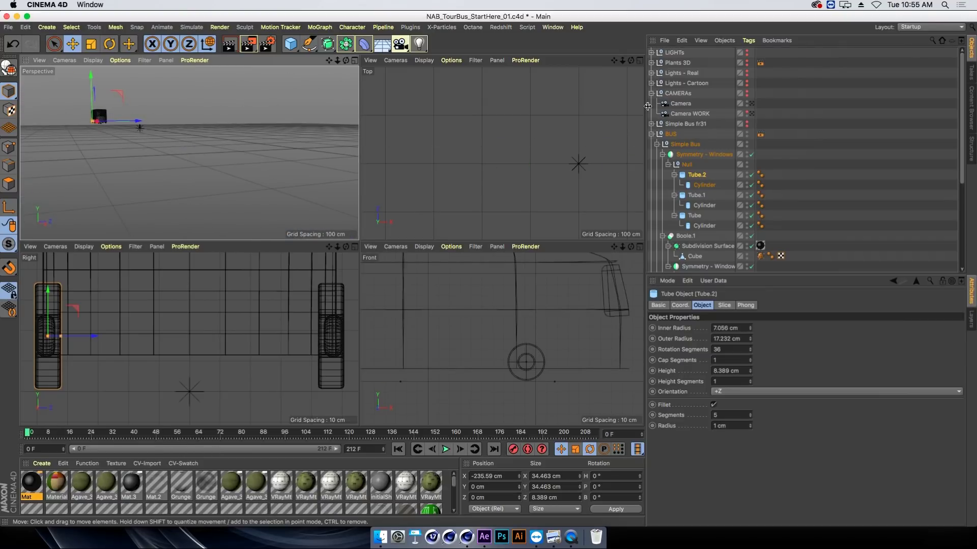
pyautogui.press('h')
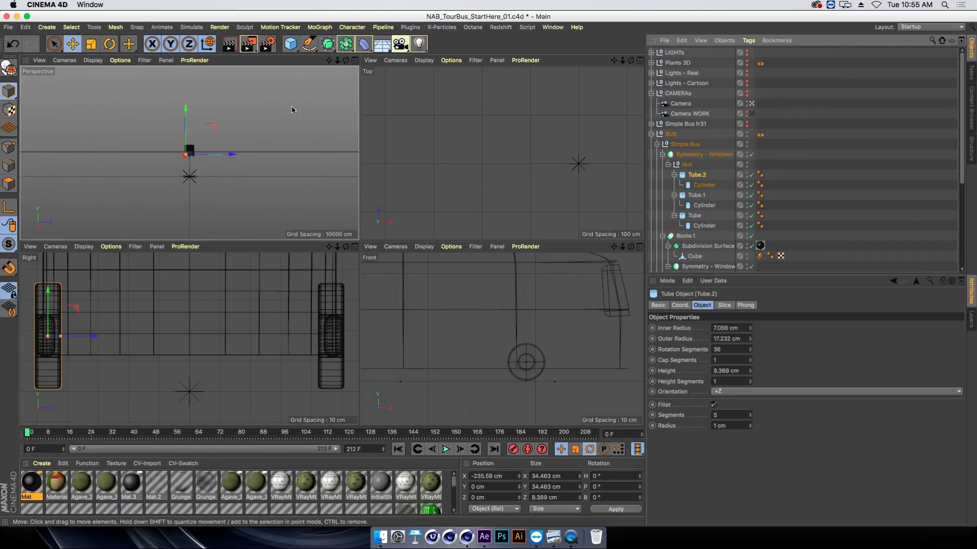
pyautogui.click(861, 93)
# Play the bus animation, scrub back to frame 38, and collapse Simple Bus
pyautogui.press('F8')
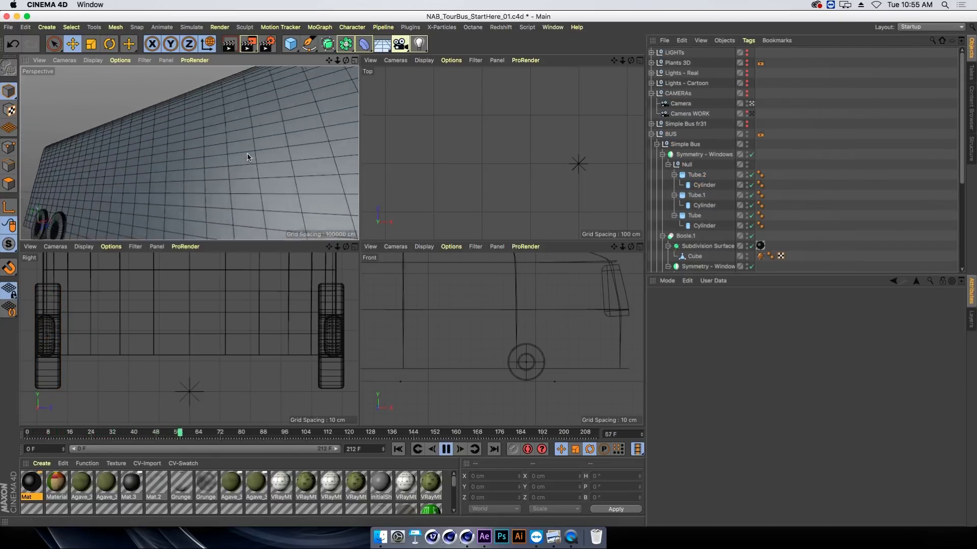
pyautogui.press('F8')
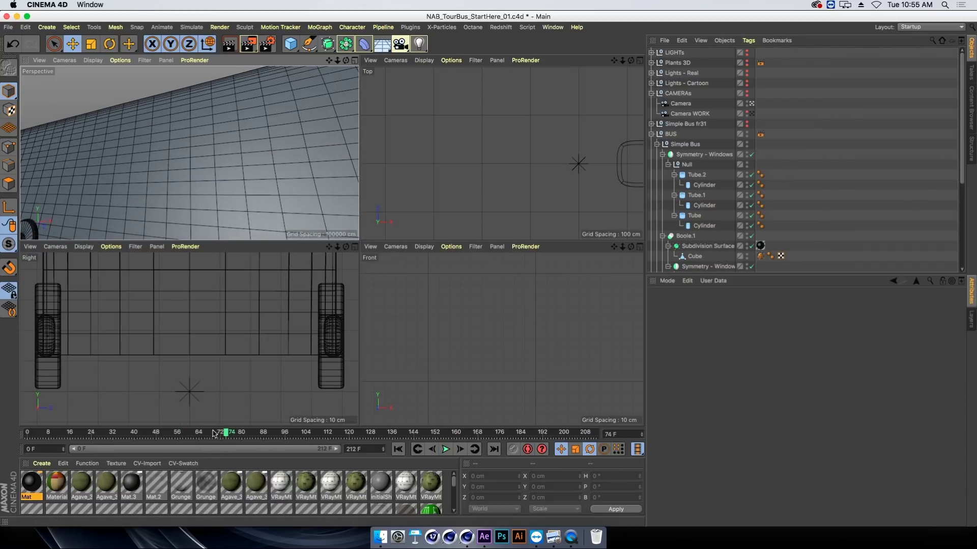
pyautogui.moveTo(214, 432); pyautogui.dragTo(130, 432)
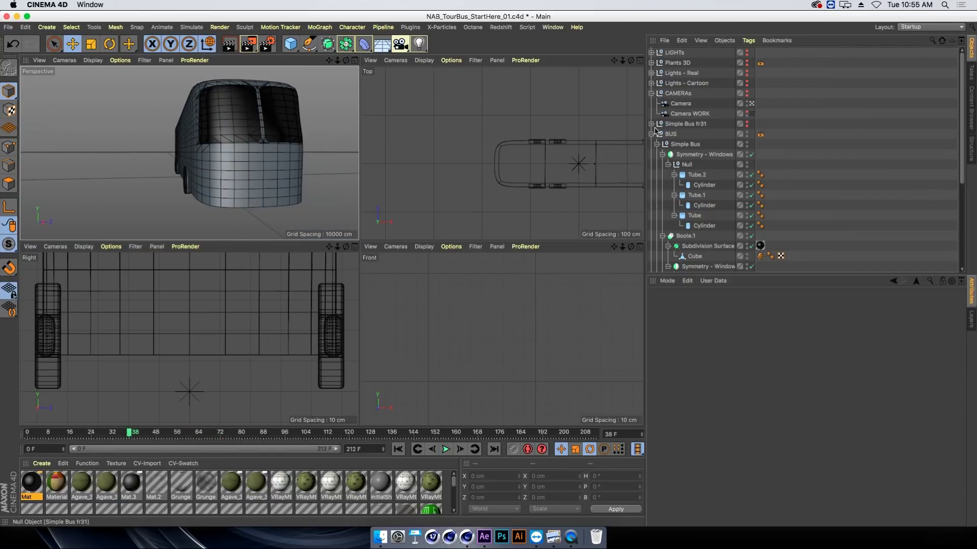
pyautogui.click(657, 145)
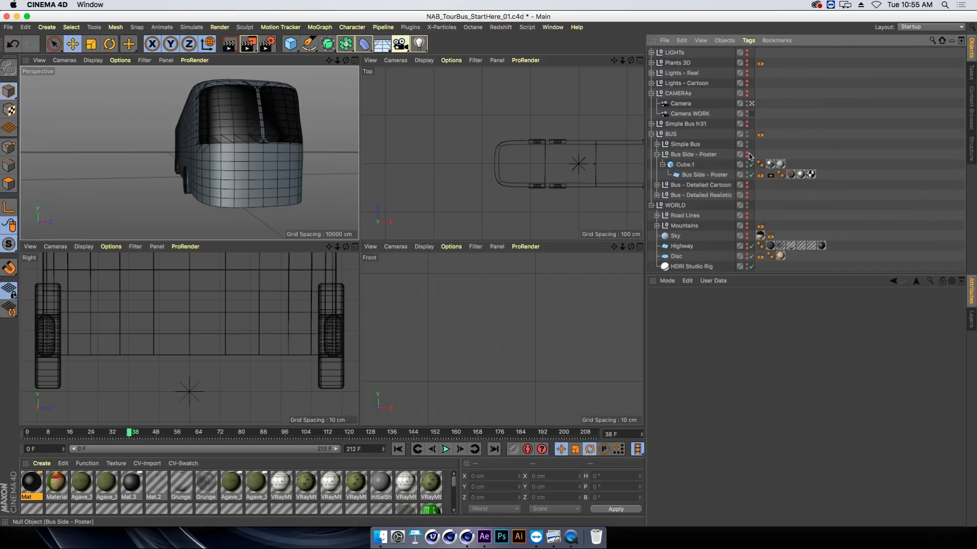
# Check the MIX_V2_03.psd render, then unhide Bus Side - Poster and select its plane at frame 50
pyautogui.press('super+Tab')
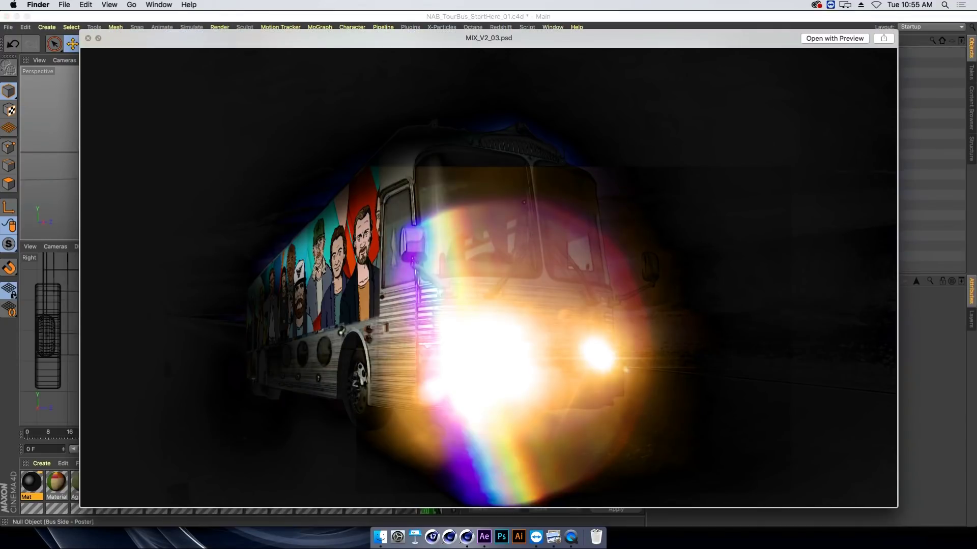
pyautogui.press('super+Tab')
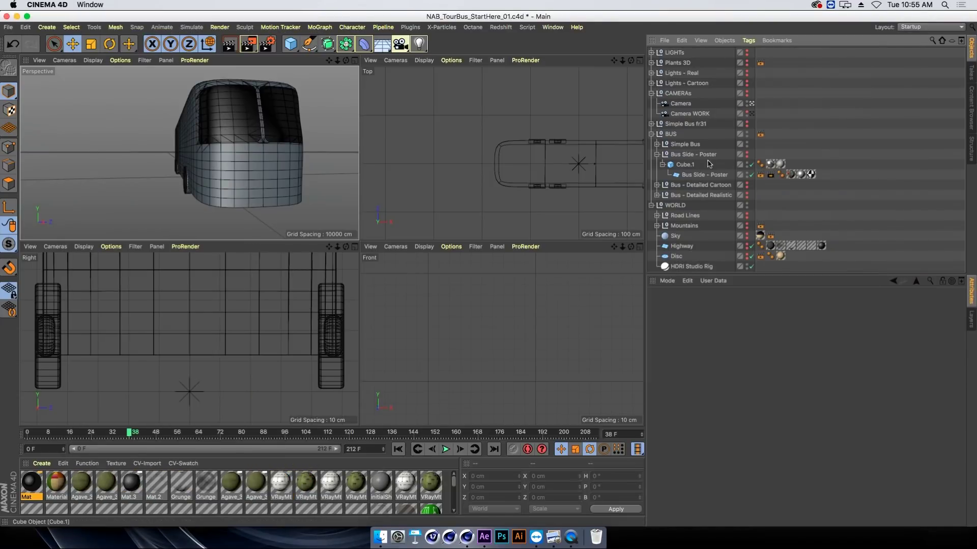
pyautogui.click(746, 155)
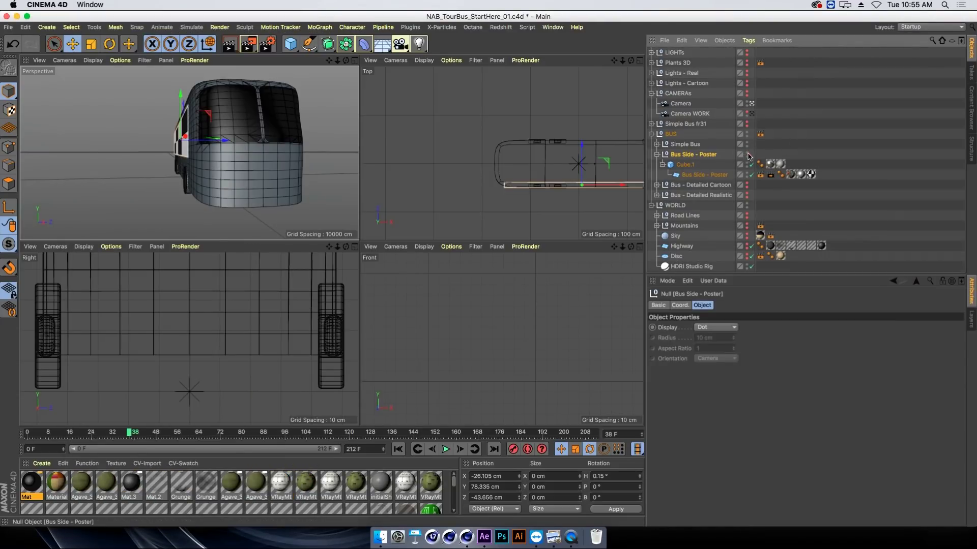
pyautogui.moveTo(126, 429); pyautogui.dragTo(161, 432)
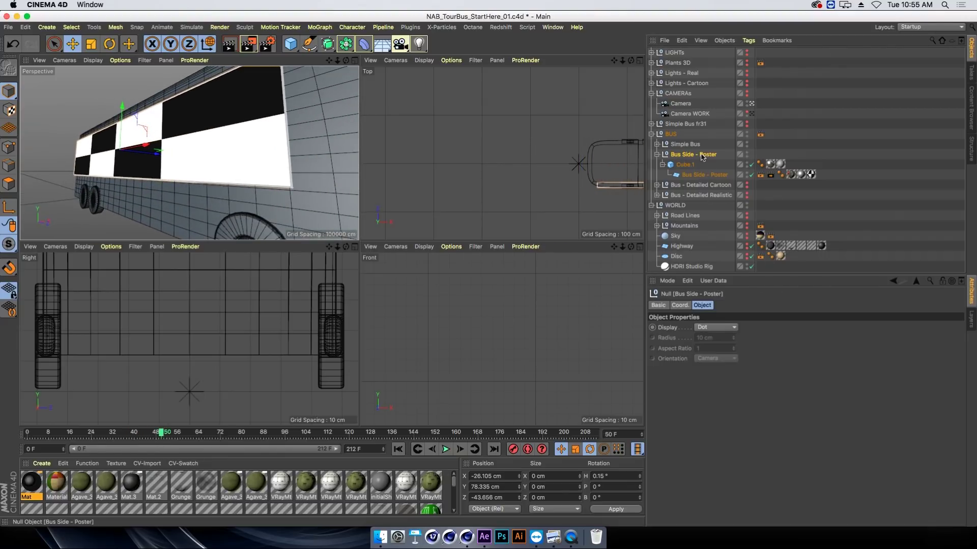
pyautogui.click(694, 175)
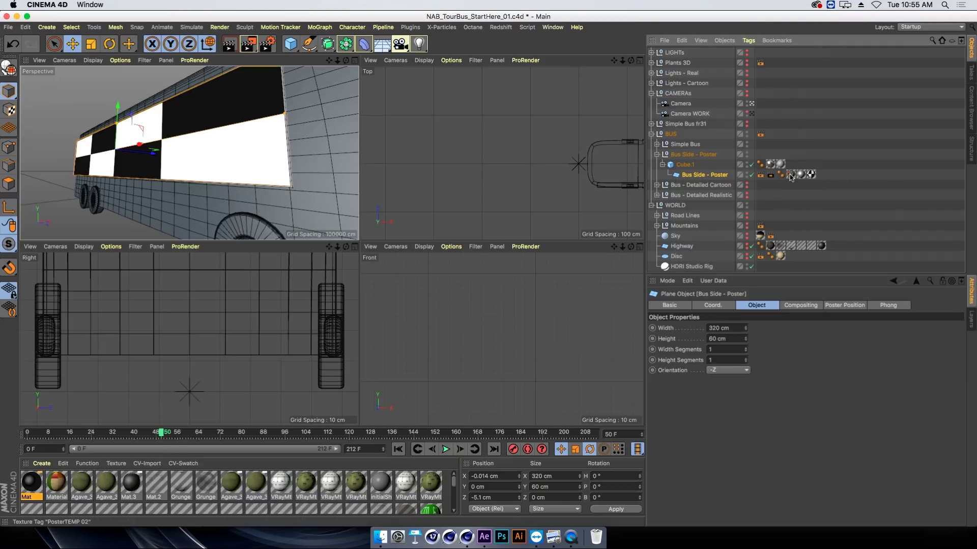
# Apply the PosterTEMP 02 material to the poster plane and play back to check it
pyautogui.moveTo(497, 179); pyautogui.dragTo(811, 174)
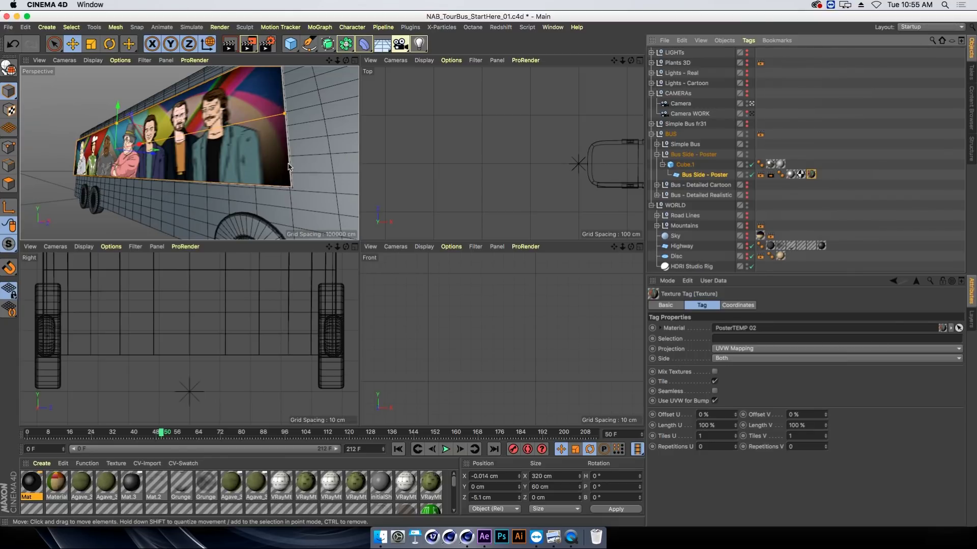
pyautogui.press('F8')
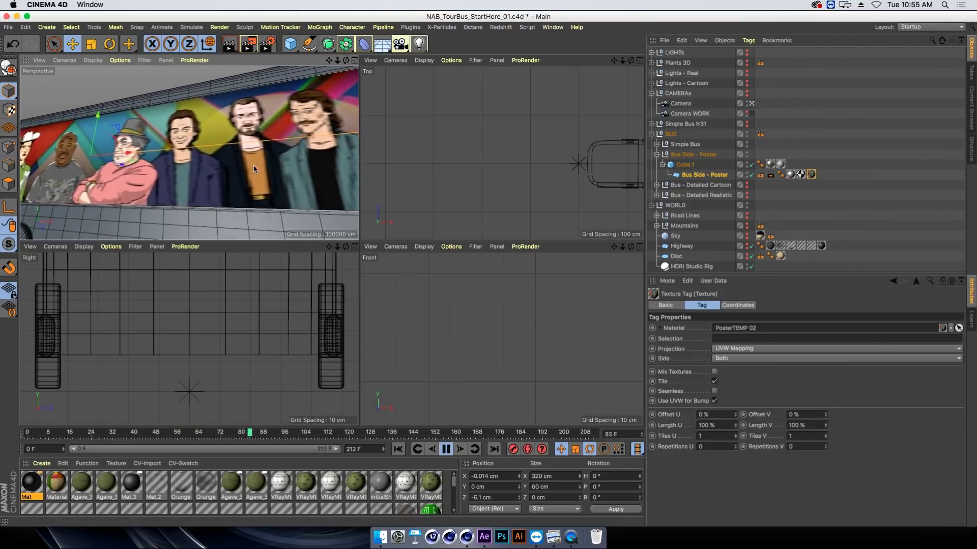
pyautogui.press('F8')
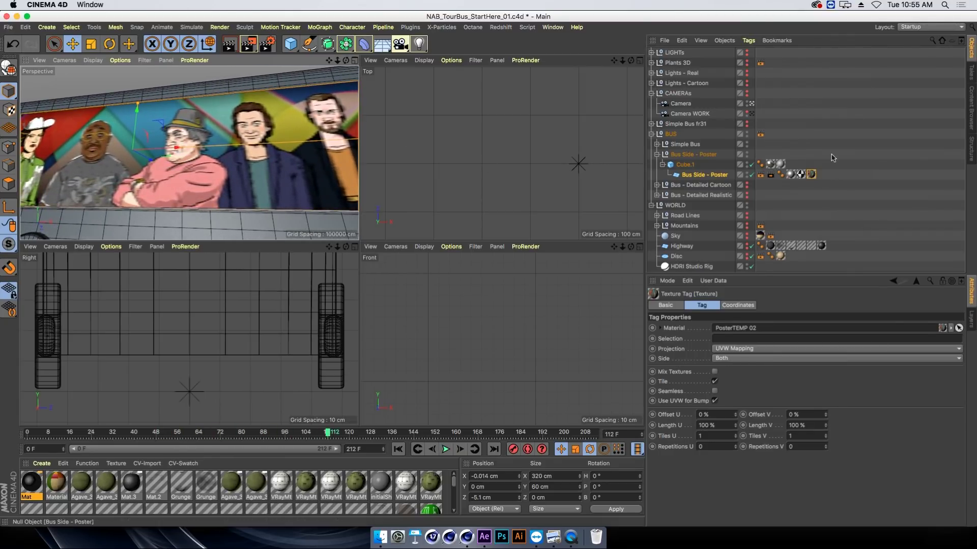
# Make the checker PosterTEMP texture visible, scrub to frame 47, and switch to NAB_Badge_B_v12.c4d
pyautogui.moveTo(801, 176); pyautogui.dragTo(820, 176)
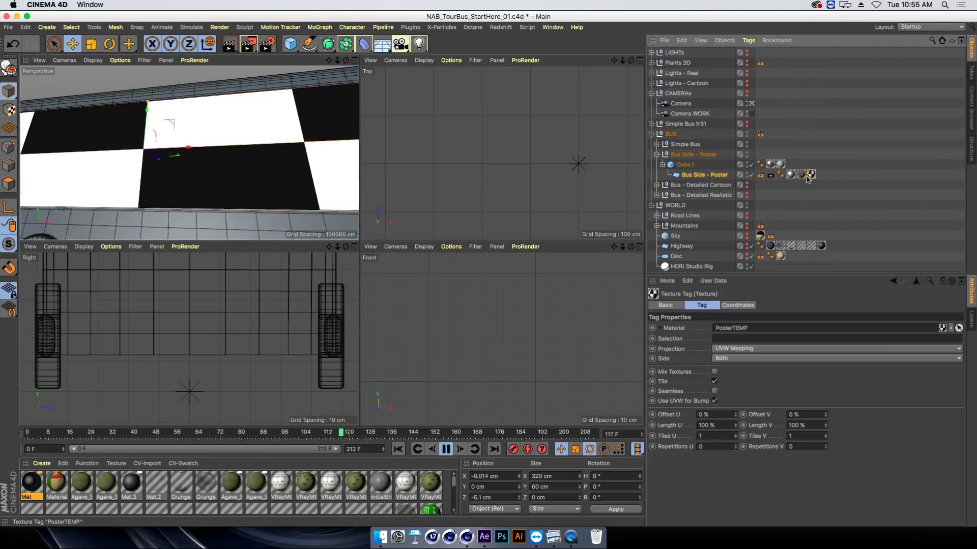
pyautogui.moveTo(375, 435); pyautogui.dragTo(151, 441)
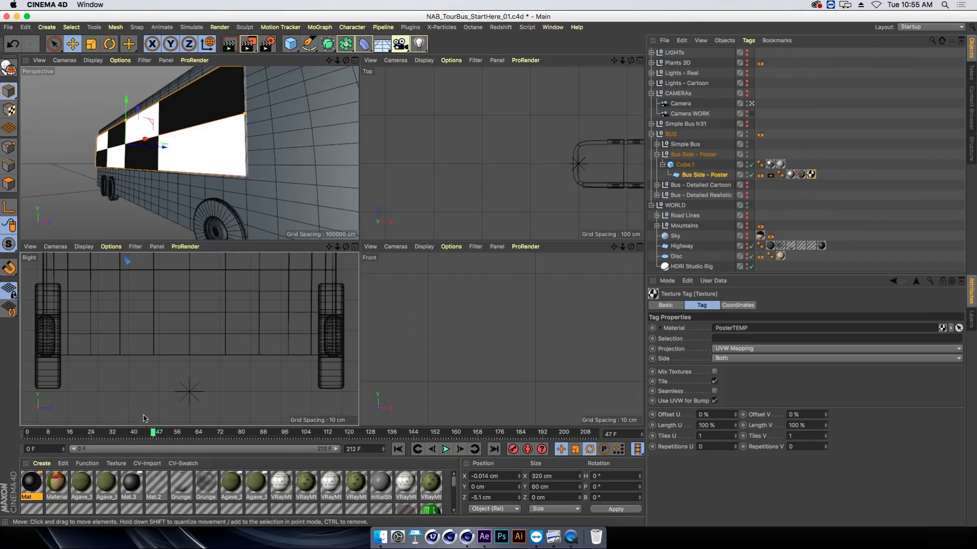
pyautogui.click(552, 29)
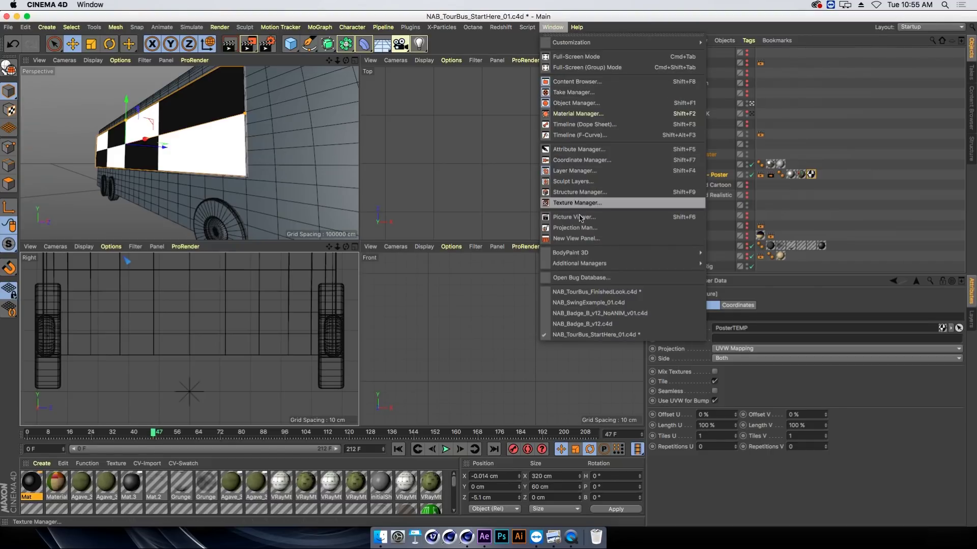
pyautogui.click(601, 324)
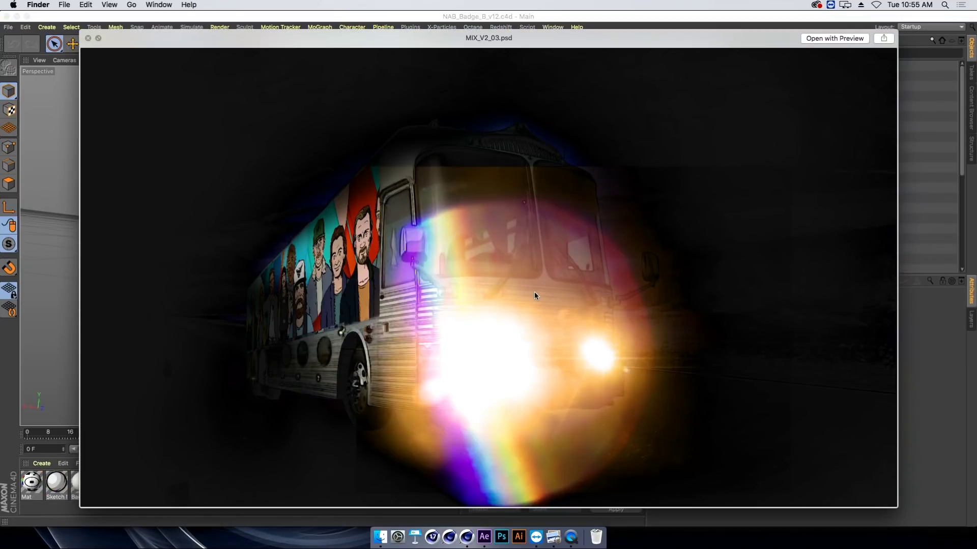
# Preview MIX_V2_06.psd in Quick Look and close the Red Giant Link window
pyautogui.press('Down')
pyautogui.press('Down')
pyautogui.press('Down')
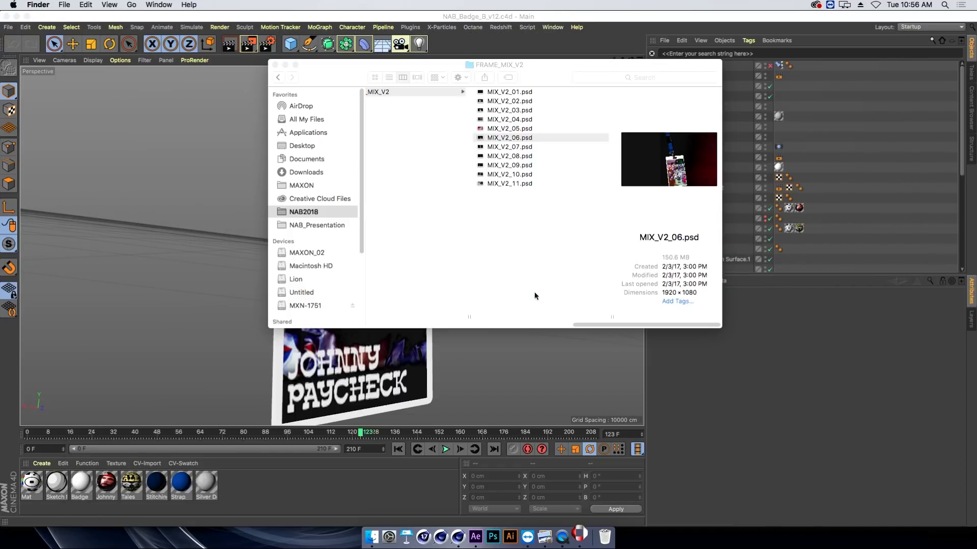
pyautogui.press('space')
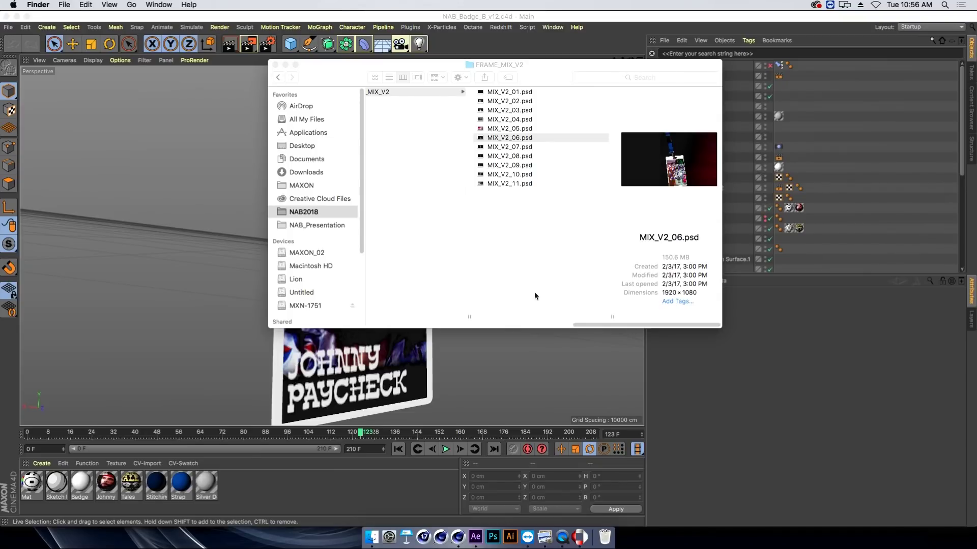
pyautogui.press('space')
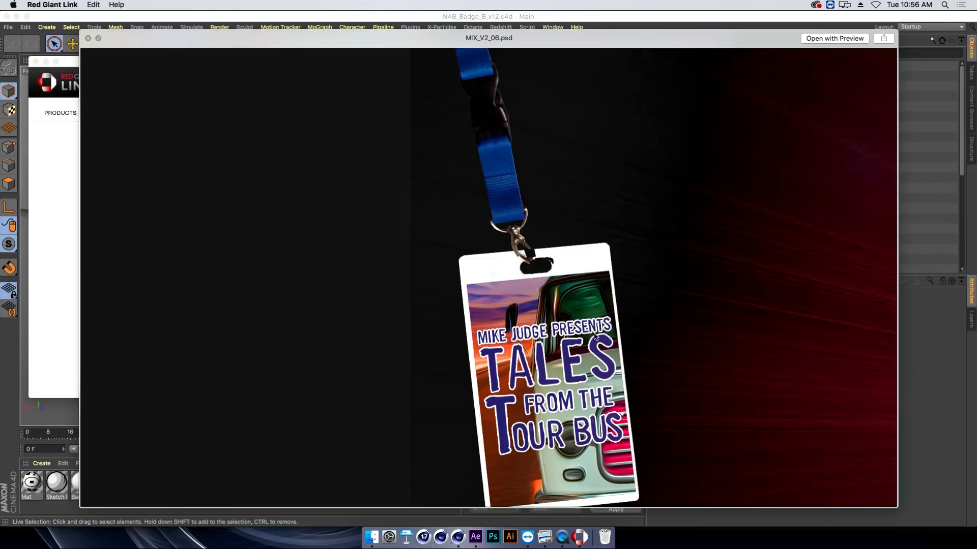
pyautogui.click(63, 138)
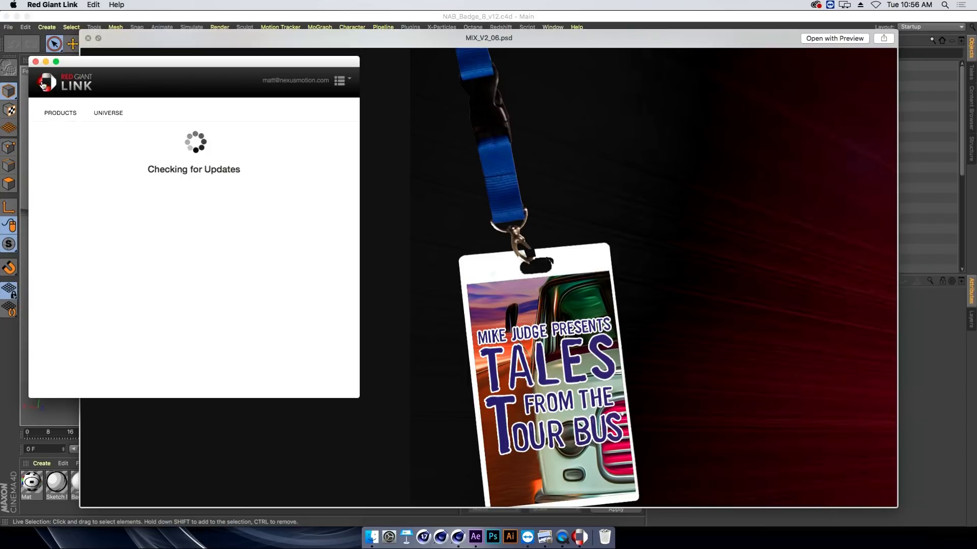
pyautogui.click(35, 62)
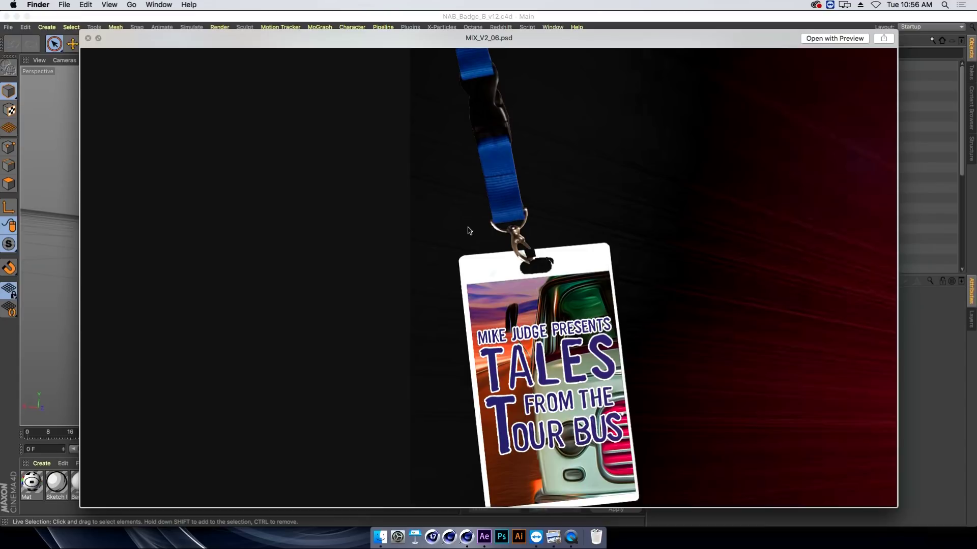
# Step from MIX_V2_05.psd through MIX_V2_06.psd to the MIX_V2_07.psd close-up badge render
pyautogui.press('Up')
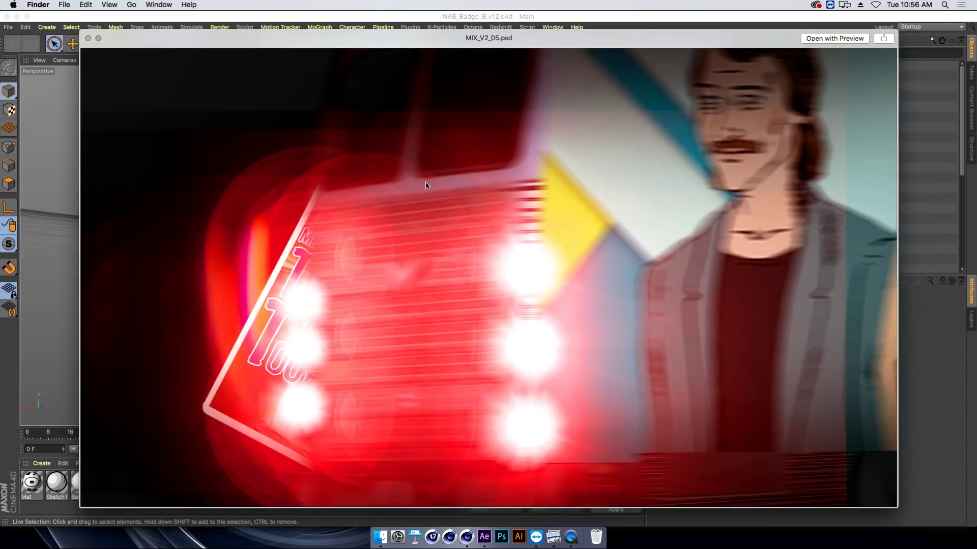
pyautogui.press('Down')
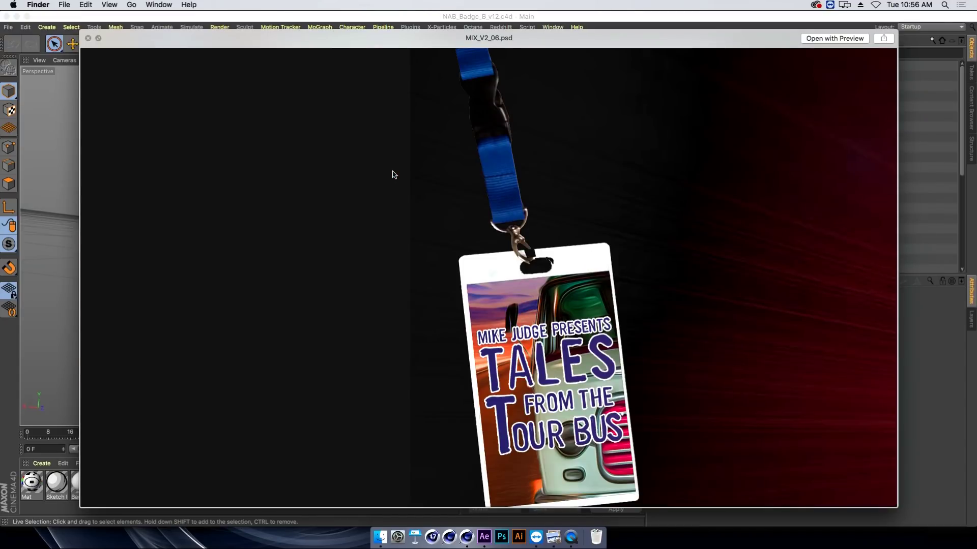
pyautogui.press('Down')
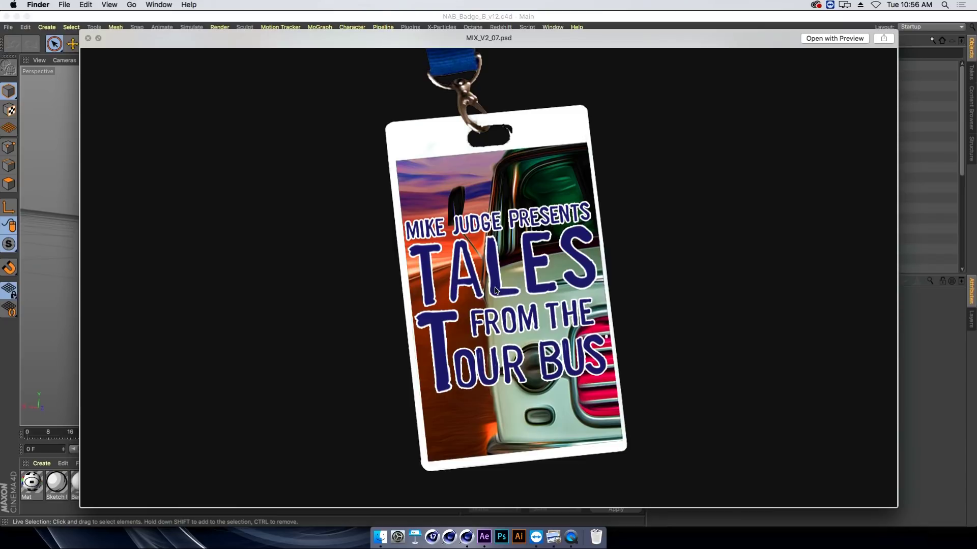
# Return to the badge scene and play the swing animation from frame 0
pyautogui.press('super+Tab')
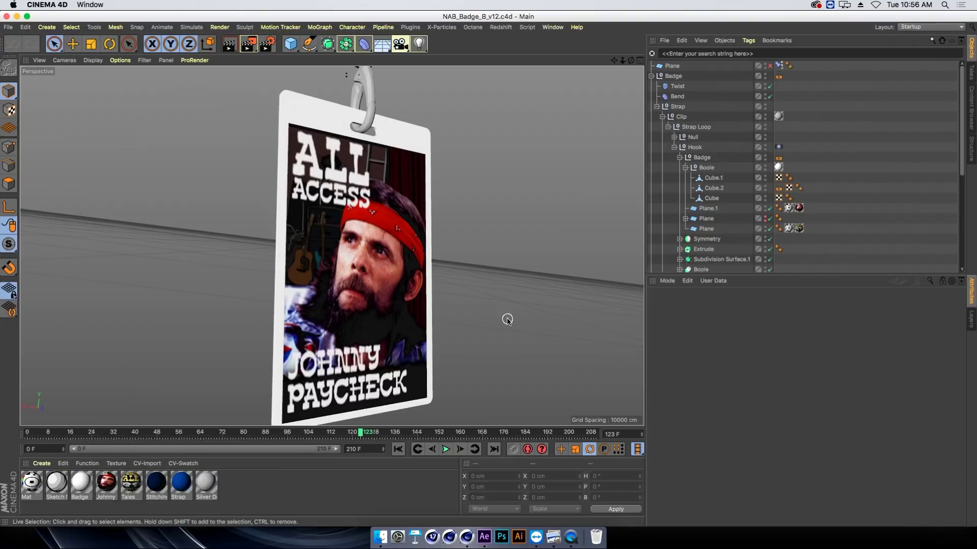
pyautogui.click(28, 433)
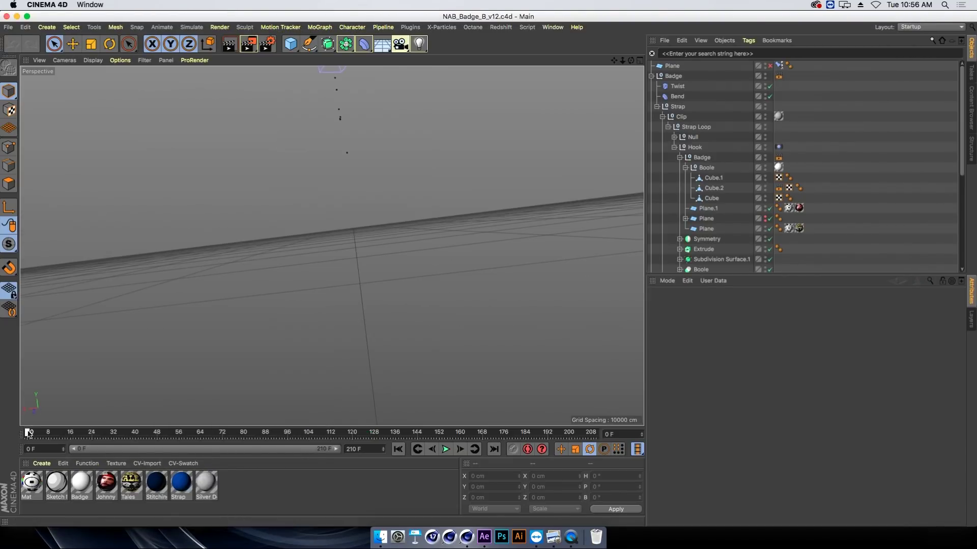
pyautogui.press('F8')
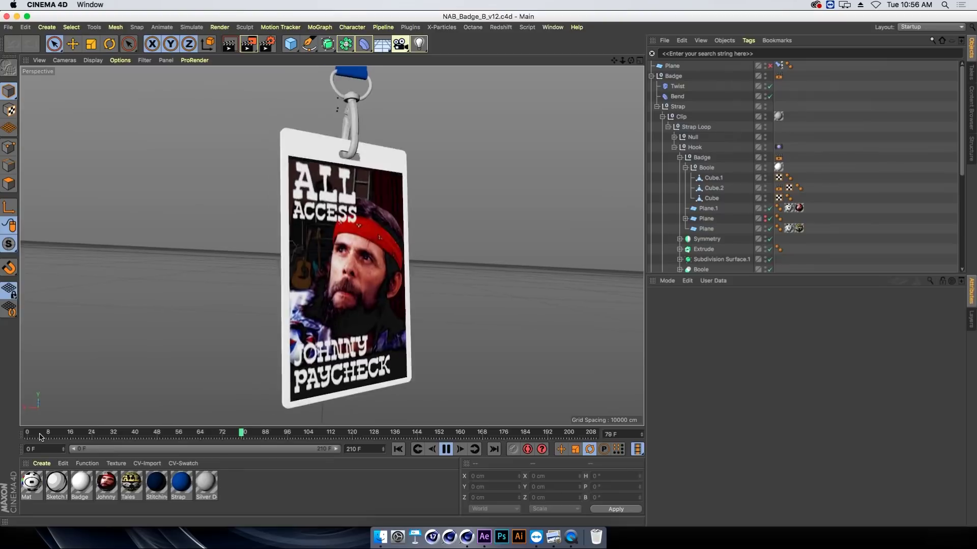
pyautogui.press('F8')
# Replay the swing from frame 0, then switch to NAB_Badge_B_v12_NoANIM_v01.c4d
pyautogui.moveTo(51, 436); pyautogui.dragTo(6, 431)
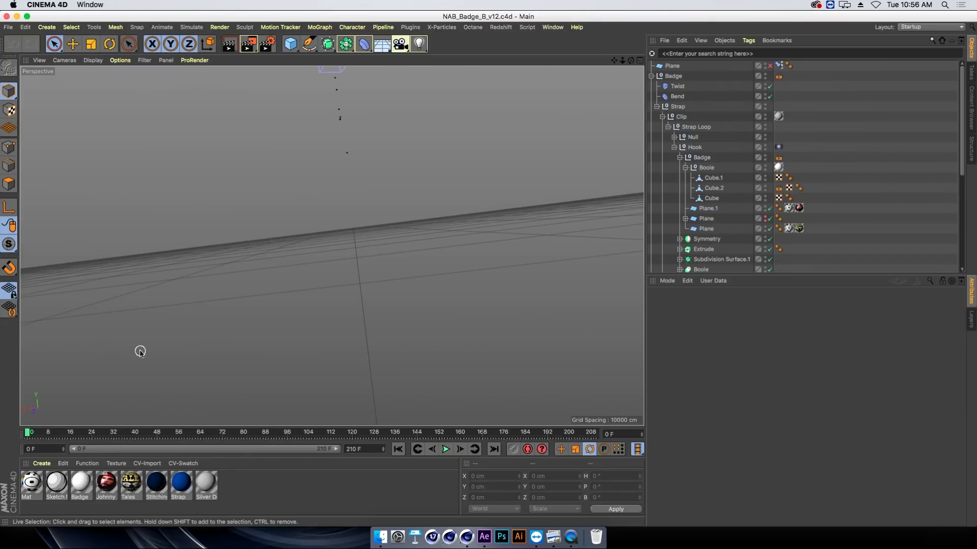
pyautogui.press('F8')
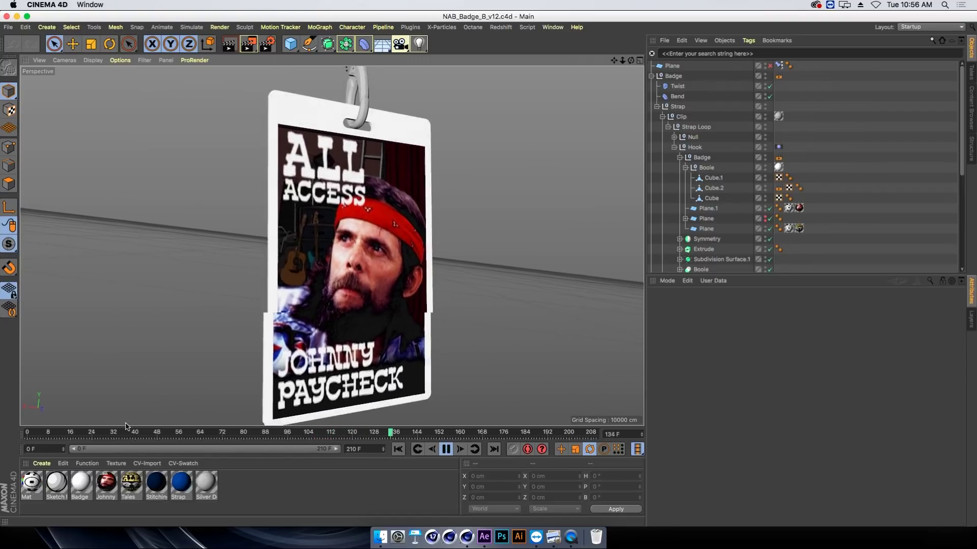
pyautogui.press('F8')
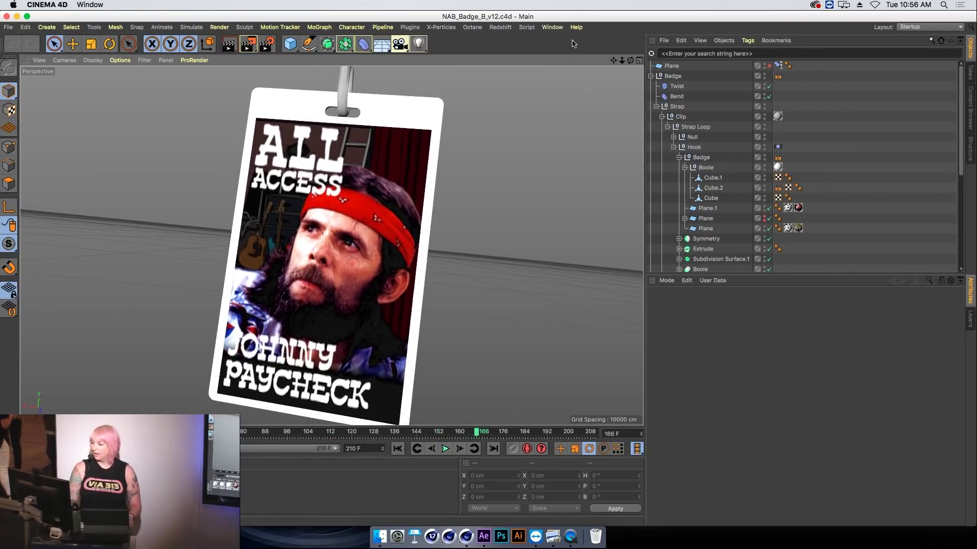
pyautogui.click(552, 27)
pyautogui.click(583, 314)
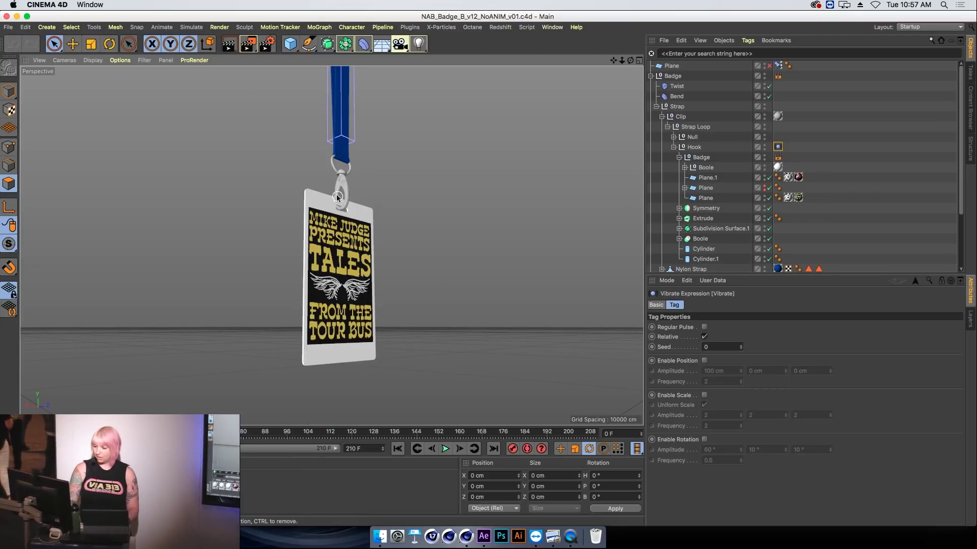
# Zoom, orbit and pan around the strap, ring and hook clip, then start new project Untitled 2
pyautogui.scroll(6, 338, 198)
pyautogui.keyDown('alt'); pyautogui.moveTo(337, 213); pyautogui.dragTo(357, 336, button='middle'); pyautogui.keyUp('alt')
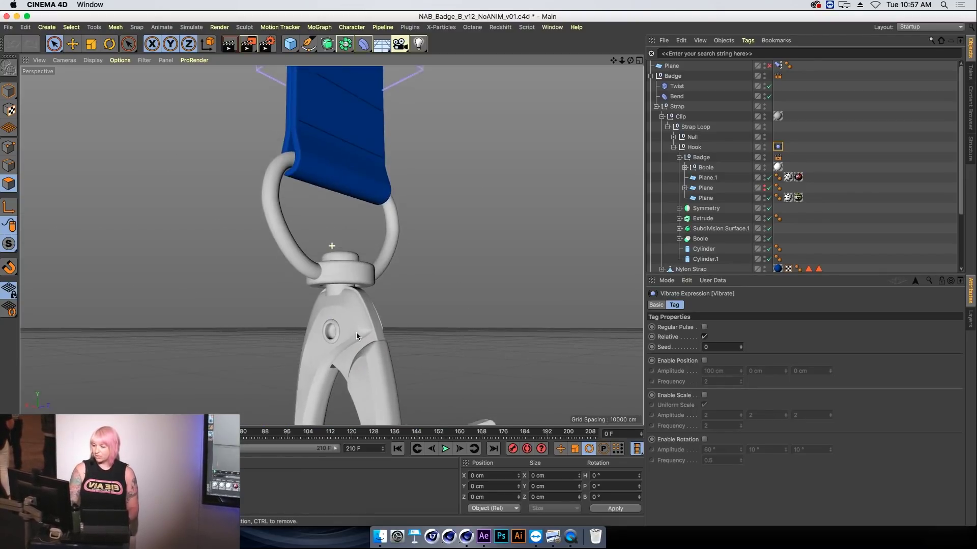
pyautogui.moveTo(357, 335)
pyautogui.keyDown('alt'); pyautogui.mouseDown()
pyautogui.moveTo(415, 274)
pyautogui.moveTo(379, 248)
pyautogui.moveTo(358, 153)
pyautogui.moveTo(396, 199)
pyautogui.moveTo(331, 245)
pyautogui.moveTo(350, 360)
pyautogui.mouseUp(); pyautogui.keyUp('alt')
pyautogui.scroll(3, 358, 152)
pyautogui.scroll(-3, 376, 214)
pyautogui.scroll(3, 363, 221)
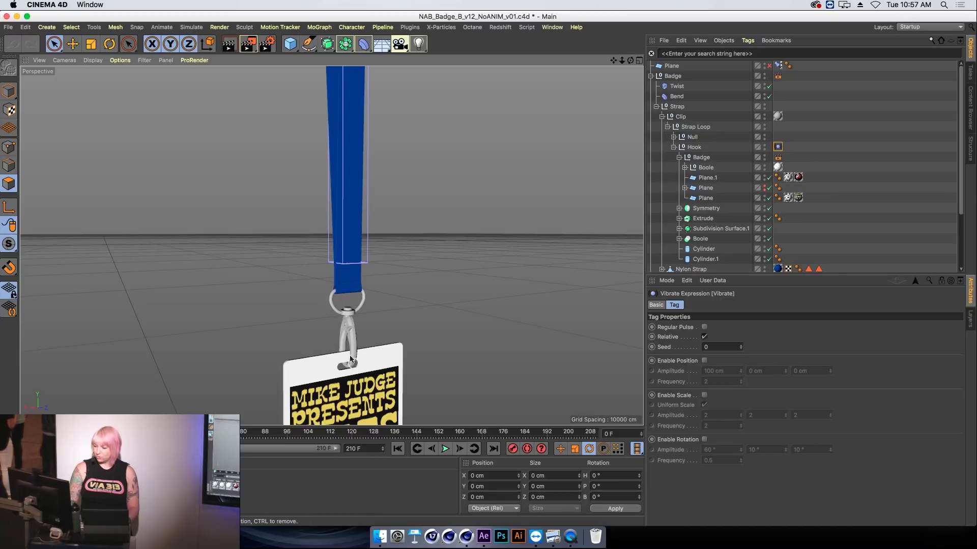
pyautogui.keyDown('alt'); pyautogui.moveTo(347, 296); pyautogui.dragTo(341, 120, button='middle'); pyautogui.keyUp('alt')
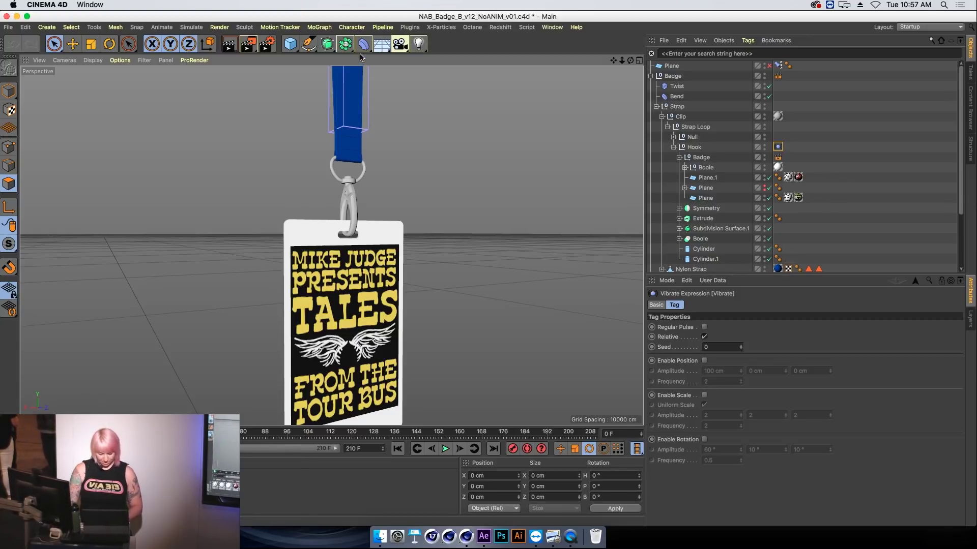
pyautogui.press('super+n')
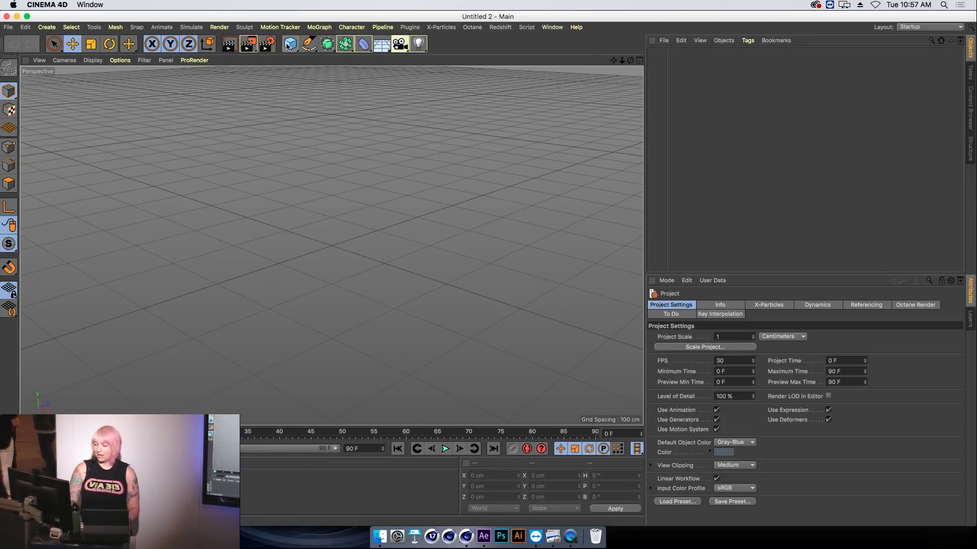
# Add a cube and reshape it into a thin square pillar about 395 cm tall
pyautogui.click(290, 46)
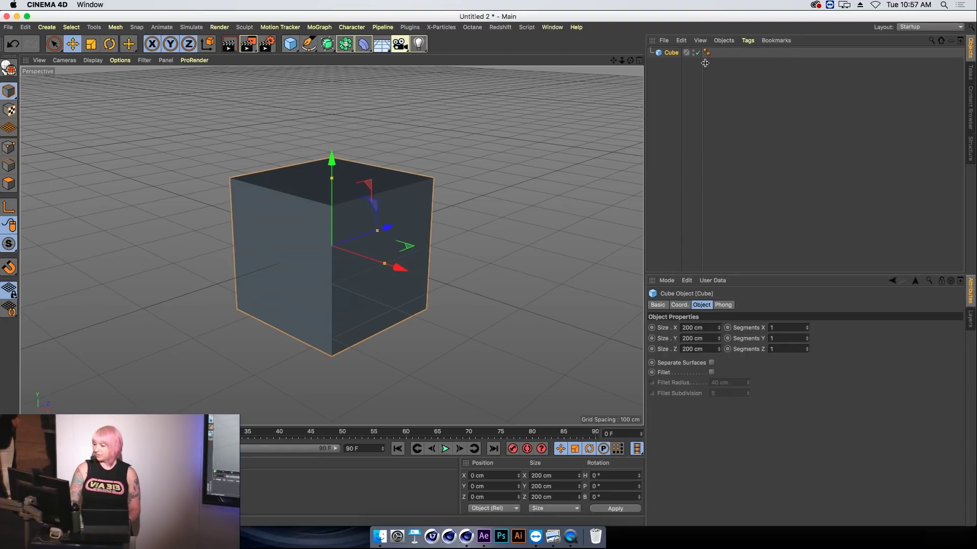
pyautogui.moveTo(384, 263); pyautogui.dragTo(333, 256)
pyautogui.moveTo(377, 230); pyautogui.dragTo(336, 247)
pyautogui.moveTo(331, 180); pyautogui.dragTo(332, 111)
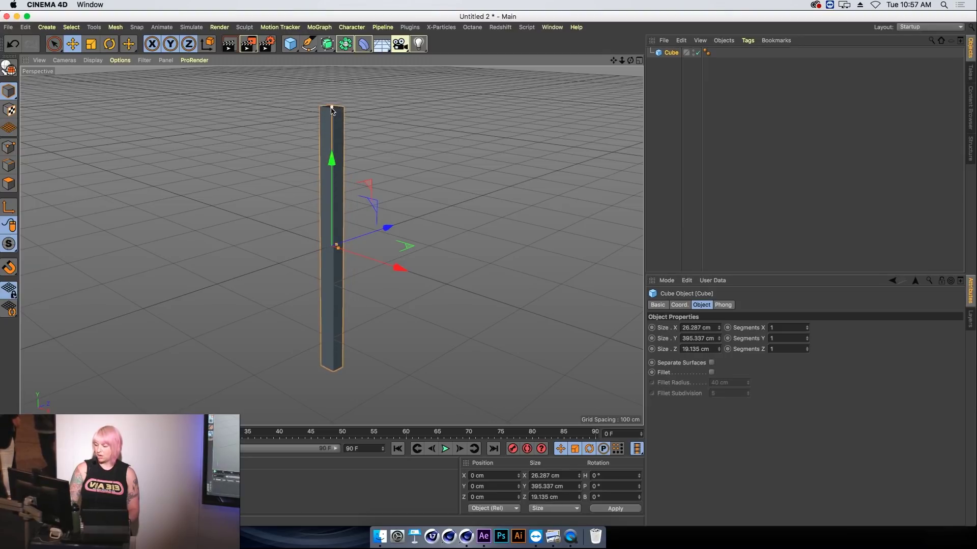
# Raise the pillar's height segments to 21 and show Gouraud Shading (Lines)
pyautogui.click(806, 337)
pyautogui.click(806, 337)
pyautogui.click(806, 337)
pyautogui.write('8')
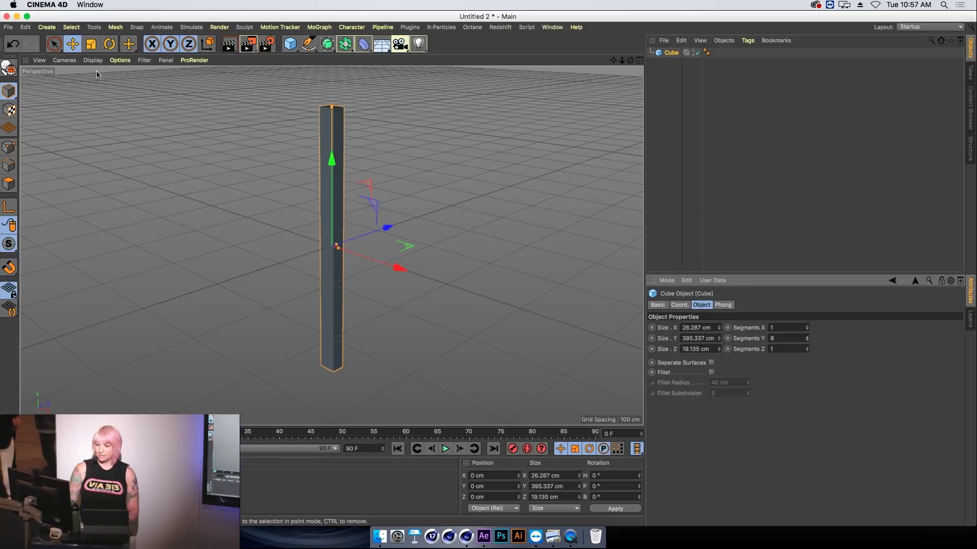
pyautogui.click(93, 60)
pyautogui.click(99, 87)
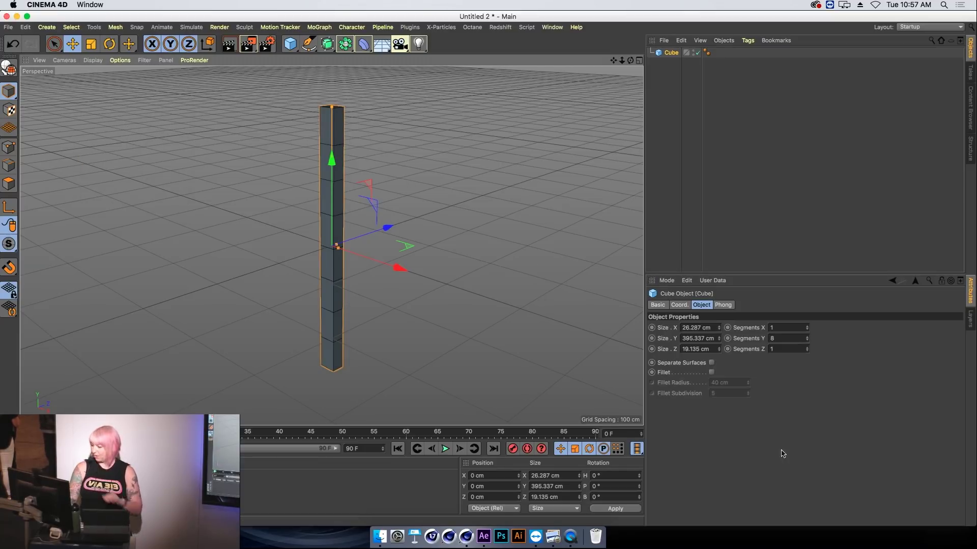
pyautogui.click(806, 337)
pyautogui.click(806, 337)
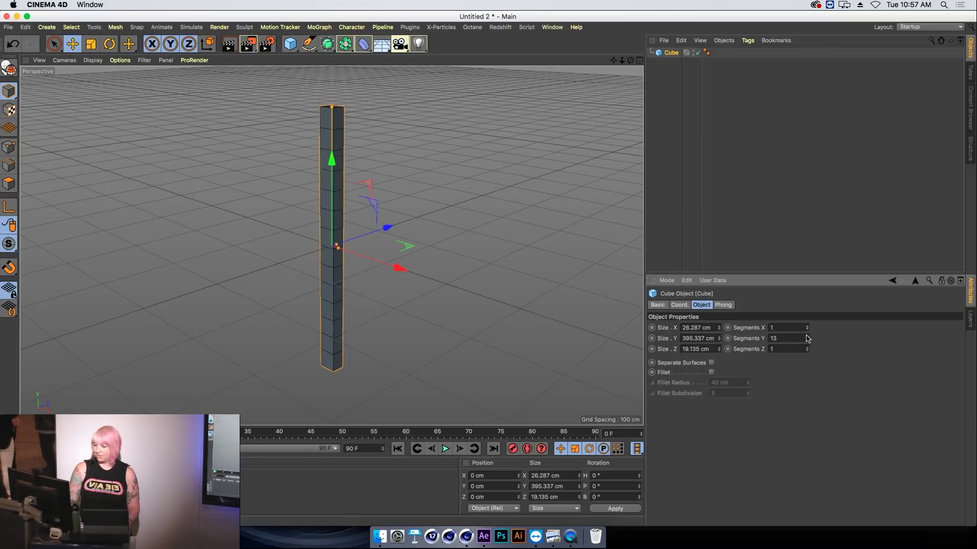
pyautogui.click(806, 337)
pyautogui.click(806, 336)
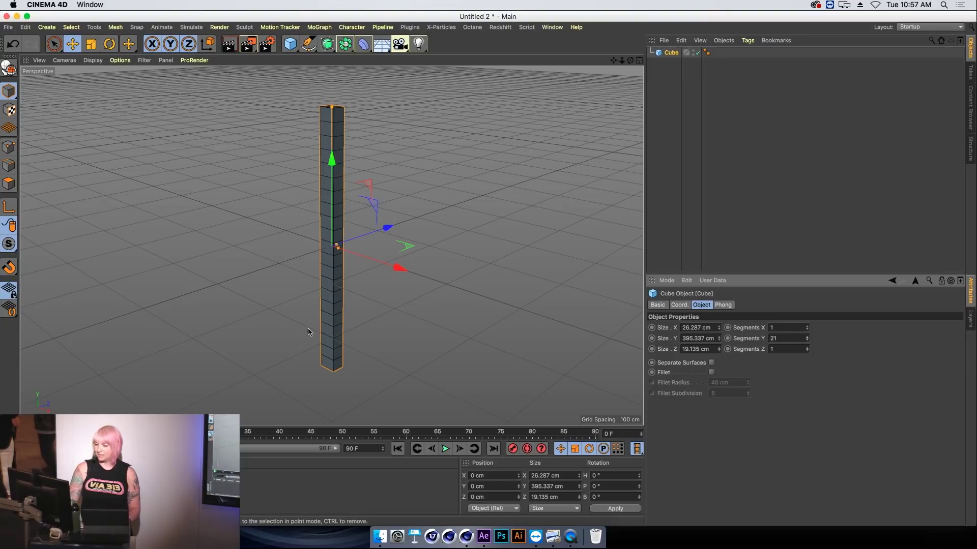
# Make the cube an editable polygon object without adding a deformer
pyautogui.click(364, 48)
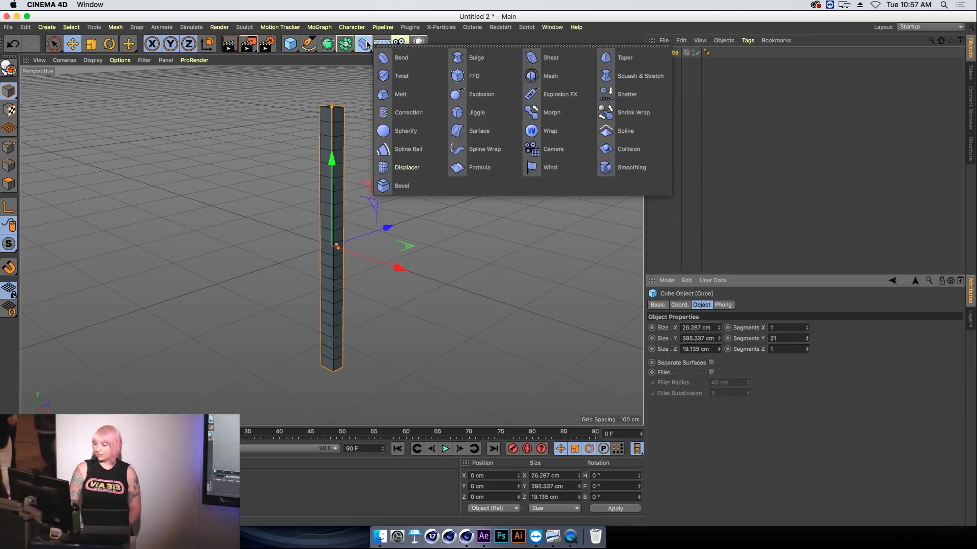
pyautogui.click(364, 62)
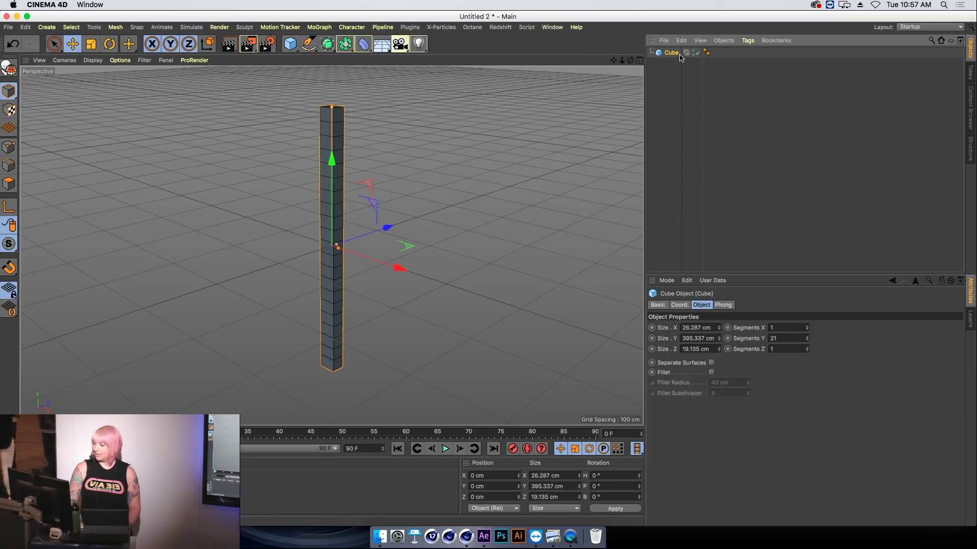
pyautogui.click(14, 69)
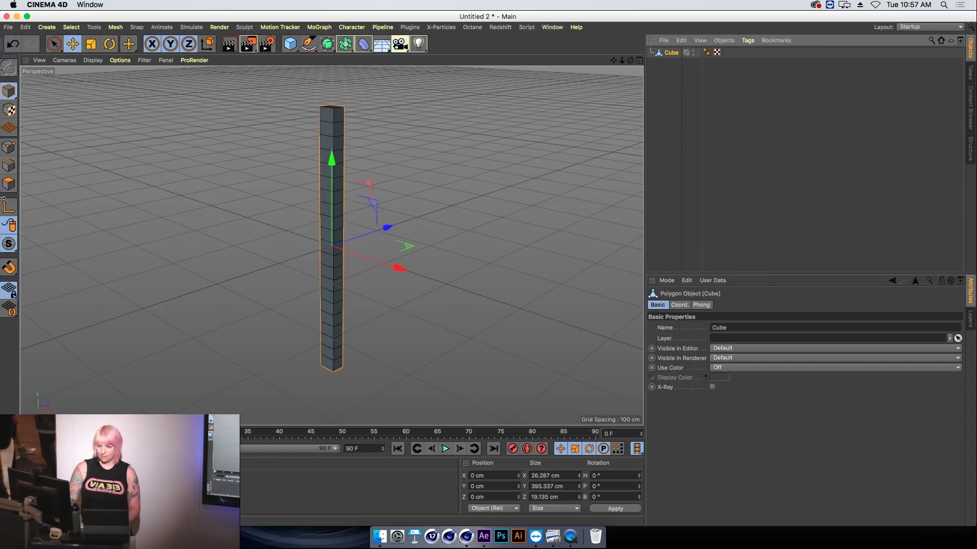
# In Axis mode, move the pillar's pivot up to its top
pyautogui.press('l')
pyautogui.moveTo(332, 160); pyautogui.dragTo(325, 179)
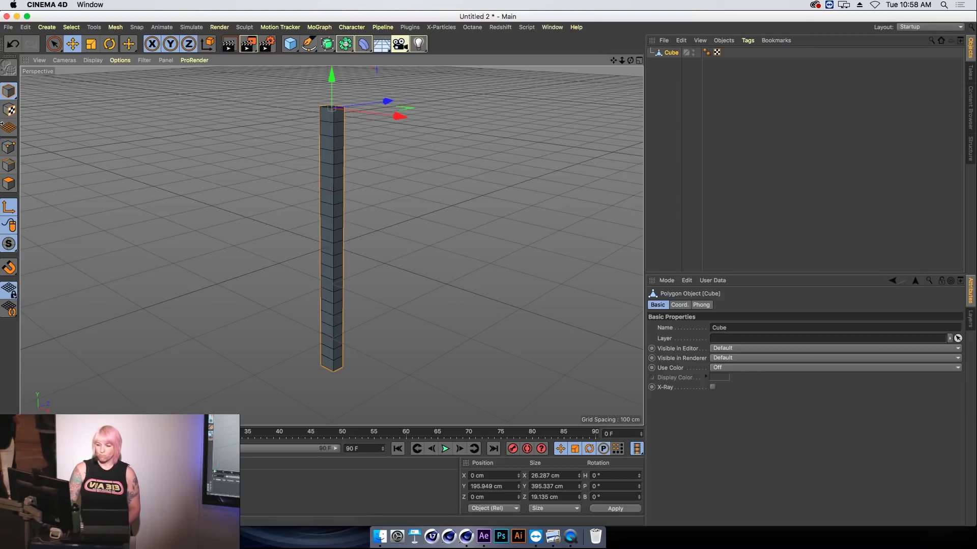
pyautogui.click(9, 207)
# Test-rotate the pillar from its new pivot, undo it, and reselect the pillar
pyautogui.press('r')
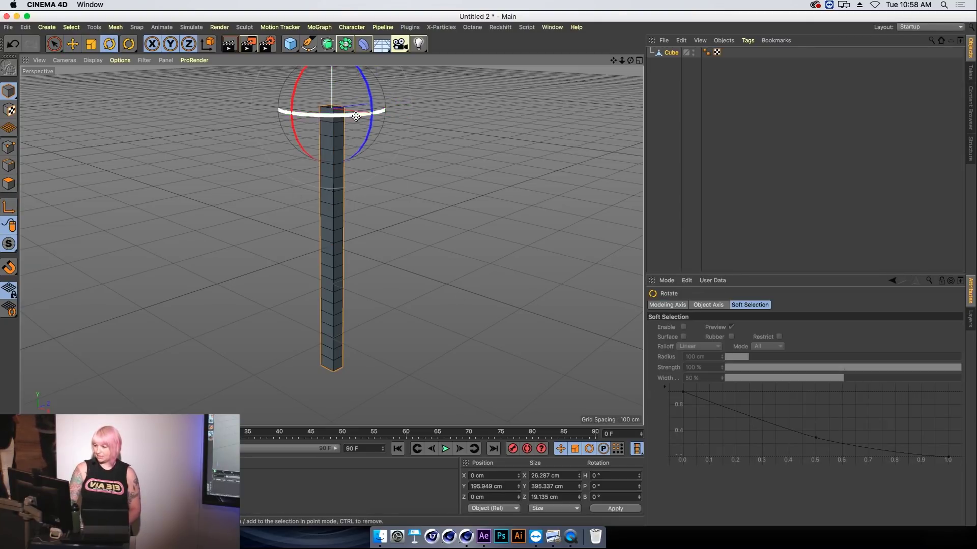
pyautogui.moveTo(374, 101)
pyautogui.mouseDown()
pyautogui.moveTo(373, 137)
pyautogui.moveTo(370, 127)
pyautogui.mouseUp()
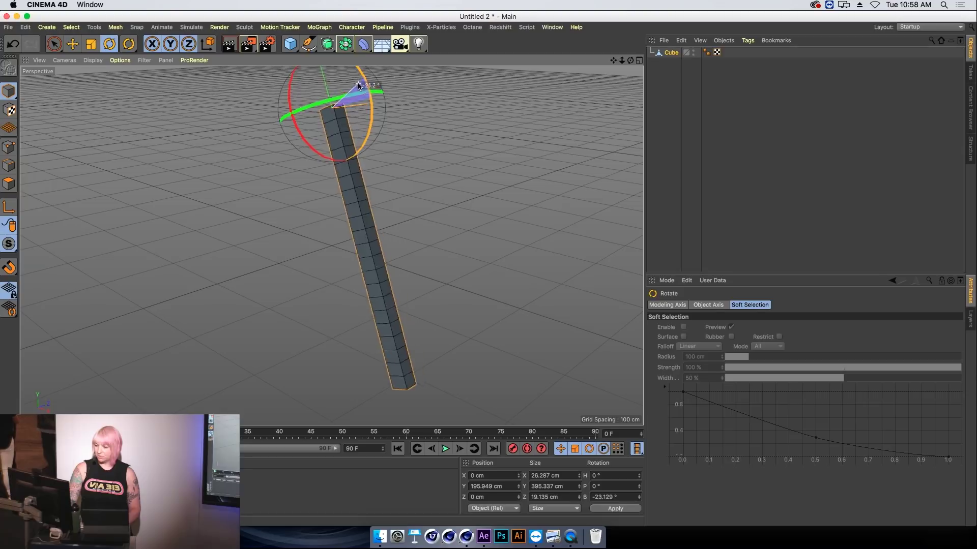
pyautogui.hotkey('ctrl', 'z')
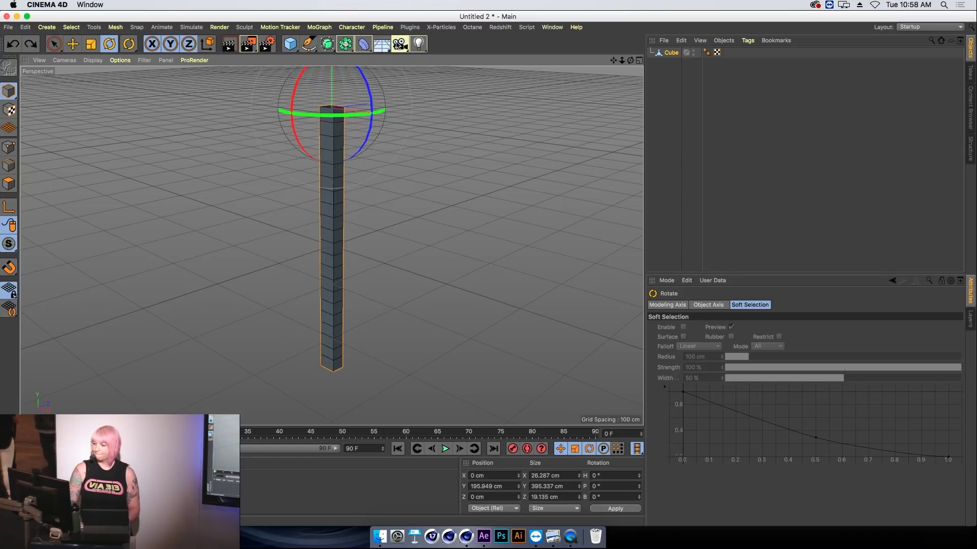
pyautogui.click(671, 53)
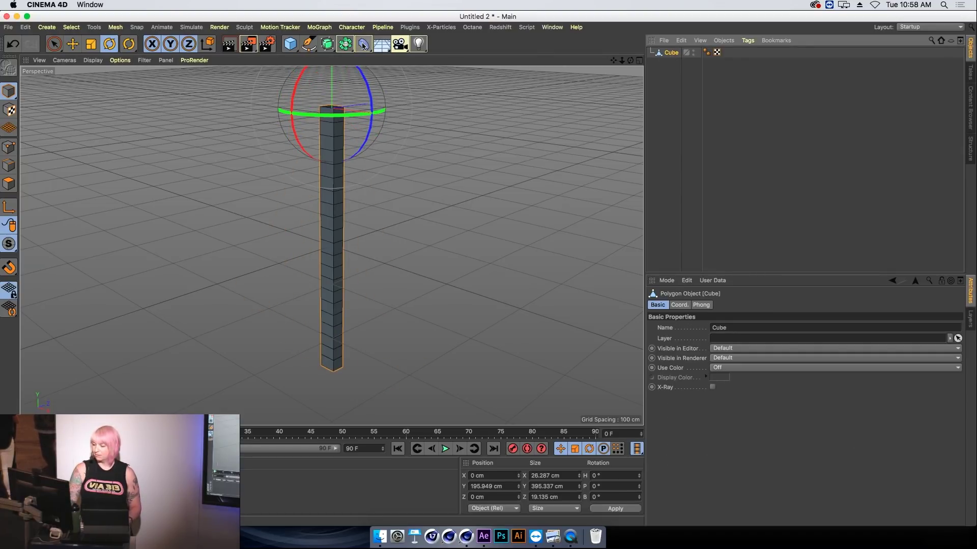
# Add a Bend deformer under the pillar, deleting the stray top-level one
pyautogui.keyDown('shift'); pyautogui.click(363, 46); pyautogui.keyUp('shift')
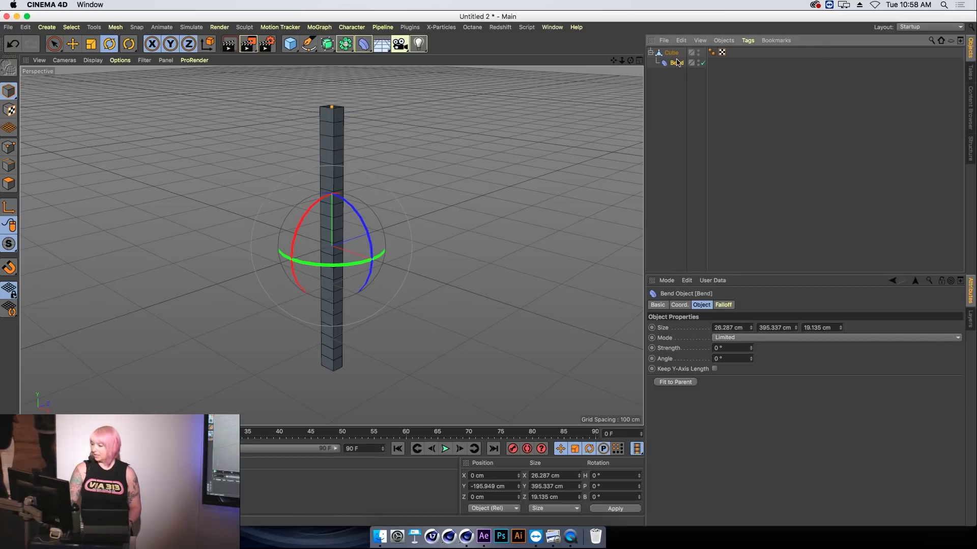
pyautogui.hotkey('ctrl', 'z')
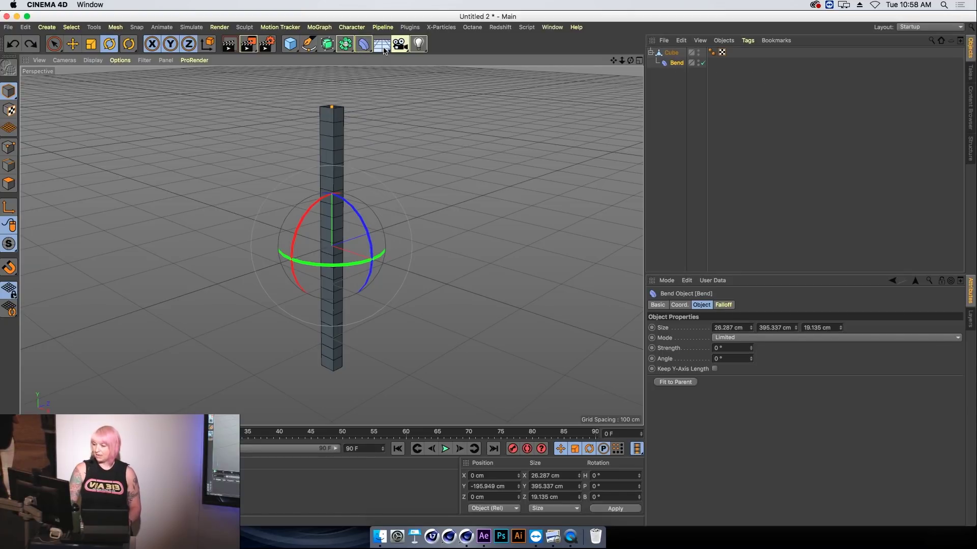
pyautogui.click(364, 45)
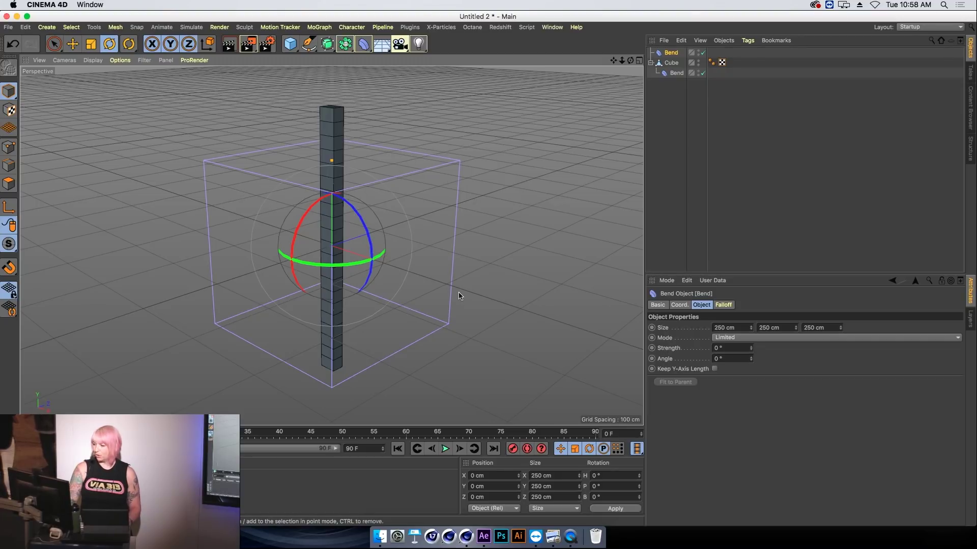
pyautogui.press('Delete')
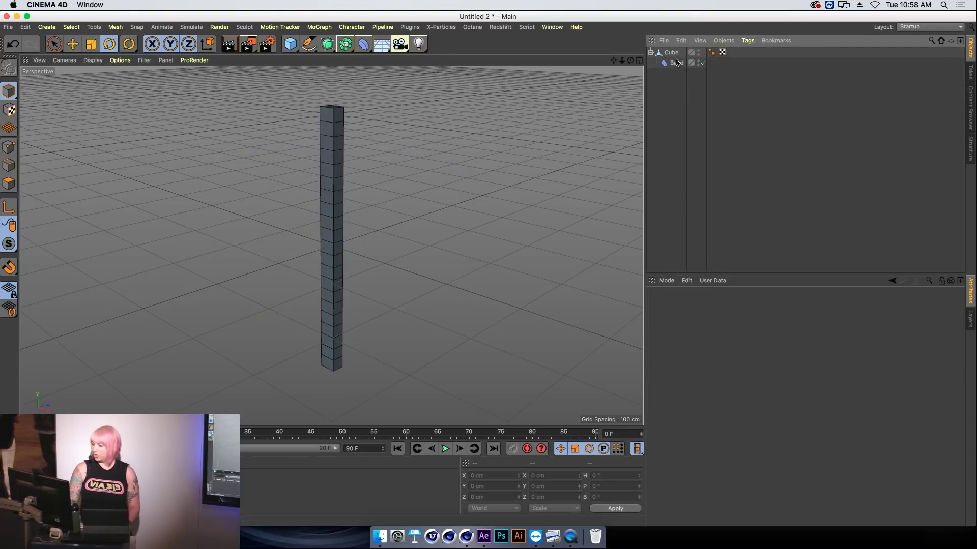
pyautogui.click(675, 55)
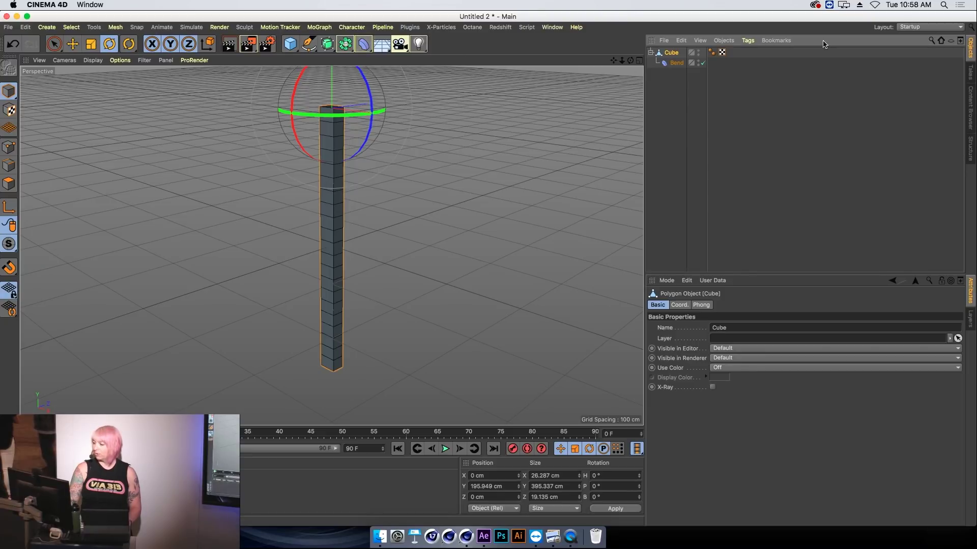
pyautogui.click(673, 65)
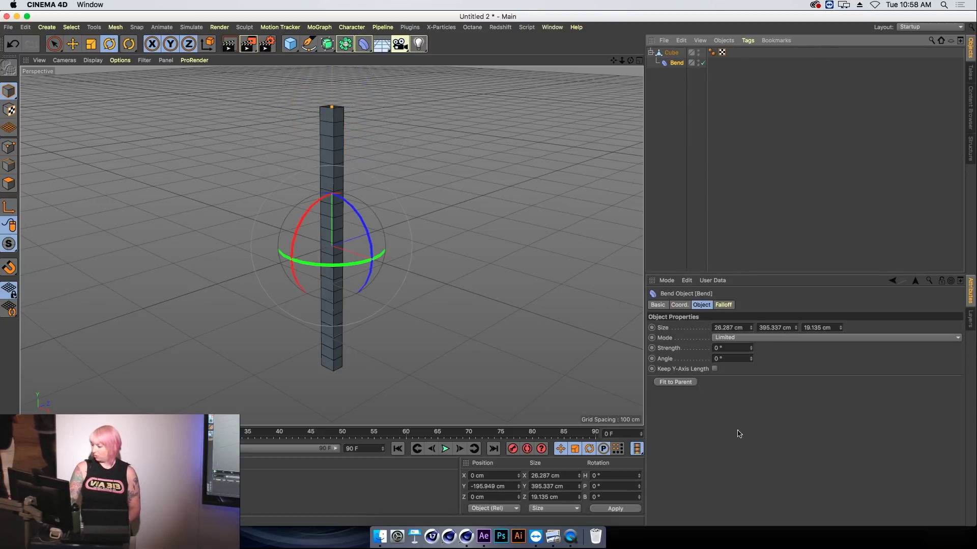
# Bend the pillar to -80° strength with Keep Y-Axis Length enabled
pyautogui.moveTo(750, 348)
pyautogui.mouseDown()
pyautogui.moveTo(794, 348)
pyautogui.moveTo(733, 340)
pyautogui.mouseUp()
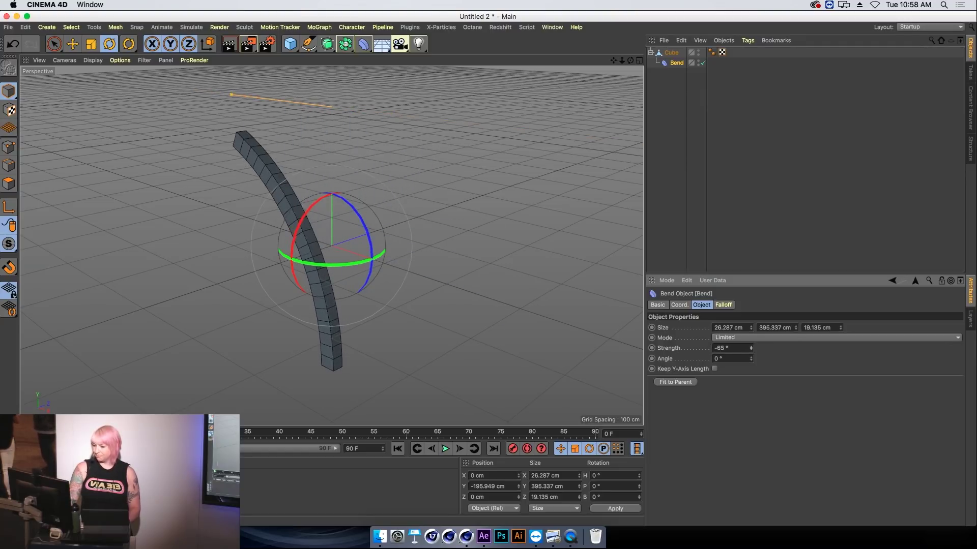
pyautogui.keyDown('alt'); pyautogui.moveTo(458, 254); pyautogui.dragTo(482, 268); pyautogui.keyUp('alt')
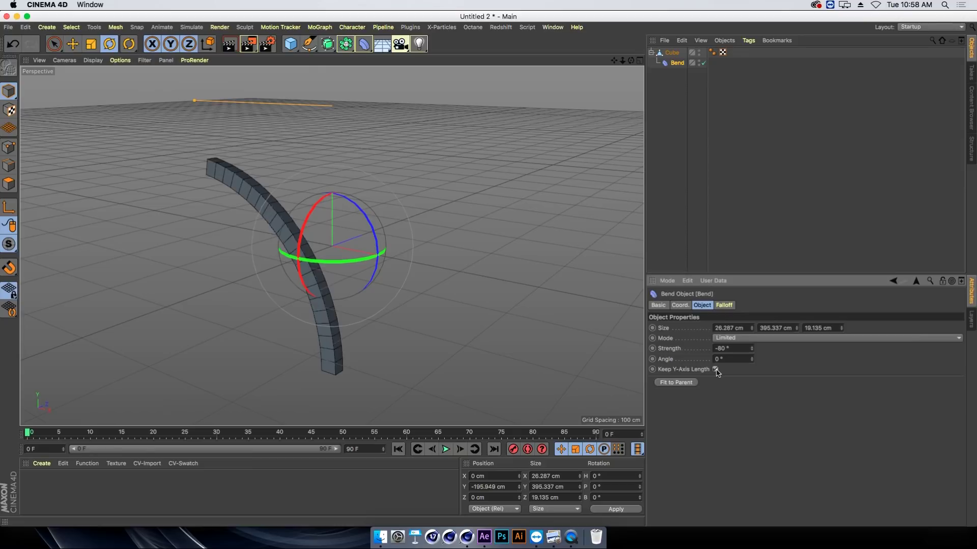
pyautogui.click(715, 370)
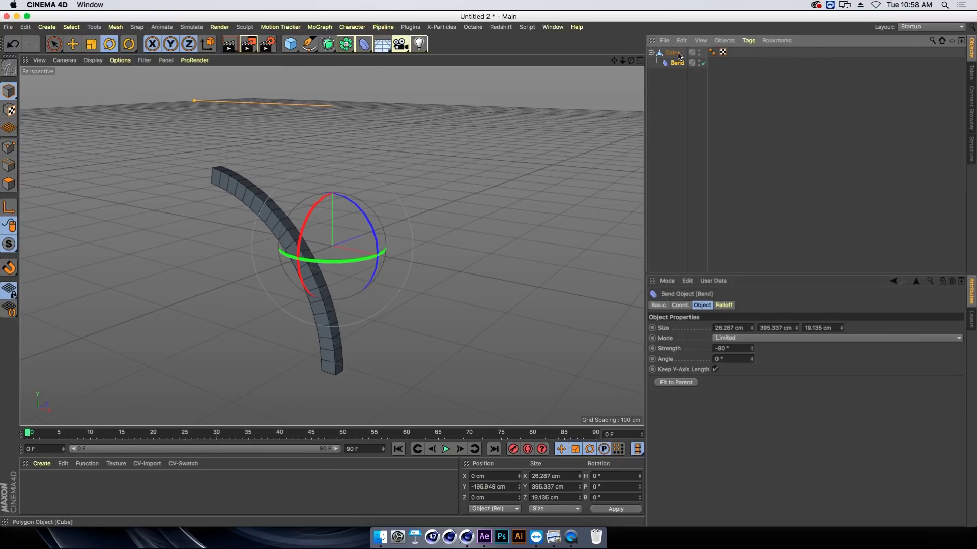
pyautogui.click(678, 52)
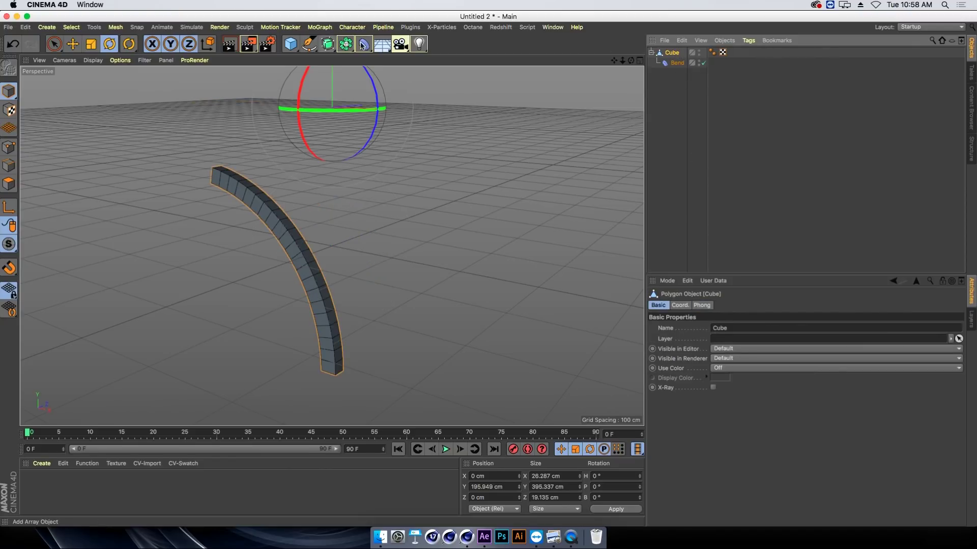
# Add a Twist deformer under the cube and start adjusting its angle
pyautogui.click(364, 47)
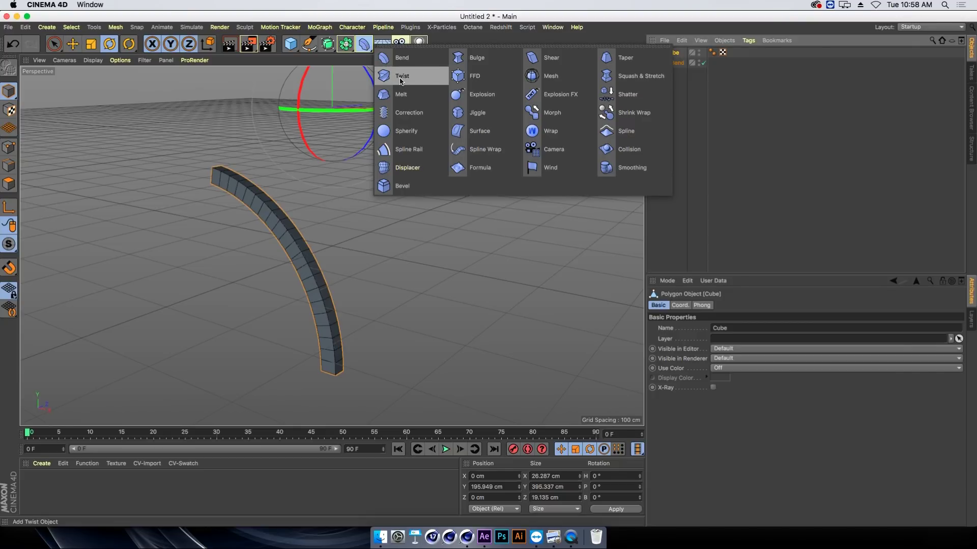
pyautogui.click(401, 77)
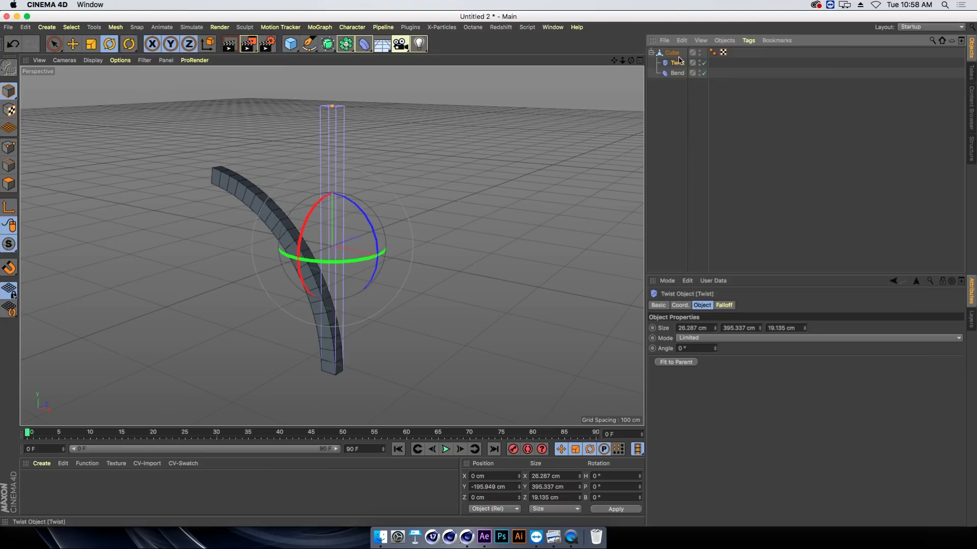
pyautogui.click(676, 73)
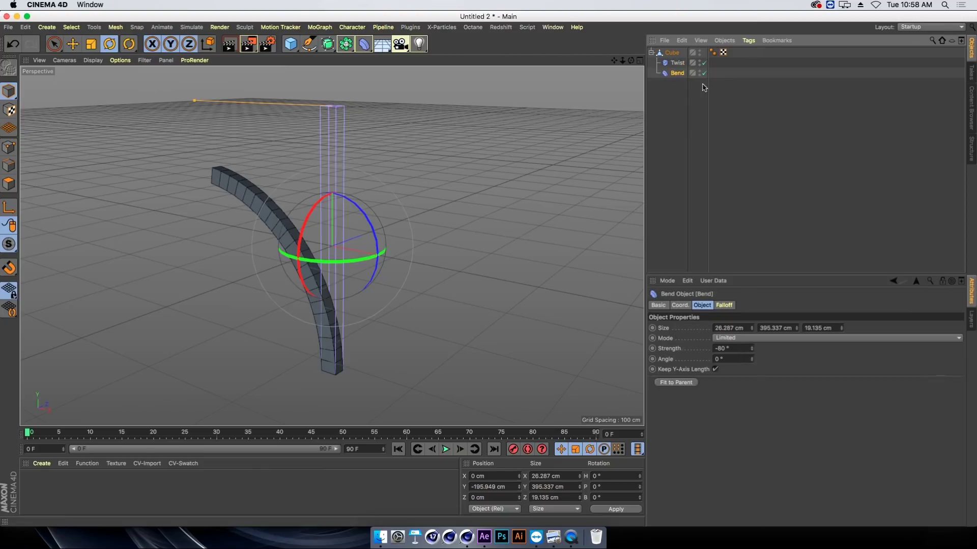
pyautogui.click(678, 65)
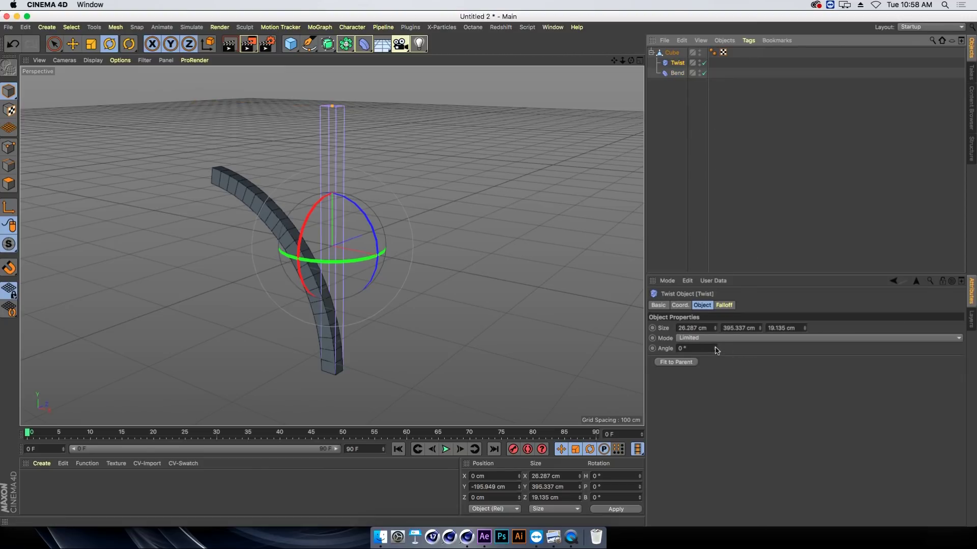
pyautogui.moveTo(716, 349)
pyautogui.mouseDown()
pyautogui.moveTo(715, 367)
pyautogui.moveTo(715, 336)
pyautogui.mouseUp()
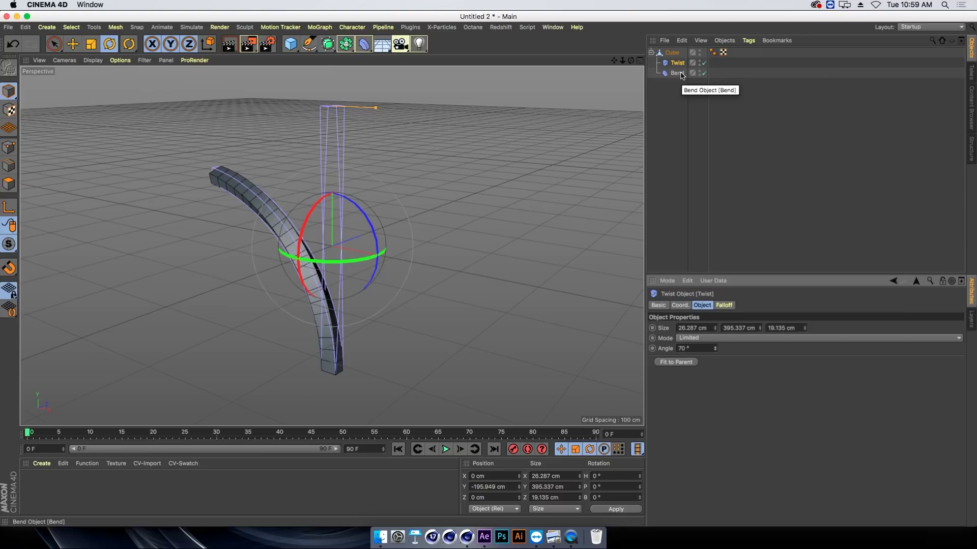
# Settle the Twist angle at 101° and order Twist above Bend under Cube
pyautogui.moveTo(680, 74); pyautogui.dragTo(677, 62)
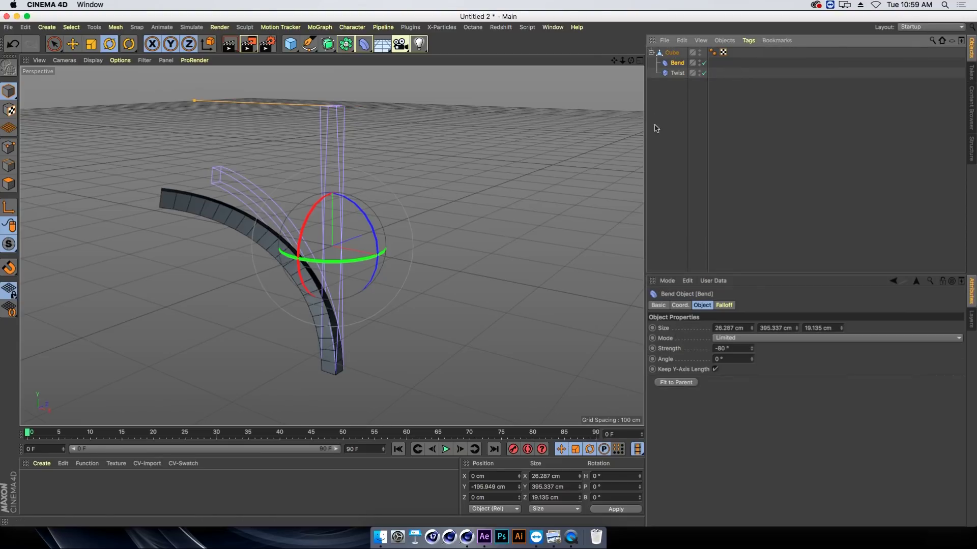
pyautogui.click(677, 73)
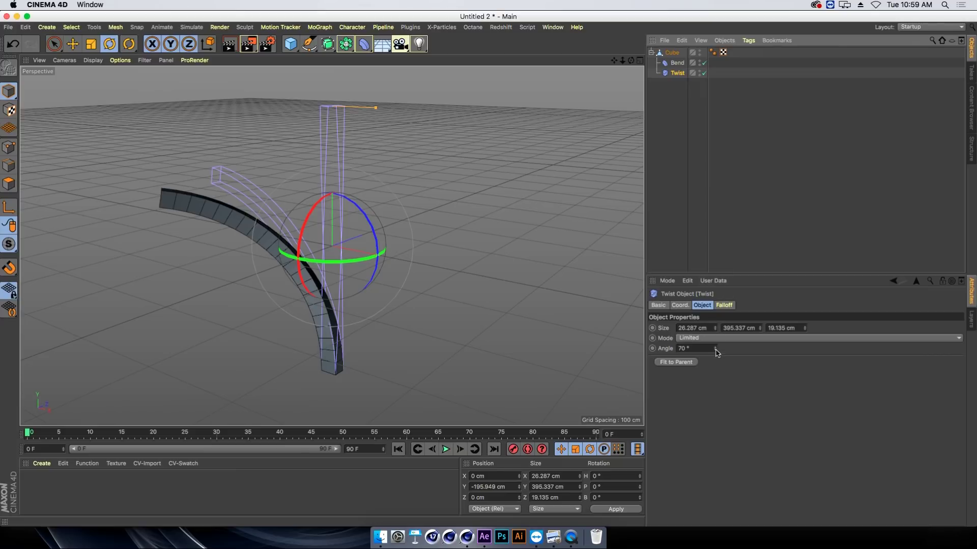
pyautogui.moveTo(715, 349); pyautogui.dragTo(719, 354)
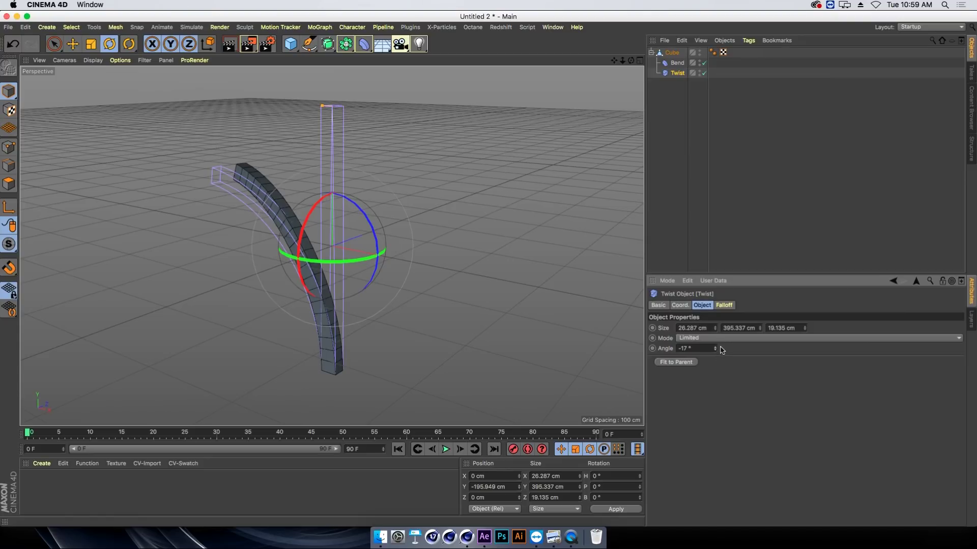
pyautogui.moveTo(715, 349); pyautogui.dragTo(715, 305)
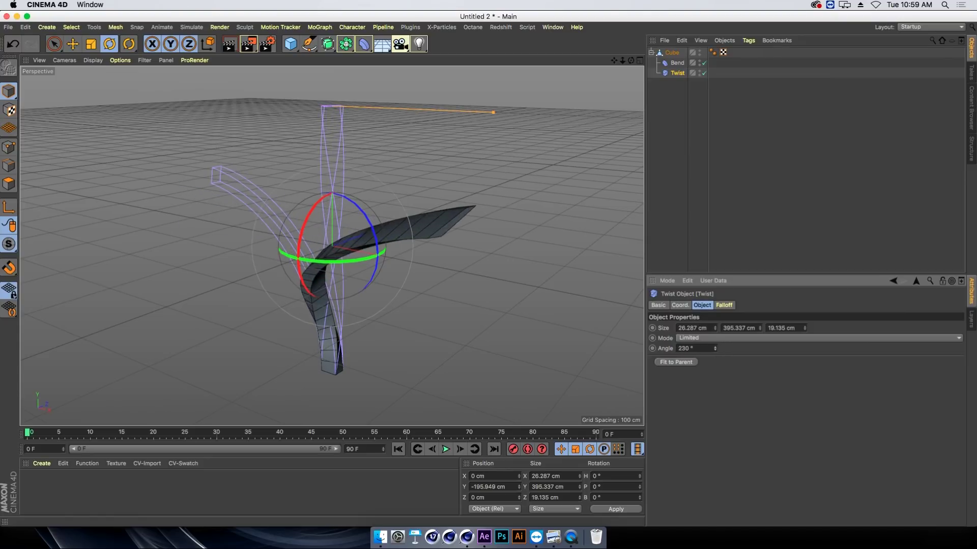
pyautogui.moveTo(715, 349)
pyautogui.mouseDown()
pyautogui.moveTo(715, 373)
pyautogui.moveTo(715, 343)
pyautogui.mouseUp()
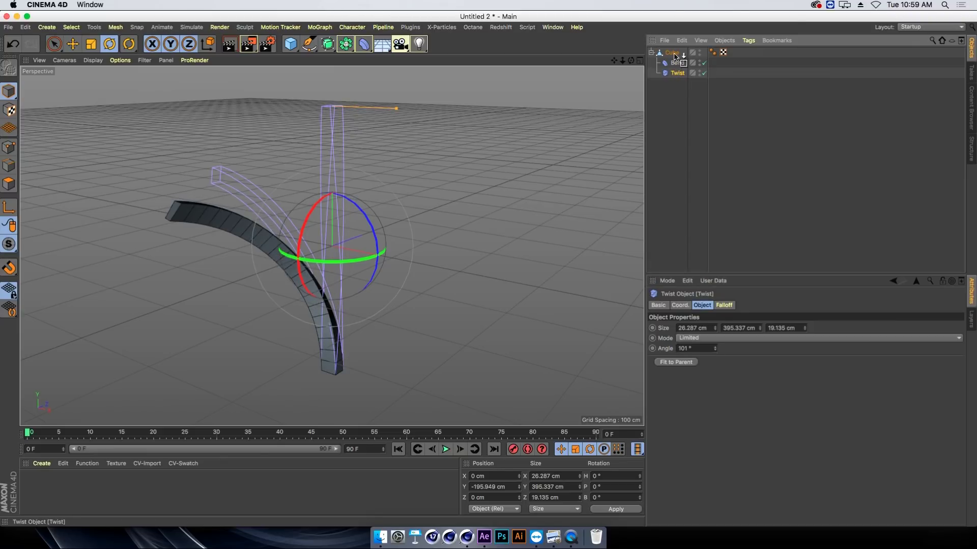
pyautogui.moveTo(677, 73); pyautogui.dragTo(680, 67)
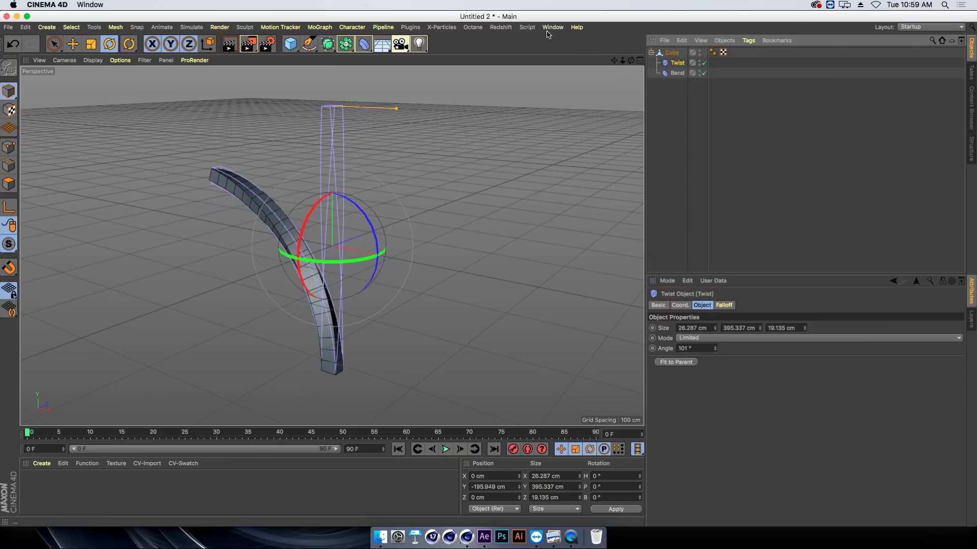
pyautogui.click(672, 53)
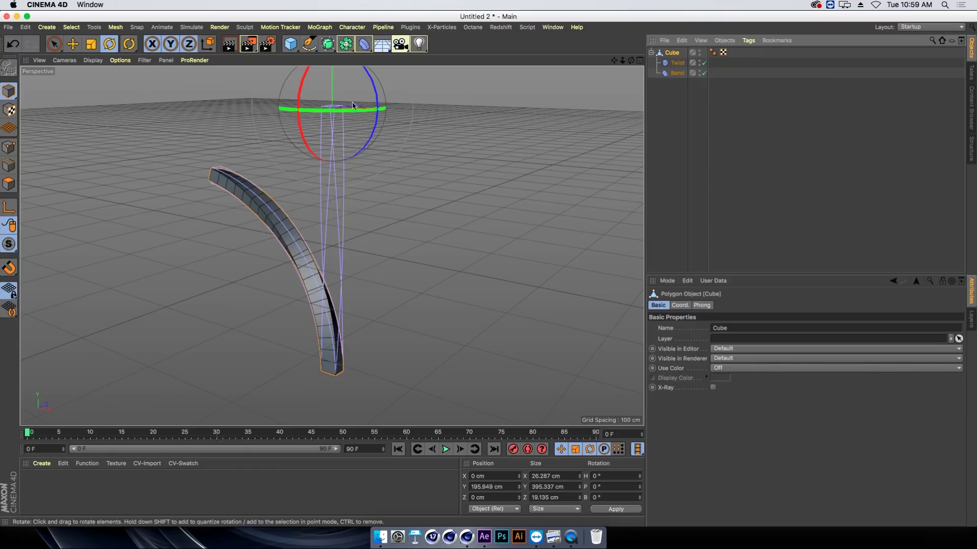
# Switch to NAB_Badge_B_v12_NoANIM_v01.c4d and orbit and pan around the badge and strap
pyautogui.click(558, 28)
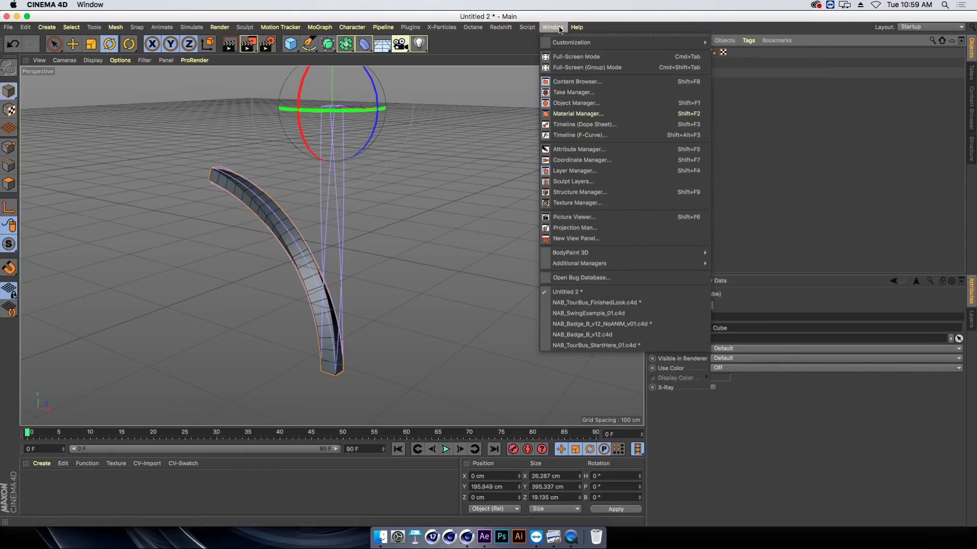
pyautogui.click(590, 324)
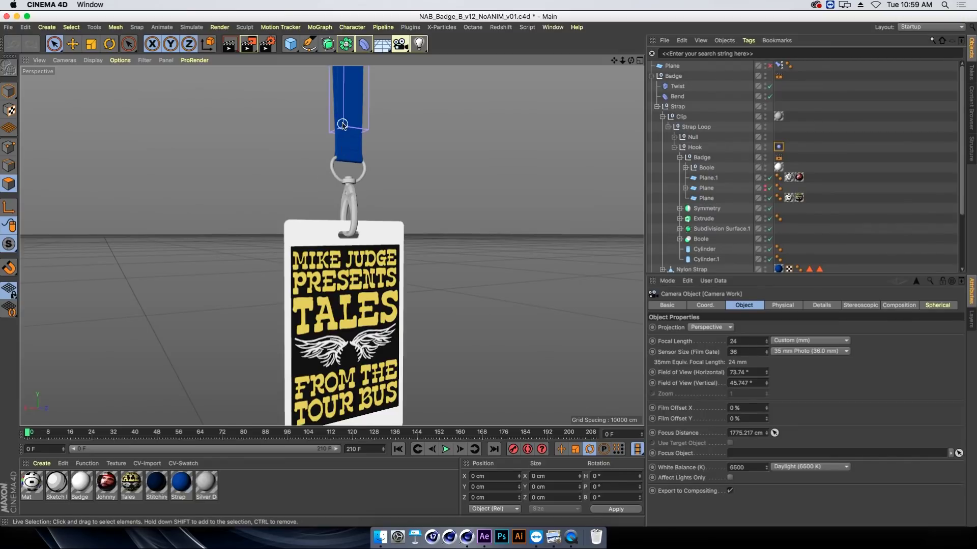
pyautogui.keyDown('alt'); pyautogui.moveTo(329, 169); pyautogui.dragTo(321, 160); pyautogui.keyUp('alt')
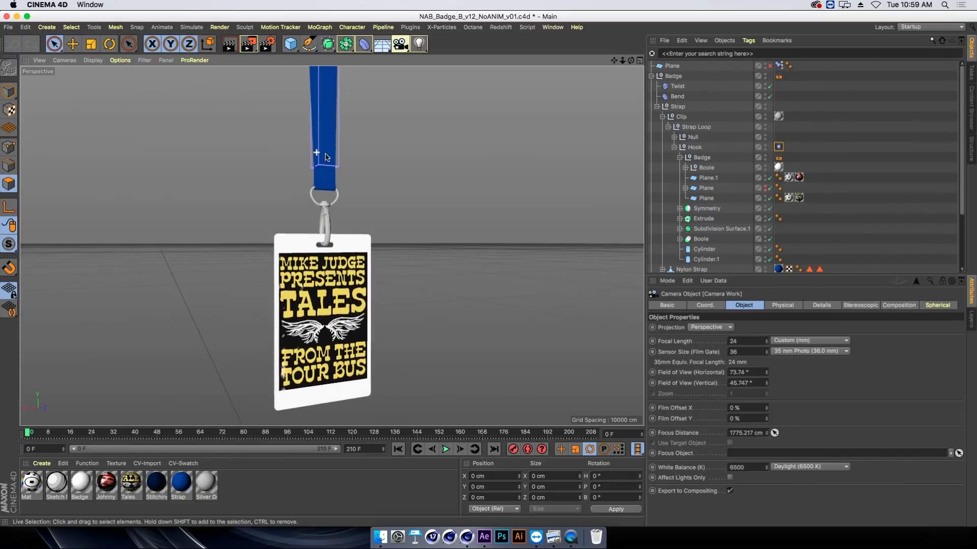
pyautogui.keyDown('alt'); pyautogui.moveTo(322, 161); pyautogui.dragTo(323, 178, button='middle'); pyautogui.keyUp('alt')
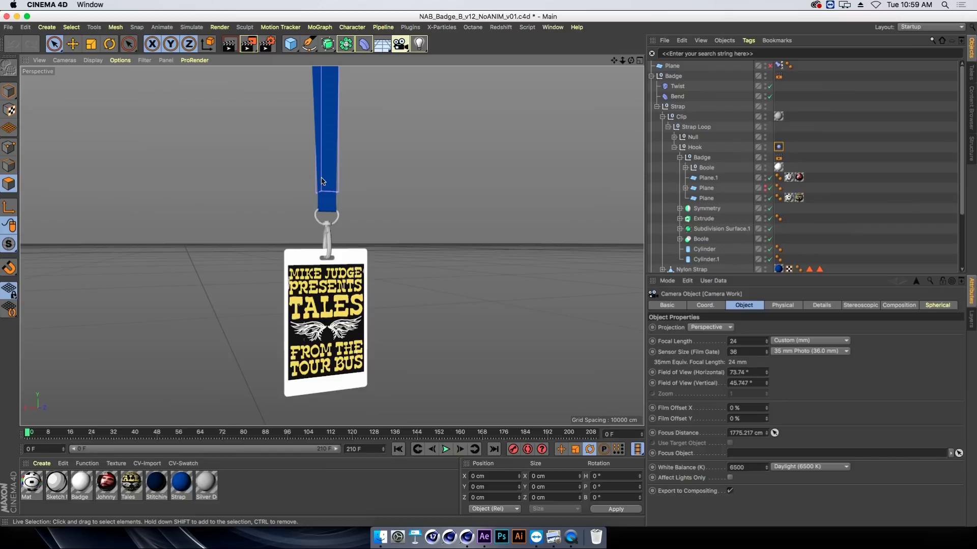
# Inspect the Strap, Strap Loop and inner Null objects in the Object Manager
pyautogui.click(687, 107)
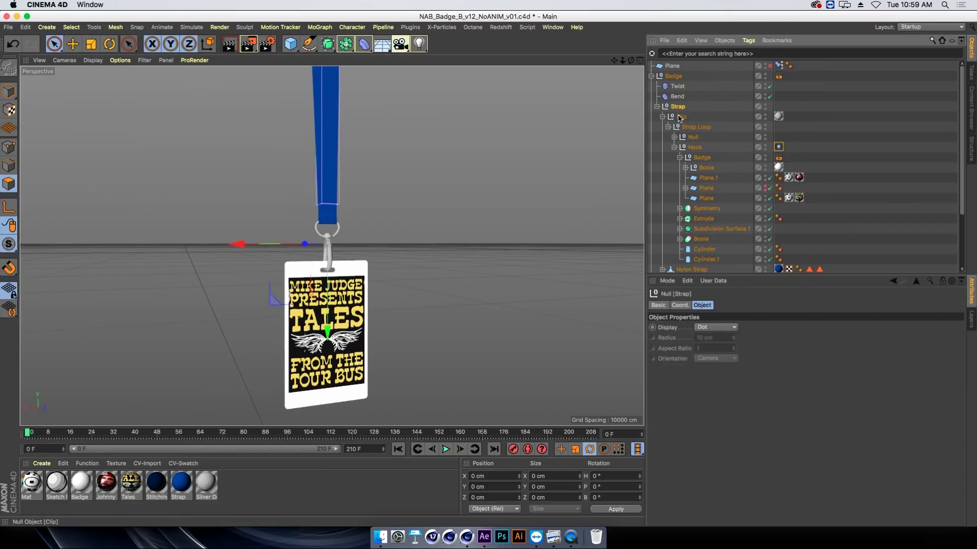
pyautogui.click(692, 128)
pyautogui.click(693, 137)
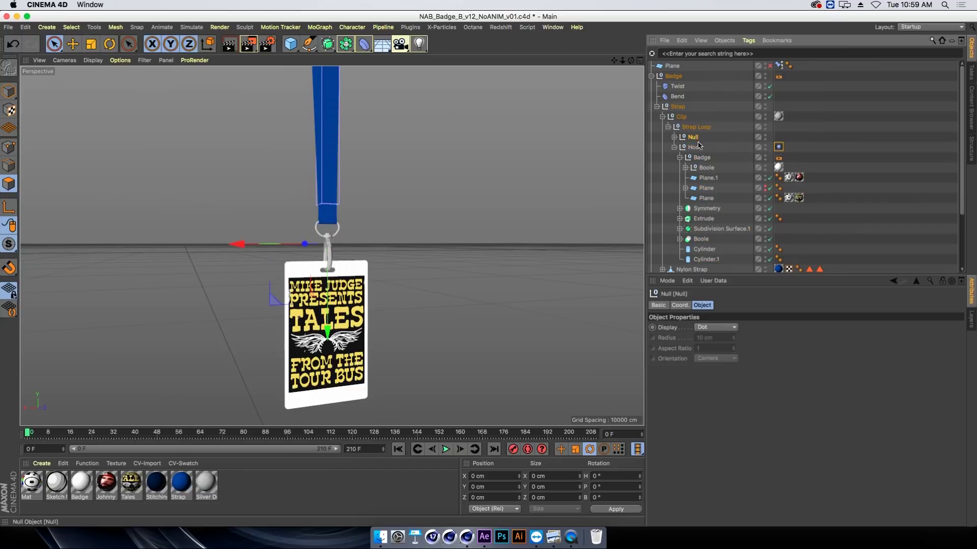
pyautogui.click(693, 137)
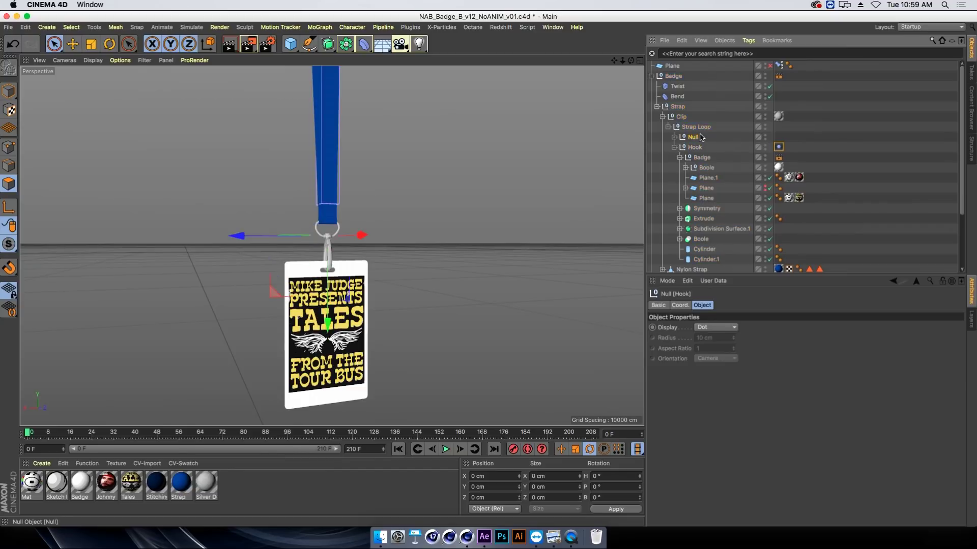
# Select the Badge null, frame it with O, and pan and dolly in close
pyautogui.click(674, 77)
pyautogui.press('o')
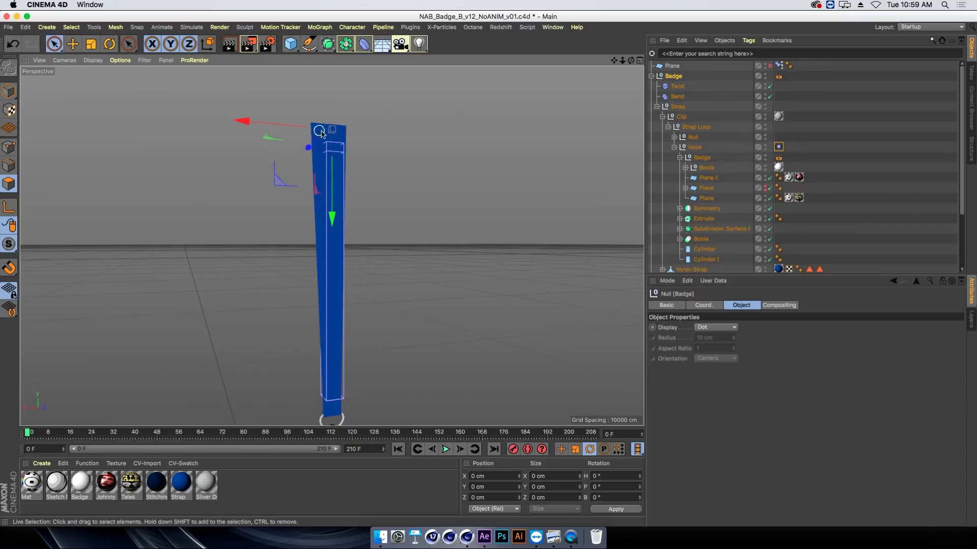
pyautogui.keyDown('alt'); pyautogui.moveTo(327, 277); pyautogui.dragTo(343, 113, button='middle'); pyautogui.keyUp('alt')
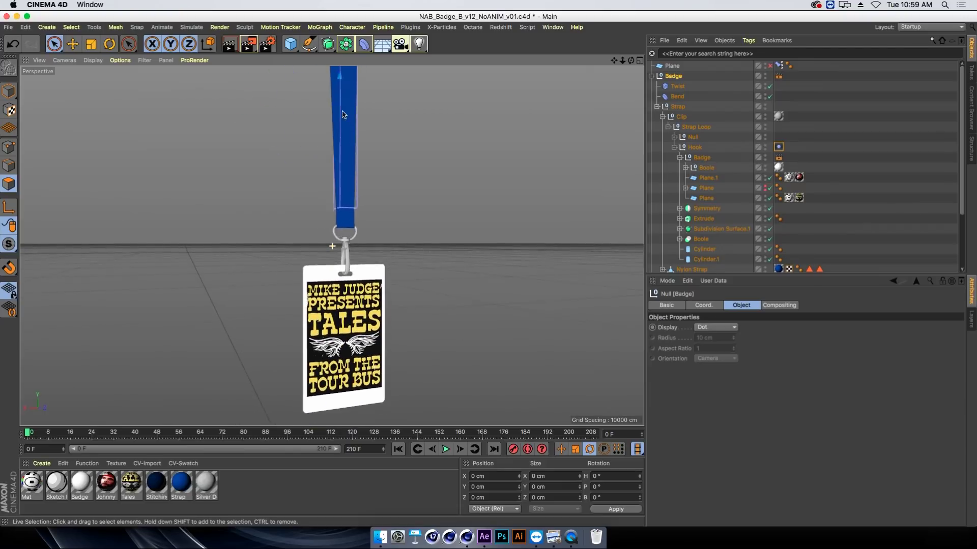
pyautogui.keyDown('alt'); pyautogui.moveTo(335, 157); pyautogui.dragTo(334, 132, button='middle'); pyautogui.keyUp('alt')
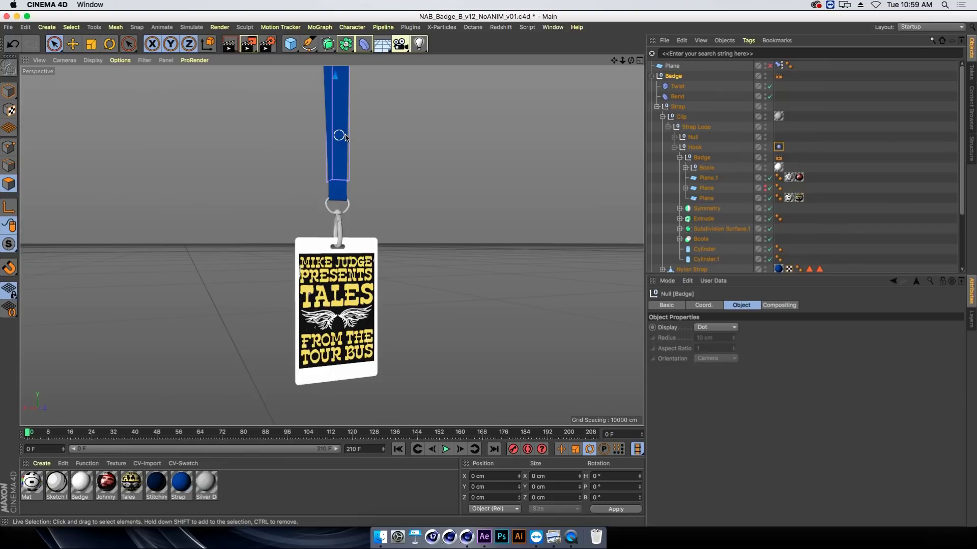
pyautogui.keyDown('alt'); pyautogui.moveTo(339, 136); pyautogui.dragTo(344, 171, button='right'); pyautogui.keyUp('alt')
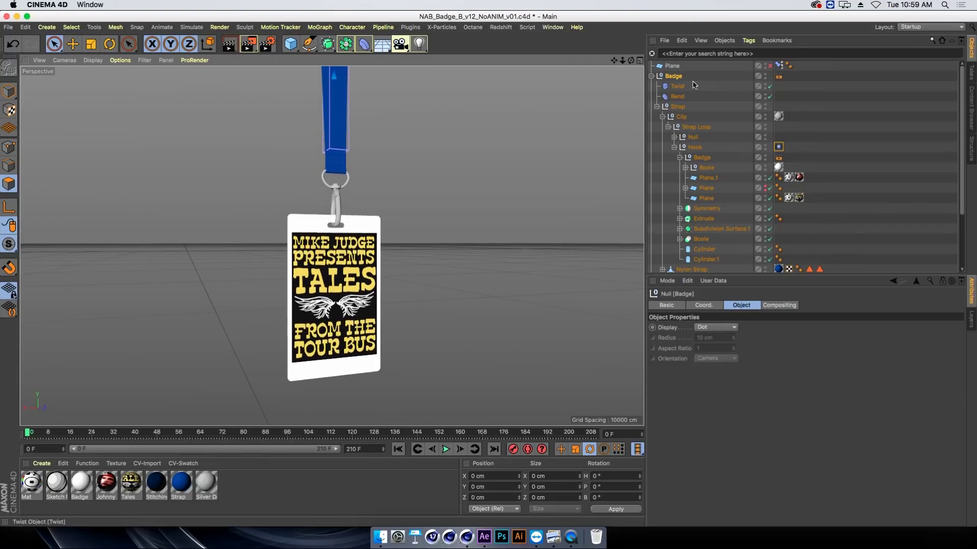
# Key a slight Badge null pitch tilt at frame 30
pyautogui.click(714, 305)
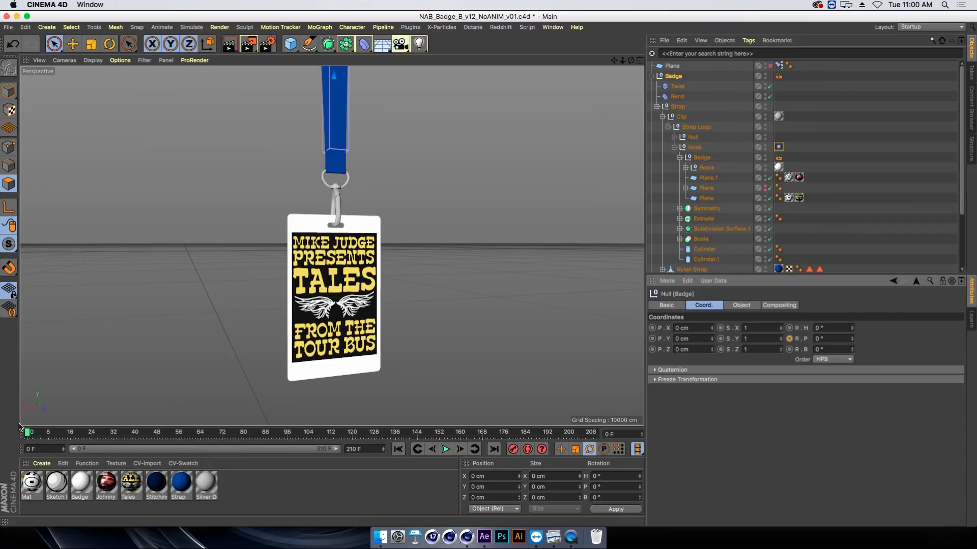
pyautogui.moveTo(28, 433); pyautogui.dragTo(110, 442)
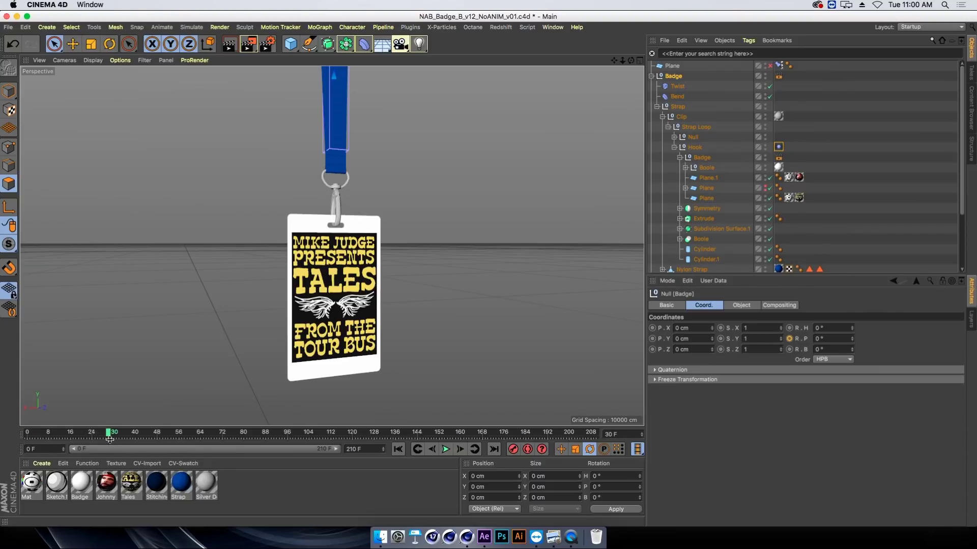
pyautogui.click(851, 337)
pyautogui.moveTo(852, 338); pyautogui.dragTo(853, 346)
pyautogui.click(789, 339)
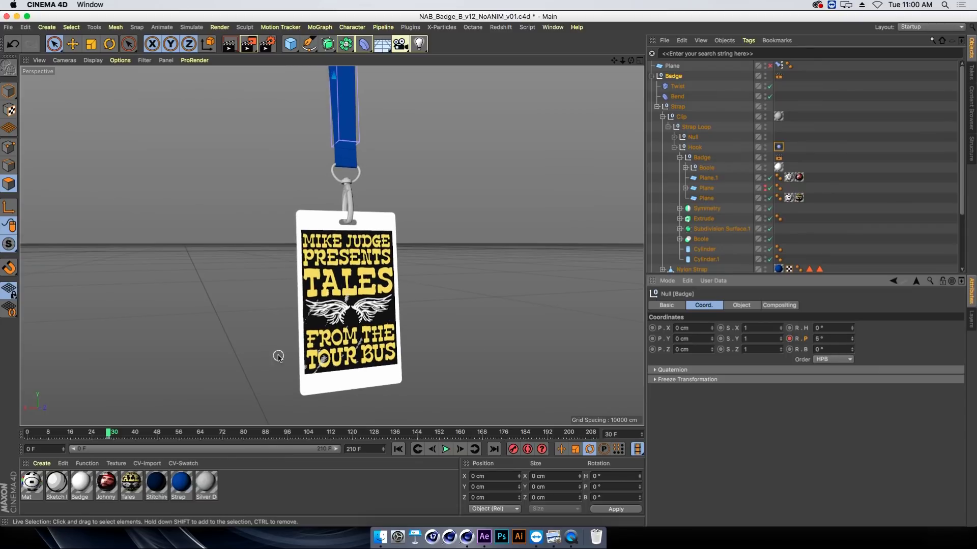
# Back at the timeline start, swing the Badge pitch to about -45°
pyautogui.scroll(2, 379, 302)
pyautogui.scroll(-2, 379, 302)
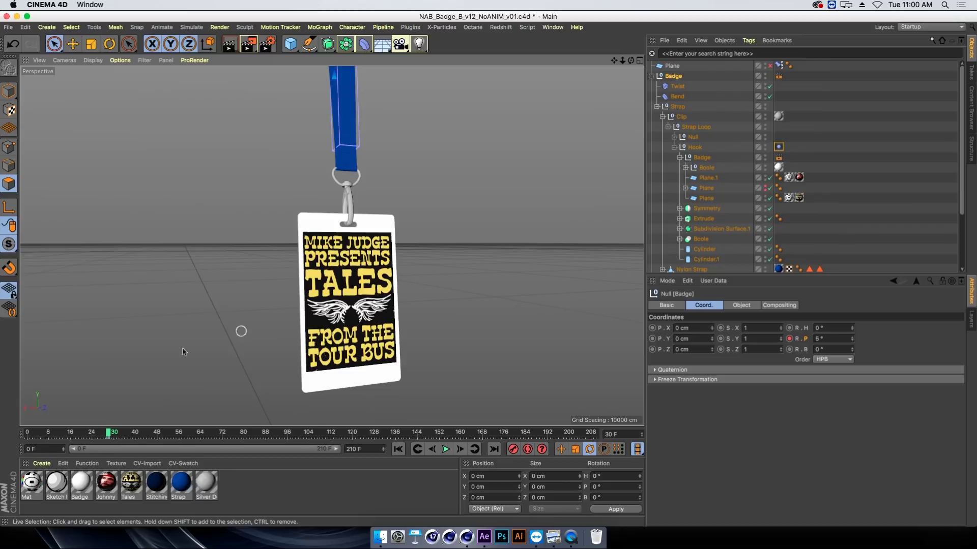
pyautogui.moveTo(107, 432); pyautogui.dragTo(28, 432)
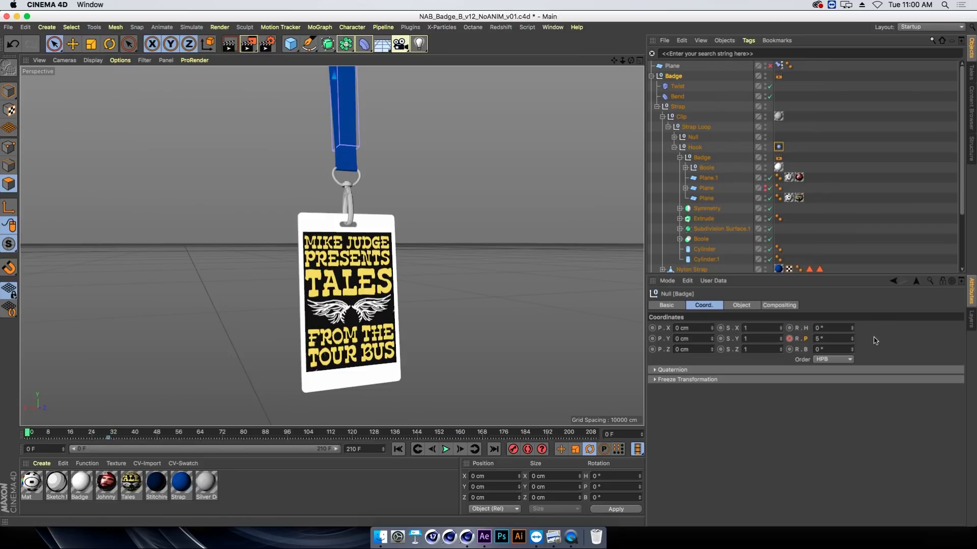
pyautogui.moveTo(852, 340)
pyautogui.mouseDown()
pyautogui.moveTo(852, 369)
pyautogui.moveTo(848, 339)
pyautogui.mouseUp()
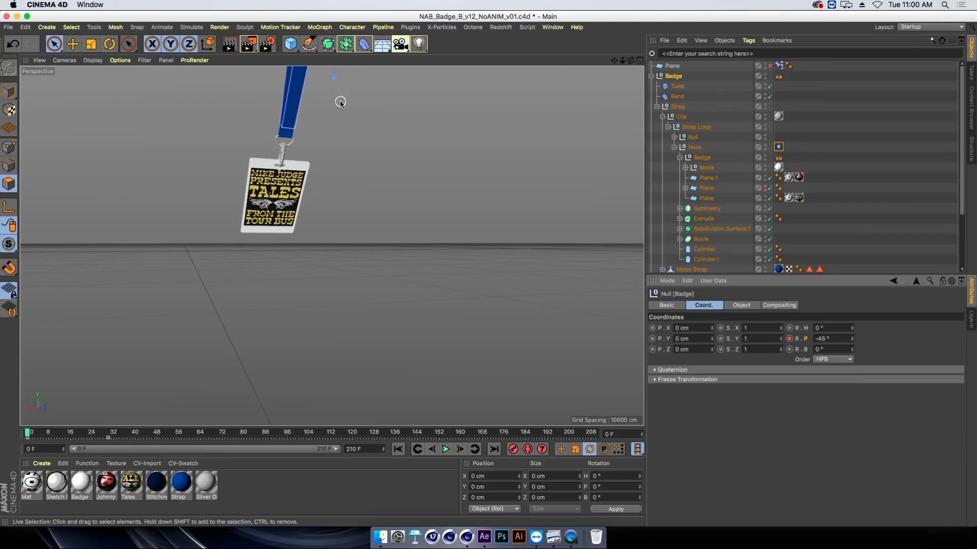
# Set the Bend angle to 90° and strength to 64° at frame 0
pyautogui.click(685, 96)
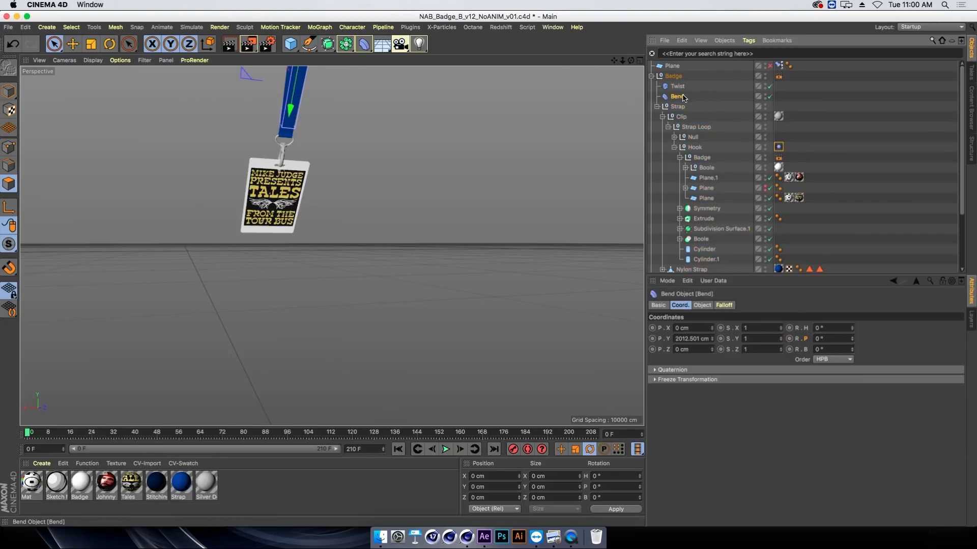
pyautogui.click(701, 305)
pyautogui.moveTo(753, 349); pyautogui.dragTo(762, 350)
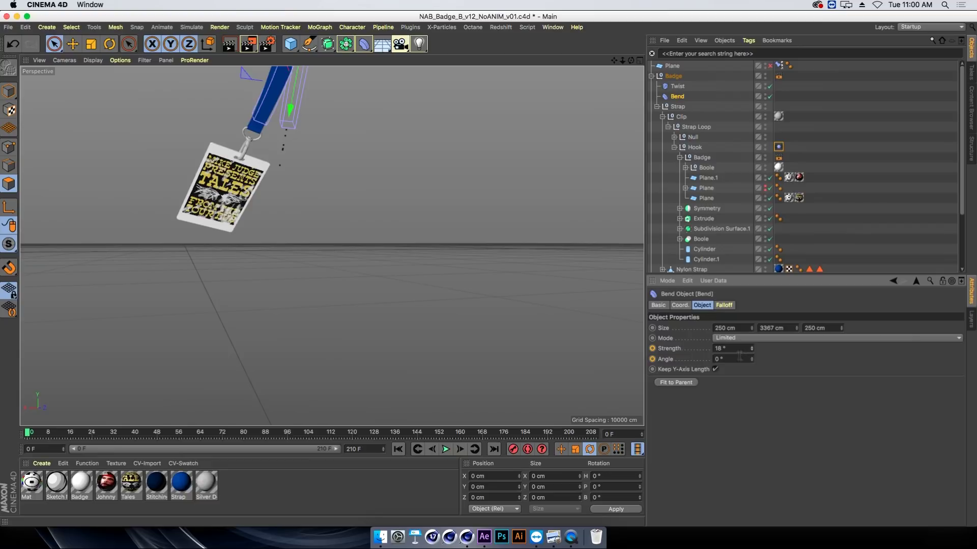
pyautogui.moveTo(752, 359); pyautogui.dragTo(783, 360)
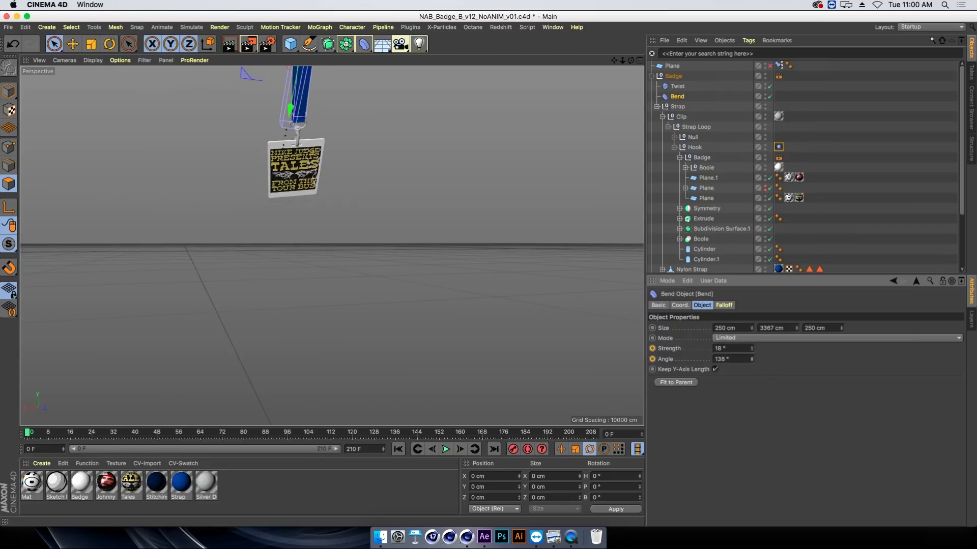
pyautogui.hotkey('ctrl', 'z')
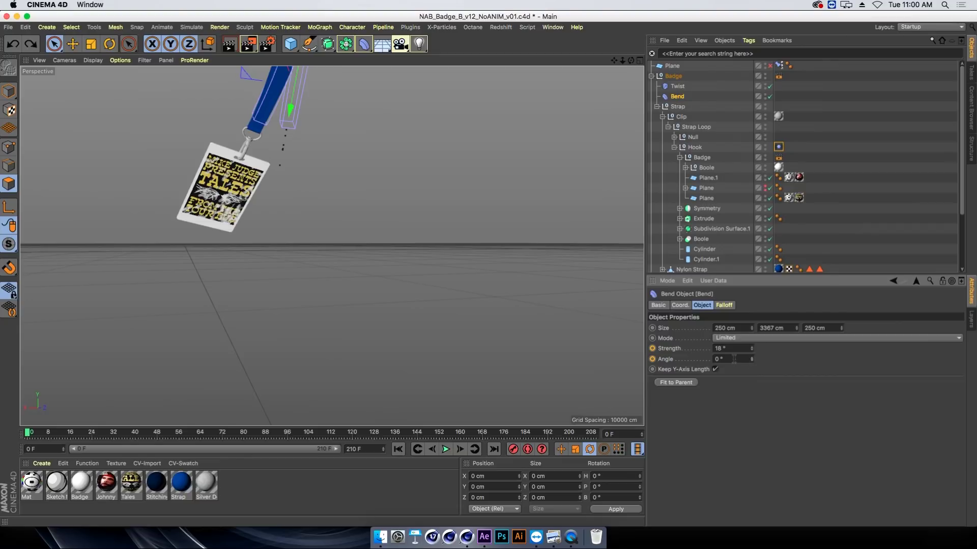
pyautogui.write('90')
pyautogui.press('Return')
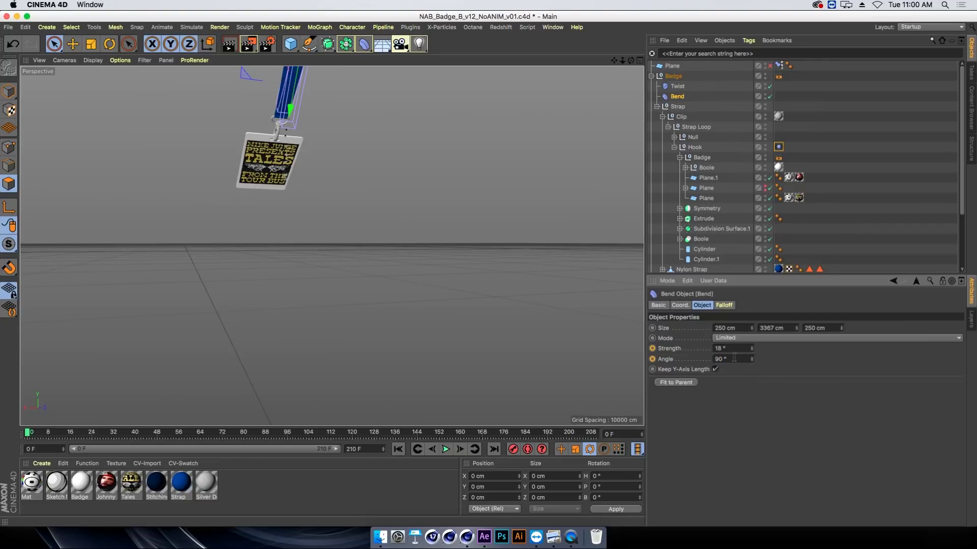
pyautogui.moveTo(753, 350); pyautogui.dragTo(776, 350)
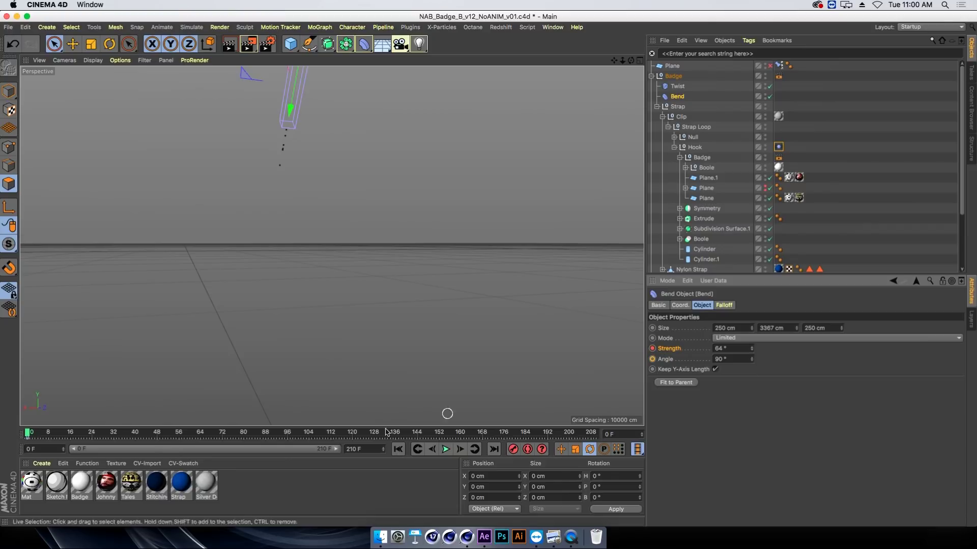
# Give the Bend strength -13° at frame 30 and scrub to preview it
pyautogui.moveTo(58, 436); pyautogui.dragTo(109, 438)
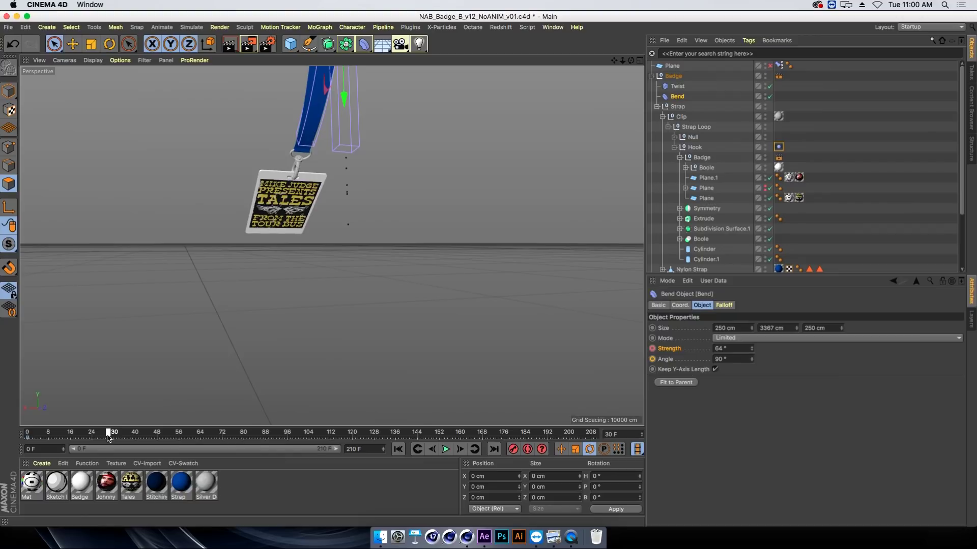
pyautogui.moveTo(753, 350); pyautogui.dragTo(740, 348)
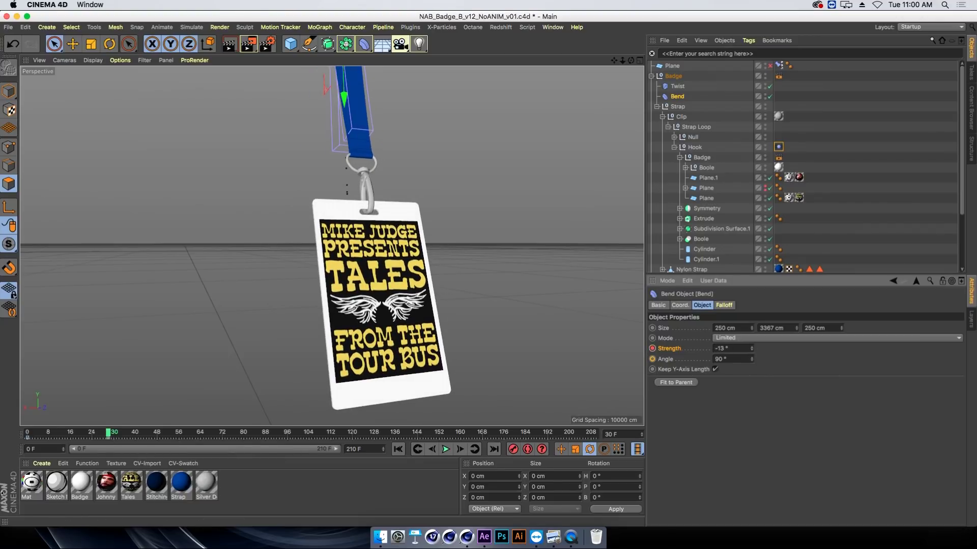
pyautogui.moveTo(50, 435); pyautogui.dragTo(81, 435)
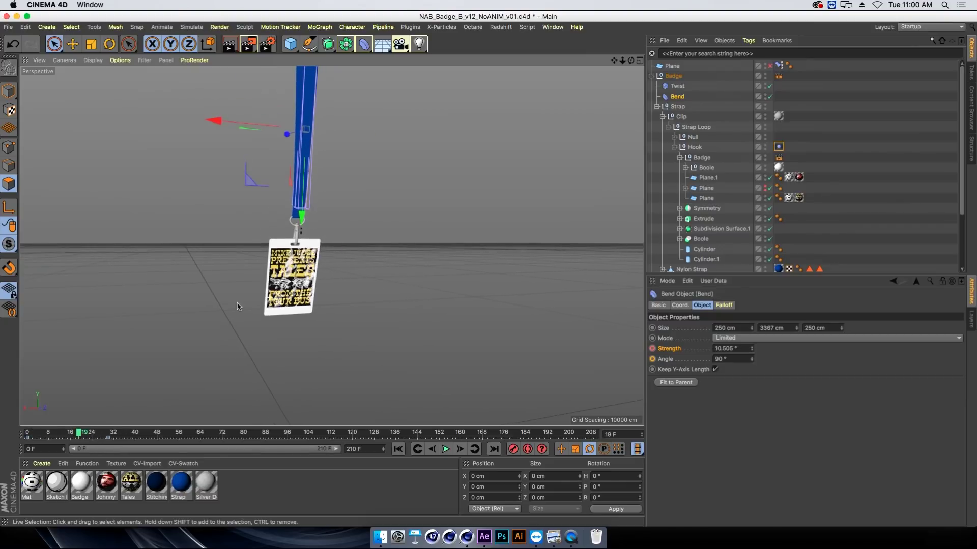
pyautogui.keyDown('alt'); pyautogui.moveTo(237, 306); pyautogui.dragTo(203, 292); pyautogui.keyUp('alt')
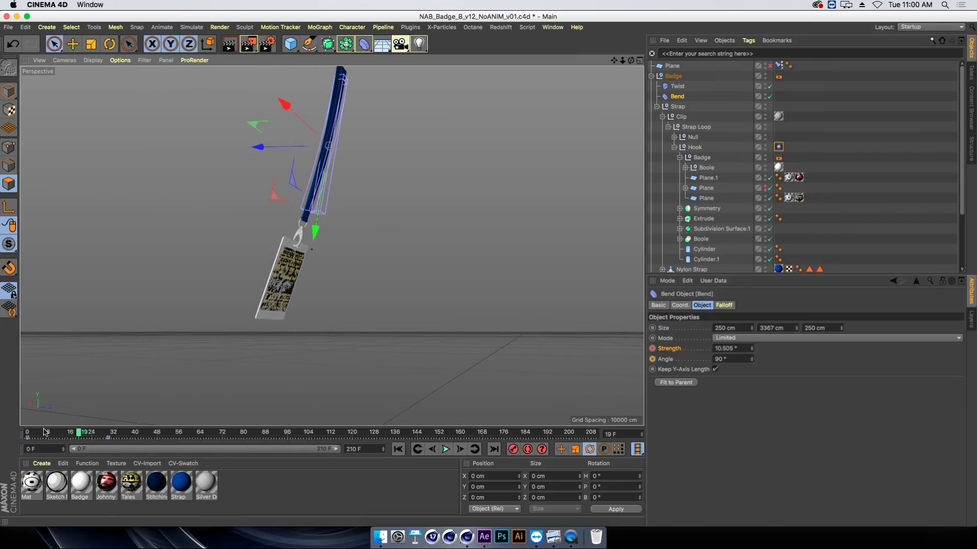
pyautogui.moveTo(45, 433)
pyautogui.mouseDown()
pyautogui.moveTo(75, 435)
pyautogui.moveTo(7, 427)
pyautogui.mouseUp()
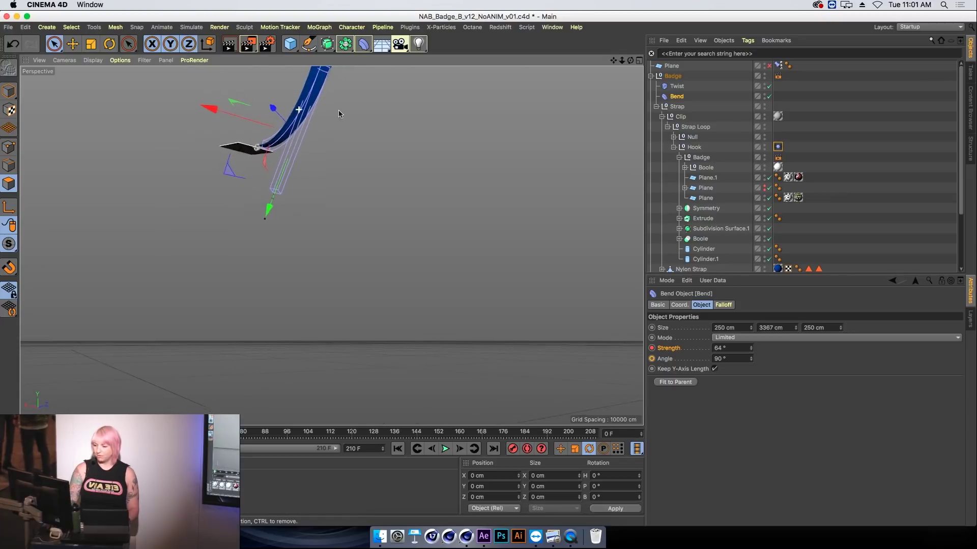
# Orbit around the strap and play back the straightening bend, ending near frame 53
pyautogui.keyDown('alt'); pyautogui.moveTo(298, 110); pyautogui.dragTo(331, 245); pyautogui.keyUp('alt')
pyautogui.moveTo(331, 244)
pyautogui.keyDown('alt'); pyautogui.mouseDown(button='right')
pyautogui.moveTo(407, 167)
pyautogui.moveTo(308, 167)
pyautogui.mouseUp(button='right'); pyautogui.keyUp('alt')
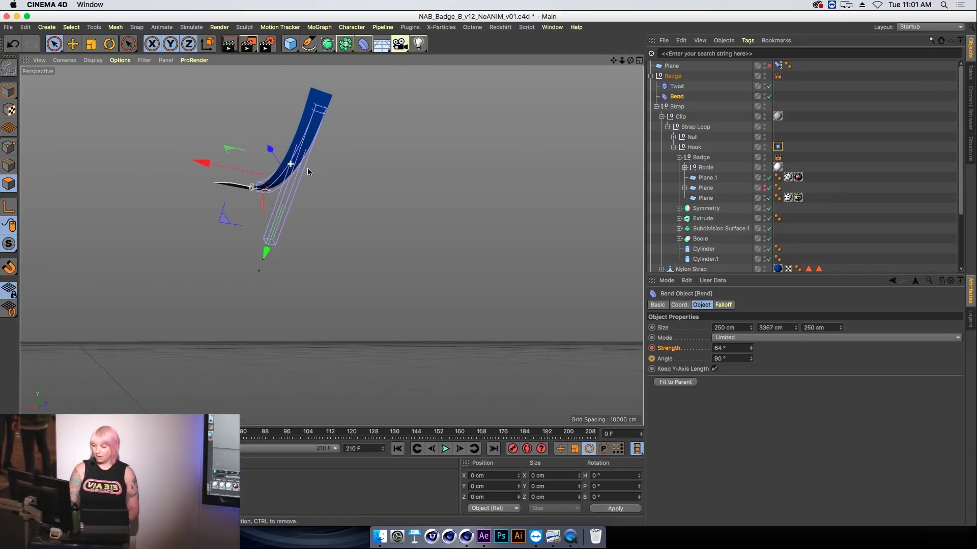
pyautogui.keyDown('alt'); pyautogui.moveTo(307, 168); pyautogui.dragTo(329, 246); pyautogui.keyUp('alt')
pyautogui.press('F8')
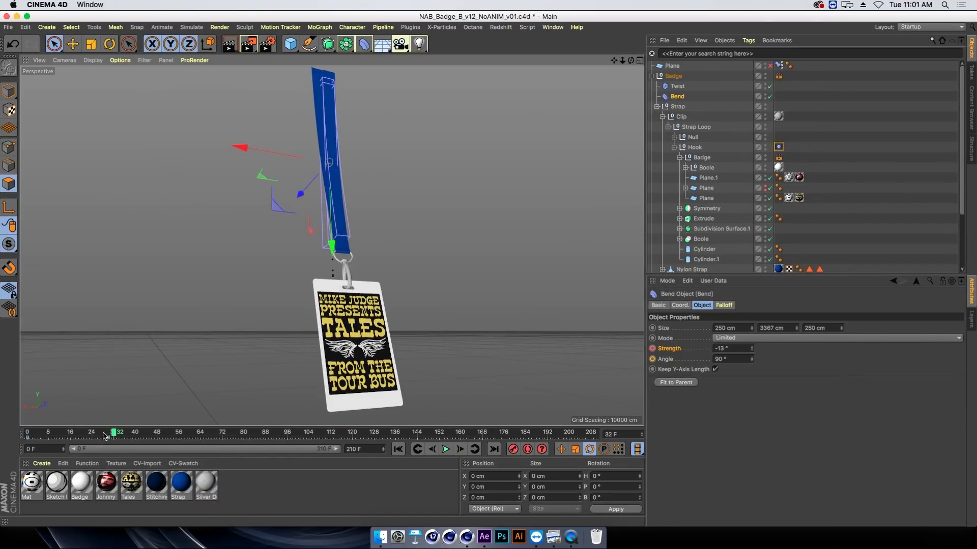
pyautogui.moveTo(105, 436); pyautogui.dragTo(171, 433)
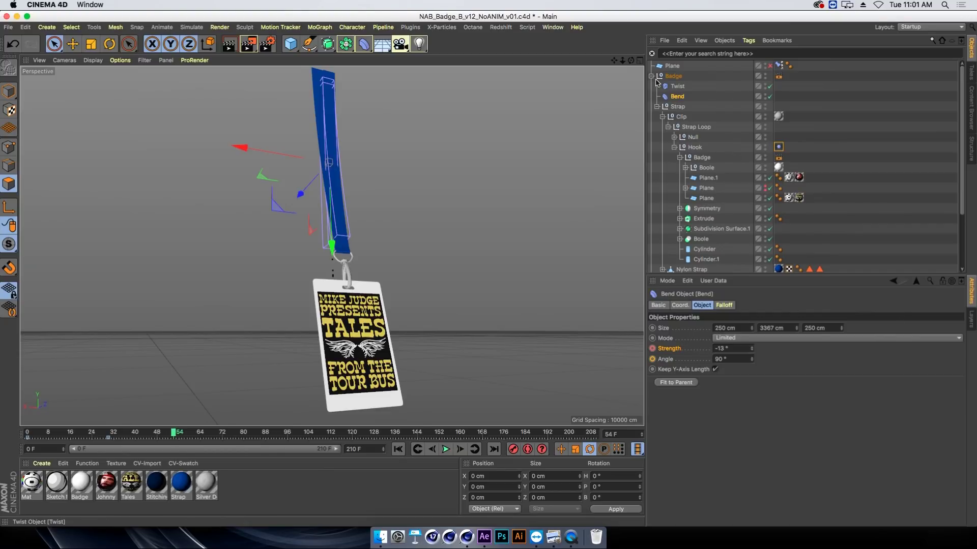
# Keyframe the Badge null's pitch at -3°
pyautogui.click(673, 75)
pyautogui.click(712, 306)
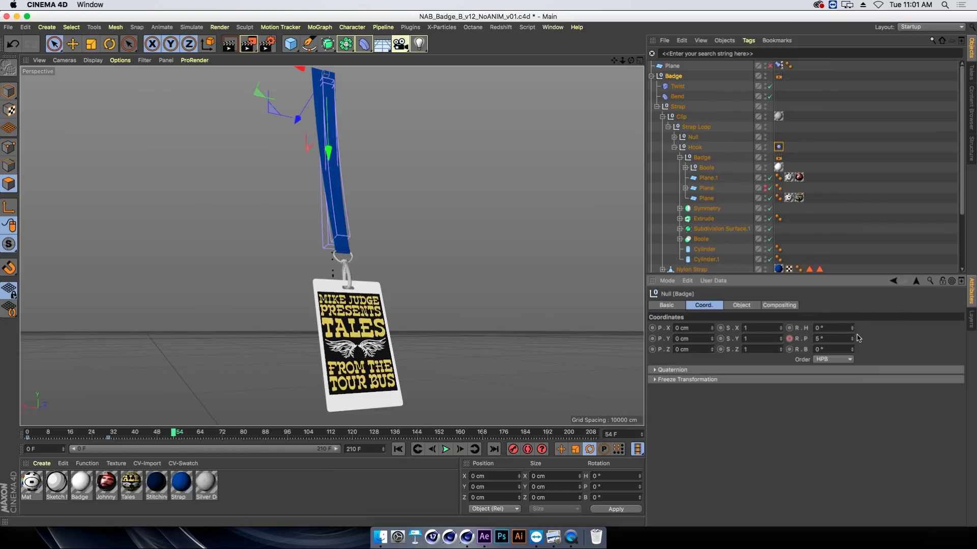
pyautogui.moveTo(853, 346); pyautogui.dragTo(853, 344)
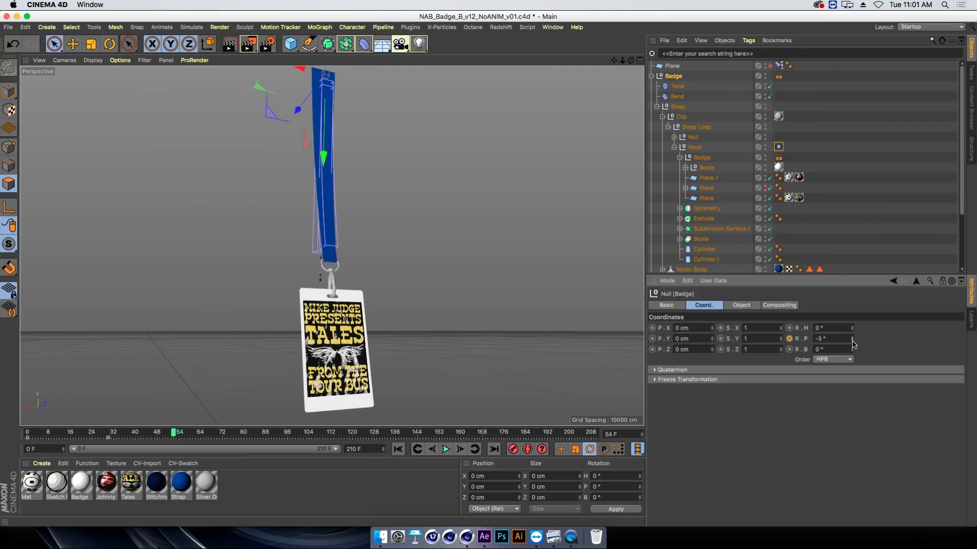
pyautogui.click(790, 340)
# Set the Bend strength to 3° at frame 52, undoing a trial Within Box mode
pyautogui.click(677, 96)
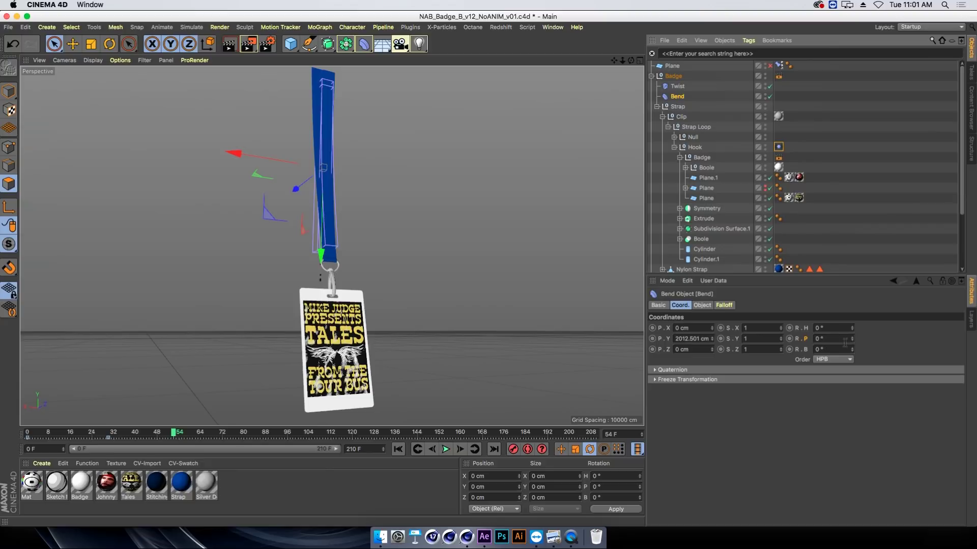
pyautogui.click(702, 305)
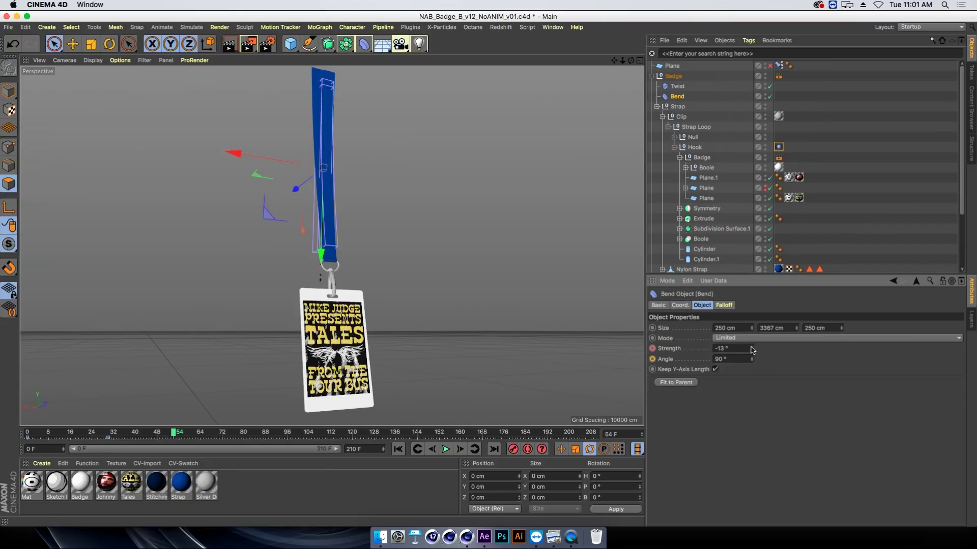
pyautogui.moveTo(753, 351); pyautogui.dragTo(753, 350)
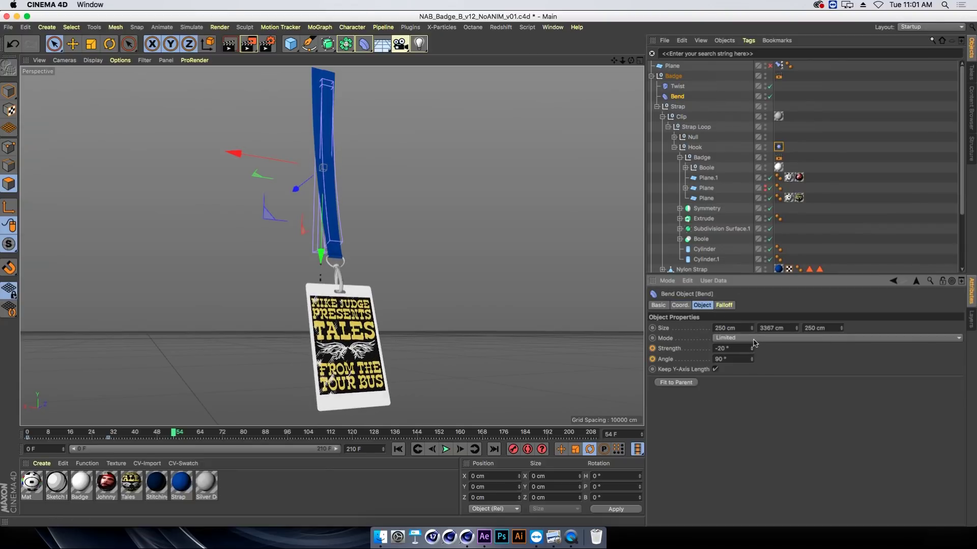
pyautogui.click(753, 338)
pyautogui.click(755, 358)
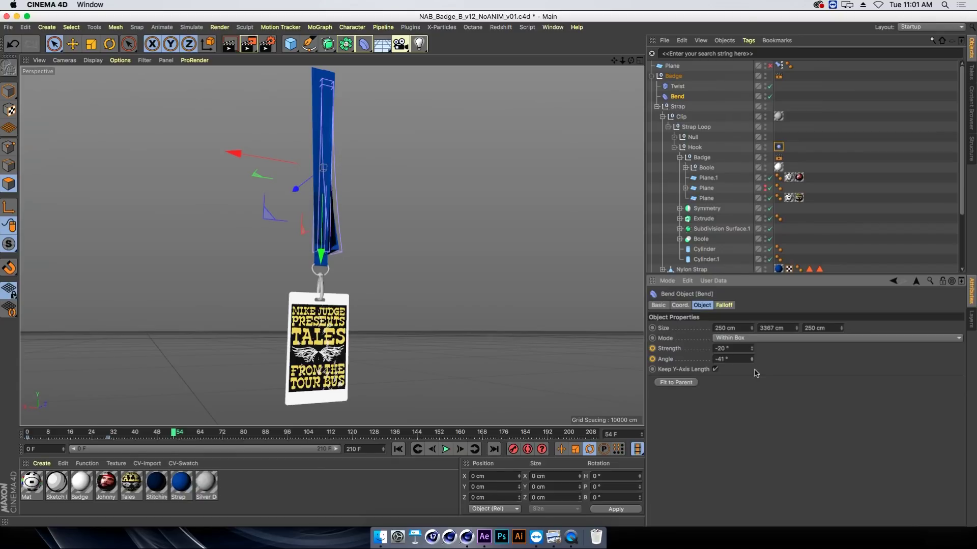
pyautogui.hotkey('ctrl', 'z')
pyautogui.hotkey('ctrl', 'z')
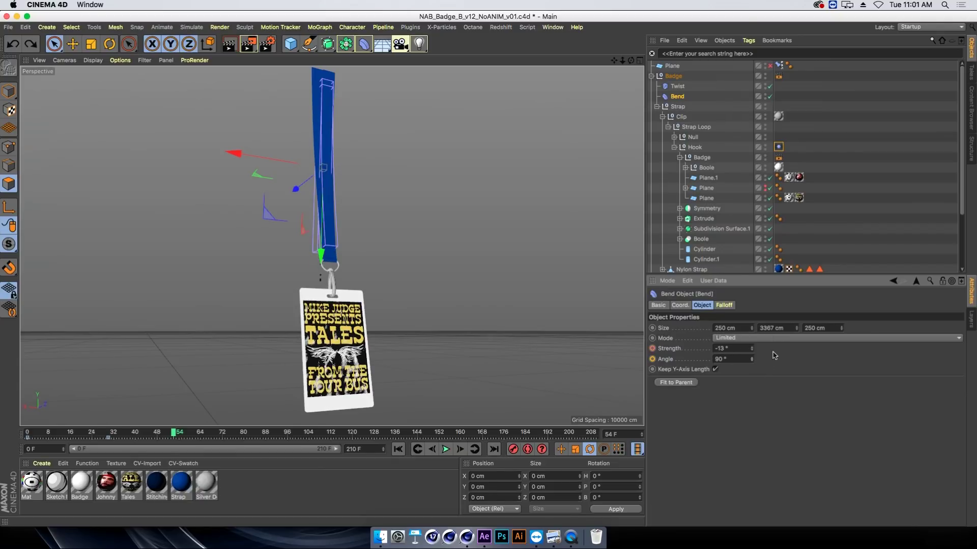
pyautogui.moveTo(122, 434); pyautogui.dragTo(168, 435)
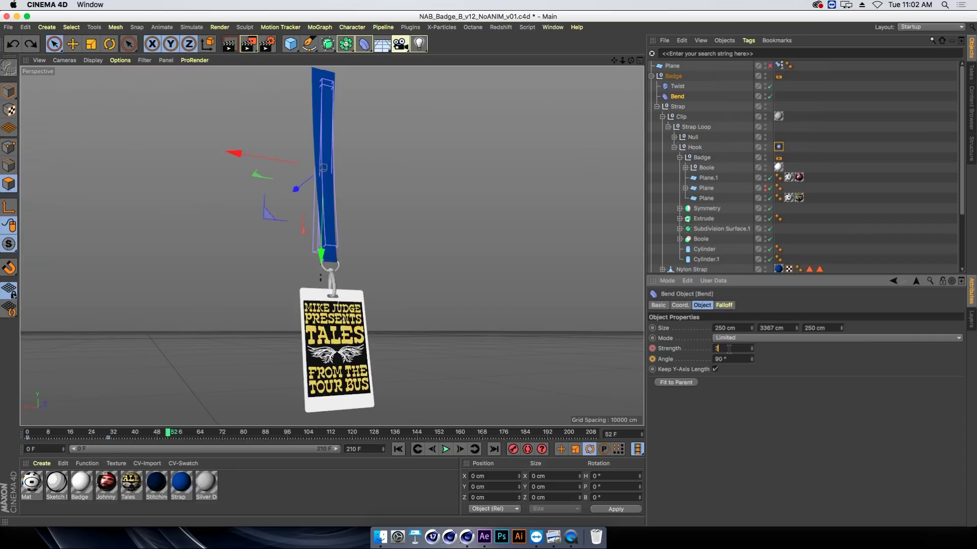
pyautogui.press('Return')
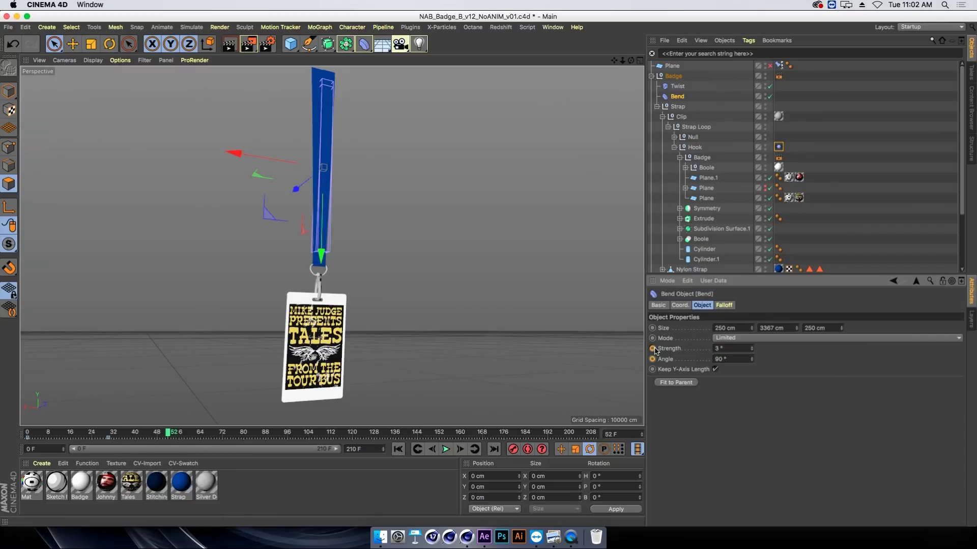
pyautogui.moveTo(168, 435)
pyautogui.mouseDown()
pyautogui.moveTo(21, 437)
pyautogui.moveTo(167, 435)
pyautogui.mouseUp()
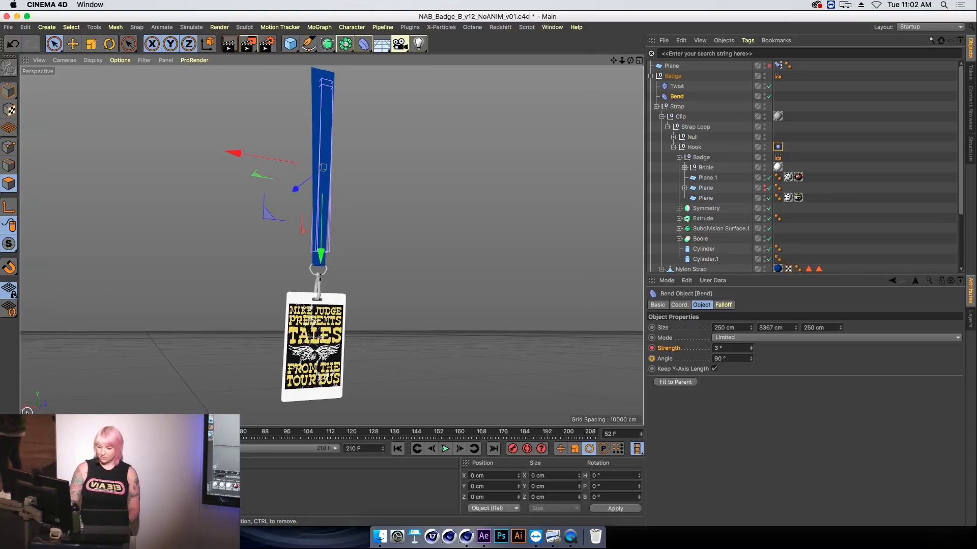
# Play and scrub through the animation to review the strap settling
pyautogui.click(52, 433)
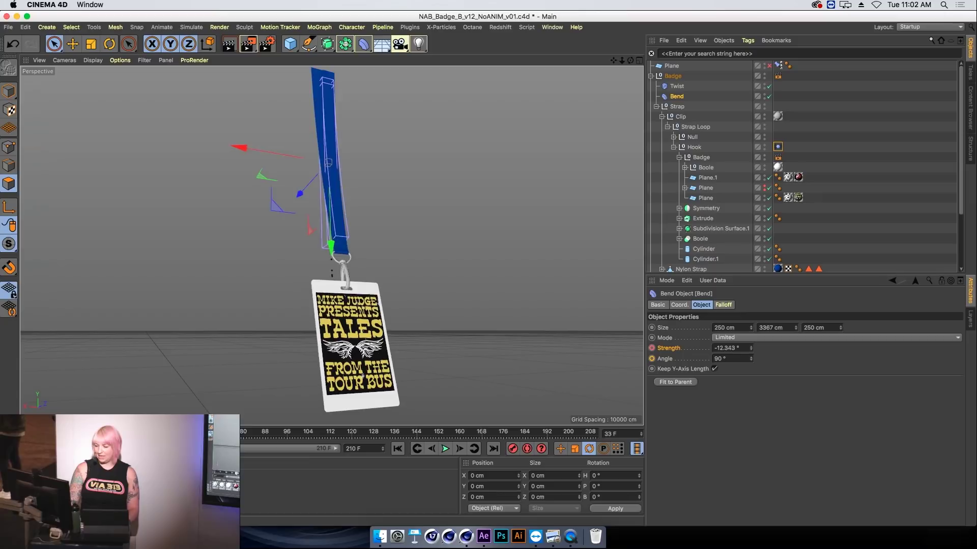
pyautogui.press('F8')
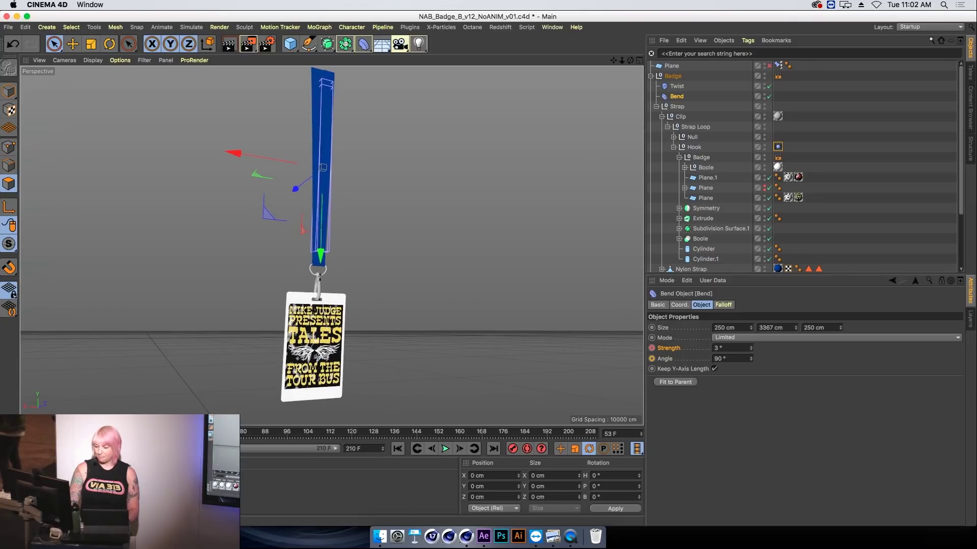
pyautogui.scroll(3, 339, 318)
pyautogui.scroll(3, 356, 295)
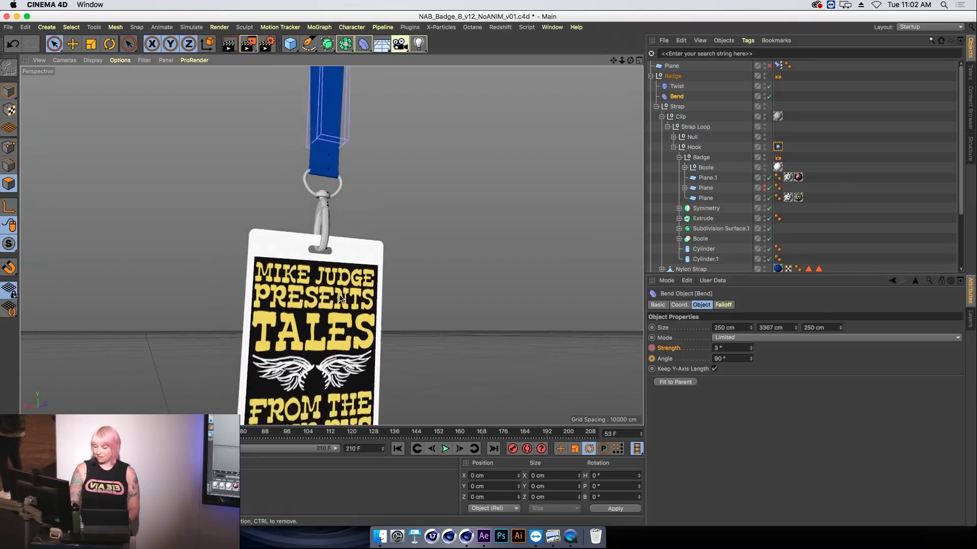
pyautogui.scroll(3, 361, 269)
pyautogui.scroll(2, 366, 252)
pyautogui.scroll(2, 365, 251)
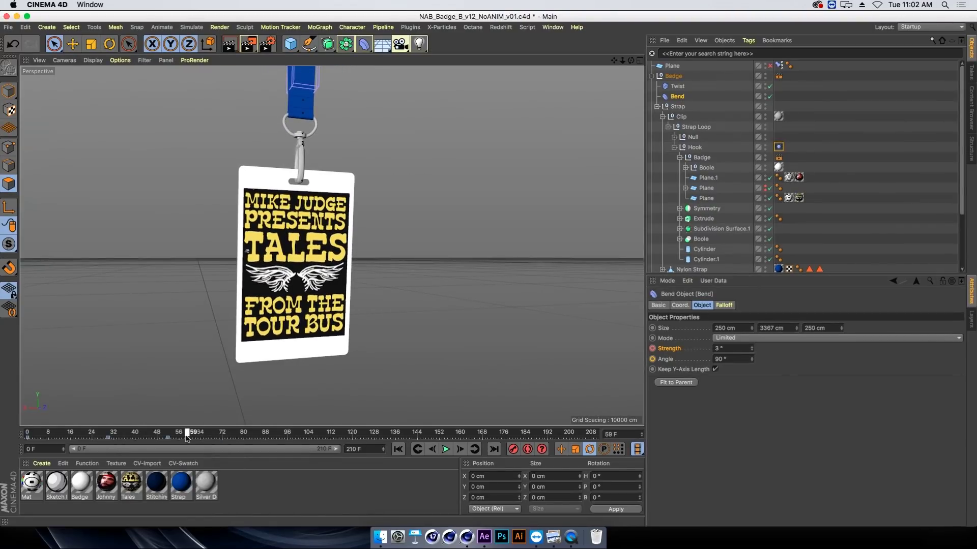
pyautogui.moveTo(181, 434)
pyautogui.mouseDown()
pyautogui.moveTo(157, 434)
pyautogui.moveTo(242, 434)
pyautogui.mouseUp()
# Reset the Badge null's pitch rotation to 0°
pyautogui.click(673, 76)
pyautogui.click(707, 307)
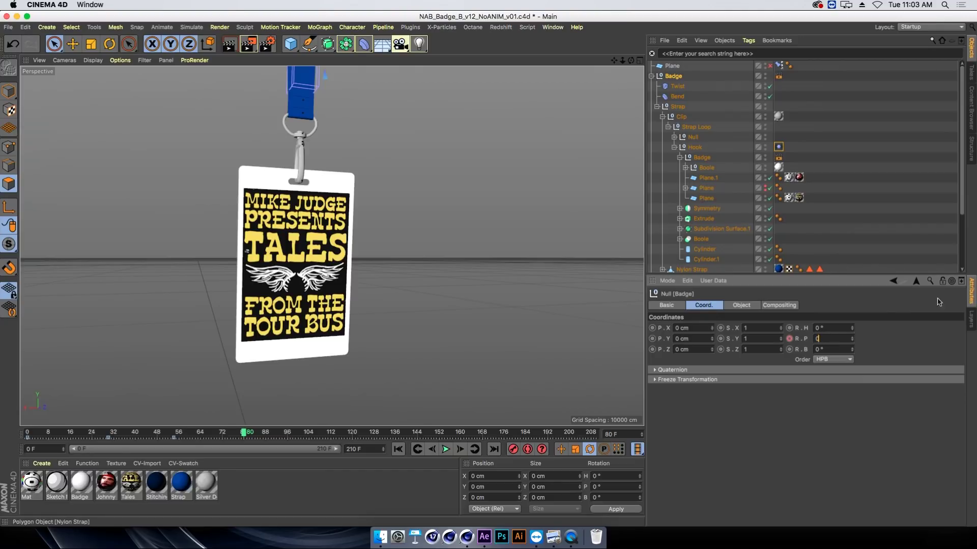
pyautogui.press('Return')
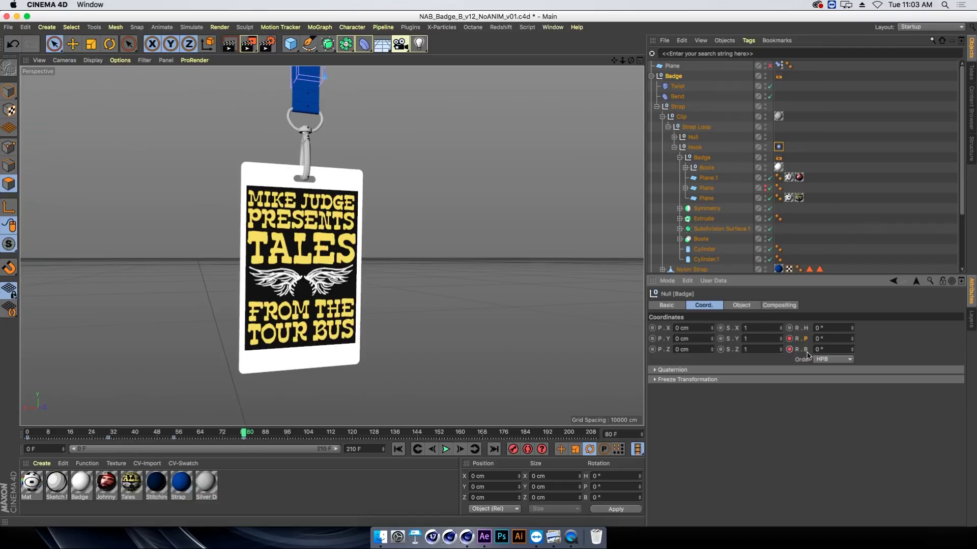
pyautogui.hotkey('ctrl', 'z')
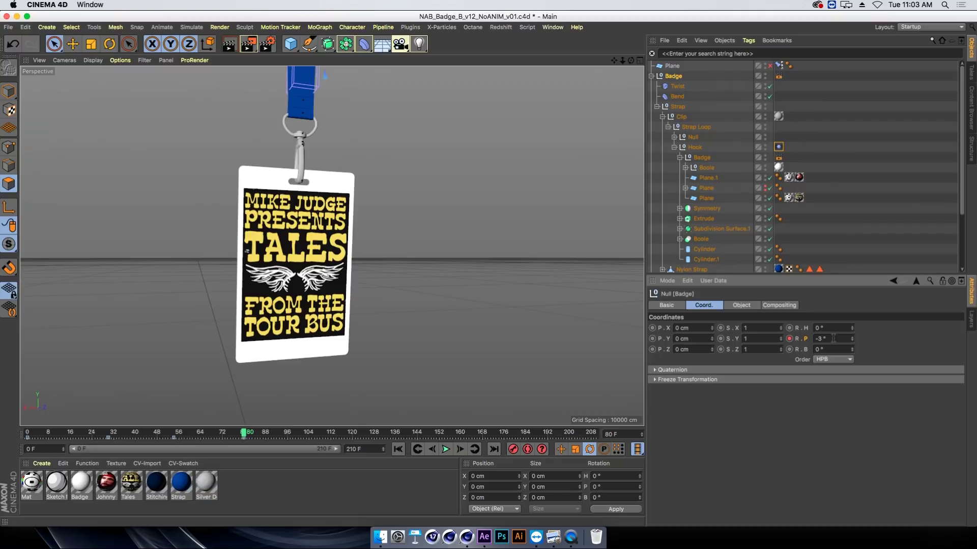
pyautogui.write('0')
pyautogui.press('Return')
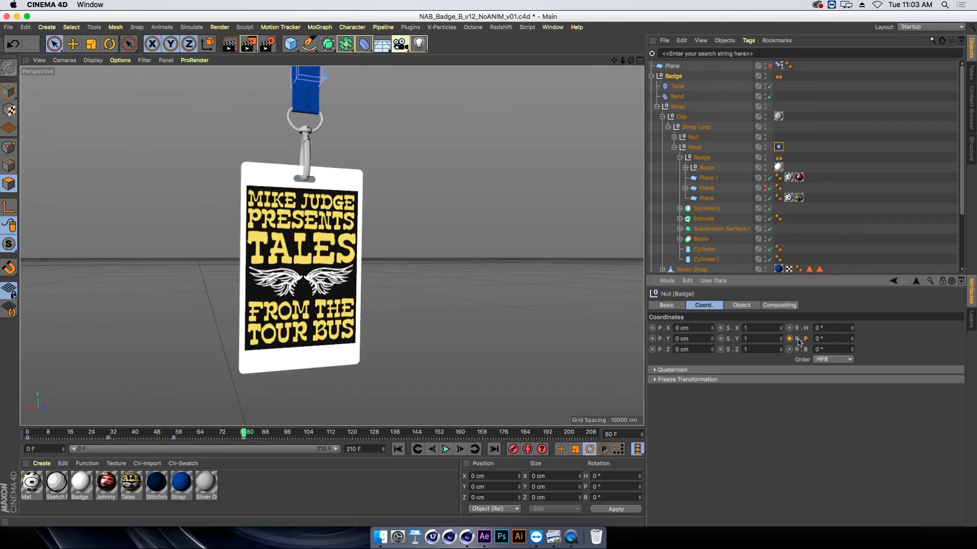
# Show the Bend deformer's Object settings and scrub to frame 22
pyautogui.click(677, 97)
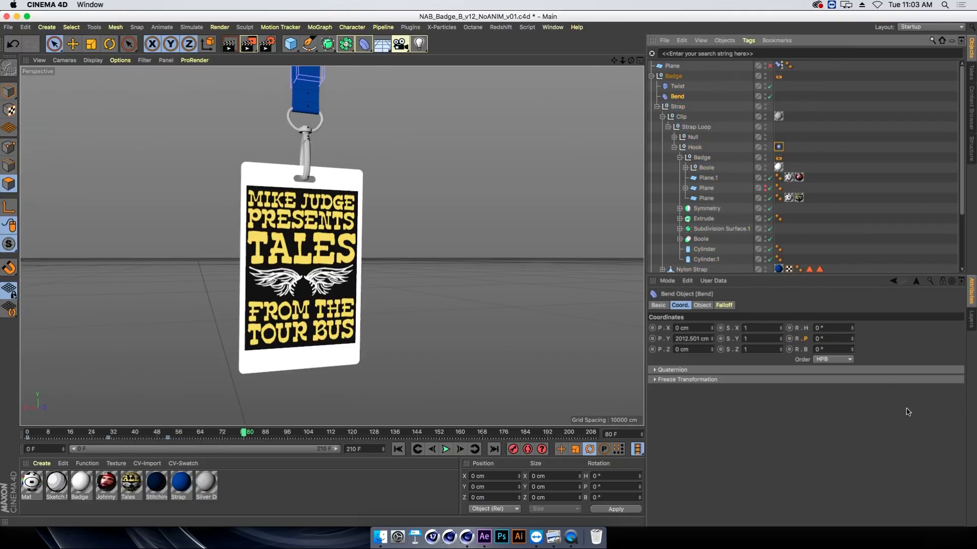
pyautogui.click(702, 305)
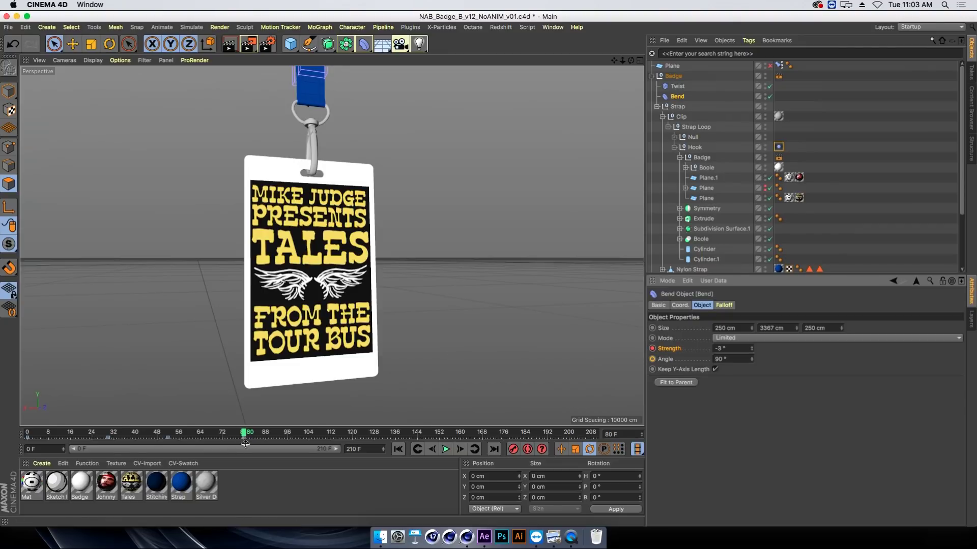
pyautogui.moveTo(243, 434)
pyautogui.mouseDown()
pyautogui.moveTo(88, 439)
pyautogui.moveTo(108, 439)
pyautogui.mouseUp()
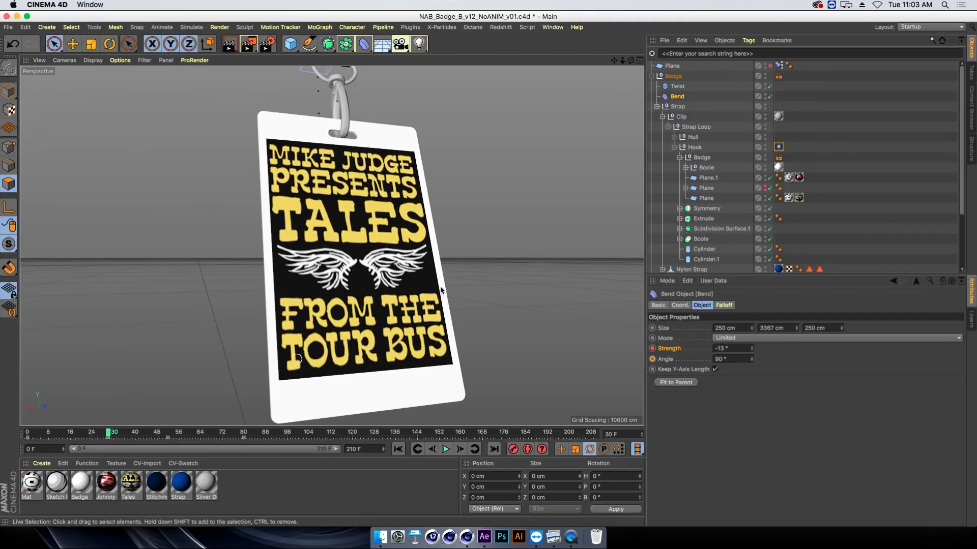
# Key the Twist angle at -102° near frame 8 and 16° later, checking frame 35
pyautogui.click(679, 86)
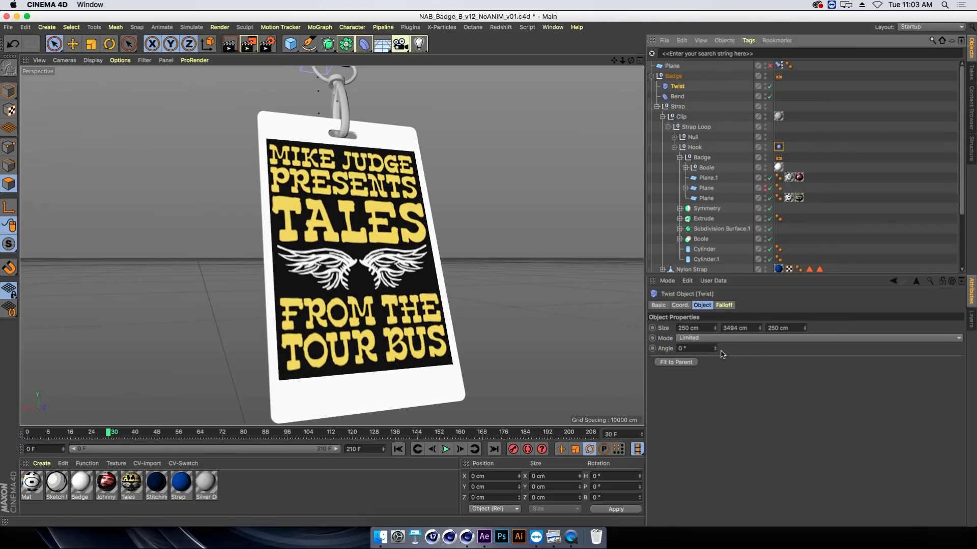
pyautogui.moveTo(715, 349); pyautogui.dragTo(719, 345)
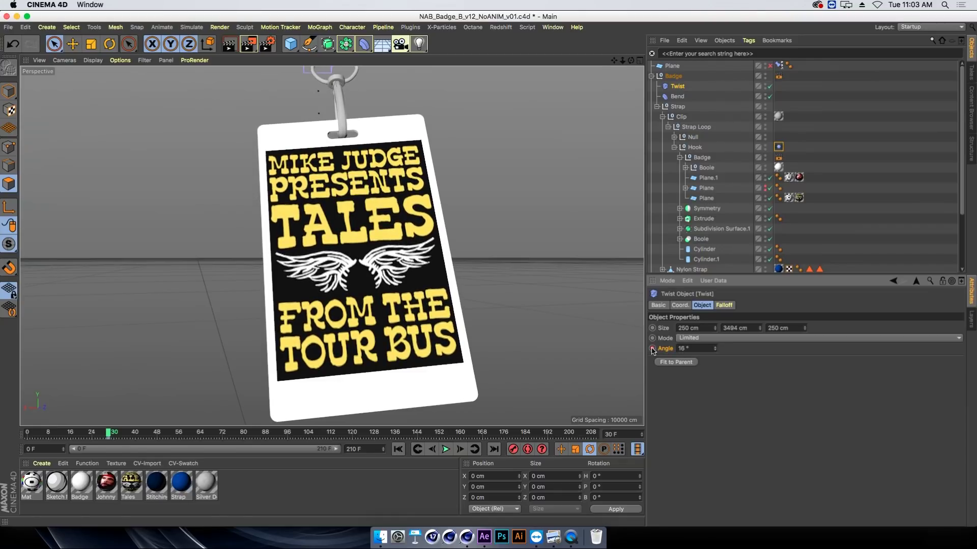
pyautogui.moveTo(108, 433); pyautogui.dragTo(49, 434)
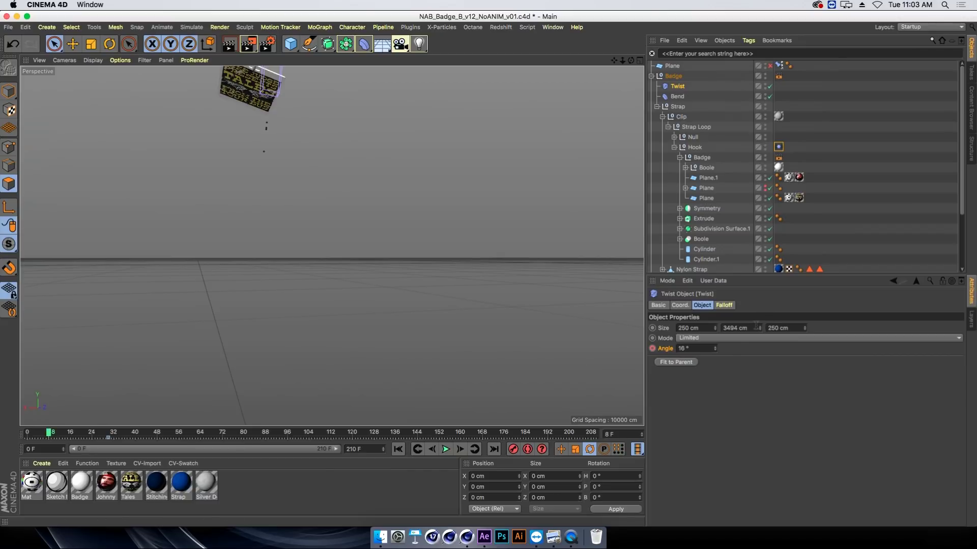
pyautogui.moveTo(716, 349); pyautogui.dragTo(717, 401)
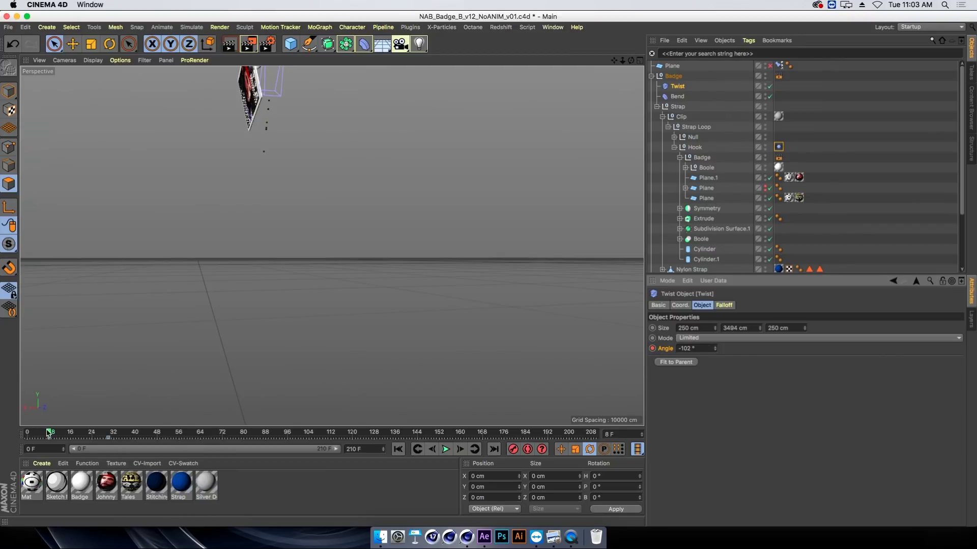
pyautogui.moveTo(49, 434); pyautogui.dragTo(110, 434)
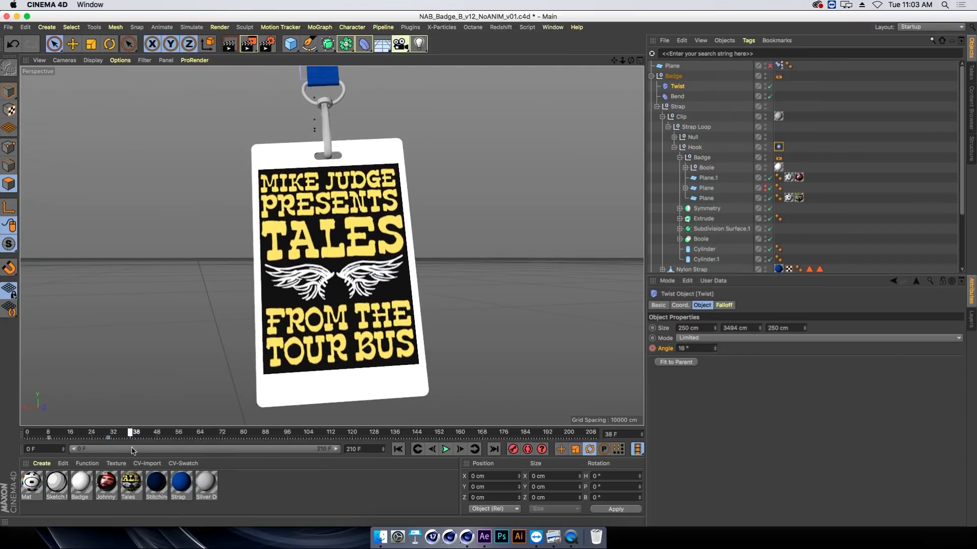
pyautogui.moveTo(121, 449)
pyautogui.mouseDown()
pyautogui.moveTo(97, 447)
pyautogui.moveTo(124, 440)
pyautogui.mouseUp()
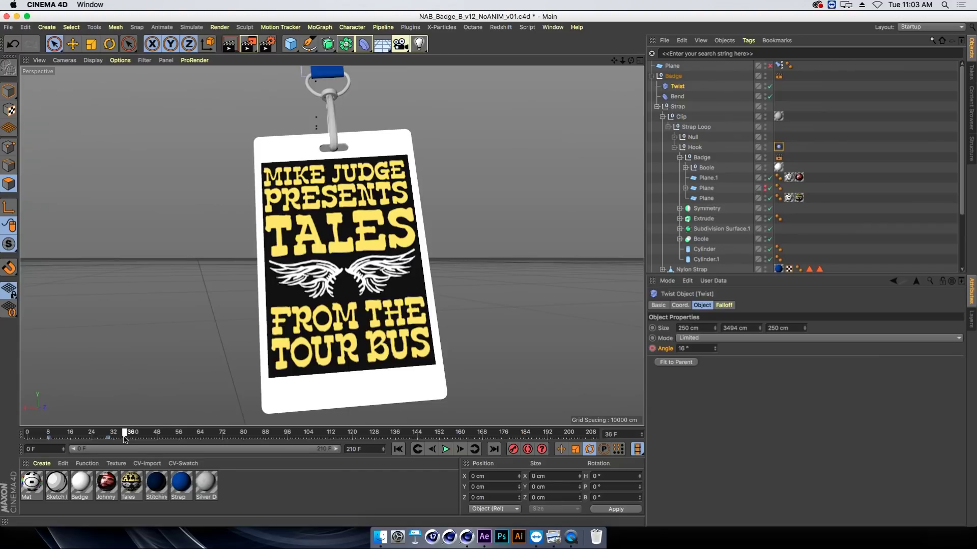
pyautogui.moveTo(124, 440); pyautogui.dragTo(122, 440)
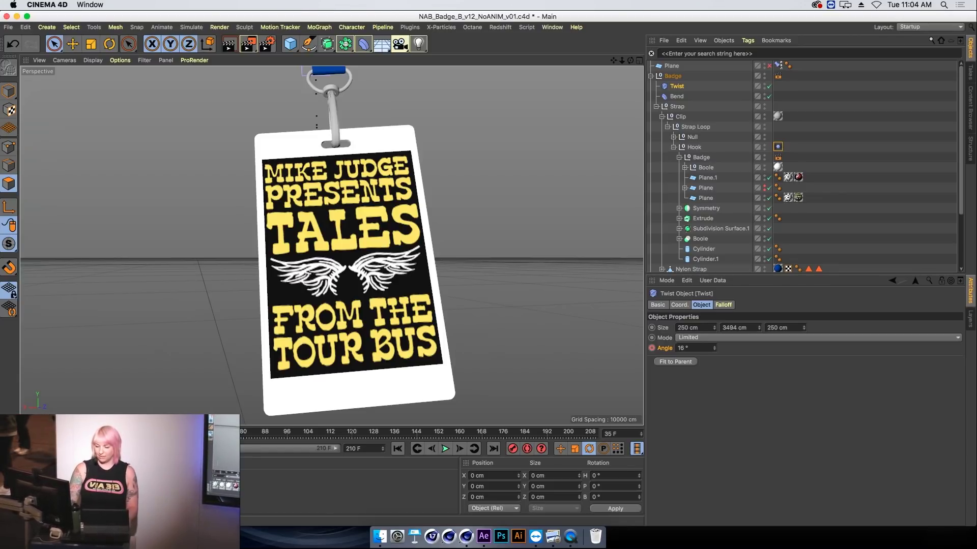
# A few frames past the 16° key at frame 39, keyframe the Twist angle at -10°
pyautogui.press('F8')
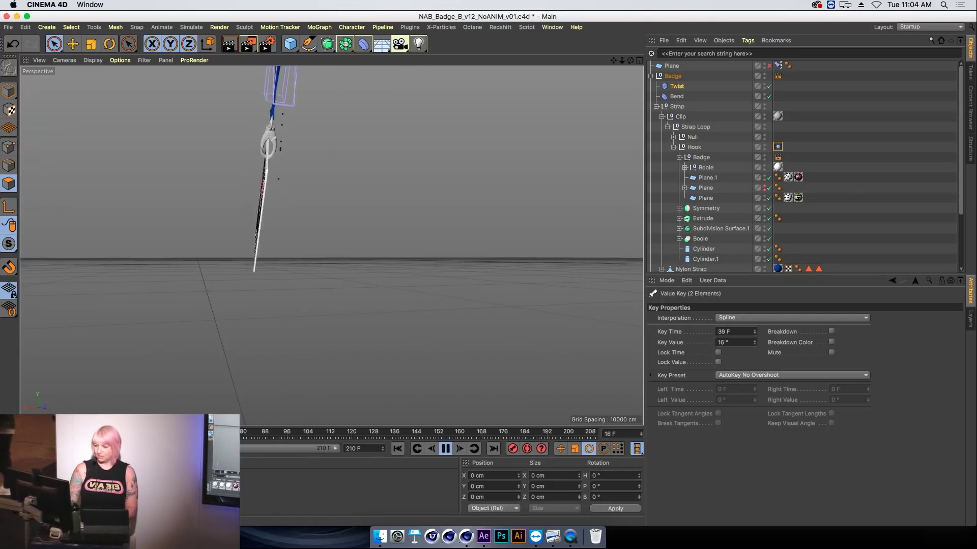
pyautogui.press('F8')
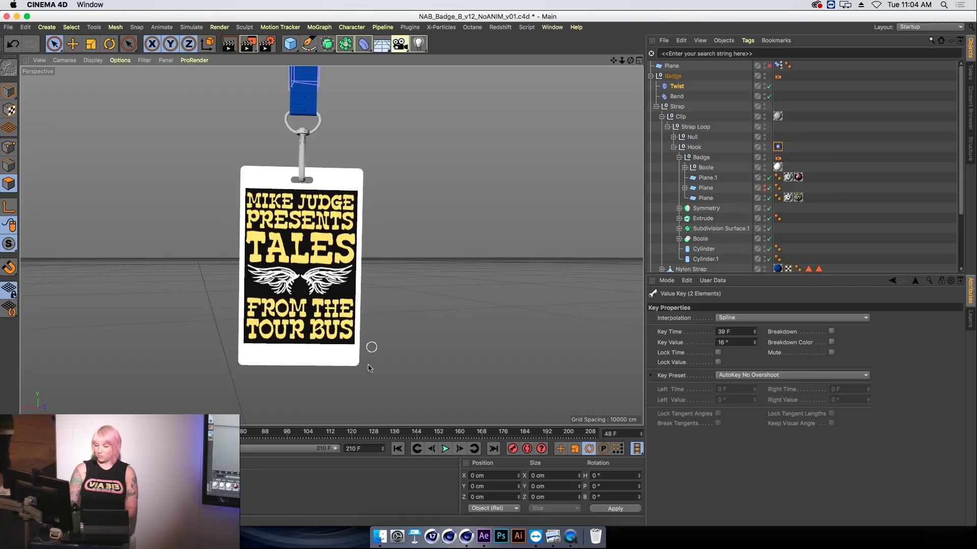
pyautogui.press('f')
pyautogui.press('g')
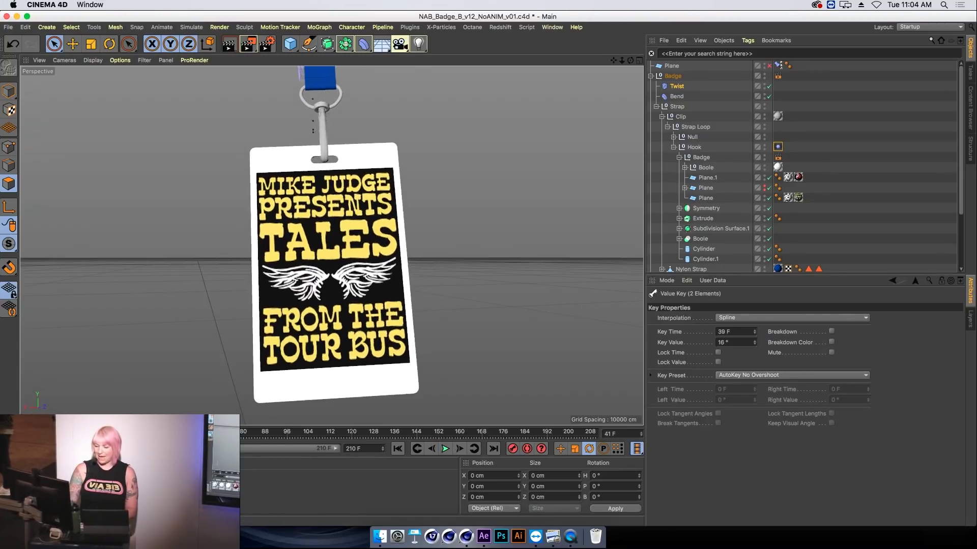
pyautogui.press('g')
pyautogui.press('g')
pyautogui.press('g')
pyautogui.press('g')
pyautogui.press('g')
pyautogui.press('g')
pyautogui.press('g')
pyautogui.press('g')
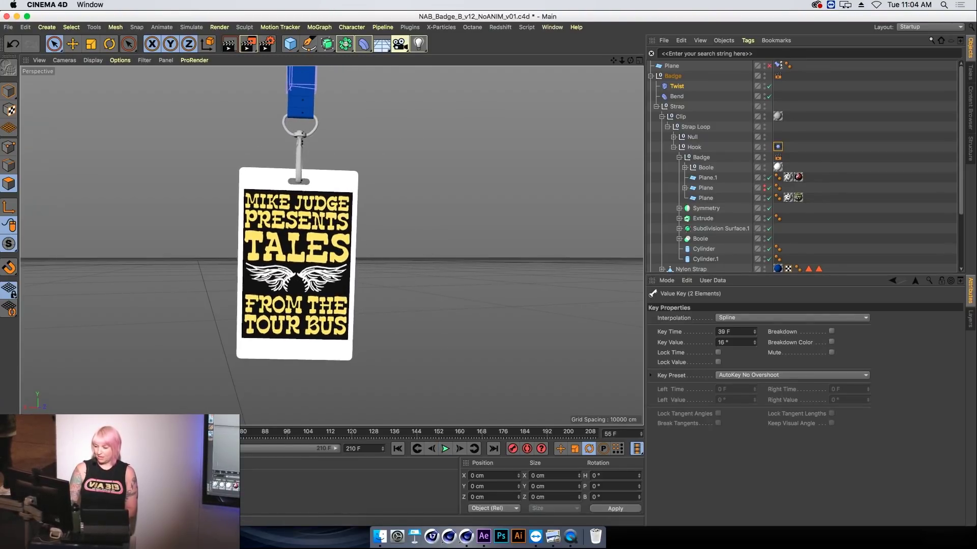
pyautogui.press('g')
pyautogui.press('g')
pyautogui.press('g')
pyautogui.press('g')
pyautogui.press('g')
pyautogui.press('g')
pyautogui.press('g')
pyautogui.press('g')
pyautogui.press('g')
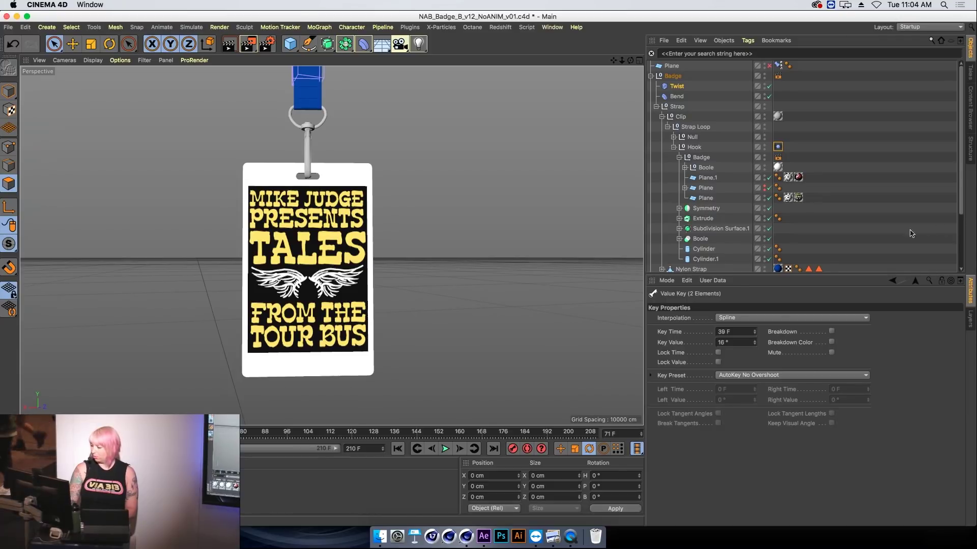
pyautogui.click(677, 86)
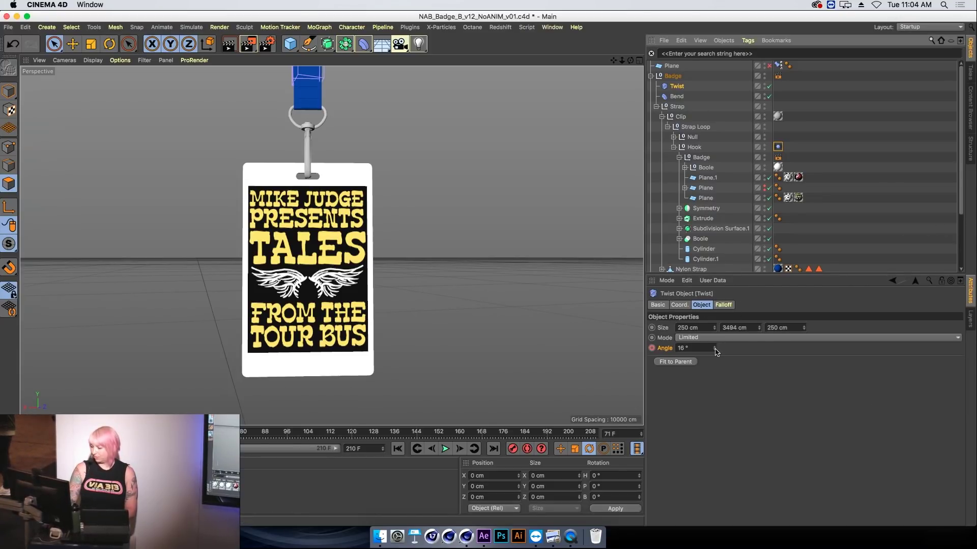
pyautogui.moveTo(715, 351); pyautogui.dragTo(716, 346)
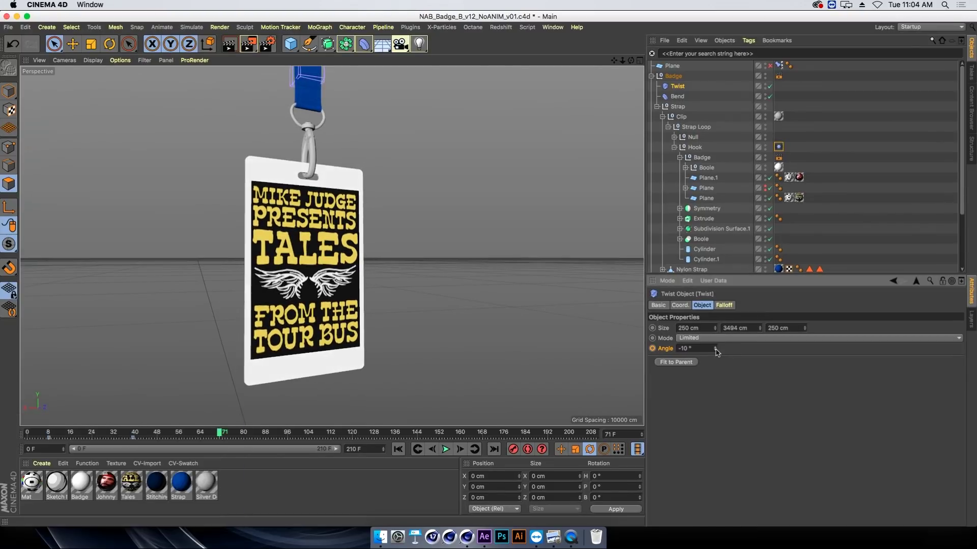
pyautogui.click(652, 349)
# Play and scrub through frames 8, 31 and 45 to check the twist, ending on the Strap null
pyautogui.moveTo(65, 434)
pyautogui.mouseDown()
pyautogui.moveTo(219, 434)
pyautogui.moveTo(2, 442)
pyautogui.mouseUp()
pyautogui.press('F8')
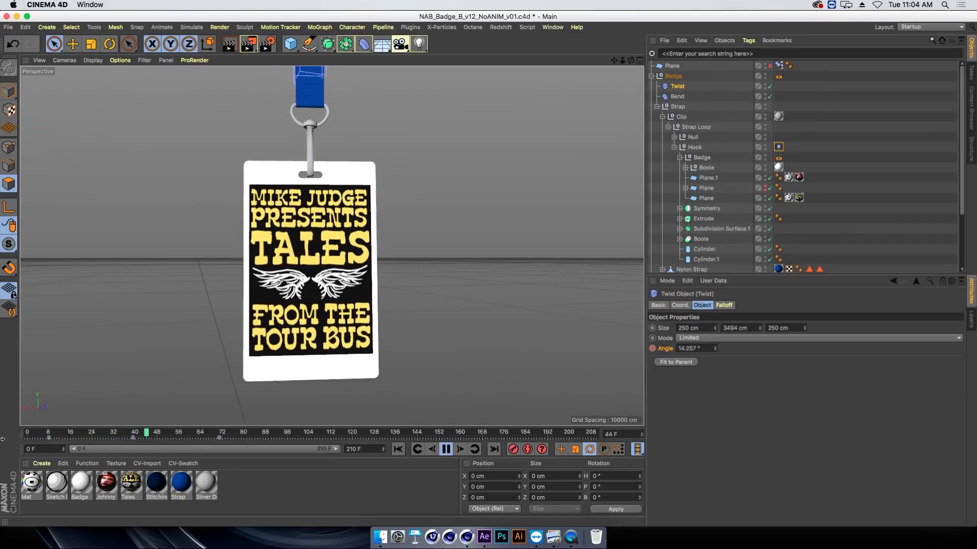
pyautogui.press('F8')
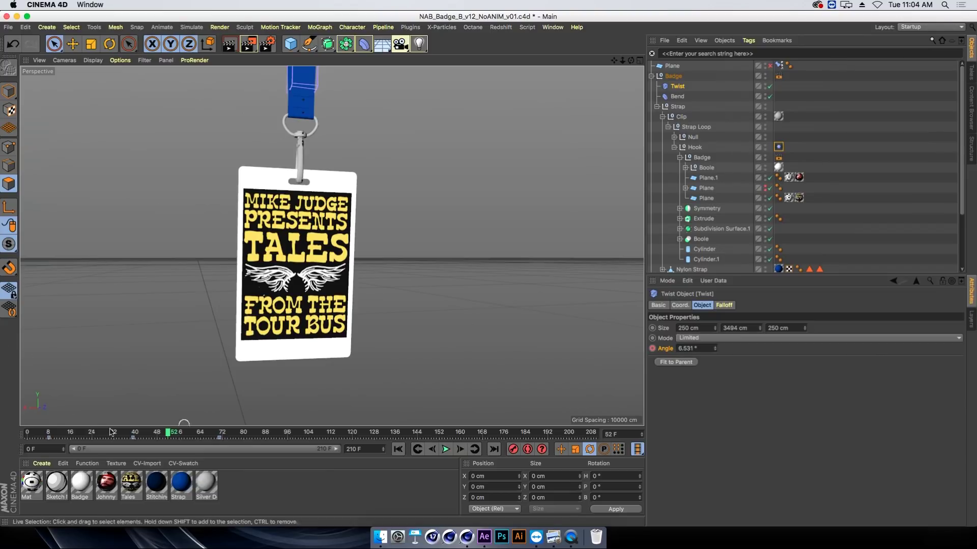
pyautogui.click(48, 436)
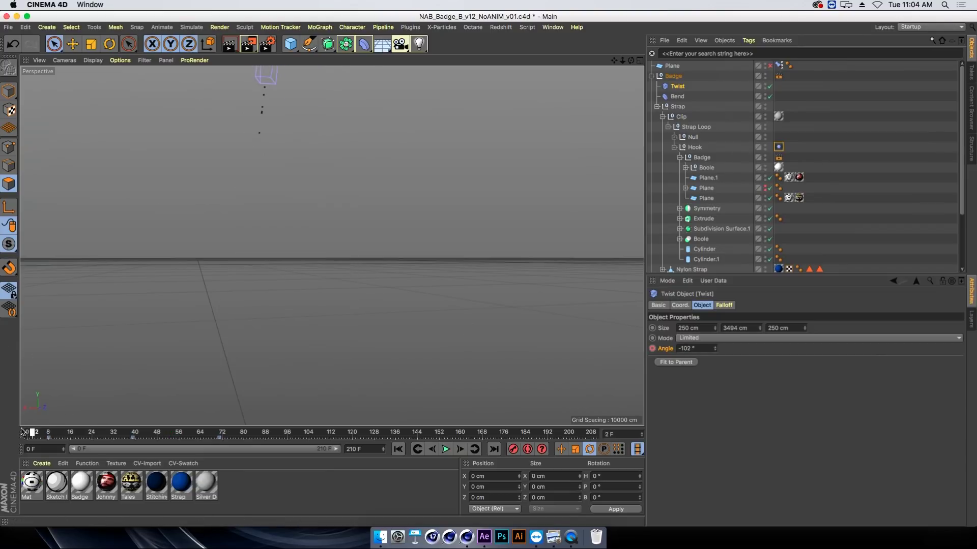
pyautogui.click(112, 435)
pyautogui.moveTo(133, 436); pyautogui.dragTo(151, 436)
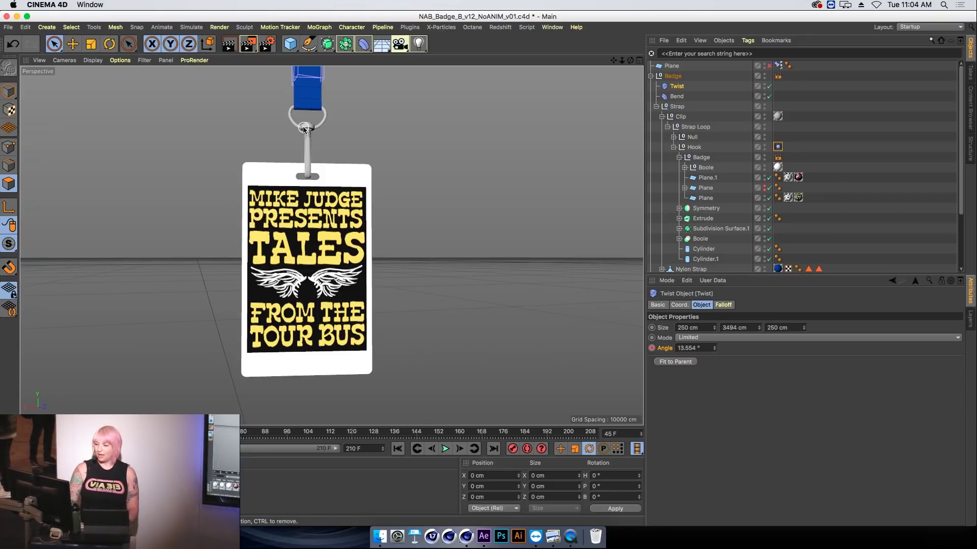
pyautogui.click(676, 107)
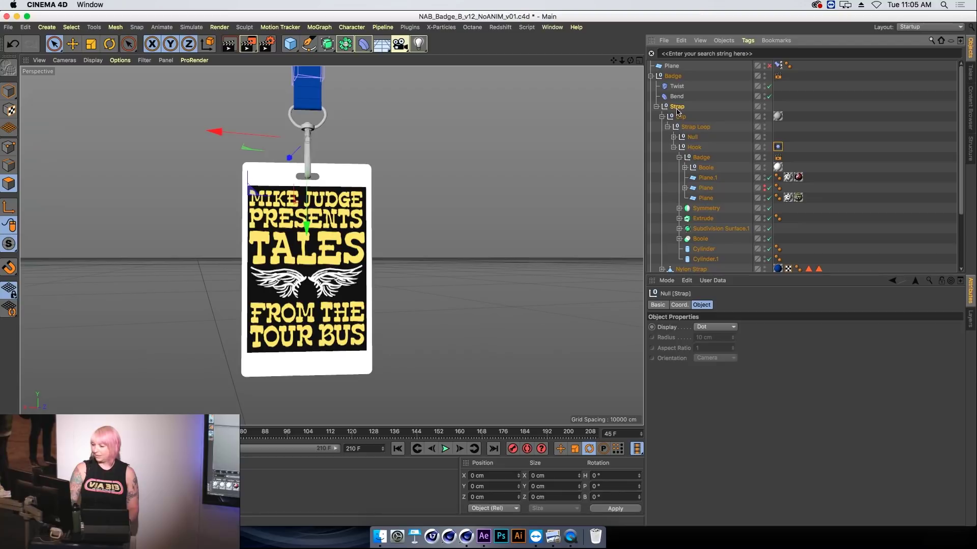
# Toggle the Twist and Bend deformers off and on while selecting the Clip and Strap Loop nulls
pyautogui.click(769, 86)
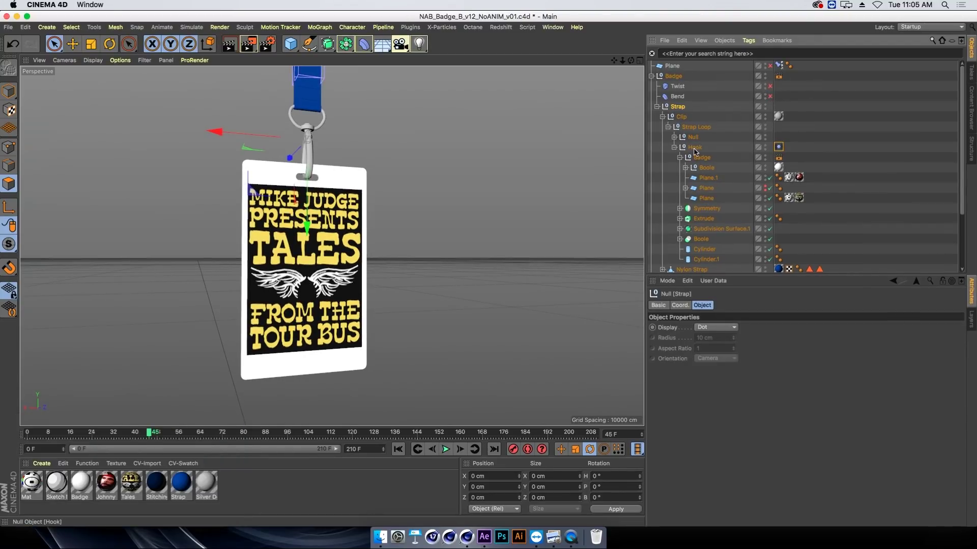
pyautogui.click(689, 118)
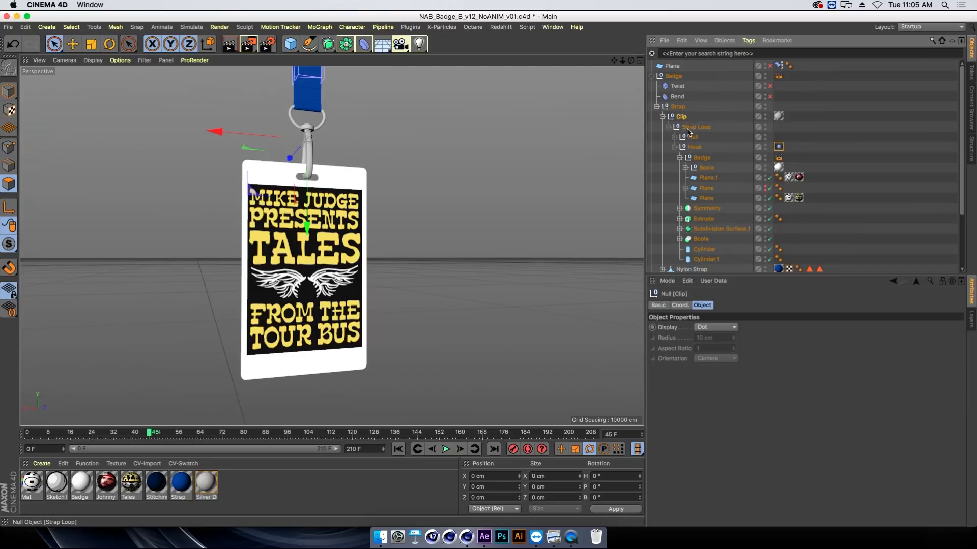
pyautogui.click(688, 130)
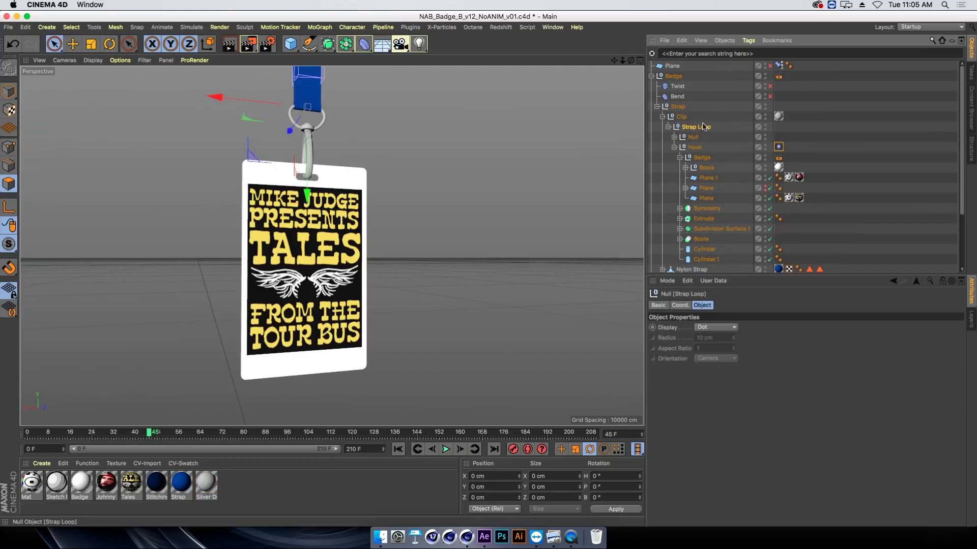
pyautogui.click(770, 86)
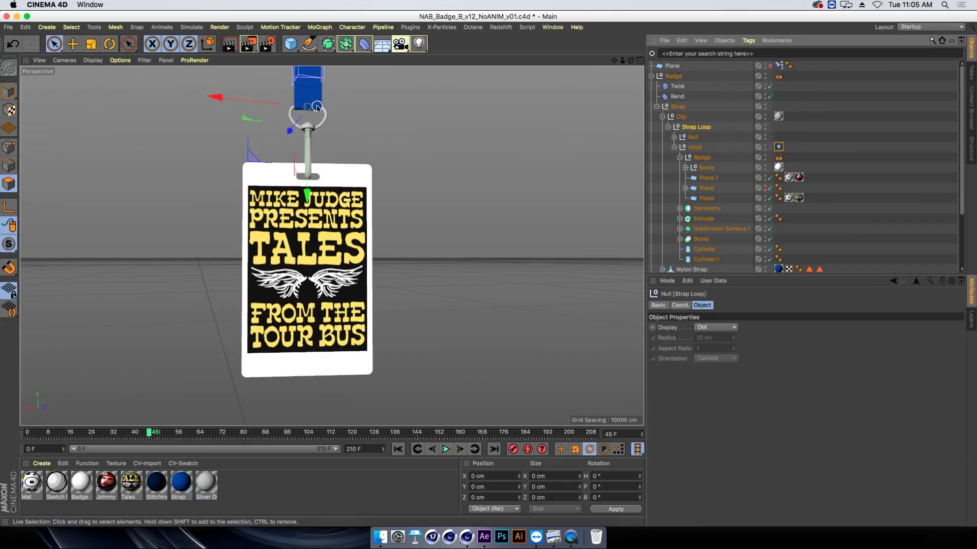
pyautogui.click(770, 86)
pyautogui.click(769, 87)
# With both deformers disabled, scrub the badge swing to frame 36 and select Strap Loop
pyautogui.moveTo(114, 433); pyautogui.dragTo(113, 433)
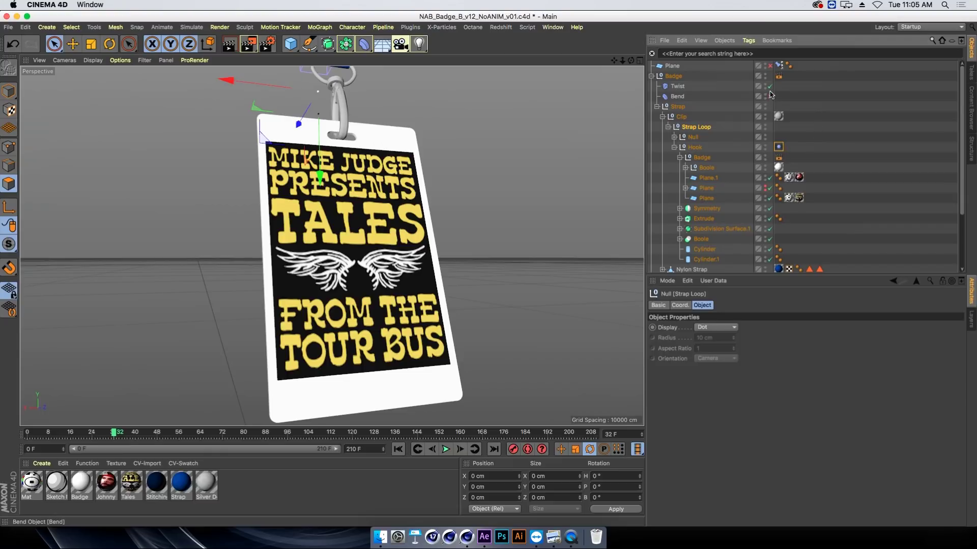
pyautogui.moveTo(770, 96); pyautogui.dragTo(770, 96)
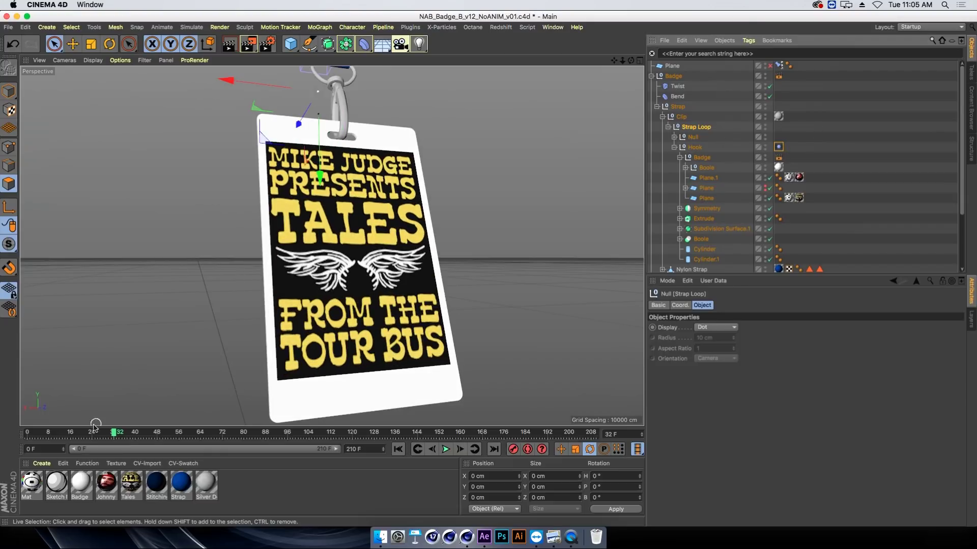
pyautogui.moveTo(131, 434)
pyautogui.mouseDown()
pyautogui.moveTo(155, 436)
pyautogui.moveTo(67, 437)
pyautogui.moveTo(124, 437)
pyautogui.moveTo(96, 437)
pyautogui.moveTo(112, 435)
pyautogui.mouseUp()
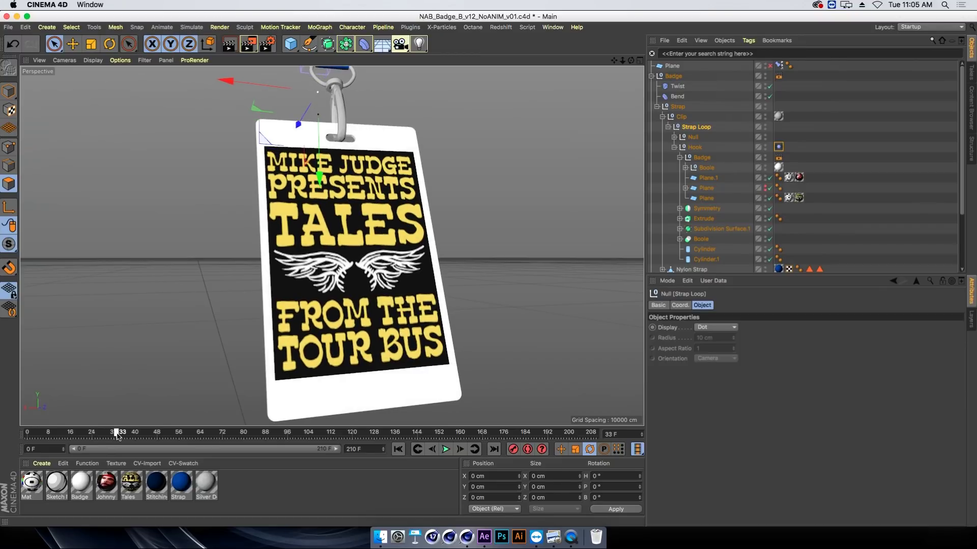
pyautogui.moveTo(112, 434); pyautogui.dragTo(124, 435)
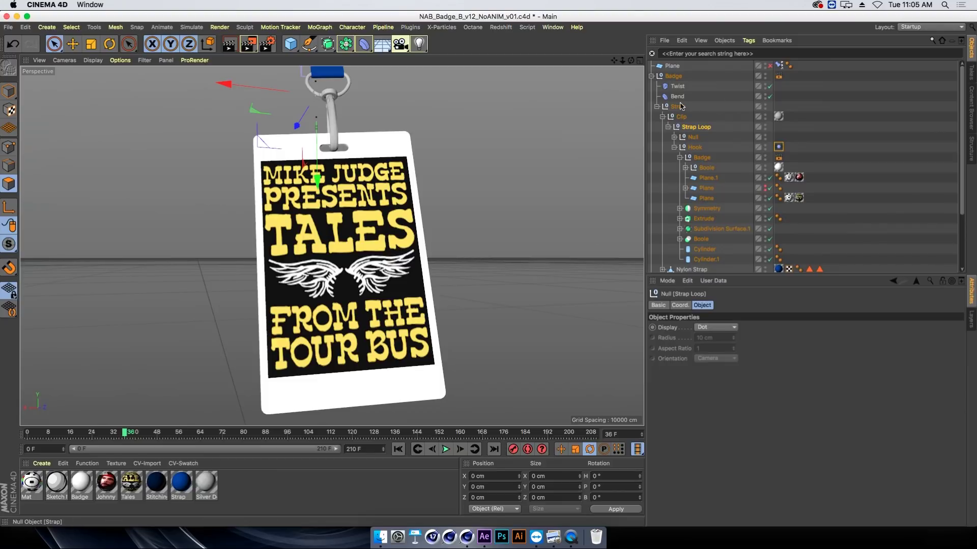
pyautogui.click(694, 127)
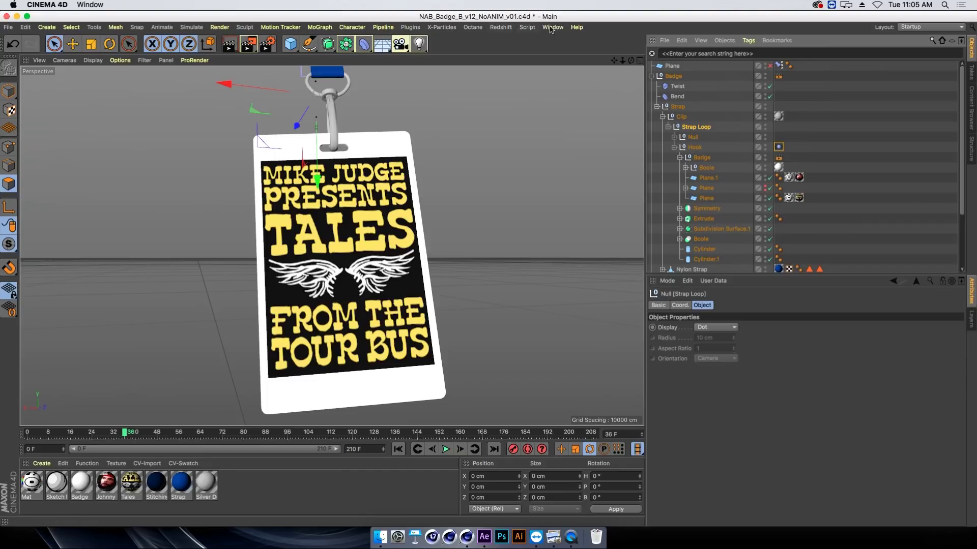
# Switch to the NAB_SwingExample_01.c4d scene and return to its first frame
pyautogui.click(572, 29)
pyautogui.click(559, 29)
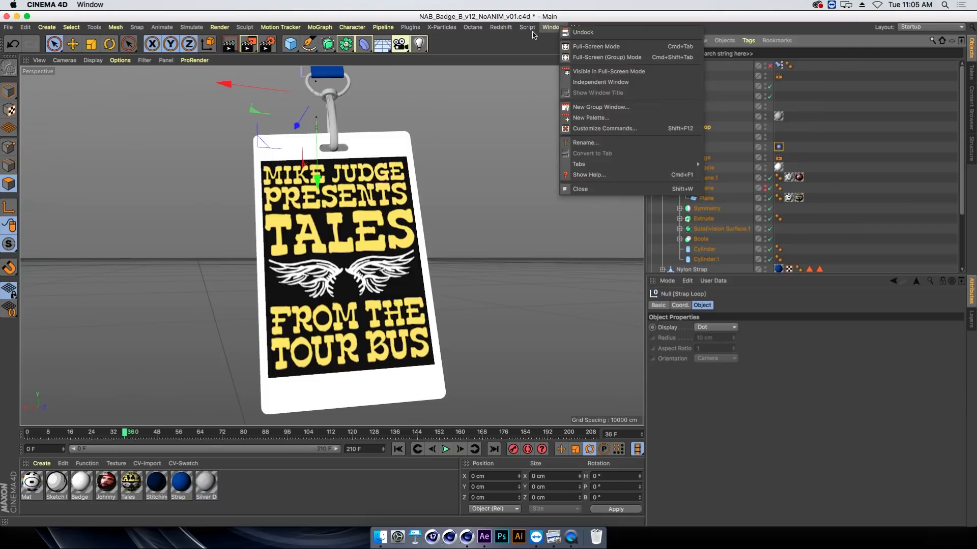
pyautogui.click(553, 27)
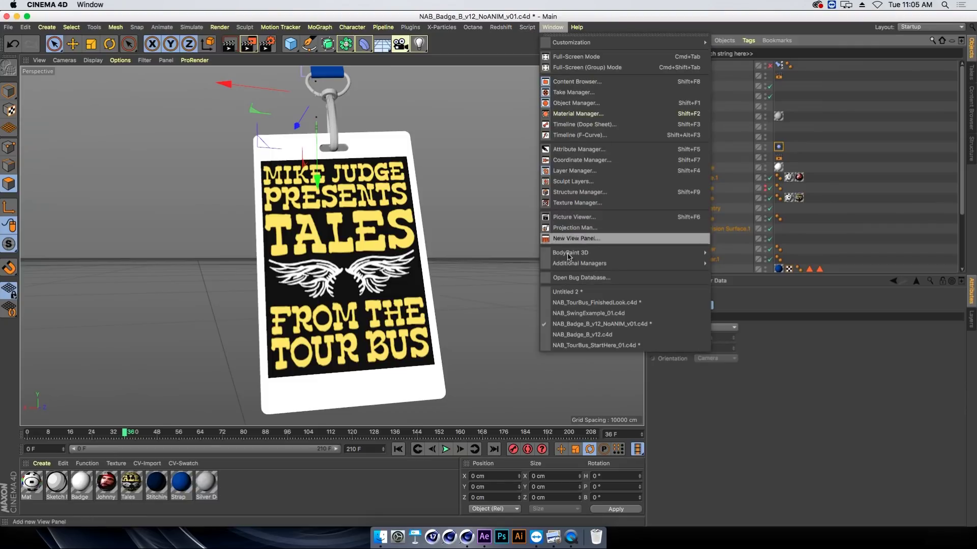
pyautogui.click(601, 314)
pyautogui.click(23, 434)
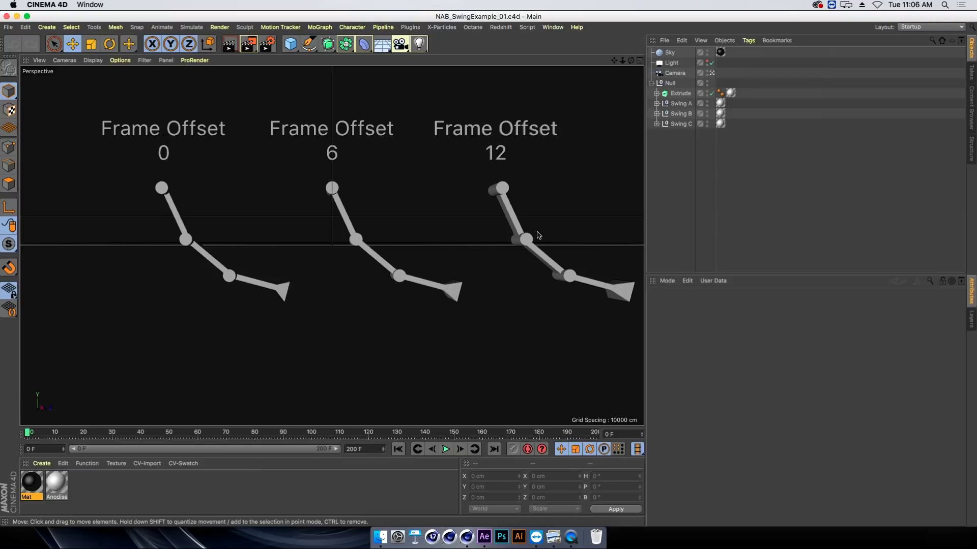
# Play the three swinging chains with offsets 0, 6 and 12, then stop
pyautogui.press('F8')
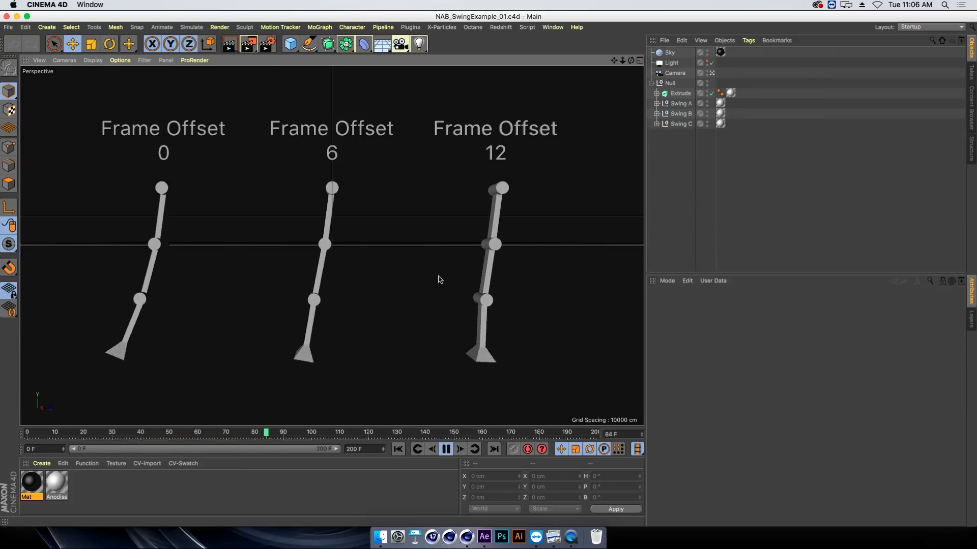
pyautogui.click(445, 449)
pyautogui.click(553, 27)
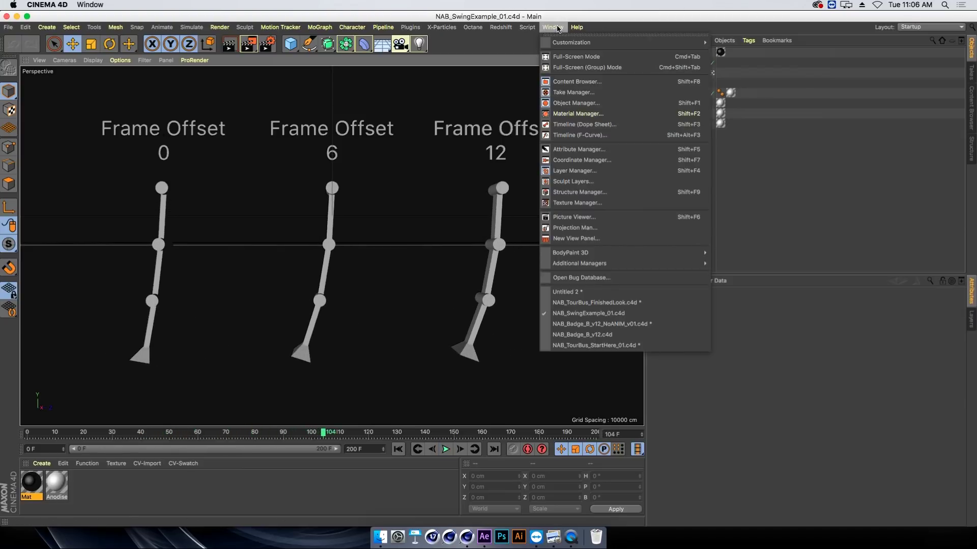
# Back in NAB_Badge_B_v12_NoANIM_v01.c4d, key the Strap Loop pitch at 6° around frame 40
pyautogui.click(595, 326)
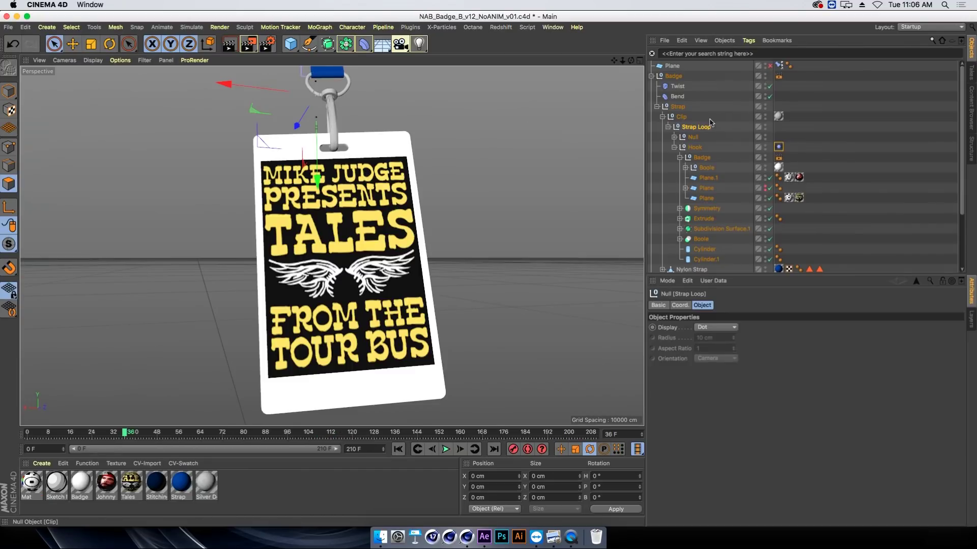
pyautogui.click(680, 305)
pyautogui.moveTo(852, 339); pyautogui.dragTo(855, 340)
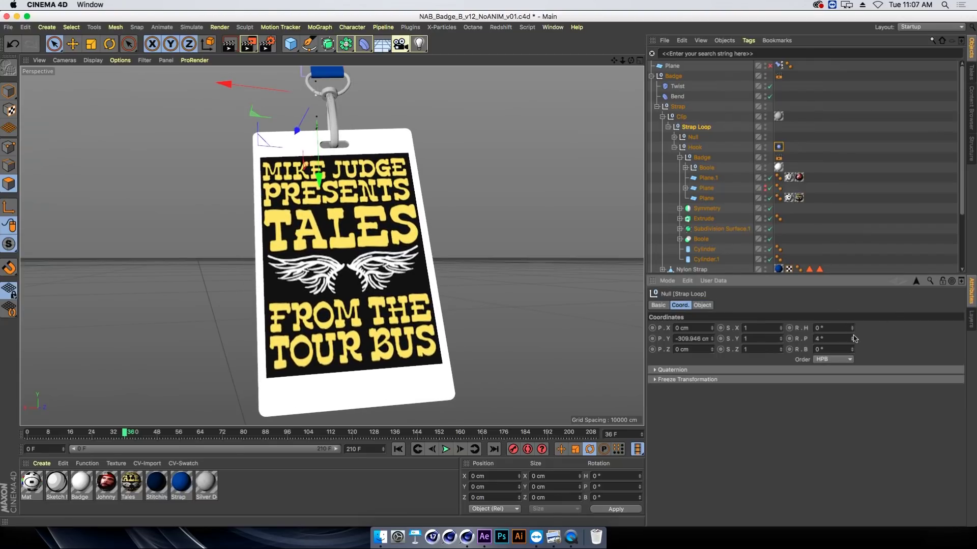
pyautogui.click(853, 336)
pyautogui.click(789, 339)
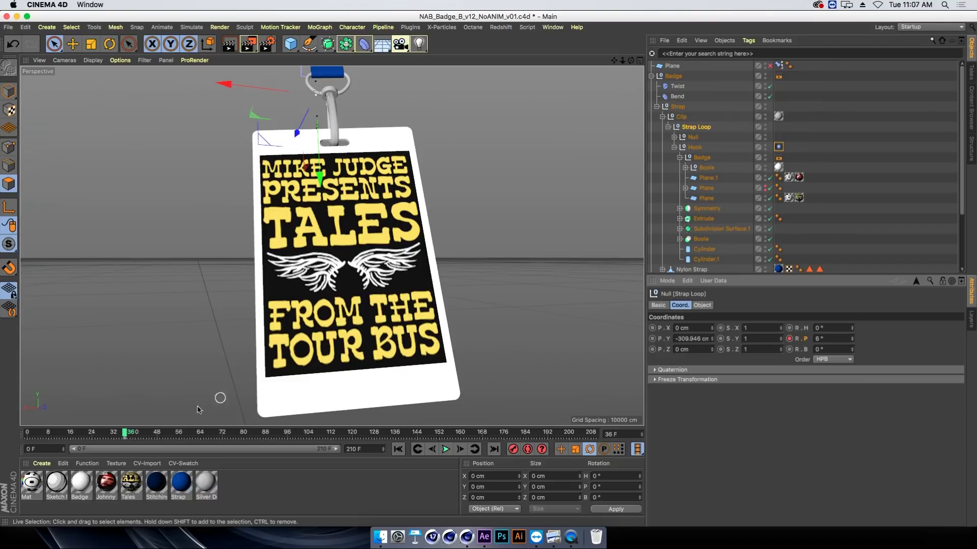
pyautogui.click(125, 441)
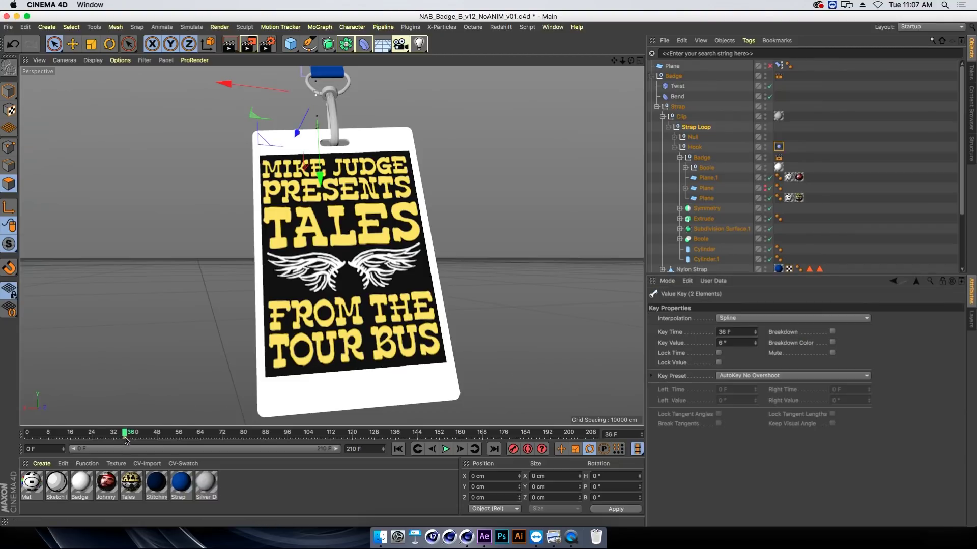
pyautogui.moveTo(128, 440); pyautogui.dragTo(49, 433)
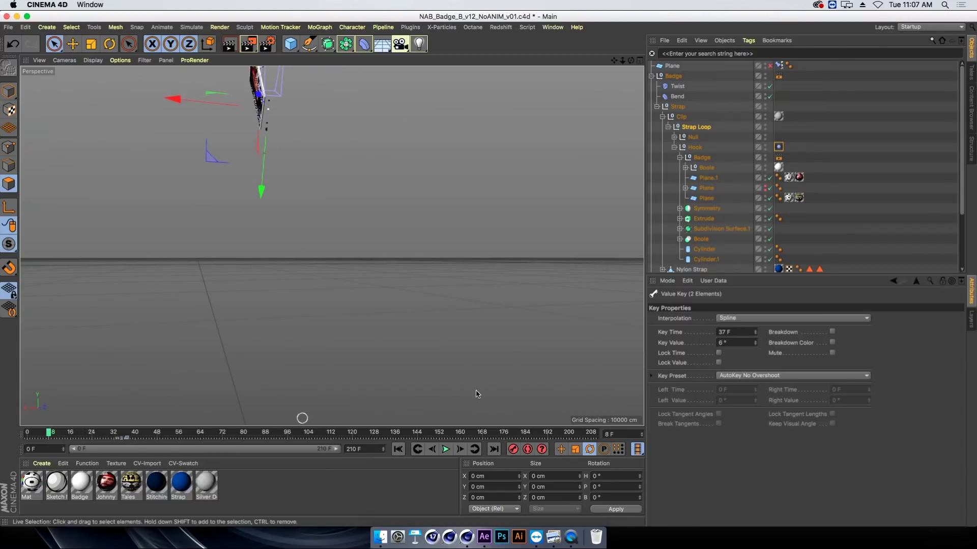
# Set a -20° Strap Loop pitch on frame 8 and preview the swing-in
pyautogui.click(692, 129)
pyautogui.click(845, 339)
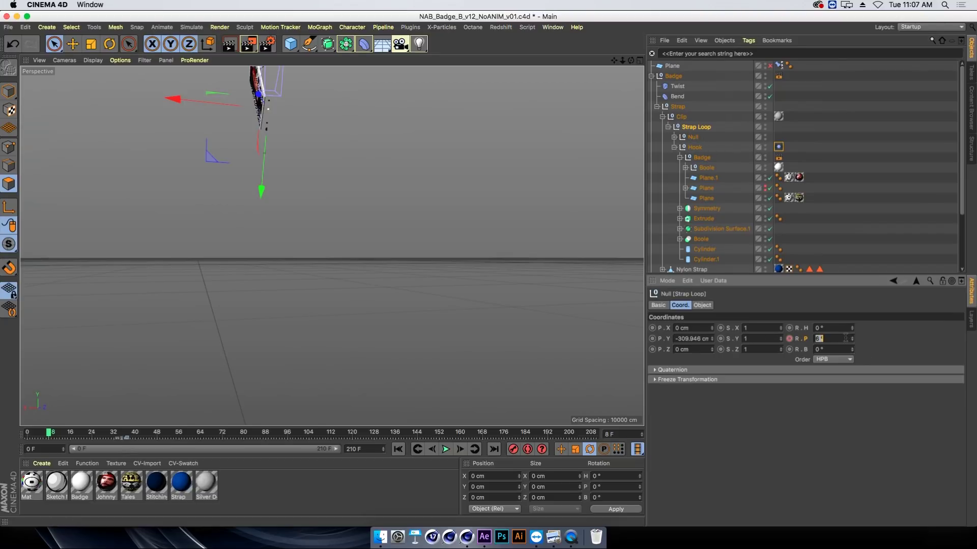
pyautogui.write('-20')
pyautogui.press('Return')
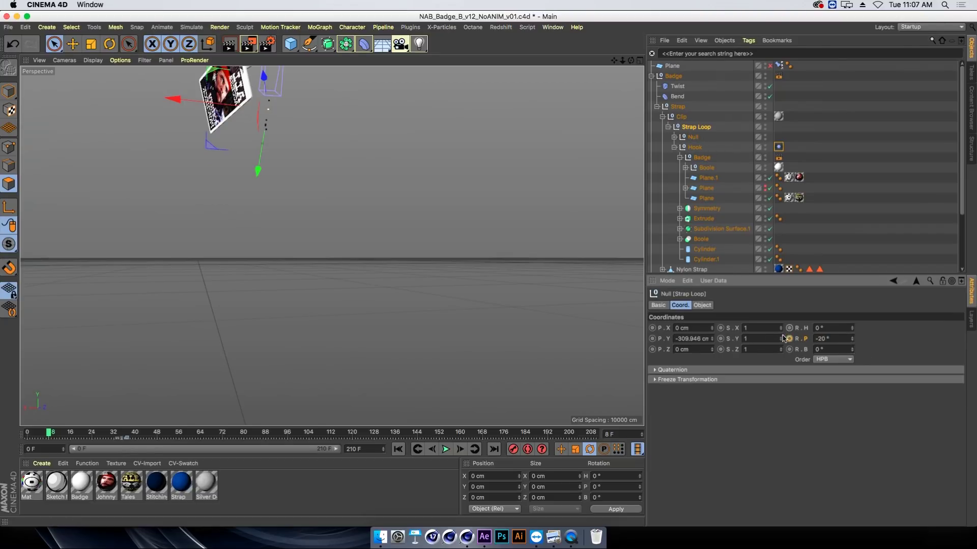
pyautogui.press('F8')
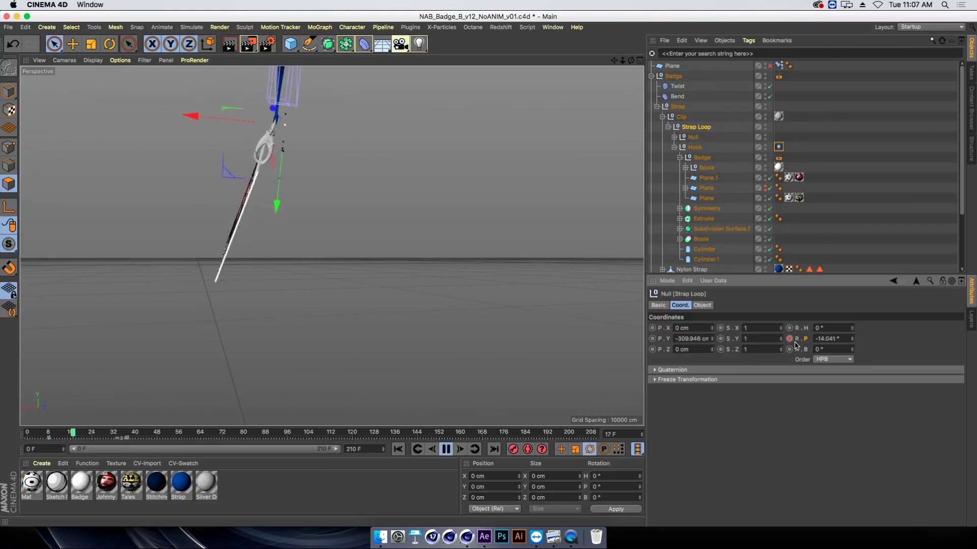
pyautogui.press('F8')
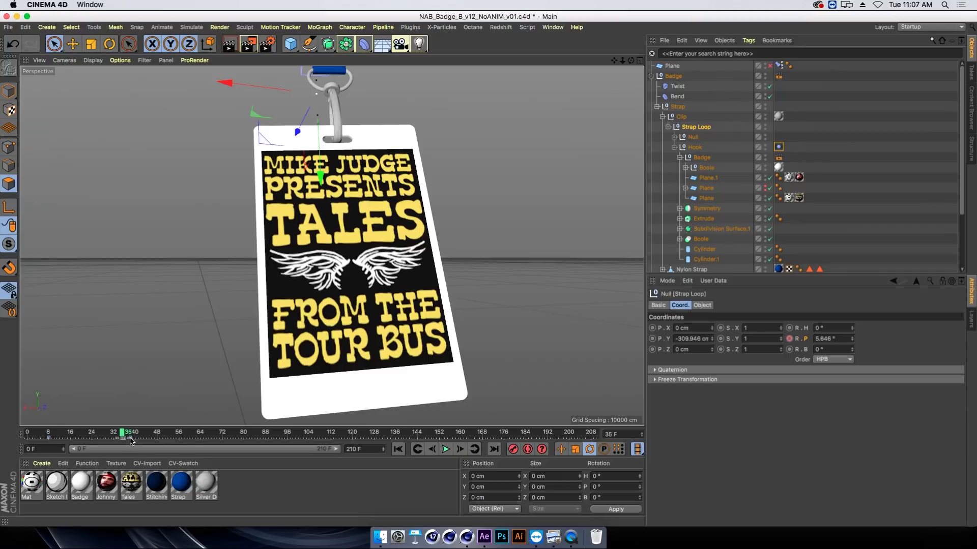
pyautogui.moveTo(124, 437); pyautogui.dragTo(129, 434)
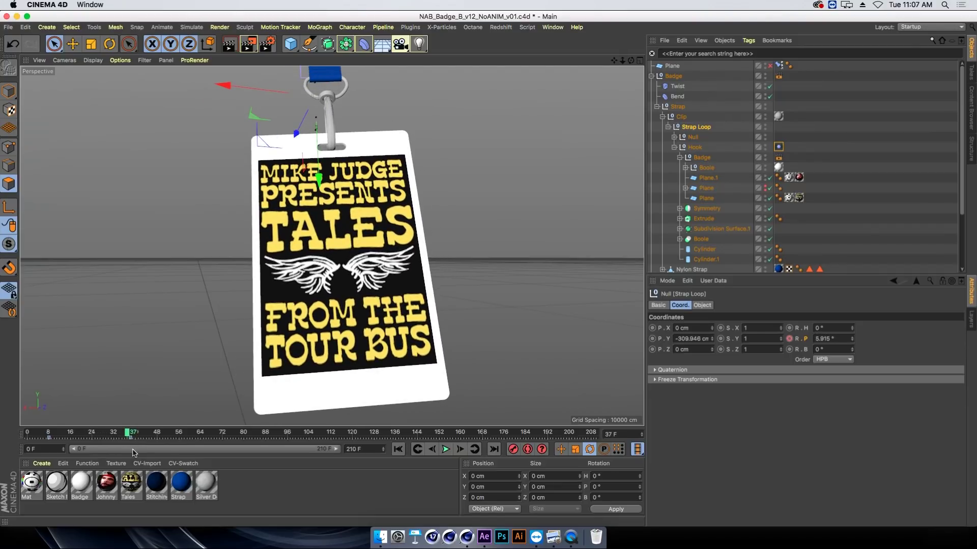
pyautogui.click(135, 438)
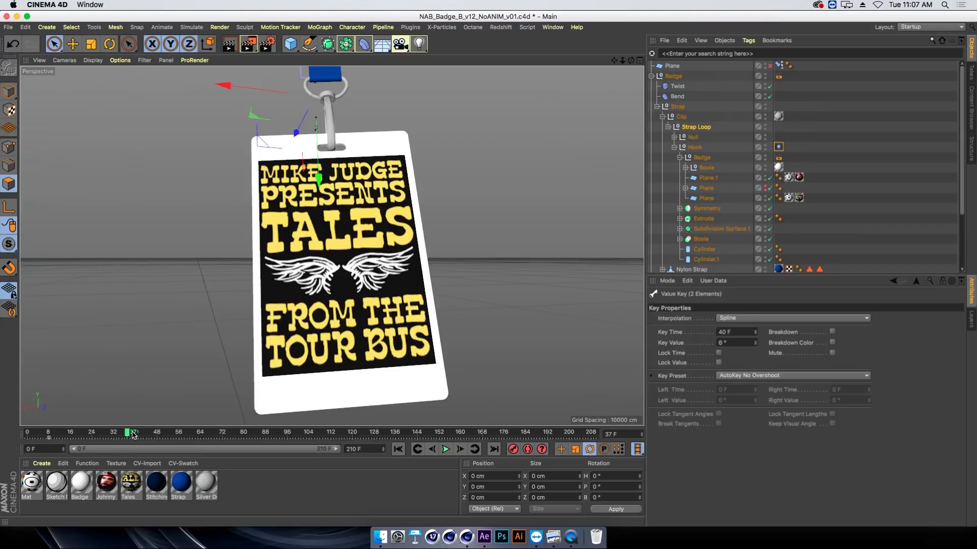
pyautogui.moveTo(133, 434); pyautogui.dragTo(95, 433)
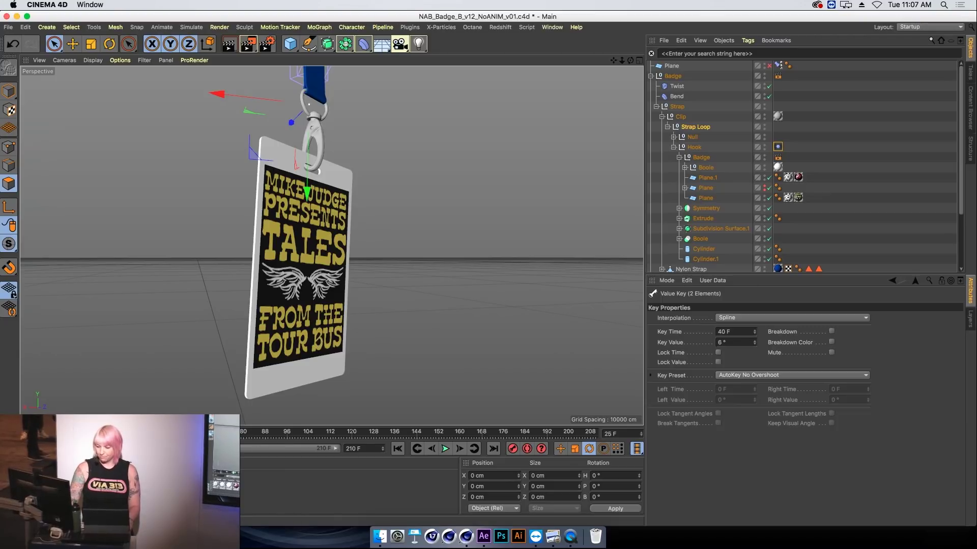
# Keyframe the Strap Loop pitch at -6° on frame 64
pyautogui.press('F8')
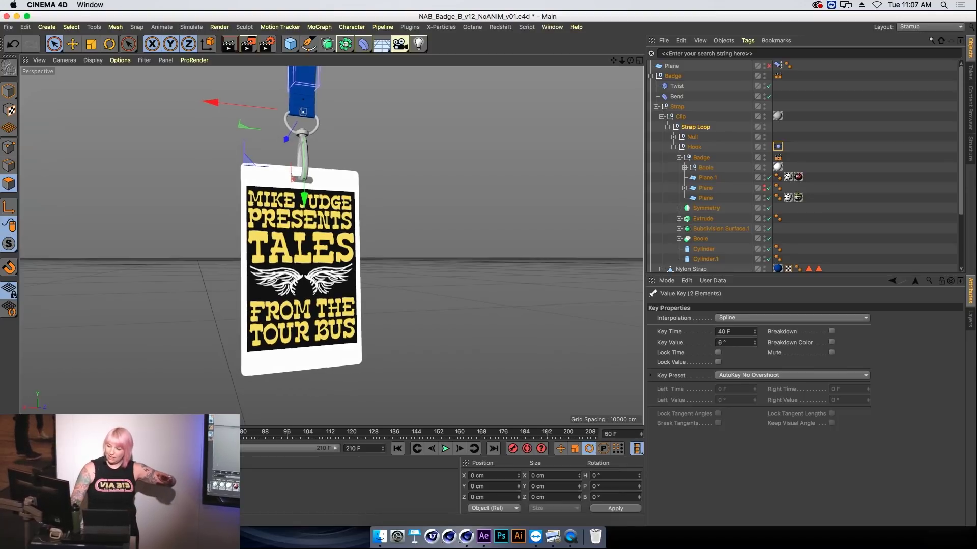
pyautogui.click(696, 127)
pyautogui.moveTo(851, 340); pyautogui.dragTo(847, 339)
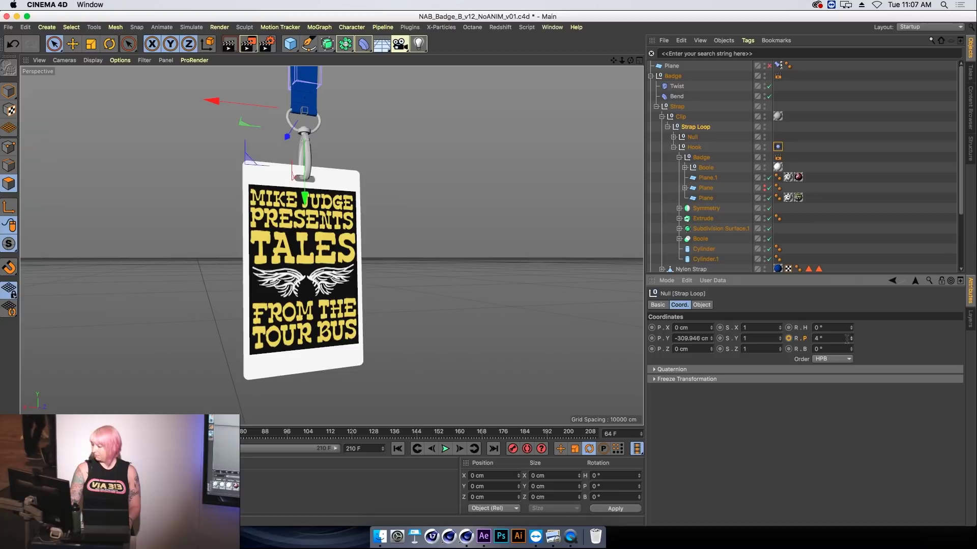
pyautogui.write('-6')
pyautogui.press('Return')
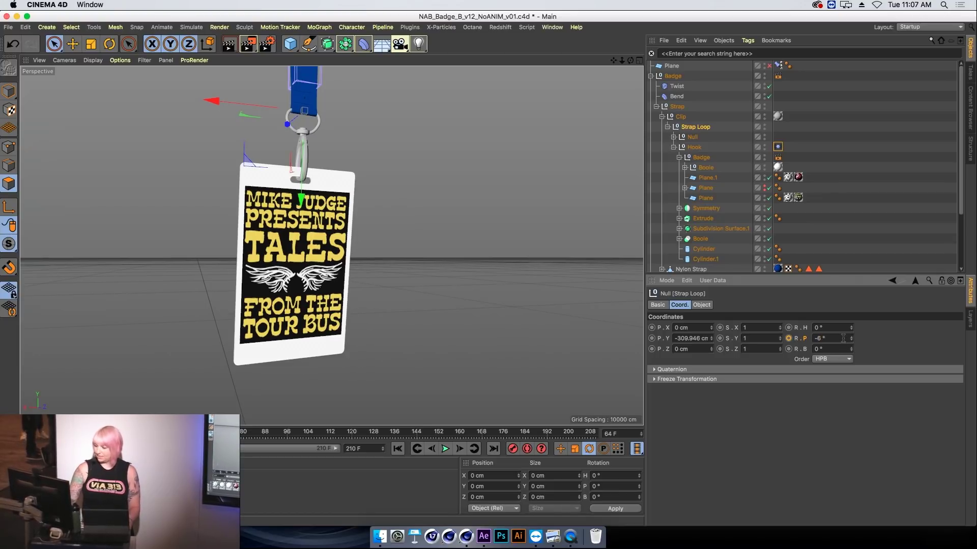
pyautogui.click(788, 338)
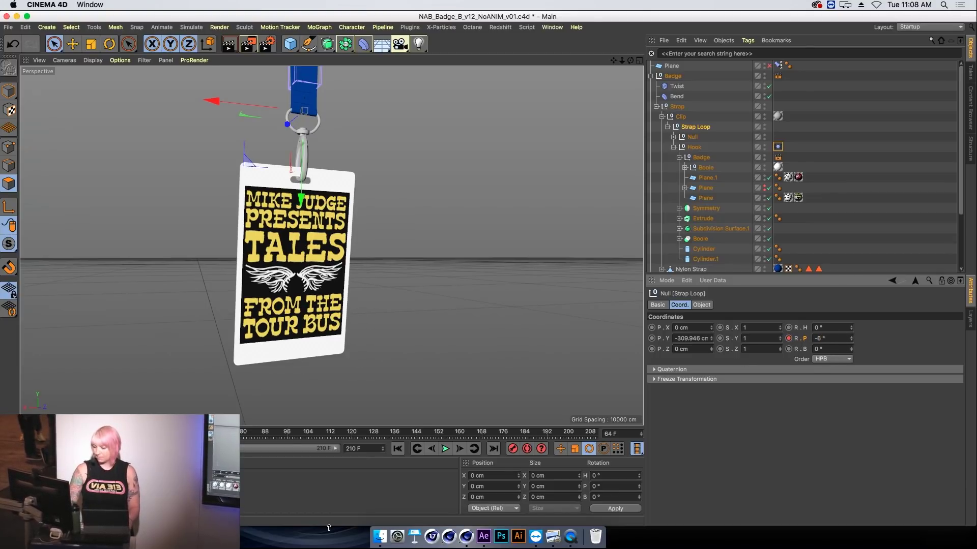
# Add a 3° pitch key near frame 91 and play the swing from the start
pyautogui.moveTo(199, 431); pyautogui.dragTo(270, 431)
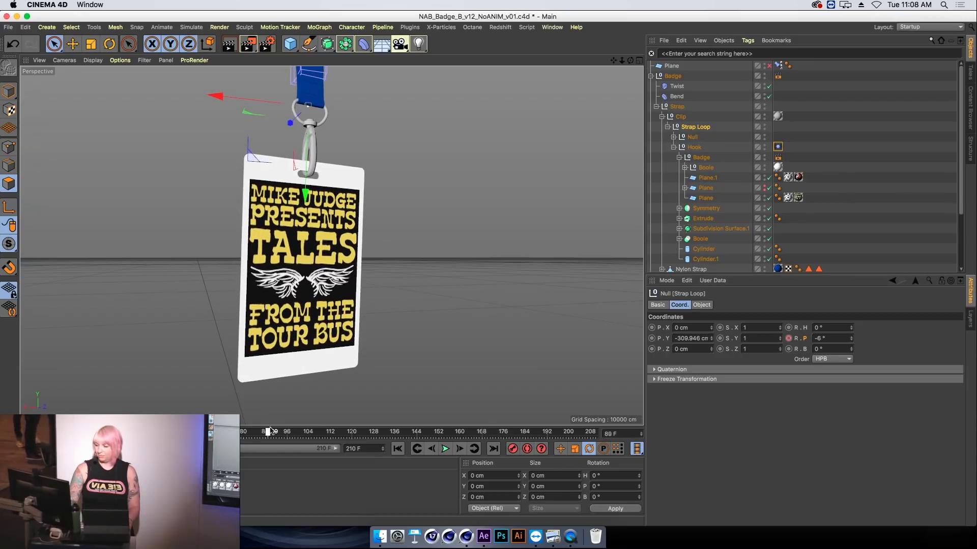
pyautogui.click(820, 339)
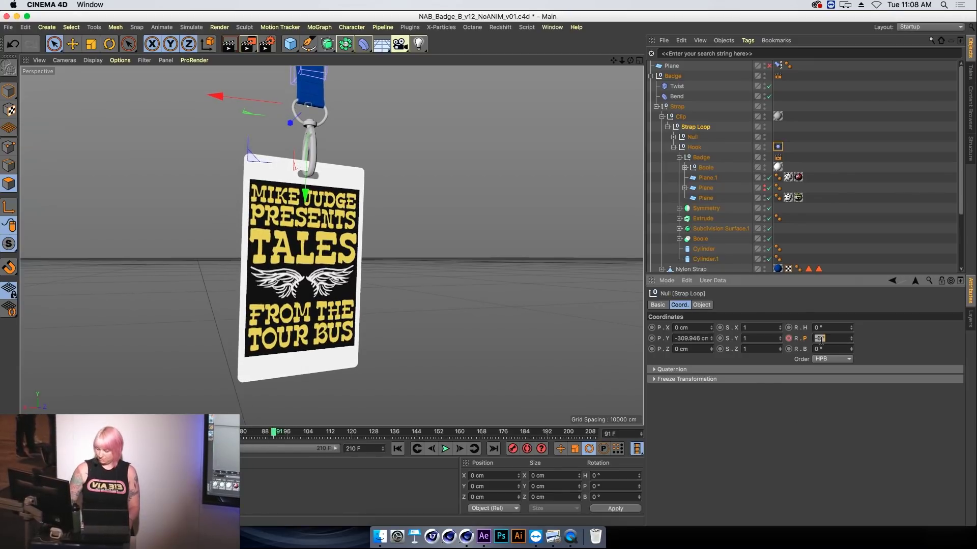
pyautogui.write('5')
pyautogui.press('Return')
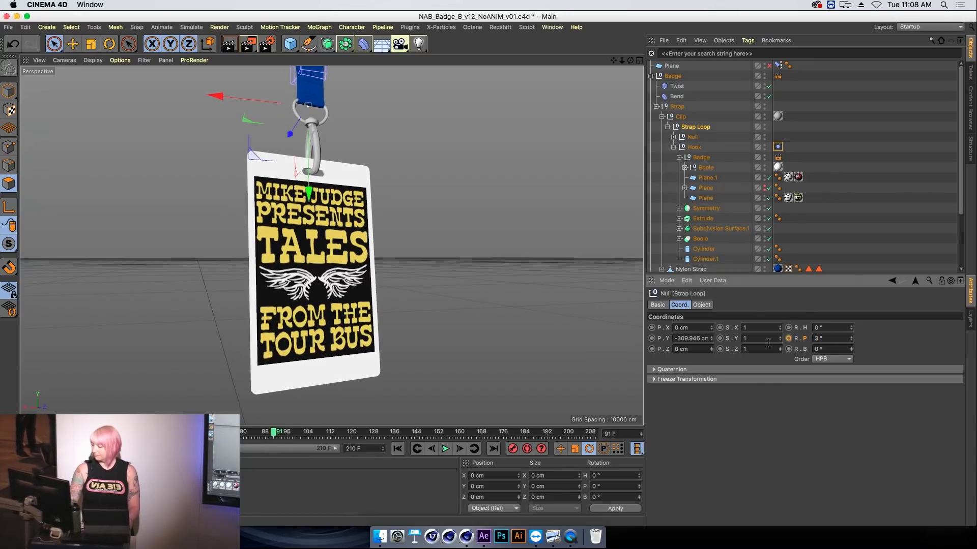
pyautogui.hotkey('shift', 'f')
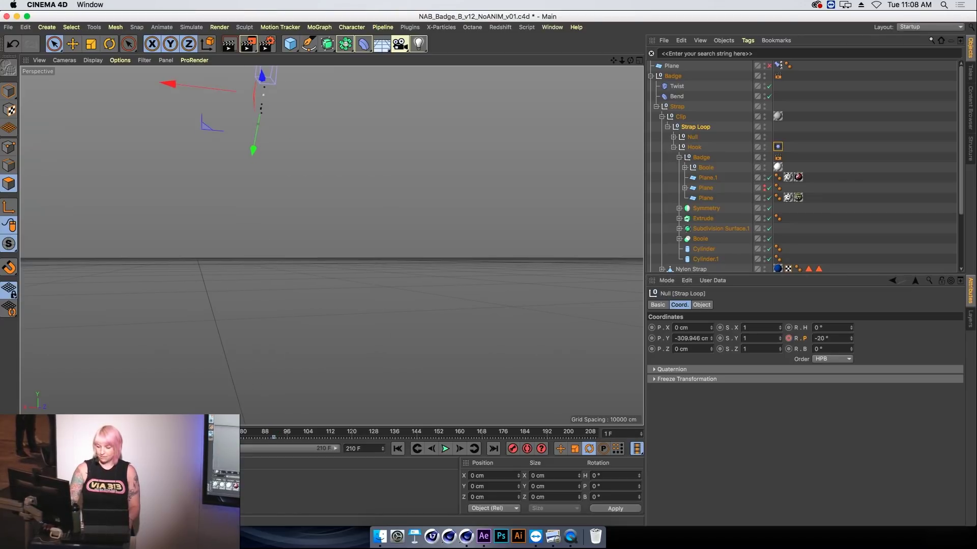
pyautogui.press('F8')
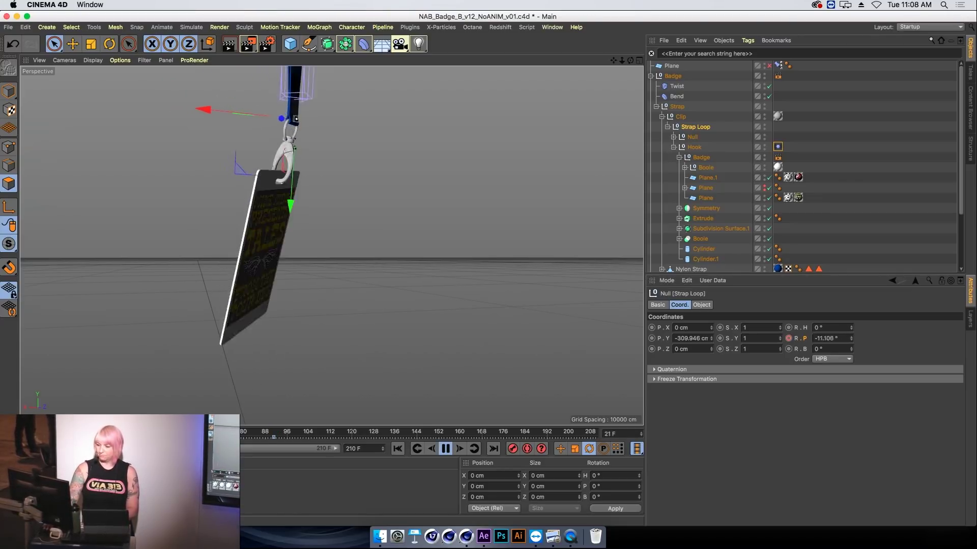
pyautogui.press('F8')
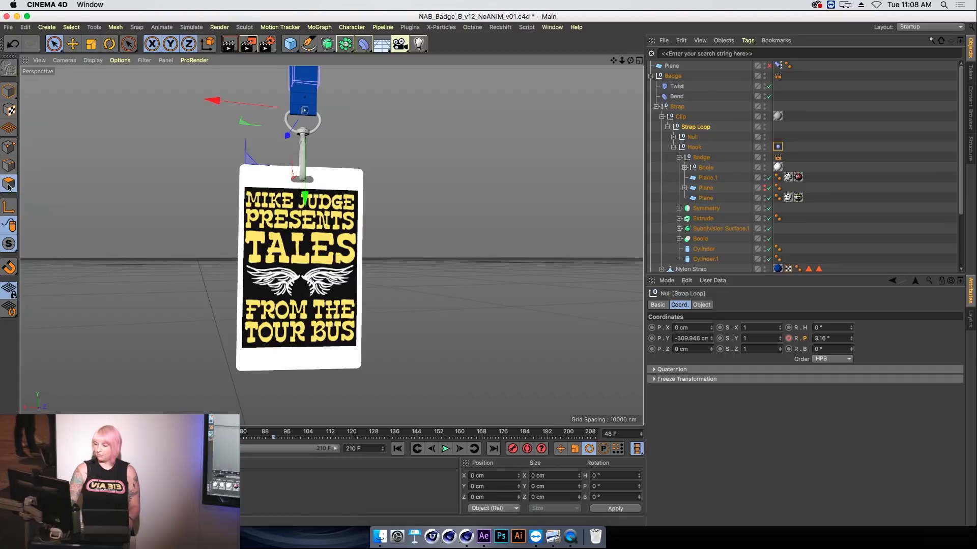
# Inspect the Hook's Vibrate tag settings and zoom into the hook-ring joint, then restore the view
pyautogui.click(778, 147)
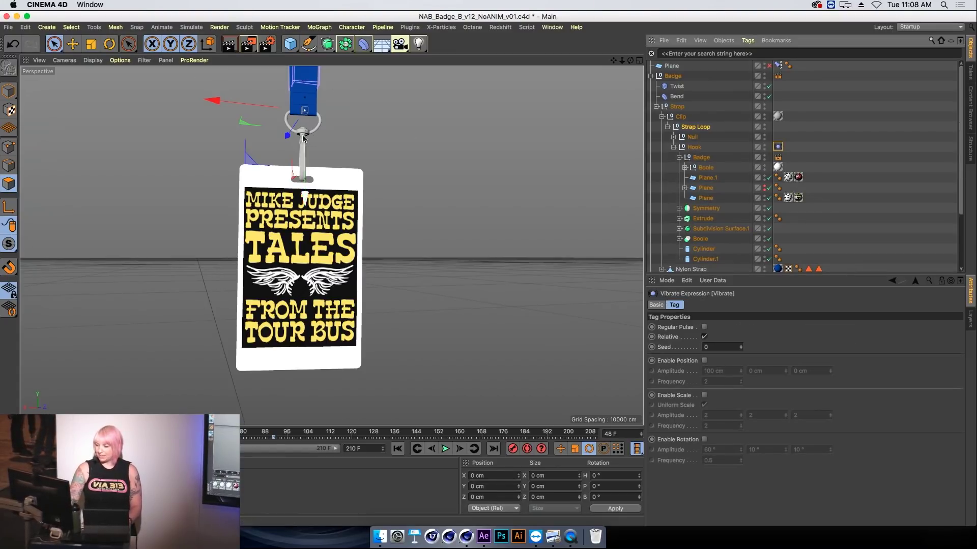
pyautogui.scroll(5, 309, 122)
pyautogui.scroll(5, 366, 122)
pyautogui.scroll(-2, 343, 114)
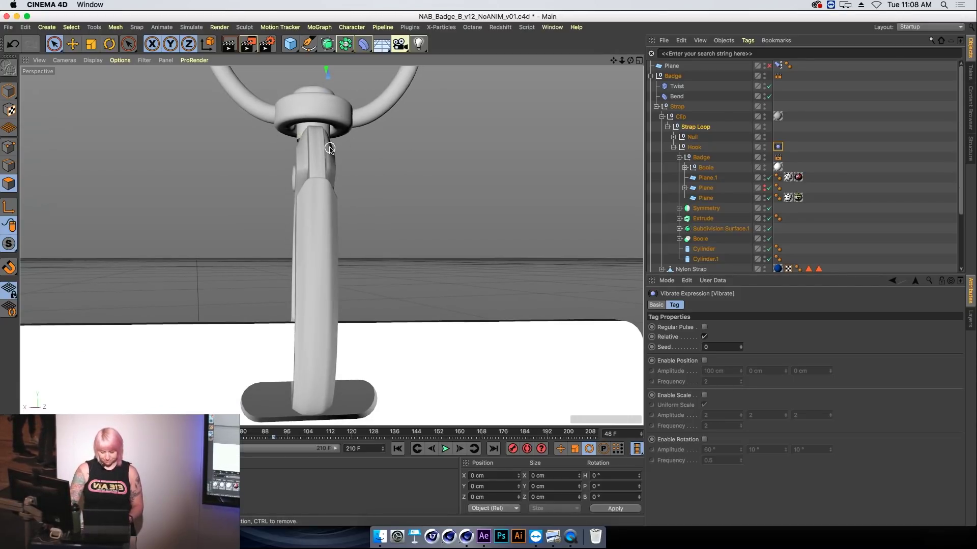
pyautogui.hotkey('ctrl', 'shift', 'z')
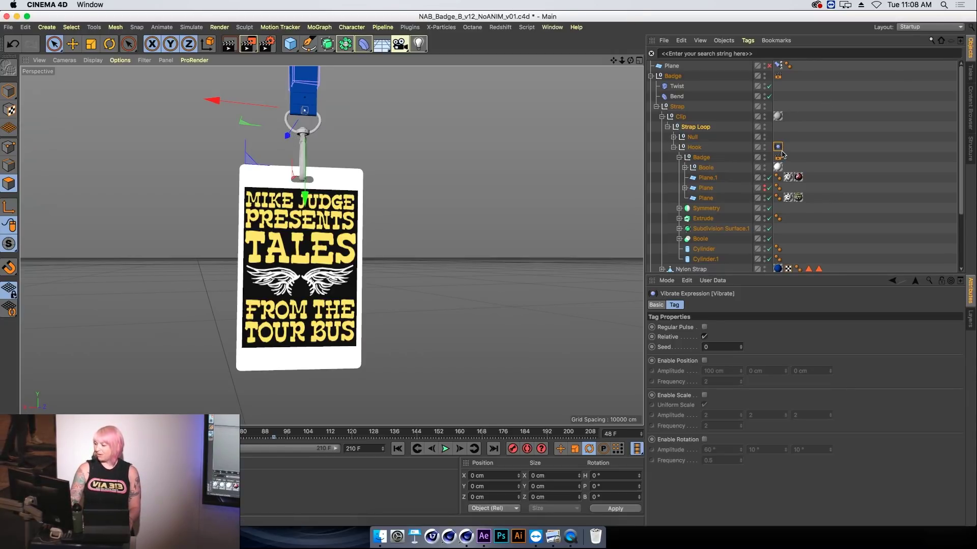
# Add a Vibrate tag to the Hook with rotation enabled (60°/10°/10°, frequency 0.5)
pyautogui.click(692, 148)
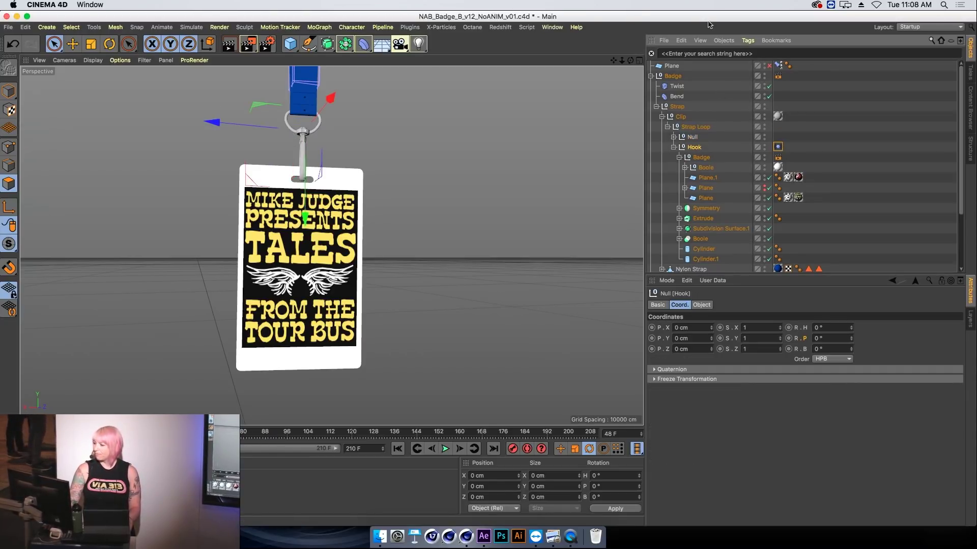
pyautogui.click(746, 41)
pyautogui.moveTo(774, 56)
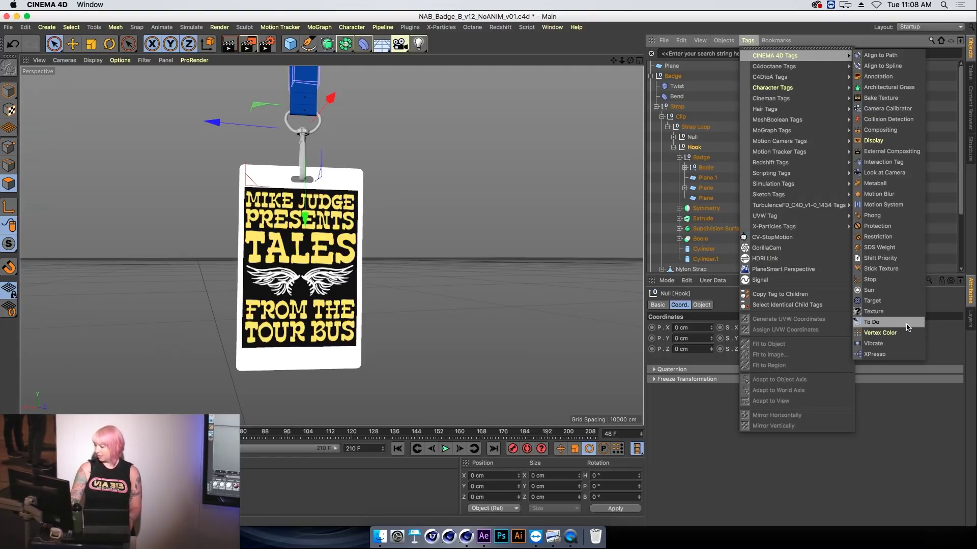
pyautogui.click(925, 342)
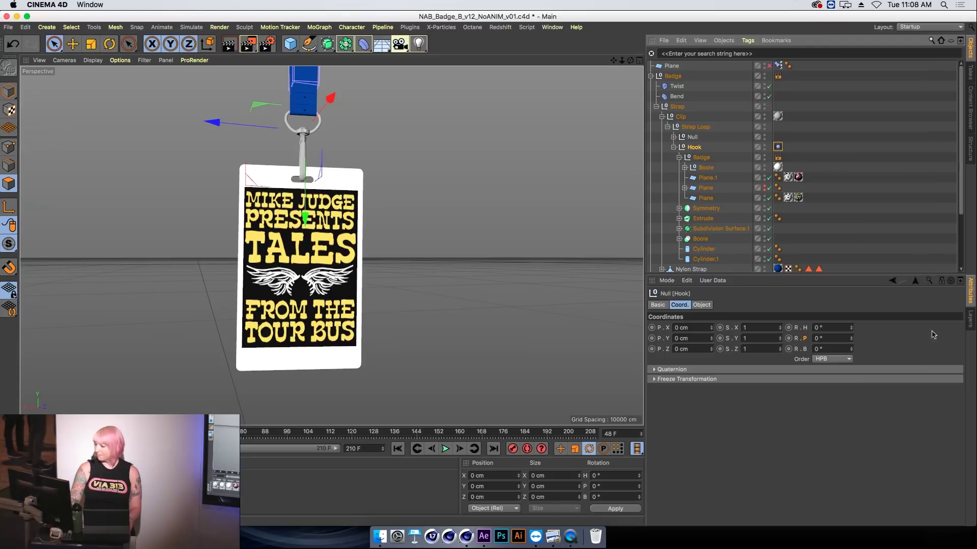
pyautogui.click(777, 147)
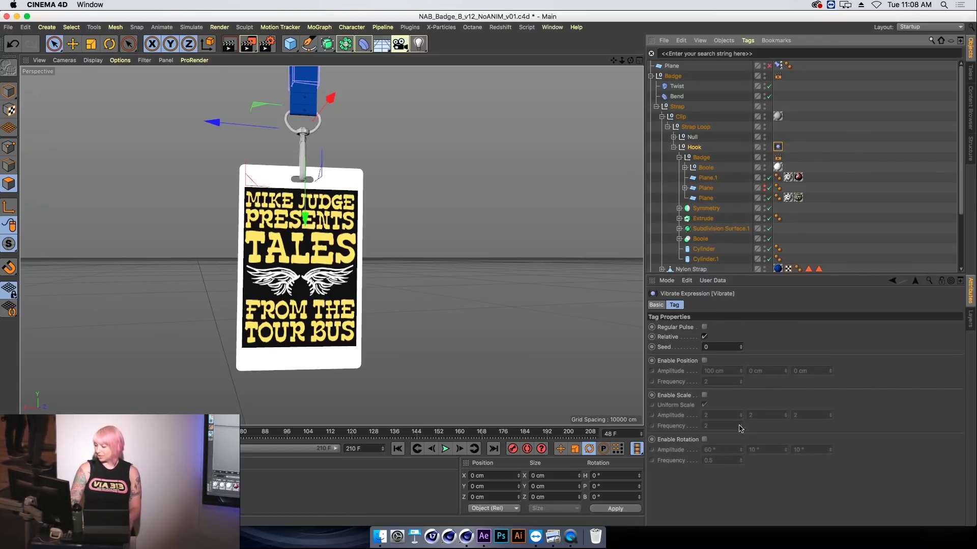
pyautogui.click(704, 440)
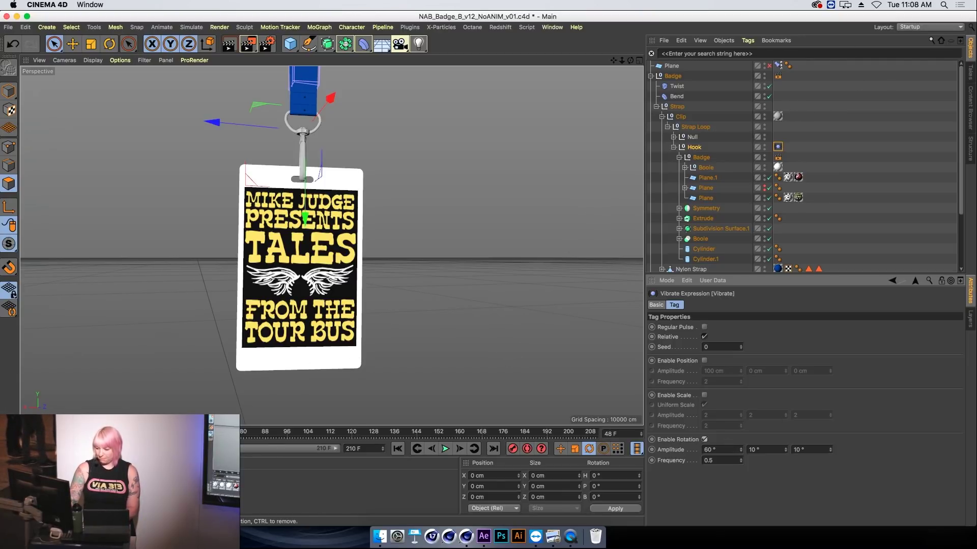
# Preview the swinging badge animation, then restart playback from frame 0
pyautogui.press('F8')
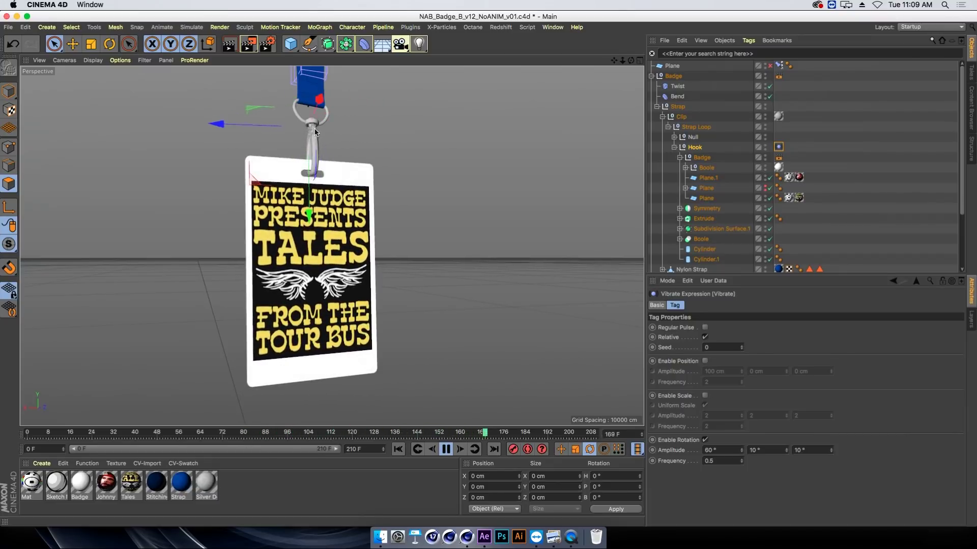
pyautogui.click(227, 433)
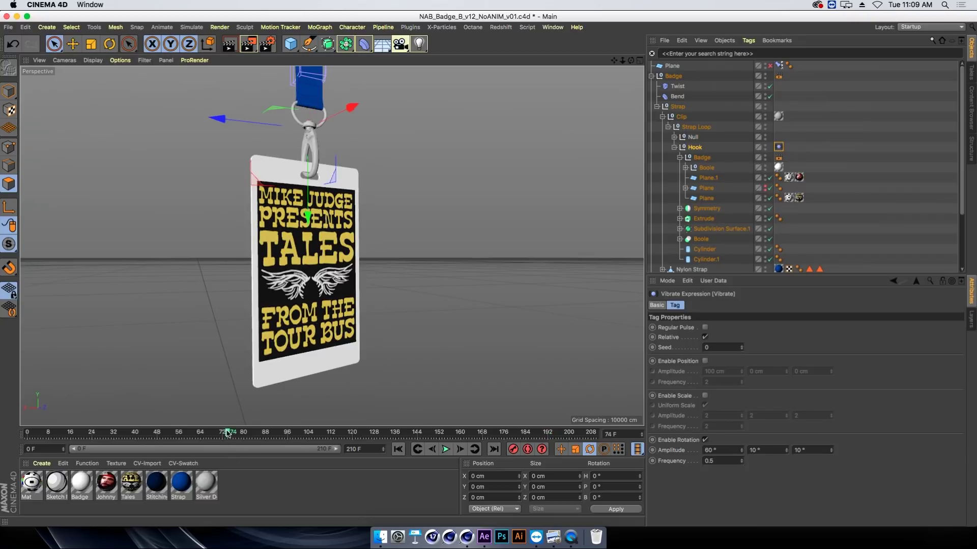
pyautogui.click(18, 433)
pyautogui.click(445, 449)
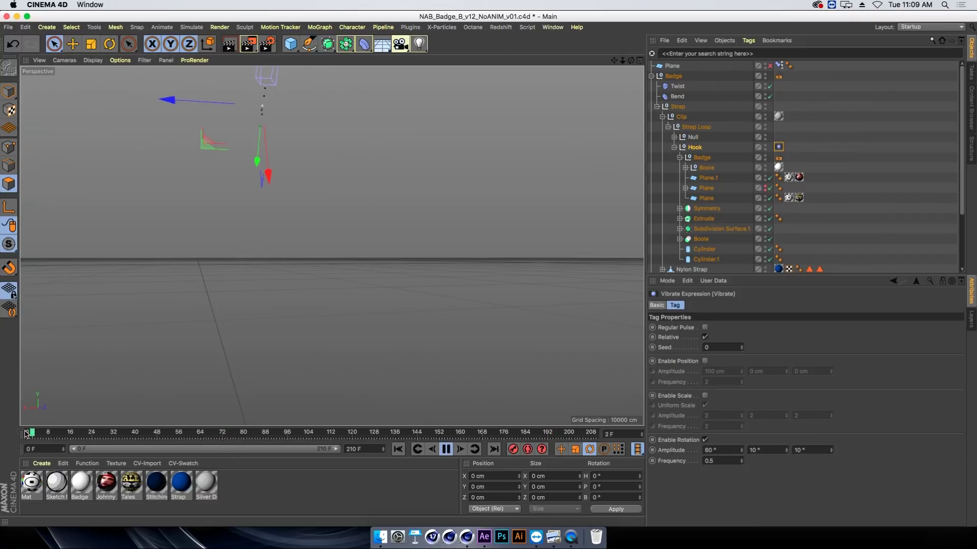
# Stop the preview and show the coordinates of the Badge null under Hook
pyautogui.click(853, 147)
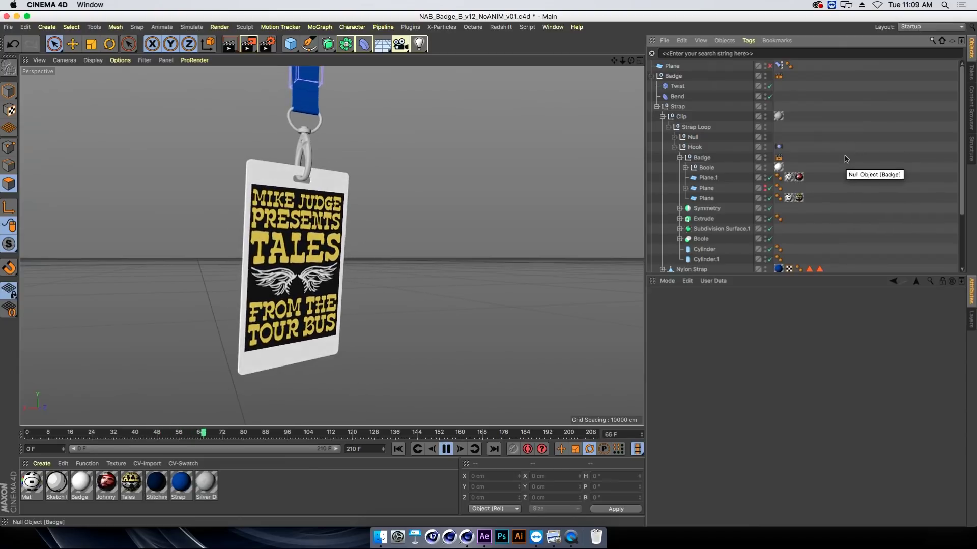
pyautogui.press('F8')
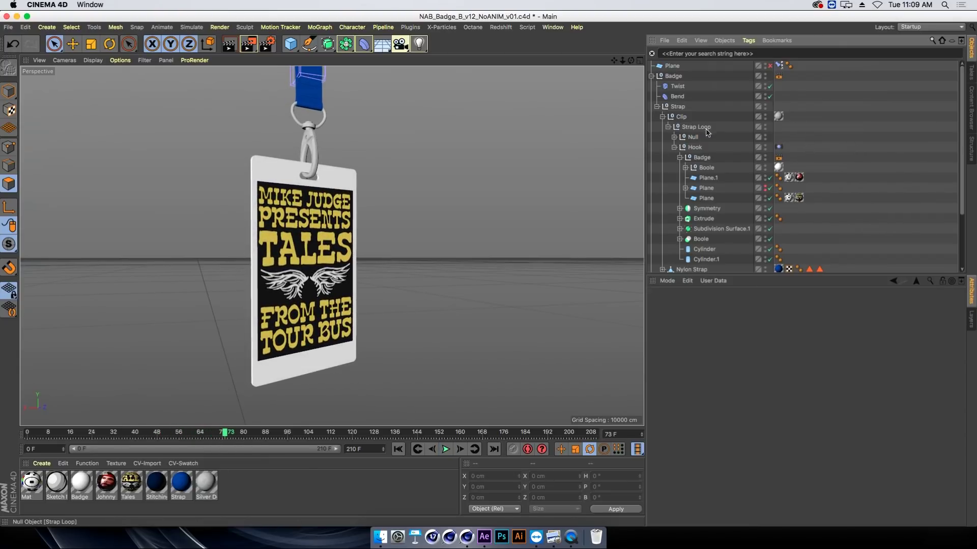
pyautogui.click(703, 158)
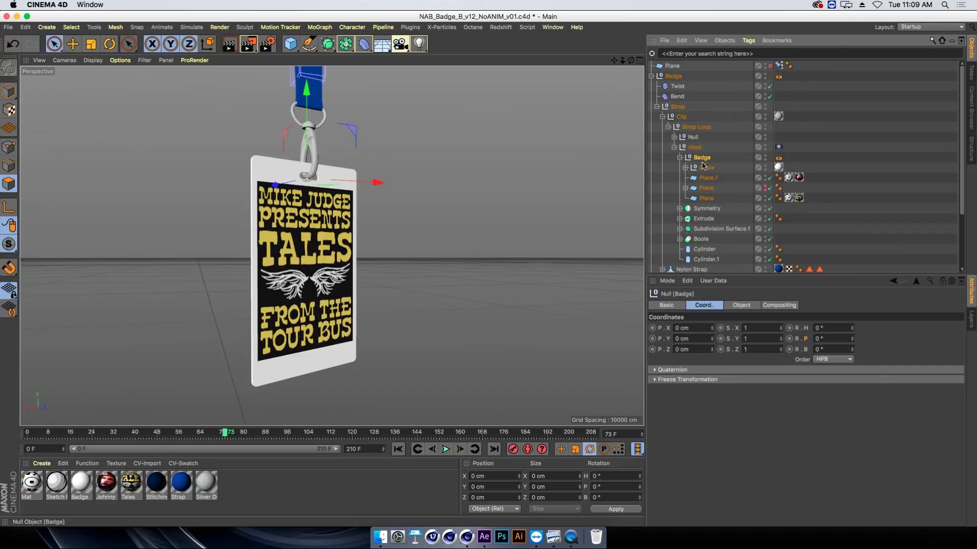
pyautogui.click(765, 158)
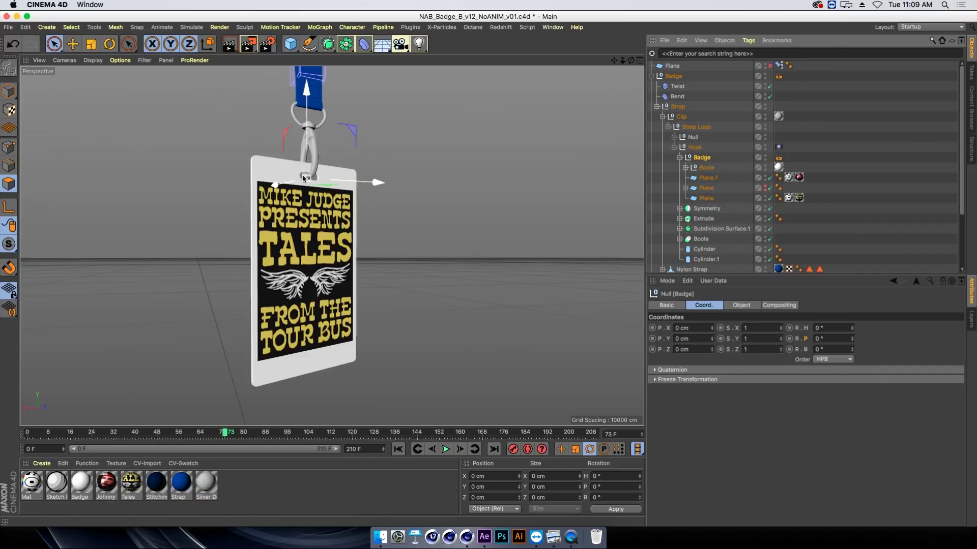
# Zoom and pan in on the clip and badge face, then scrub back to frame 35
pyautogui.scroll(2, 304, 178)
pyautogui.scroll(2, 323, 171)
pyautogui.scroll(2, 364, 164)
pyautogui.scroll(2, 320, 255)
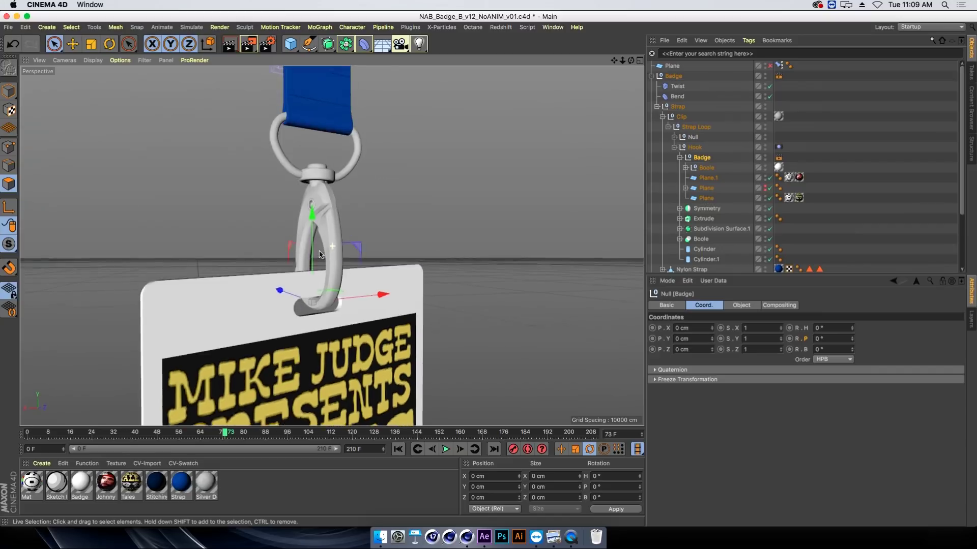
pyautogui.keyDown('alt'); pyautogui.moveTo(320, 254); pyautogui.dragTo(321, 274, button='middle'); pyautogui.keyUp('alt')
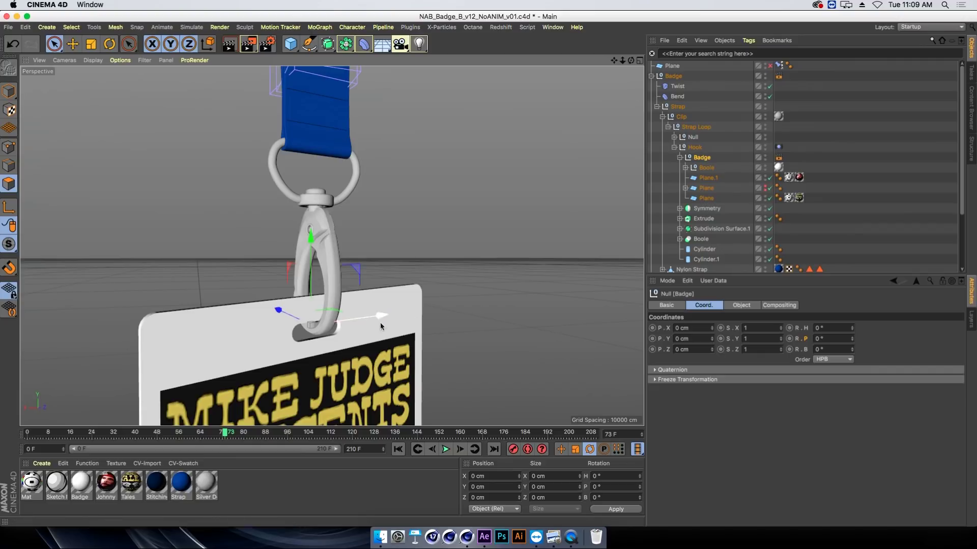
pyautogui.keyDown('alt'); pyautogui.moveTo(303, 301); pyautogui.dragTo(305, 291, button='middle'); pyautogui.keyUp('alt')
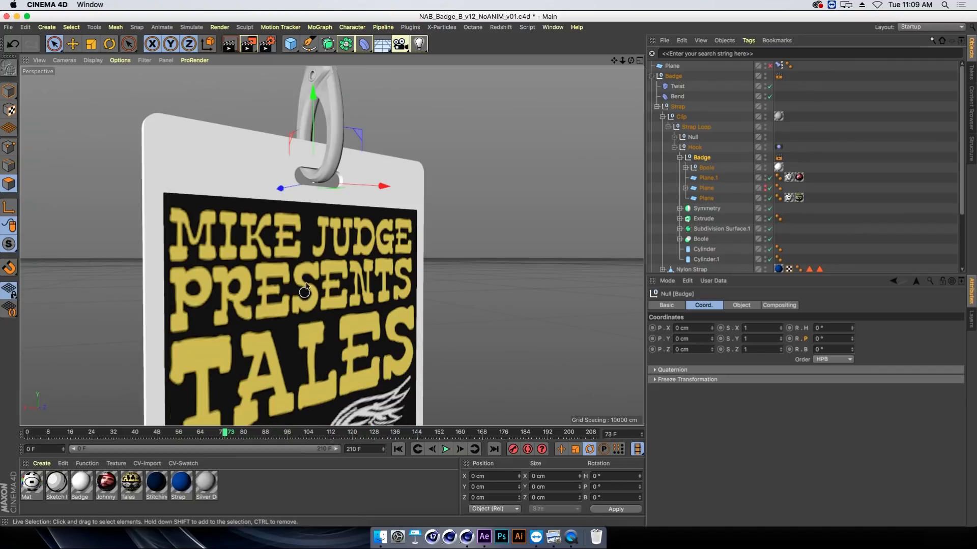
pyautogui.scroll(-5, 342, 224)
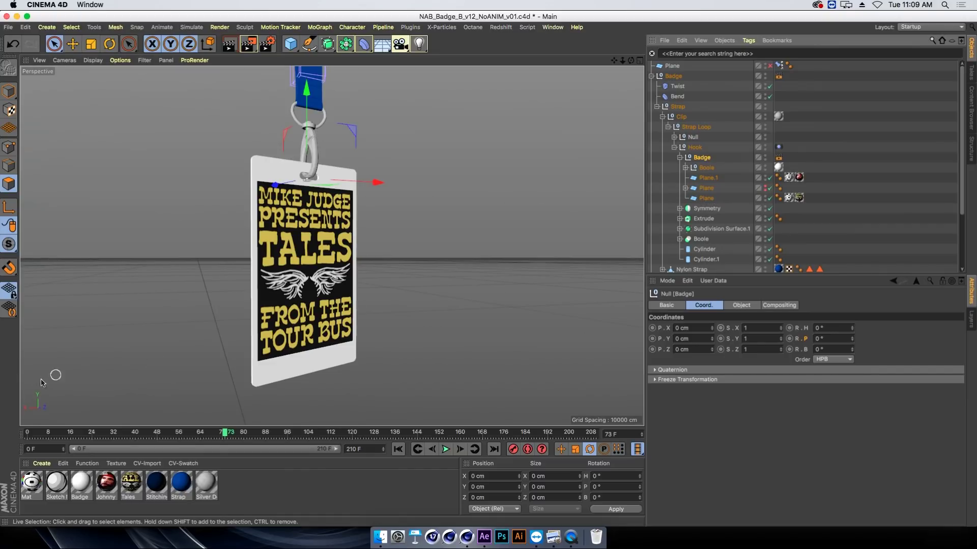
pyautogui.moveTo(39, 434); pyautogui.dragTo(122, 432)
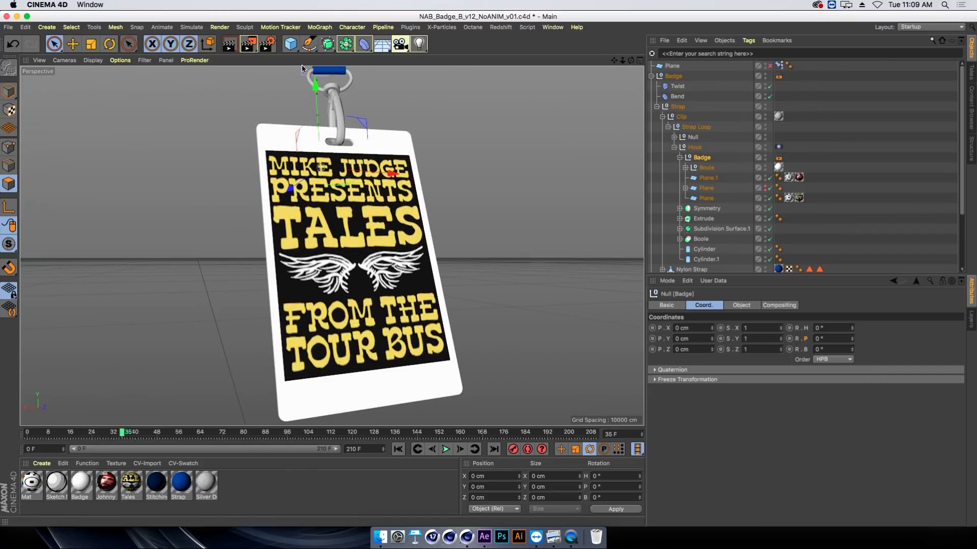
# At frame 39, tilt the badge to about -16° pitch and -4° bank
pyautogui.moveTo(127, 434); pyautogui.dragTo(134, 433)
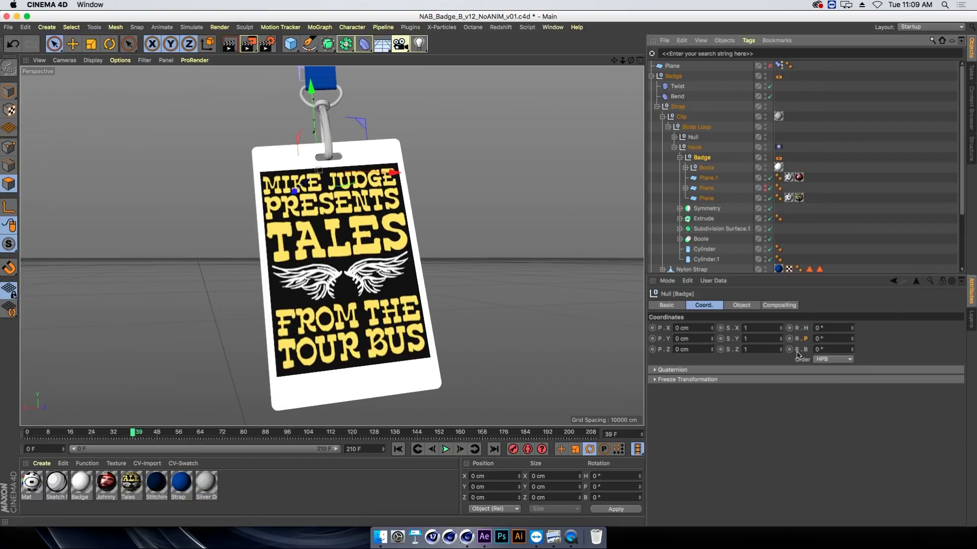
pyautogui.moveTo(852, 339); pyautogui.dragTo(827, 336)
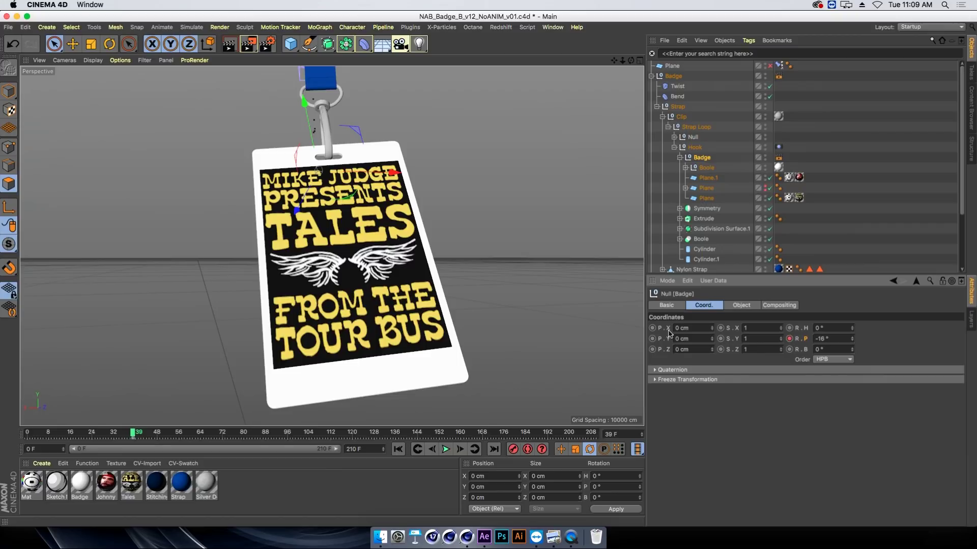
pyautogui.click(852, 348)
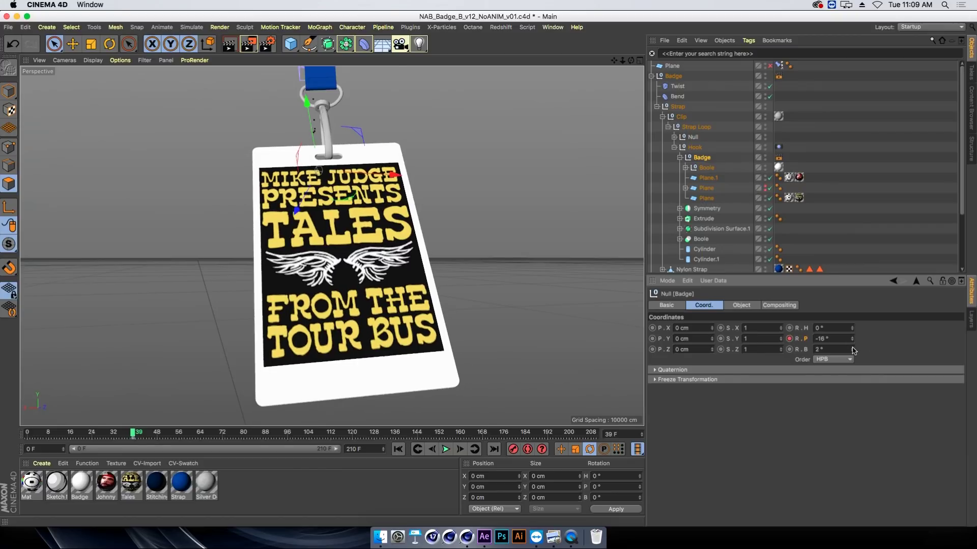
pyautogui.click(852, 351)
pyautogui.click(852, 351)
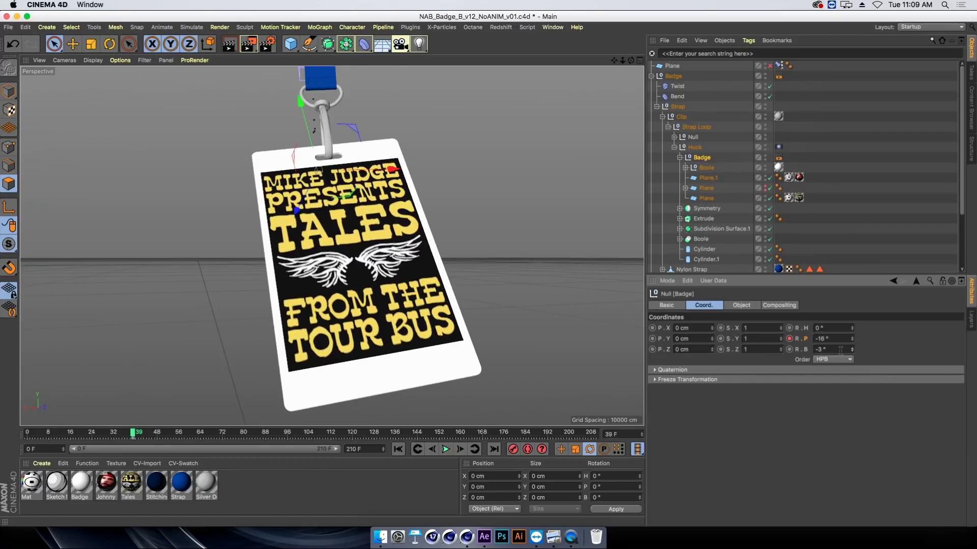
pyautogui.click(853, 351)
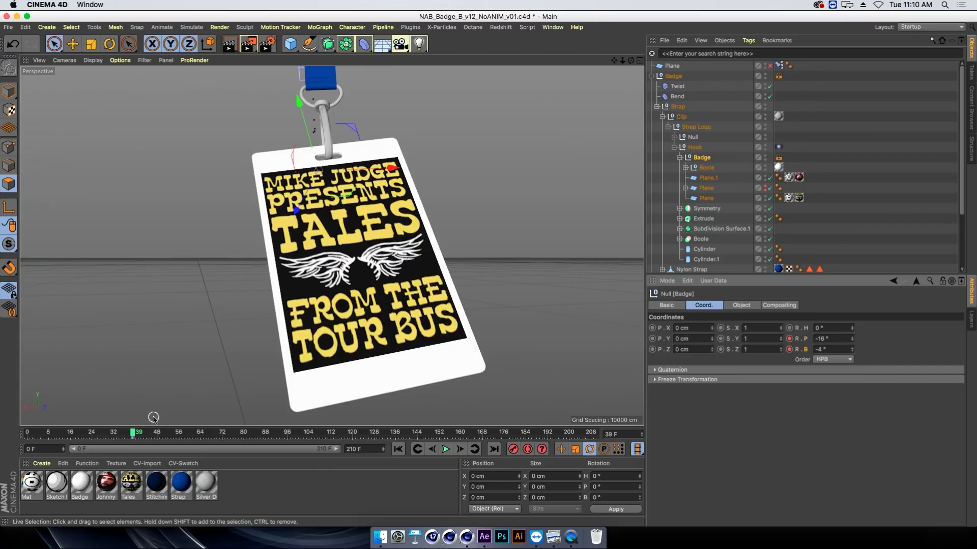
# At frame 9, set the badge's pitch to 20° and bank to 6°, then preview
pyautogui.moveTo(132, 433); pyautogui.dragTo(52, 435)
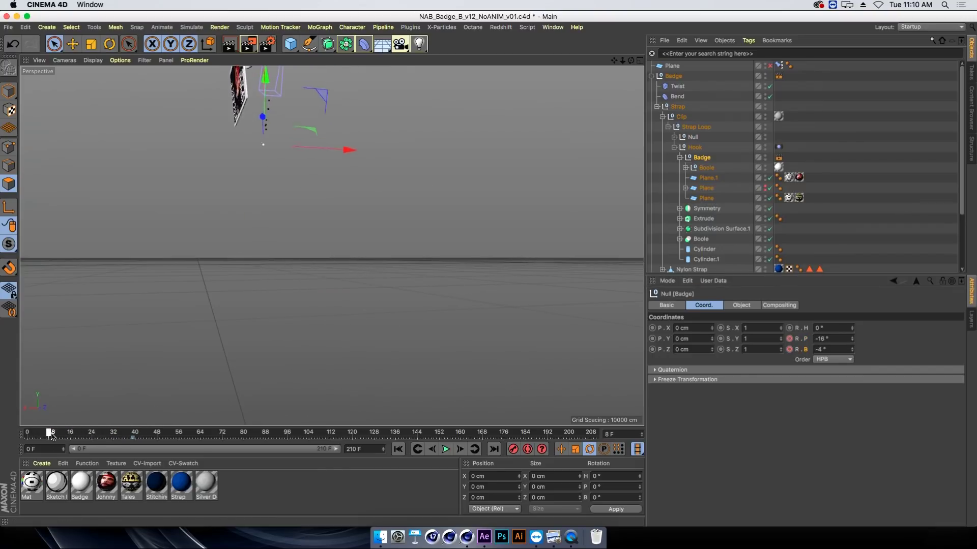
pyautogui.click(845, 340)
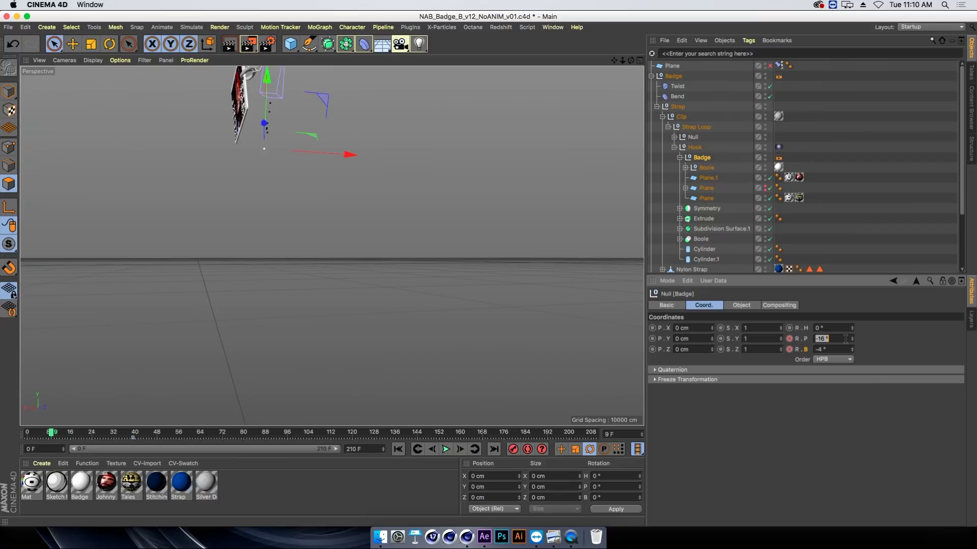
pyautogui.write('20')
pyautogui.press('Return')
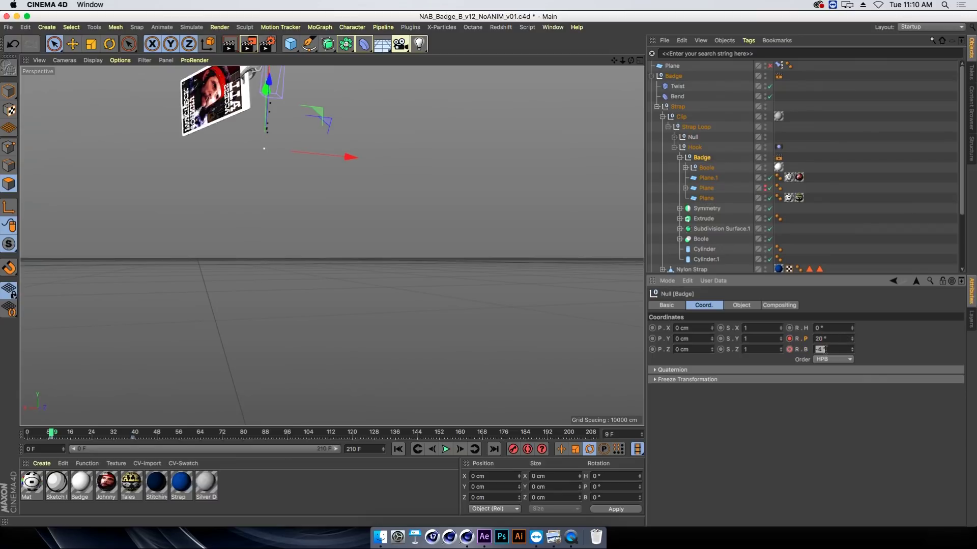
pyautogui.write('6')
pyautogui.press('Return')
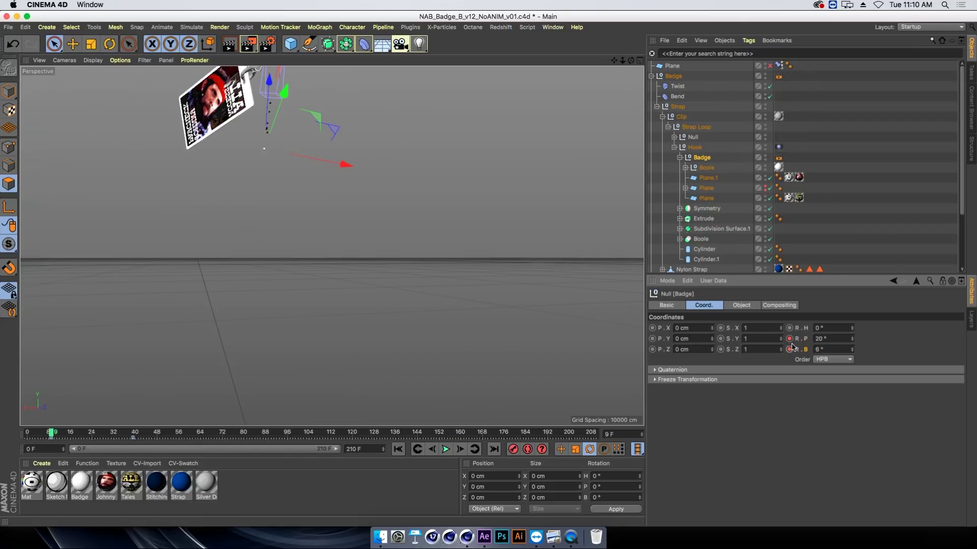
pyautogui.press('F8')
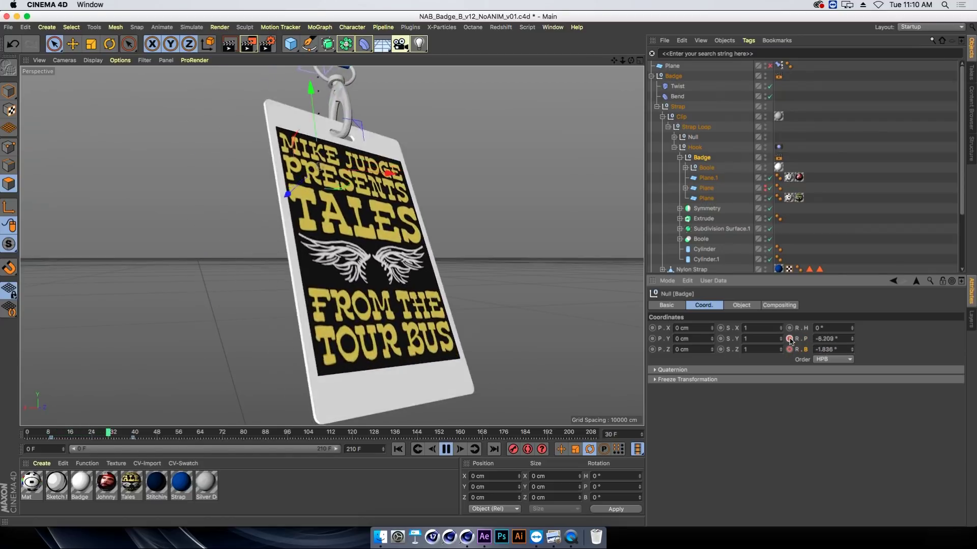
pyautogui.press('F8')
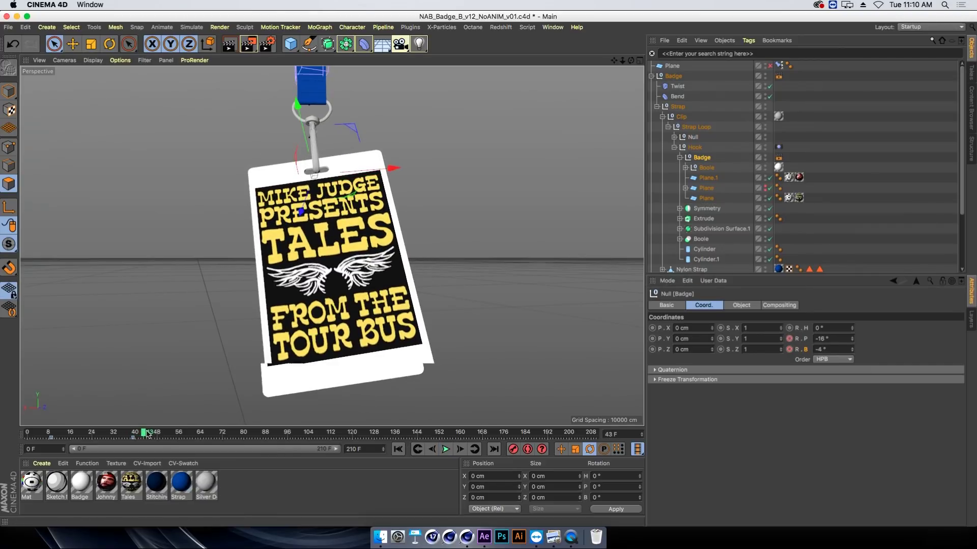
# Around frame 54, set the badge's pitch to 15° and bank to 10°, then preview
pyautogui.moveTo(170, 434); pyautogui.dragTo(170, 434)
pyautogui.press('g')
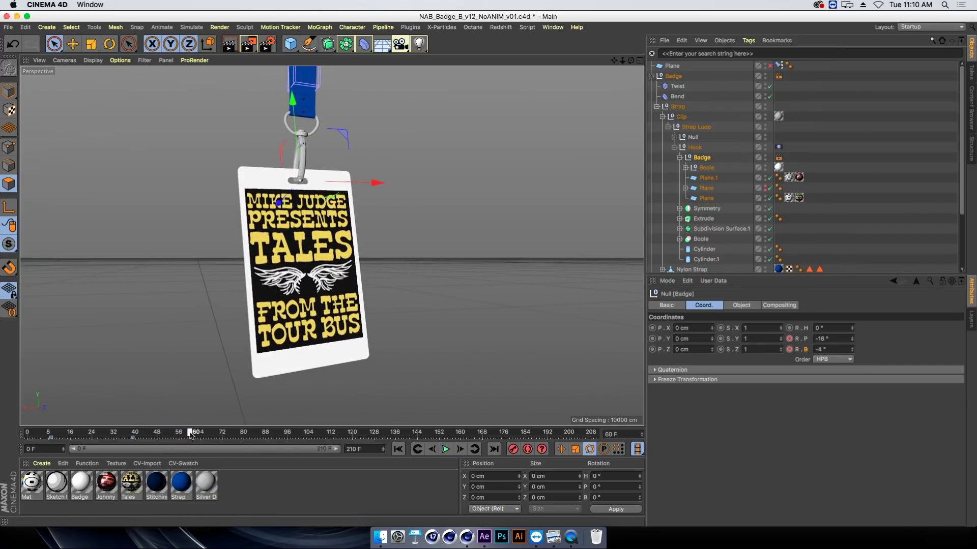
pyautogui.press('g')
pyautogui.press('g')
pyautogui.press('g')
pyautogui.press('g')
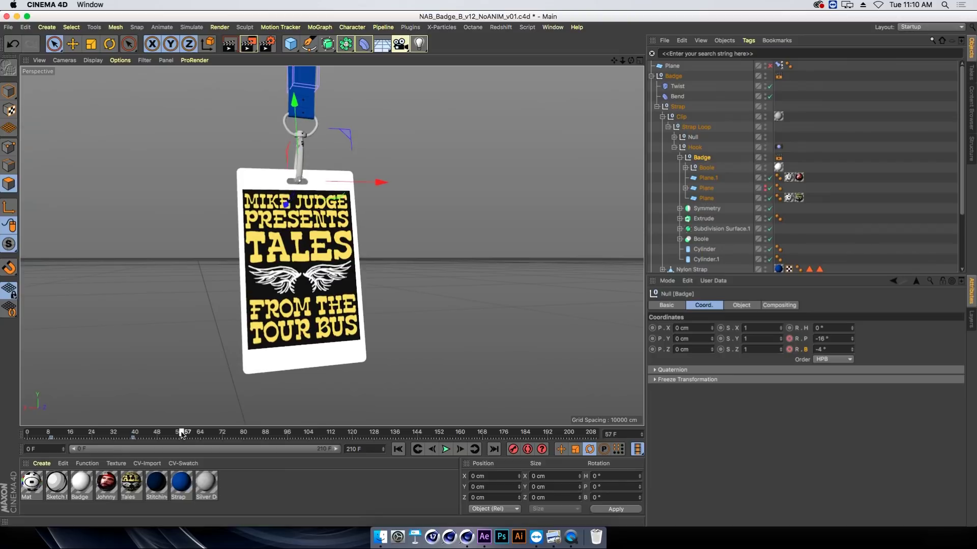
pyautogui.click(845, 337)
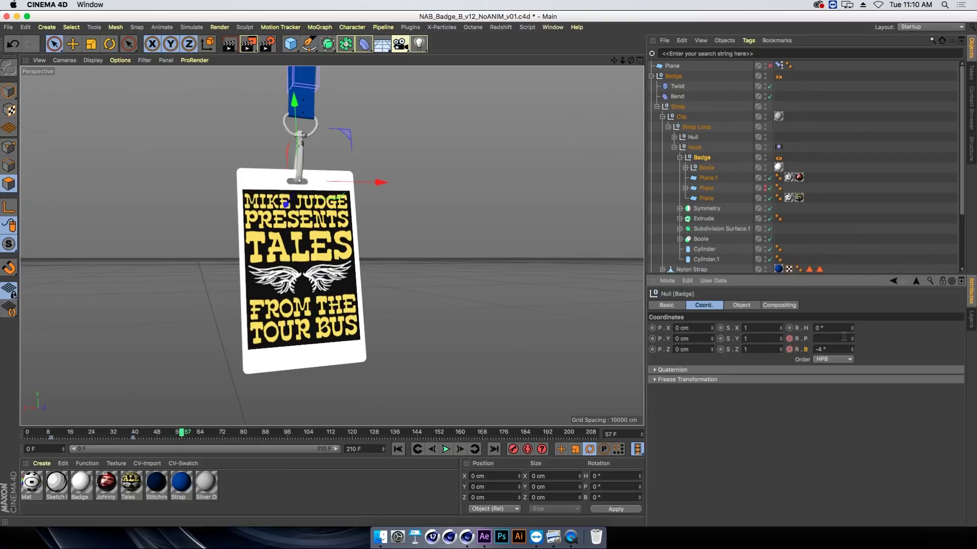
pyautogui.write('15')
pyautogui.press('Return')
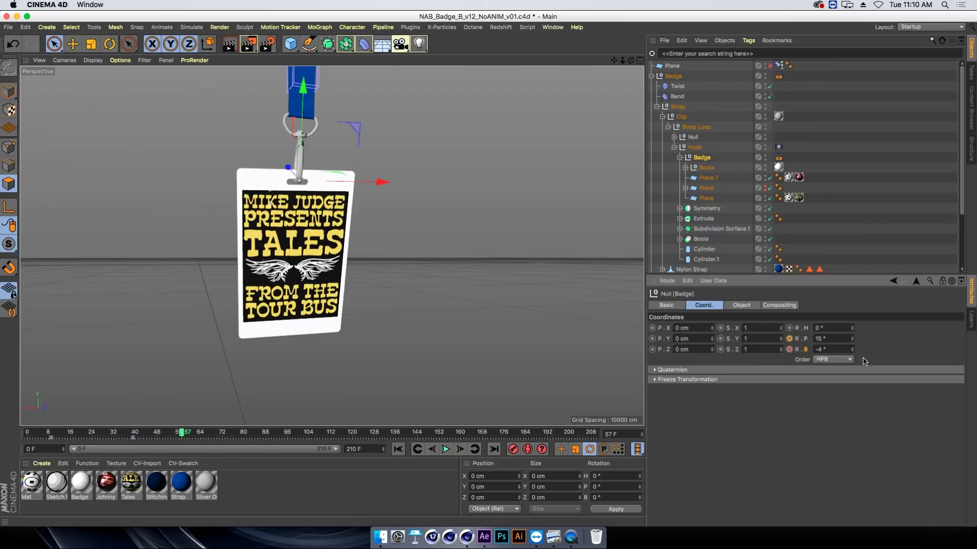
pyautogui.write('10')
pyautogui.press('Return')
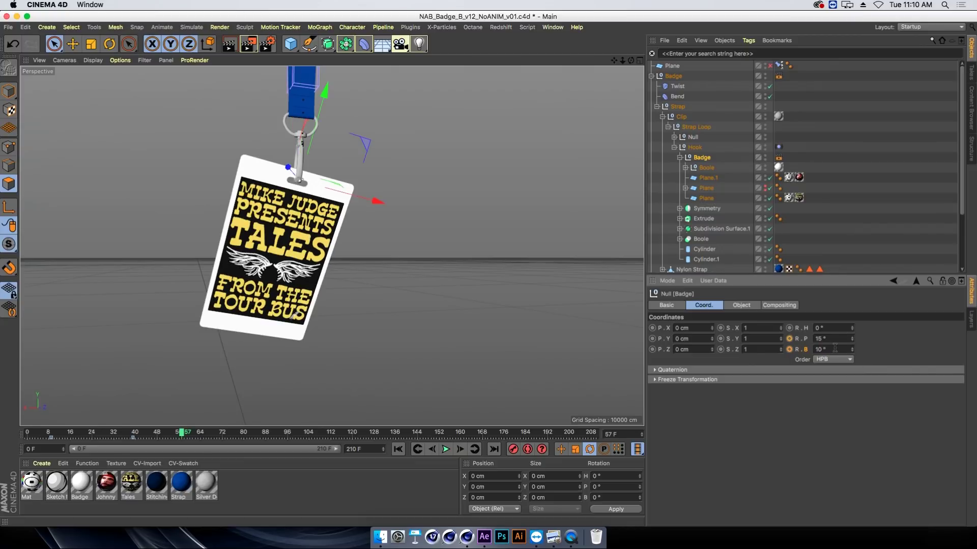
pyautogui.press('F8')
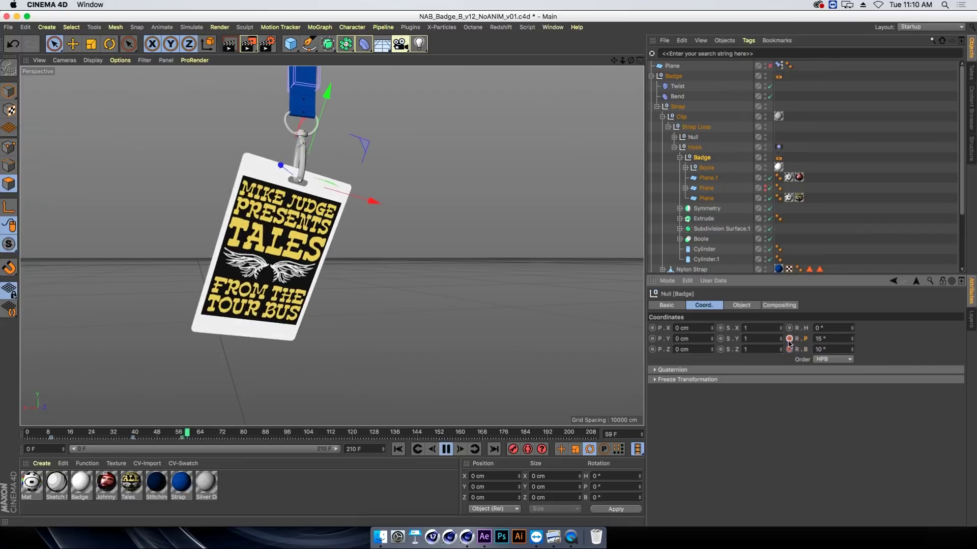
pyautogui.press('F8')
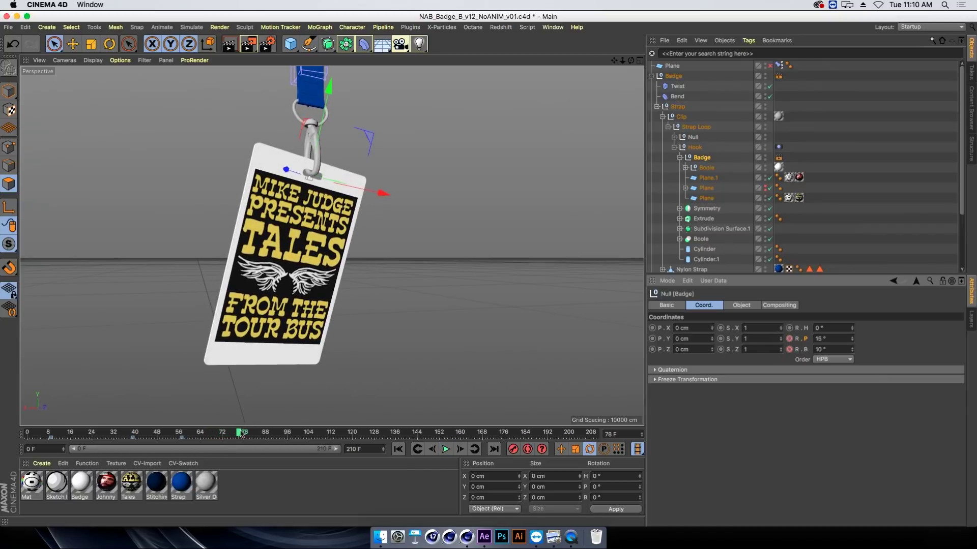
# Key the badge's pitch and bank back to 0° at frame 97, then check frame 89
pyautogui.moveTo(241, 432); pyautogui.dragTo(291, 433)
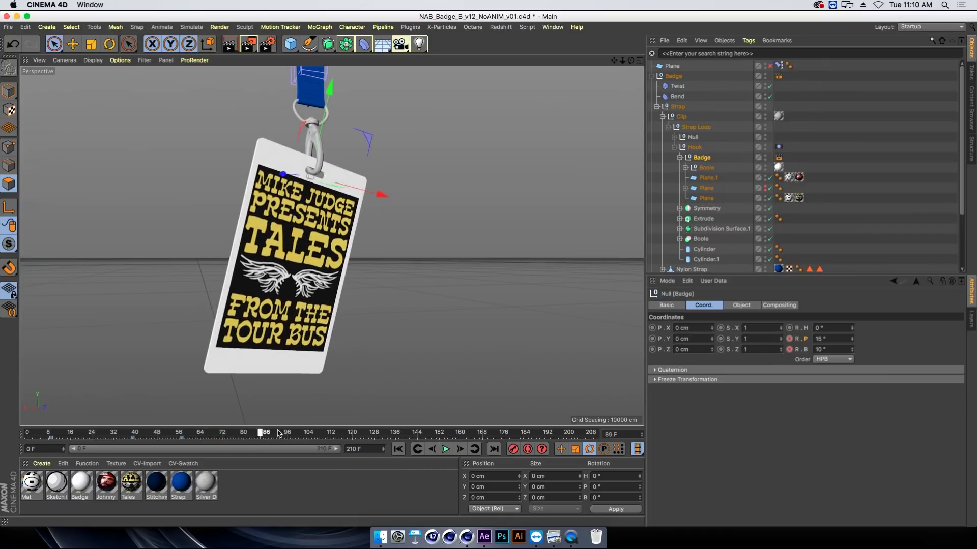
pyautogui.doubleClick(816, 338)
pyautogui.write('0')
pyautogui.press('Tab')
pyautogui.write('0')
pyautogui.press('Return')
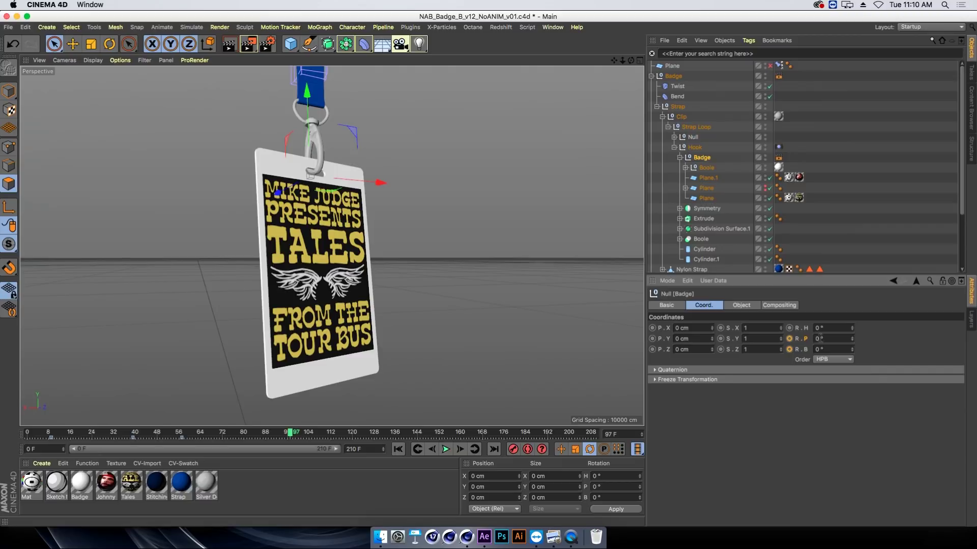
pyautogui.click(789, 340)
pyautogui.click(268, 434)
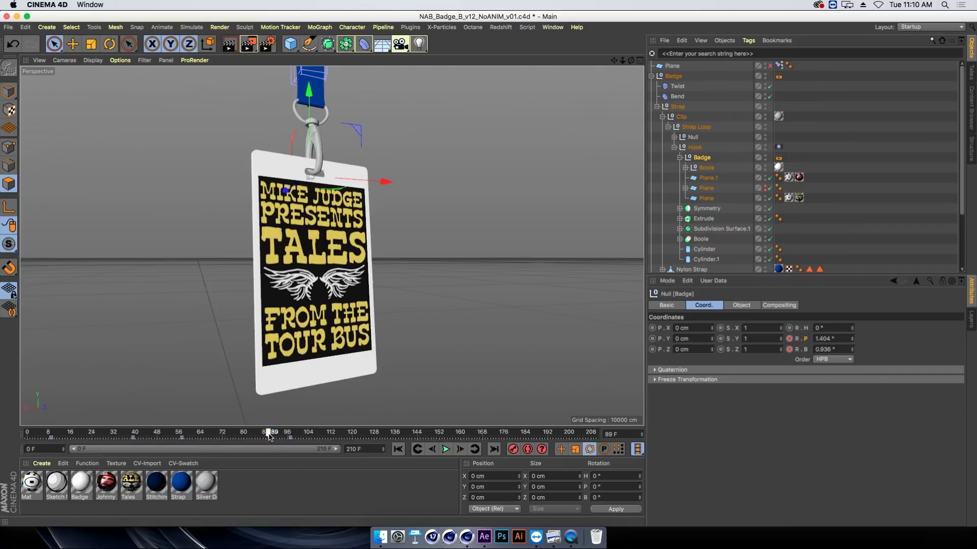
# Key the Strap Loop's pitch rotation at 0° and scrub back to review
pyautogui.click(696, 127)
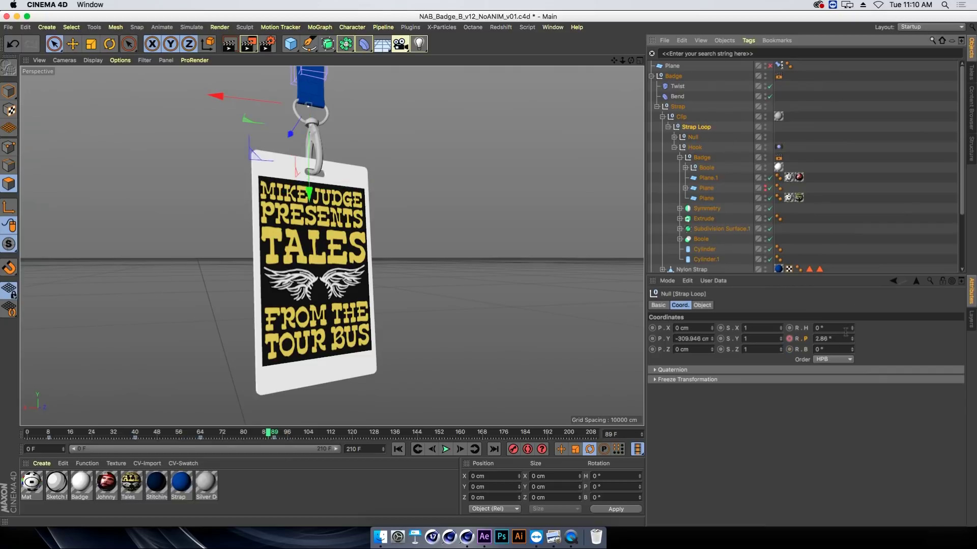
pyautogui.write('0')
pyautogui.press('Return')
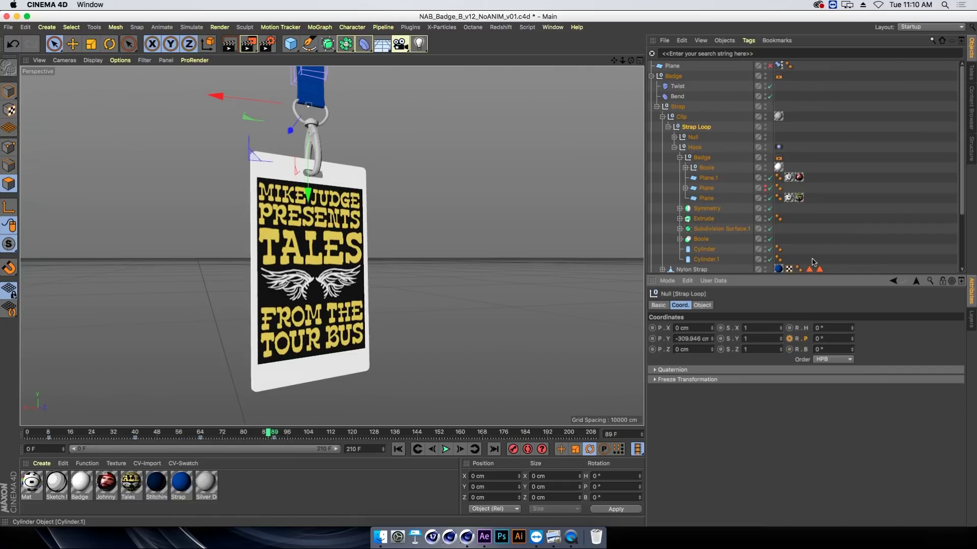
pyautogui.click(789, 338)
pyautogui.moveTo(135, 435)
pyautogui.mouseDown()
pyautogui.moveTo(98, 435)
pyautogui.moveTo(292, 451)
pyautogui.mouseUp()
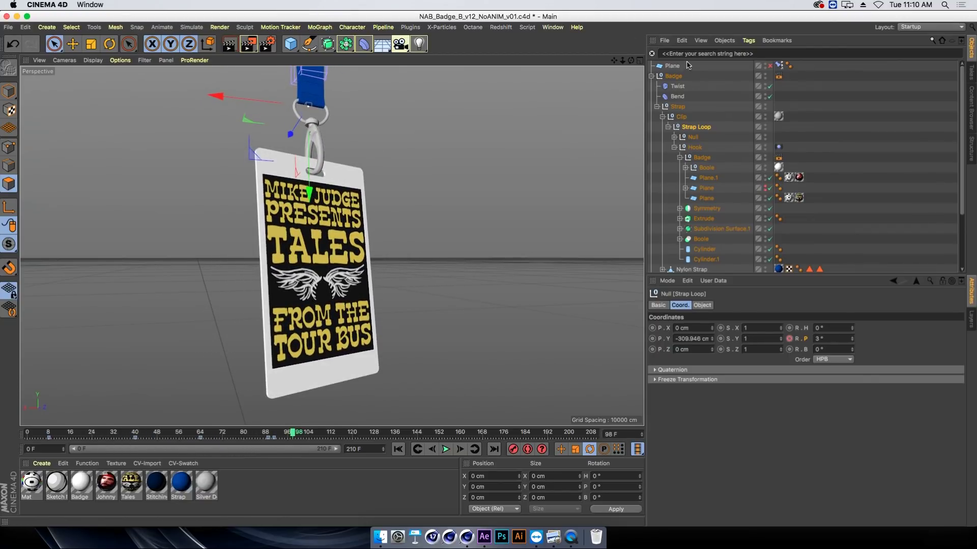
# Set the Twist deformer's angle to 10° at frame 116, then play from frame 0
pyautogui.click(677, 86)
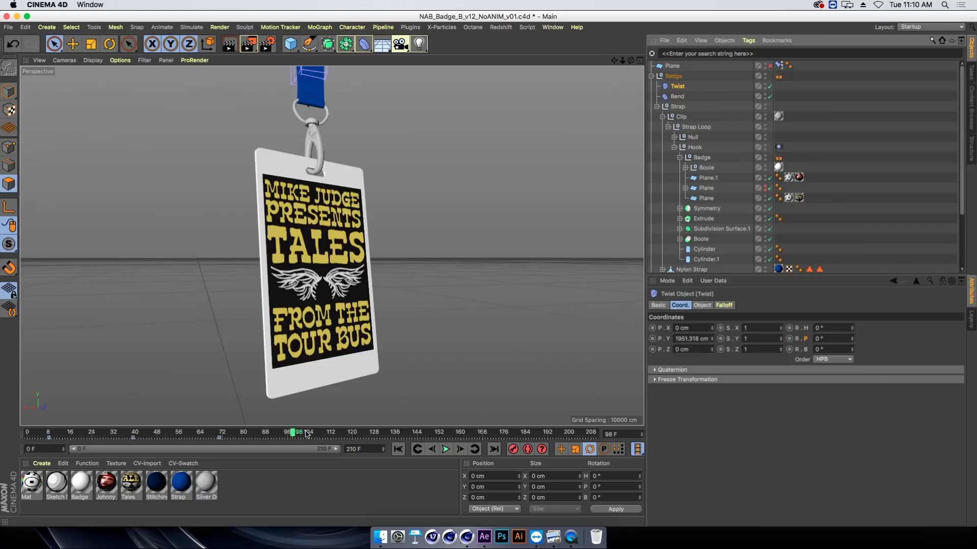
pyautogui.moveTo(315, 434)
pyautogui.mouseDown()
pyautogui.moveTo(357, 436)
pyautogui.moveTo(341, 436)
pyautogui.mouseUp()
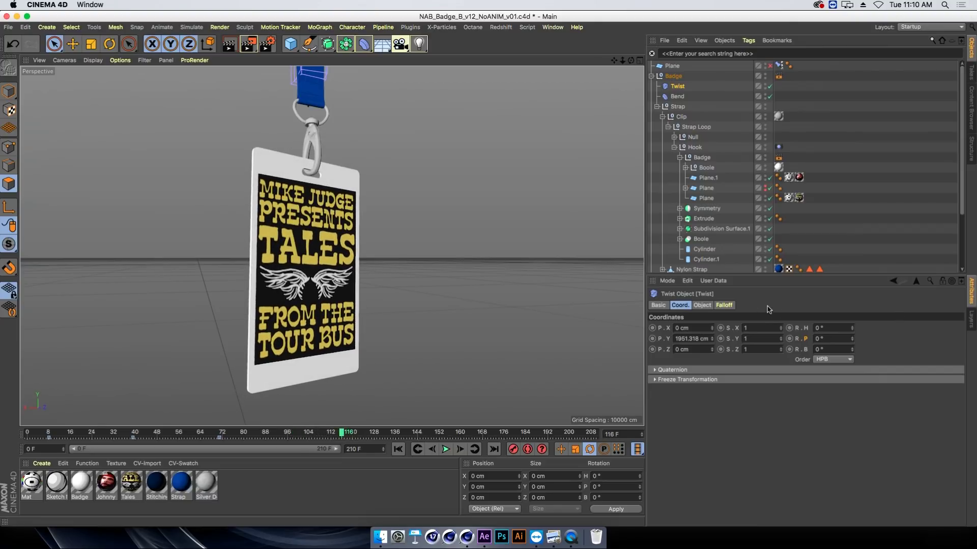
pyautogui.click(703, 306)
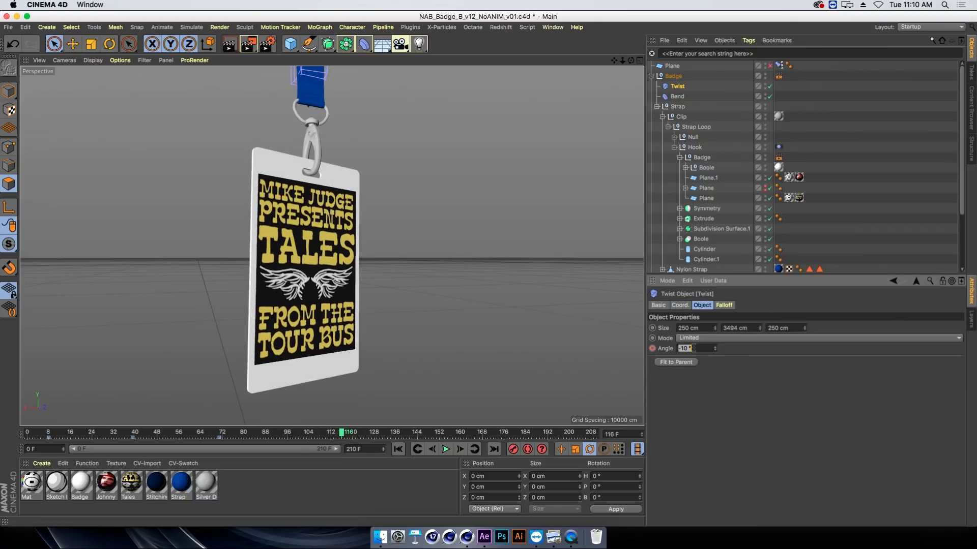
pyautogui.write('0')
pyautogui.press('Return')
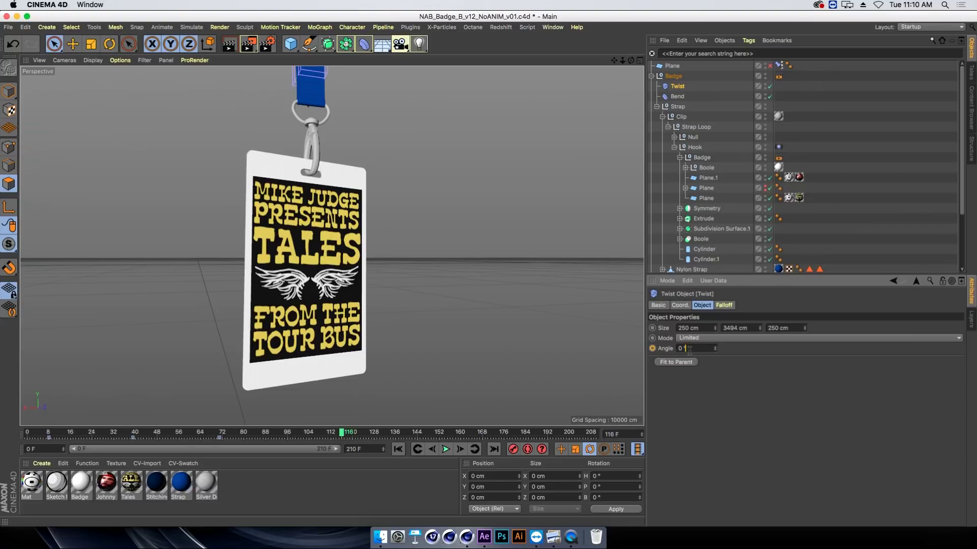
pyautogui.write('10')
pyautogui.press('Return')
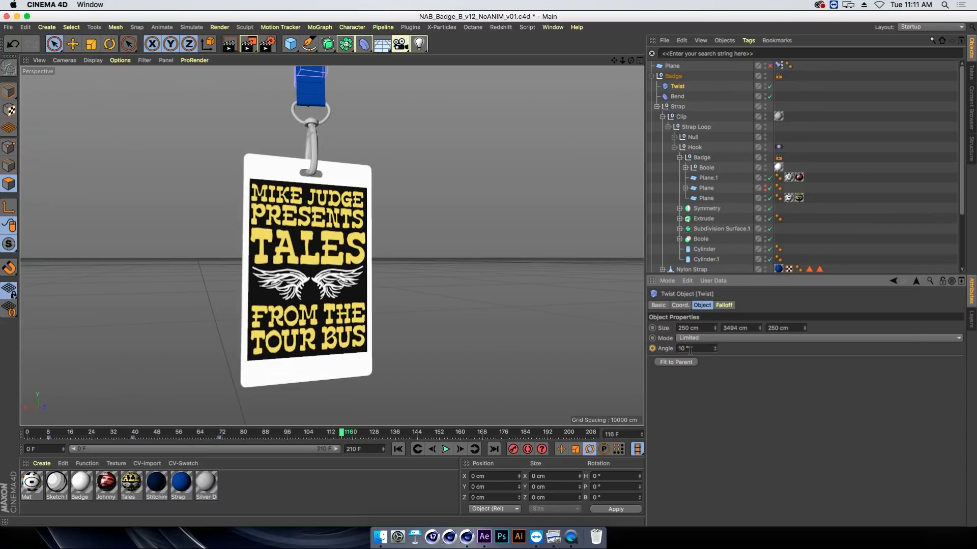
pyautogui.moveTo(65, 438); pyautogui.dragTo(9, 428)
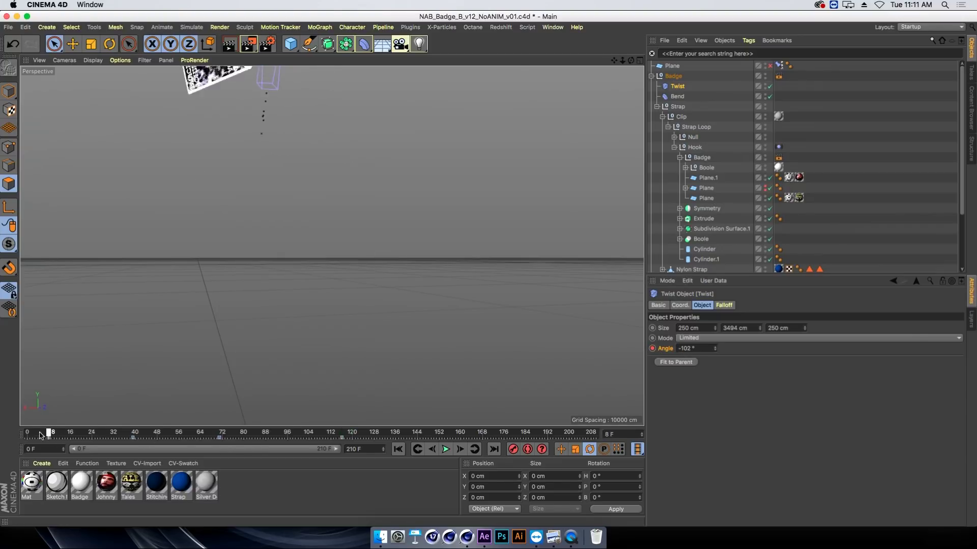
pyautogui.press('F8')
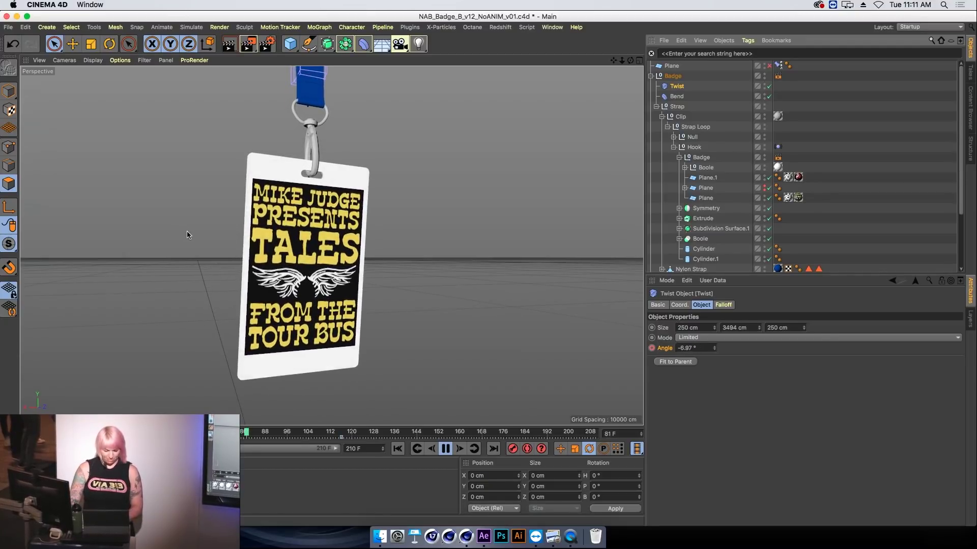
# In the Timeline dope sheet, move the keys from frames 30–116 earlier to start at frame 23
pyautogui.hotkey('shift', 'F3')
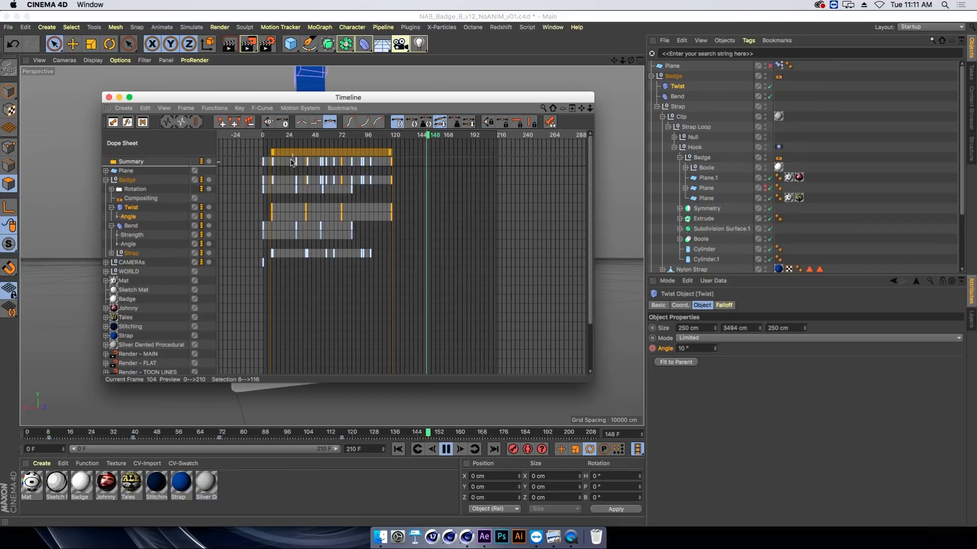
pyautogui.moveTo(407, 257); pyautogui.dragTo(283, 150)
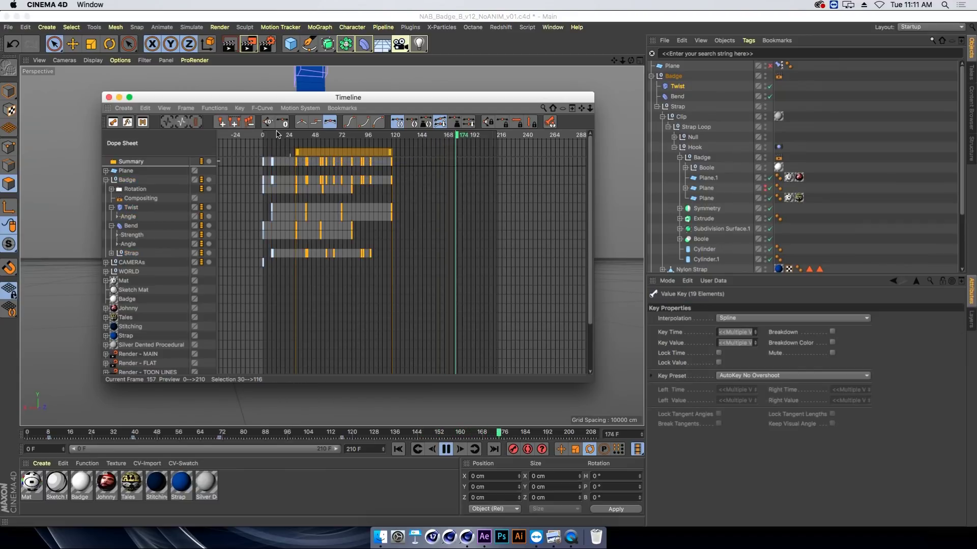
pyautogui.moveTo(285, 97); pyautogui.dragTo(545, 79)
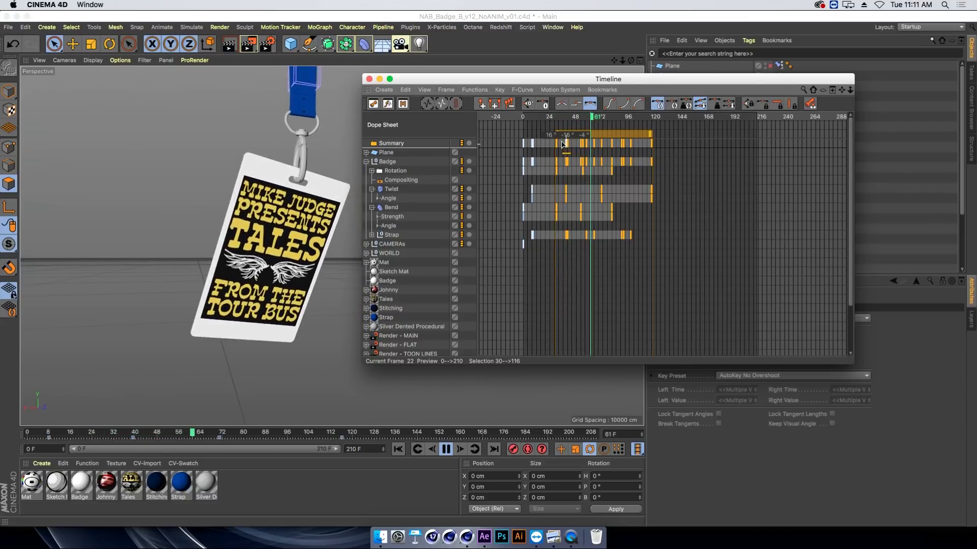
pyautogui.moveTo(556, 144); pyautogui.dragTo(548, 146)
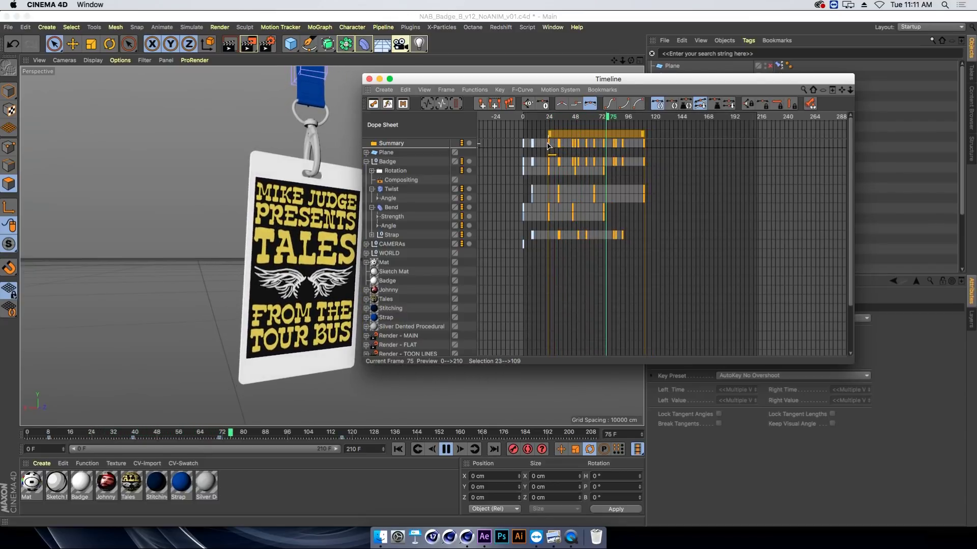
pyautogui.click(511, 119)
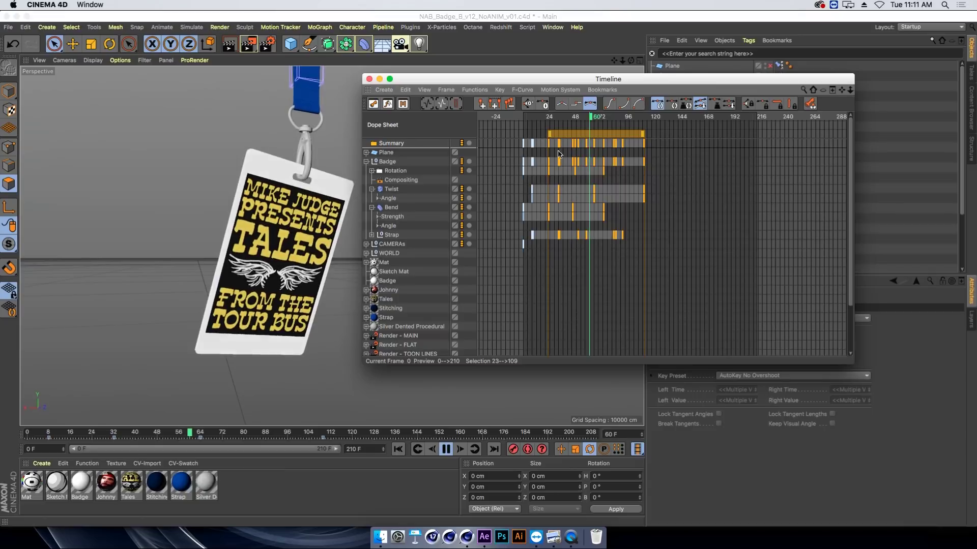
# Stop playback and move the Timeline window so the object list is uncovered
pyautogui.moveTo(523, 80); pyautogui.dragTo(567, 86)
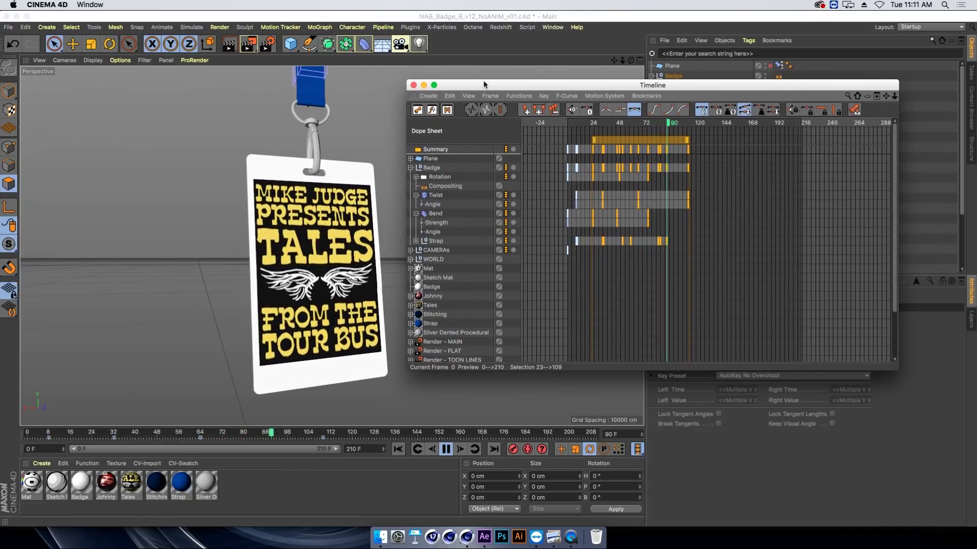
pyautogui.press('space')
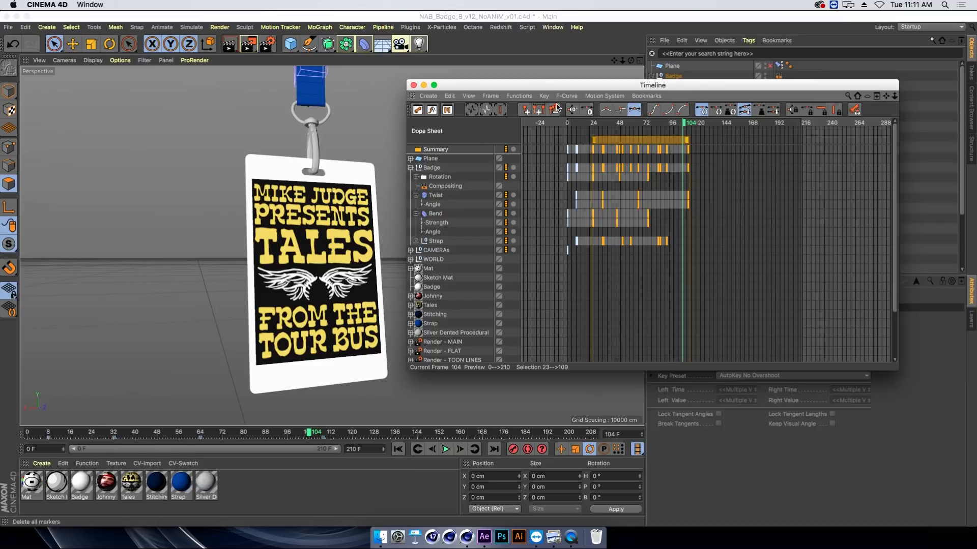
pyautogui.moveTo(543, 87); pyautogui.dragTo(573, 171)
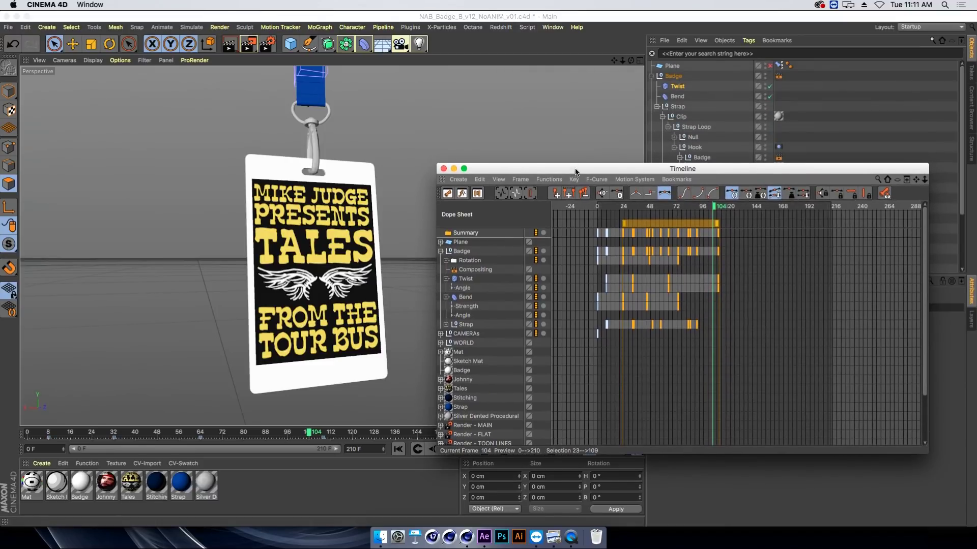
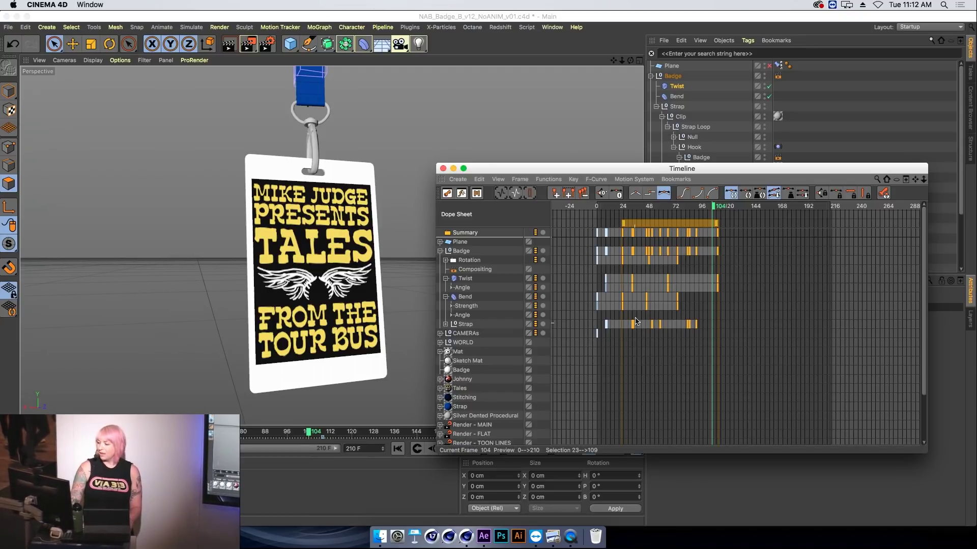
# Save the Cinema 4D badge scene as a TEMP copy named NAB_Badge_B_v12_NoANIM_v01TEMP.c4d
pyautogui.moveTo(599, 169); pyautogui.dragTo(615, 156)
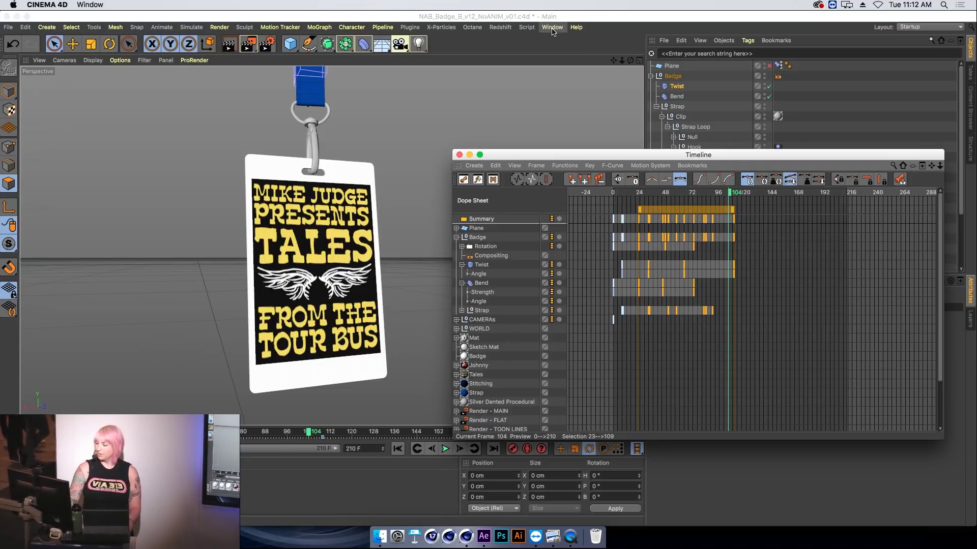
pyautogui.click(550, 47)
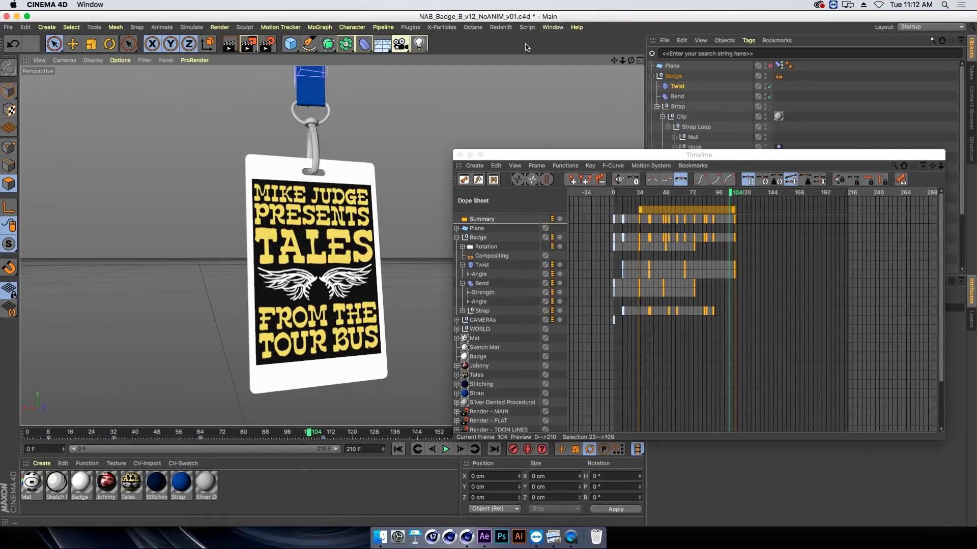
pyautogui.press('super+shift+s')
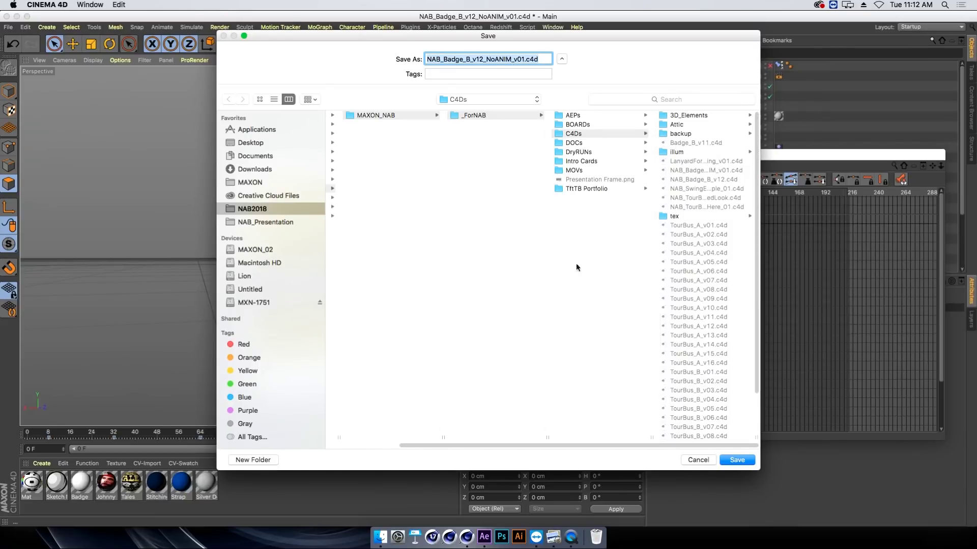
pyautogui.click(524, 59)
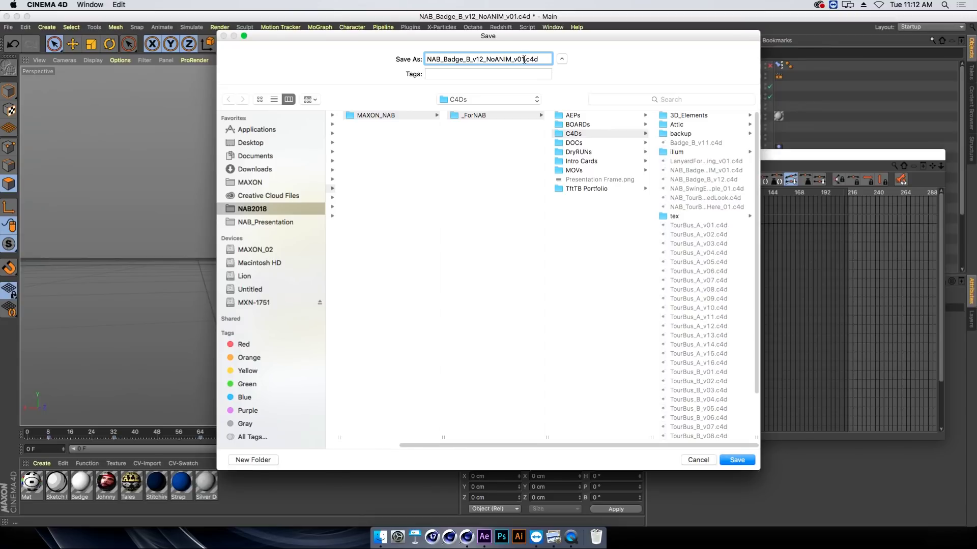
pyautogui.write('TEMP')
pyautogui.press('Return')
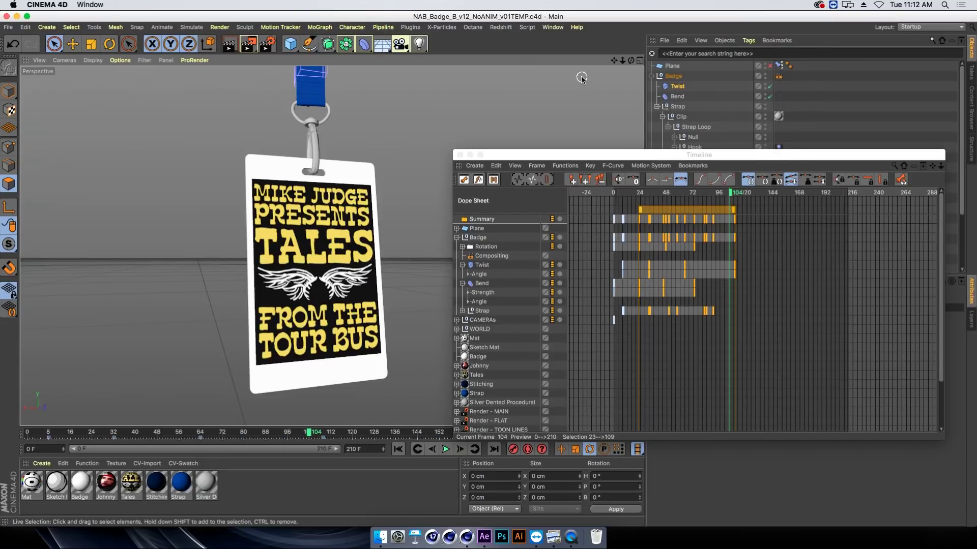
pyautogui.click(553, 27)
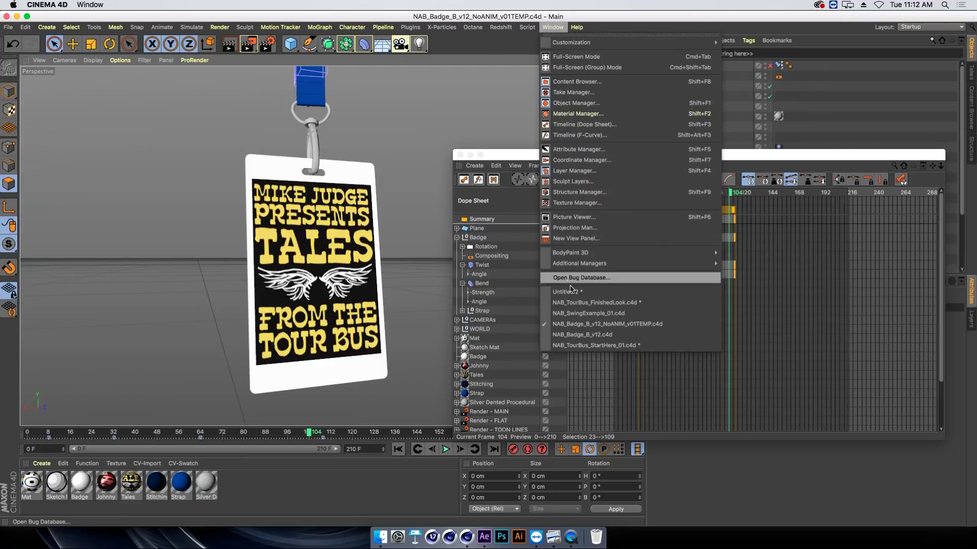
# Switch to NAB_TourBus_StartHere_01.c4d and save it as NAB_TourBus_StartHere_01TEMP.c4d
pyautogui.click(611, 345)
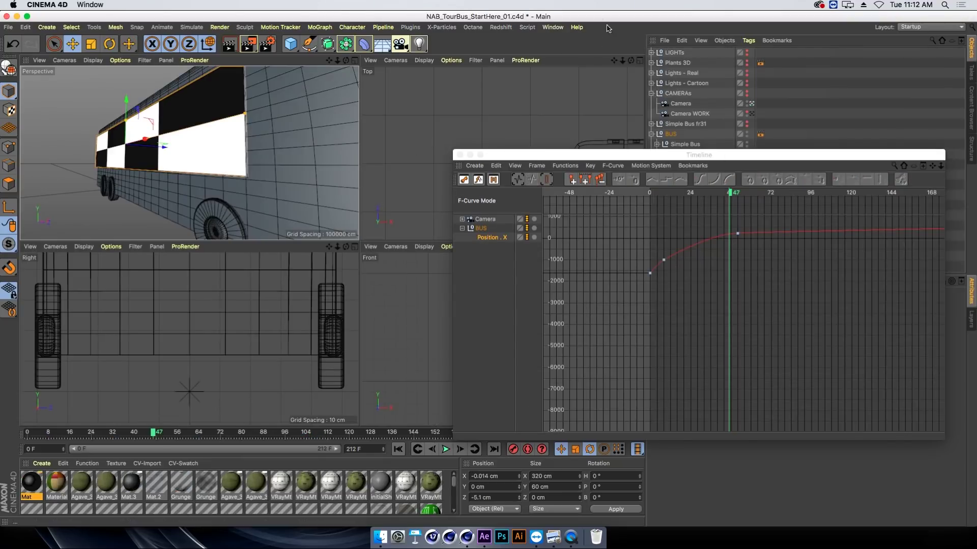
pyautogui.click(553, 27)
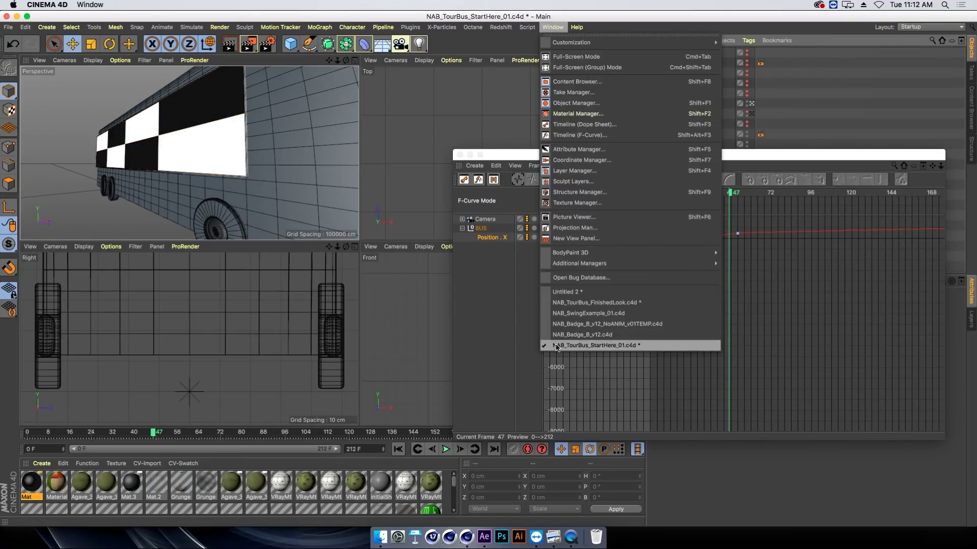
pyautogui.press('super+shift+s')
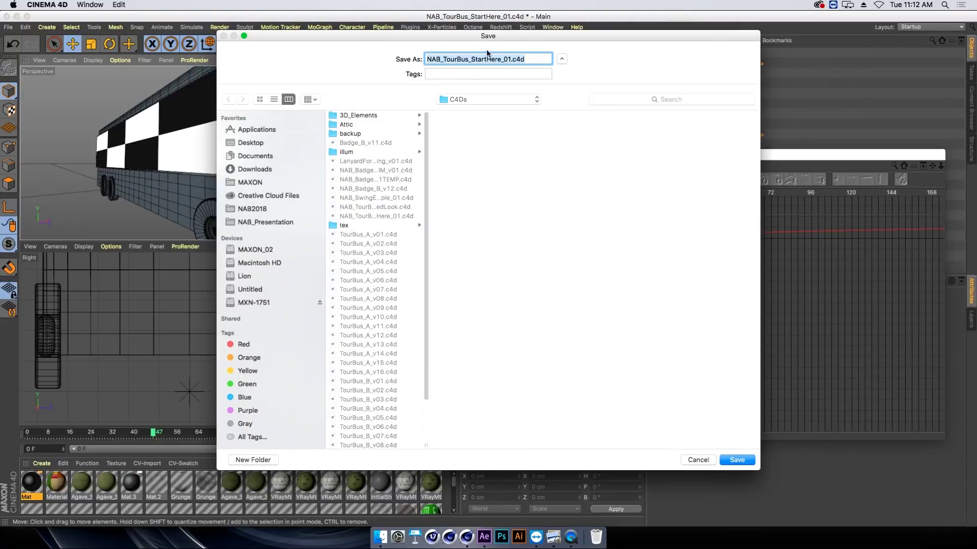
pyautogui.click(523, 59)
pyautogui.write('TEMP')
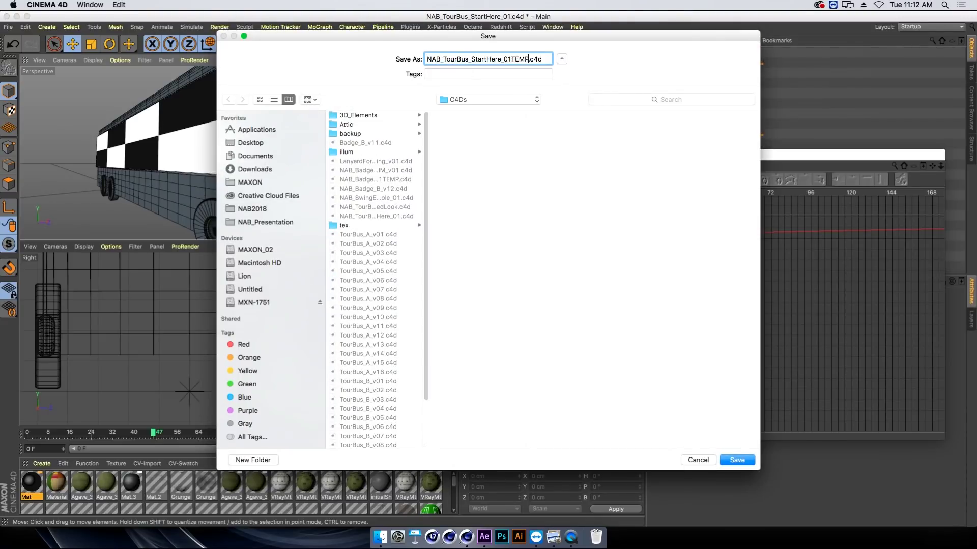
pyautogui.press('Return')
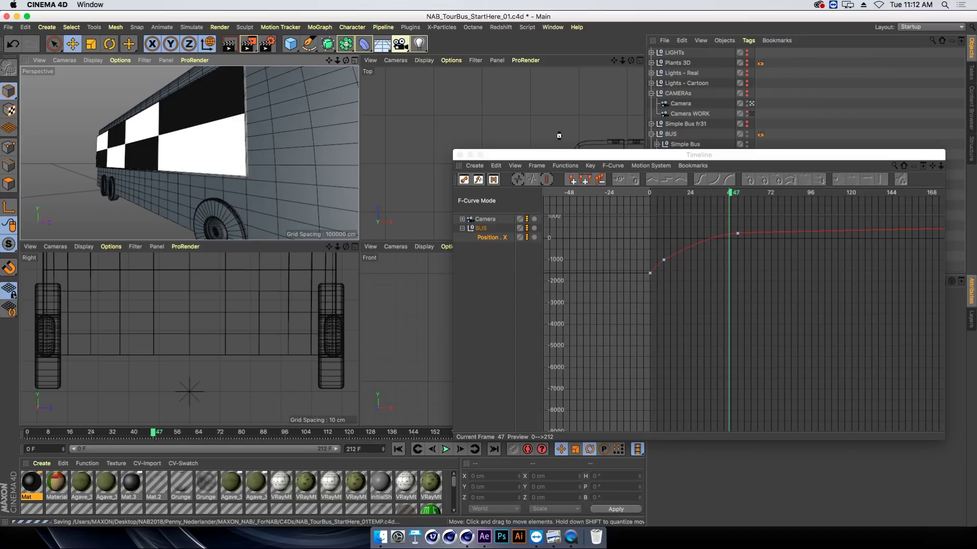
# Create a new empty project from the After Effects Start dialog
pyautogui.press('super+Tab')
pyautogui.press('super+Tab')
pyautogui.press('super+Tab')
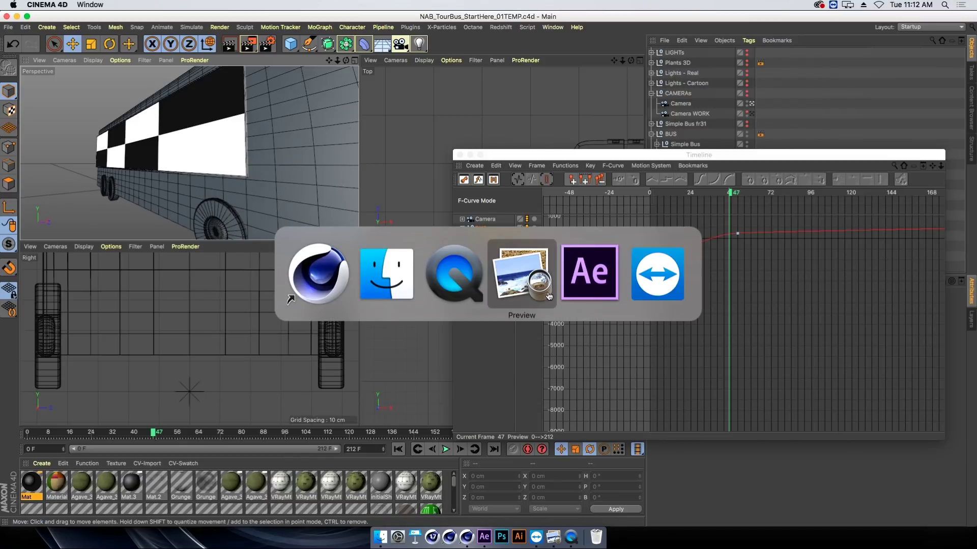
pyautogui.press('super+Tab')
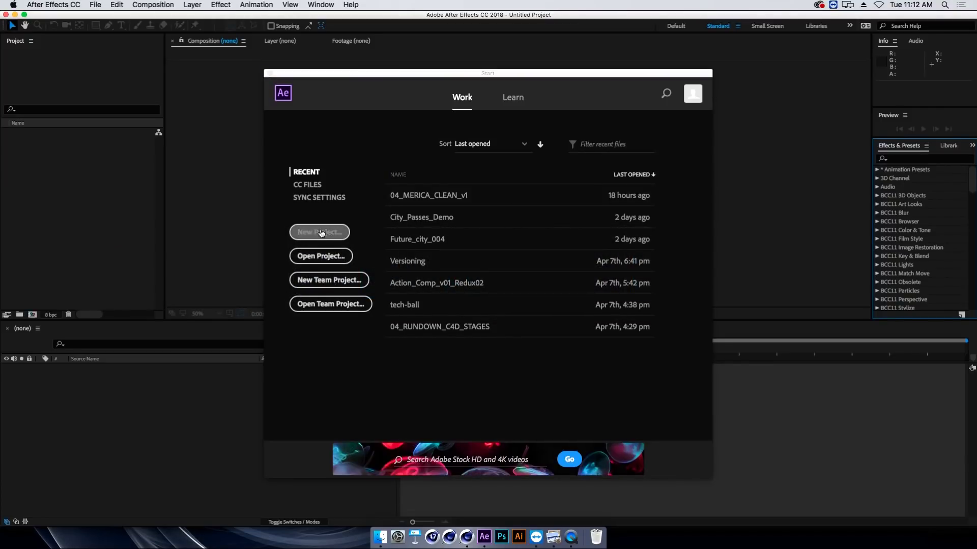
pyautogui.click(321, 232)
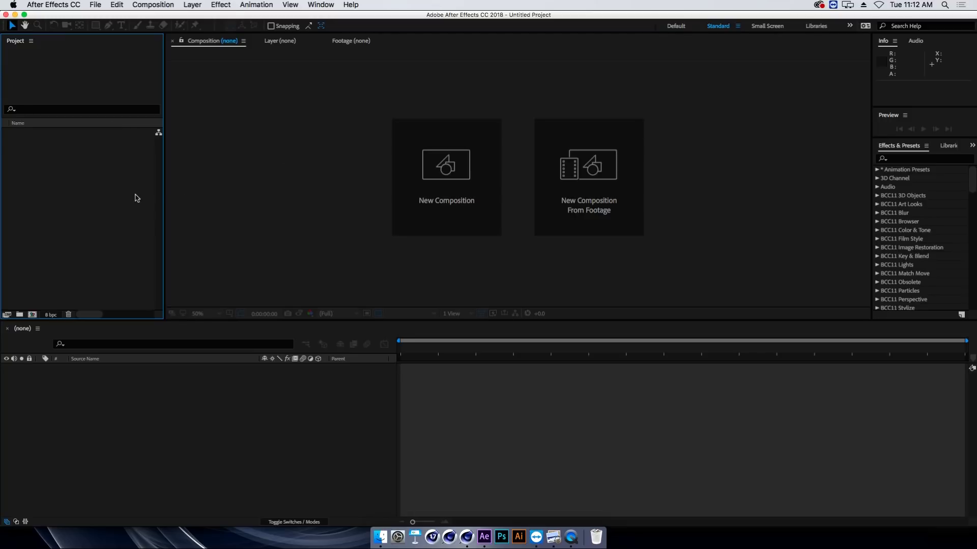
# In Finder, close the image preview and go back to the BOARDs folder
pyautogui.press('super+Tab')
pyautogui.press('super+Tab')
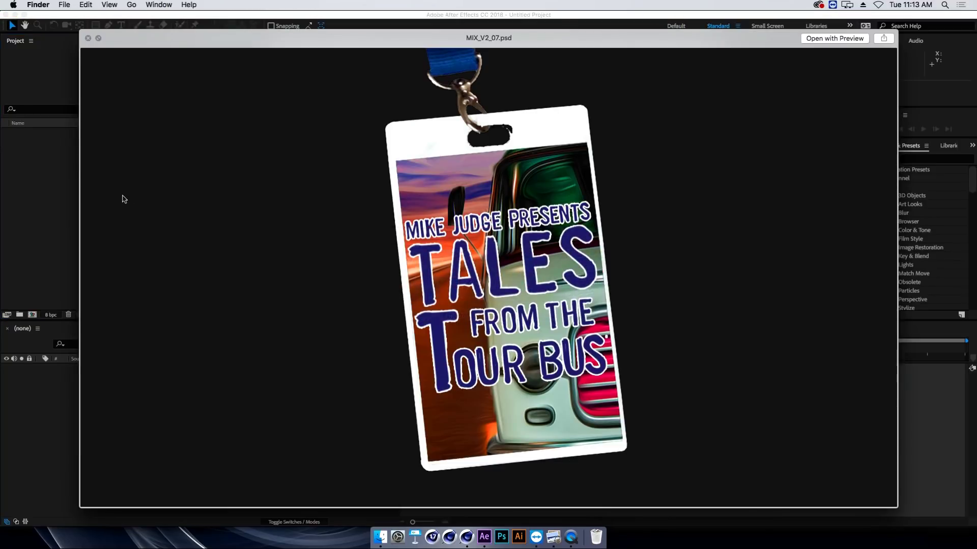
pyautogui.press('space')
pyautogui.press('super+bracketleft')
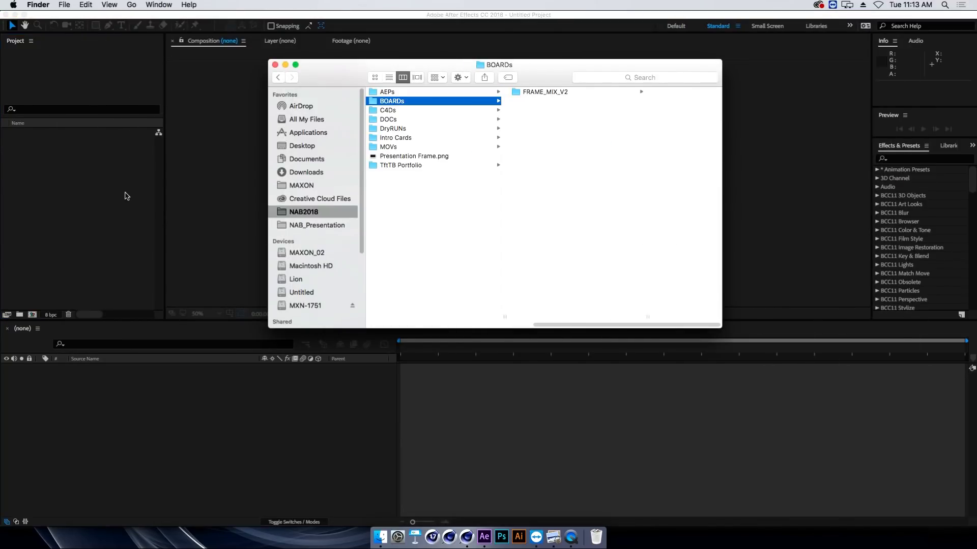
# Import NAB_TourBus_StartHere_01TEMP.c4d and NAB_Badge_B_v12_NoANIM_v01TEMP.c4d from C4Ds into the Project panel
pyautogui.press('Down')
pyautogui.press('Right')
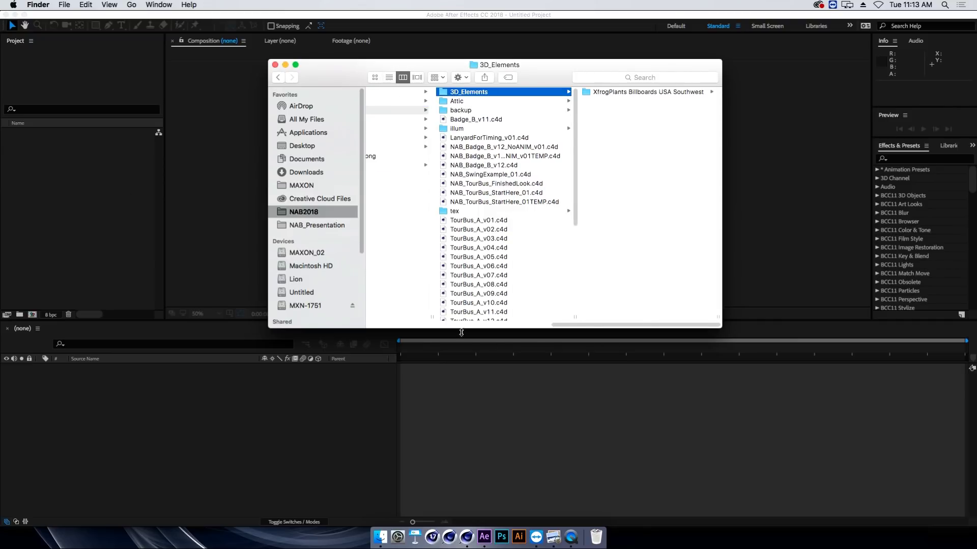
pyautogui.moveTo(575, 317); pyautogui.dragTo(627, 317)
pyautogui.click(553, 156)
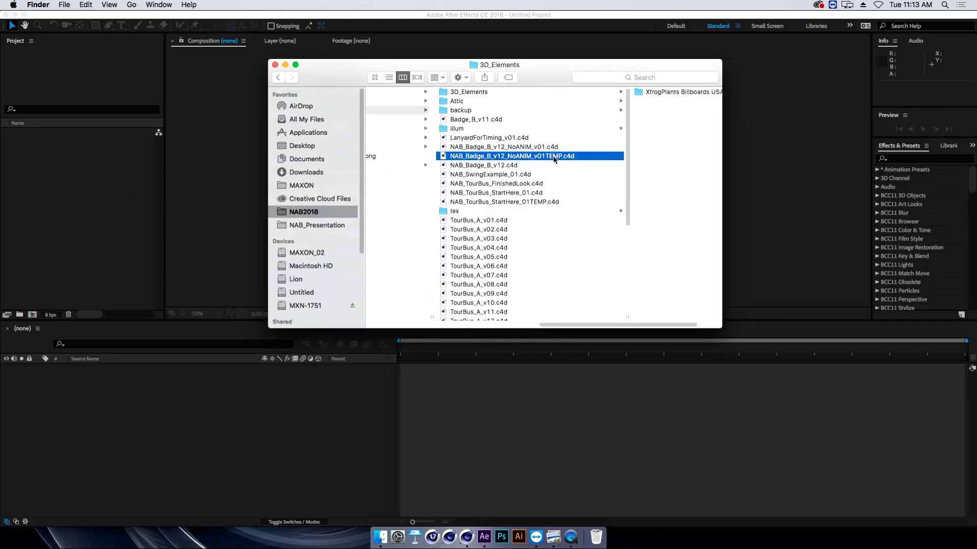
pyautogui.keyDown('super'); pyautogui.click(520, 201); pyautogui.keyUp('super')
pyautogui.moveTo(441, 157); pyautogui.dragTo(115, 161)
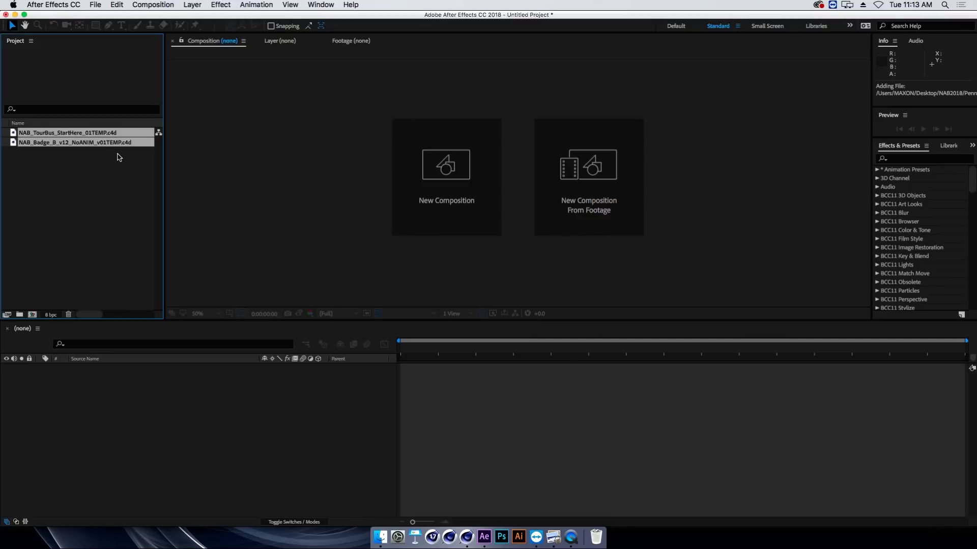
# Make a single composition from both TEMP .c4d files using Sequence Layers, bus first
pyautogui.click(56, 180)
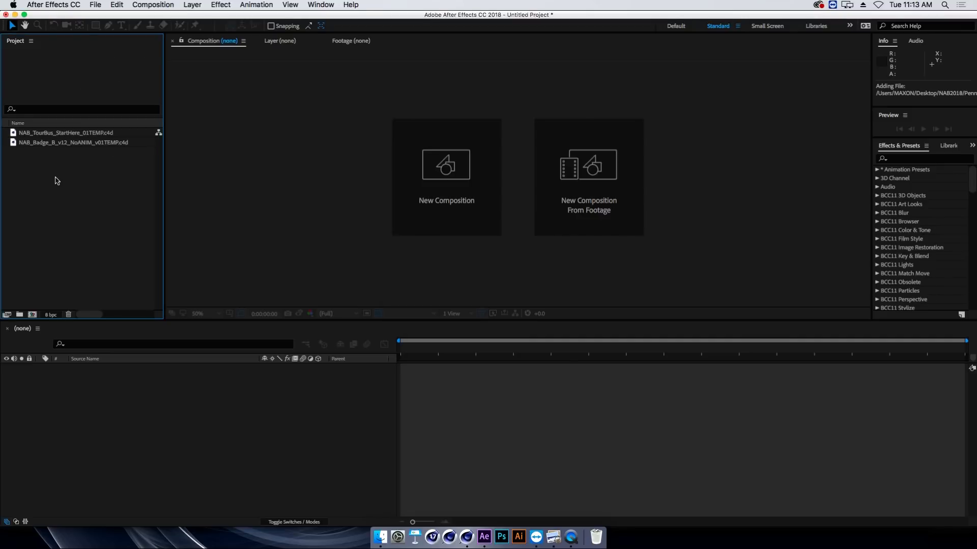
pyautogui.click(39, 134)
pyautogui.keyDown('shift'); pyautogui.click(42, 143); pyautogui.keyUp('shift')
pyautogui.moveTo(39, 134); pyautogui.dragTo(36, 319)
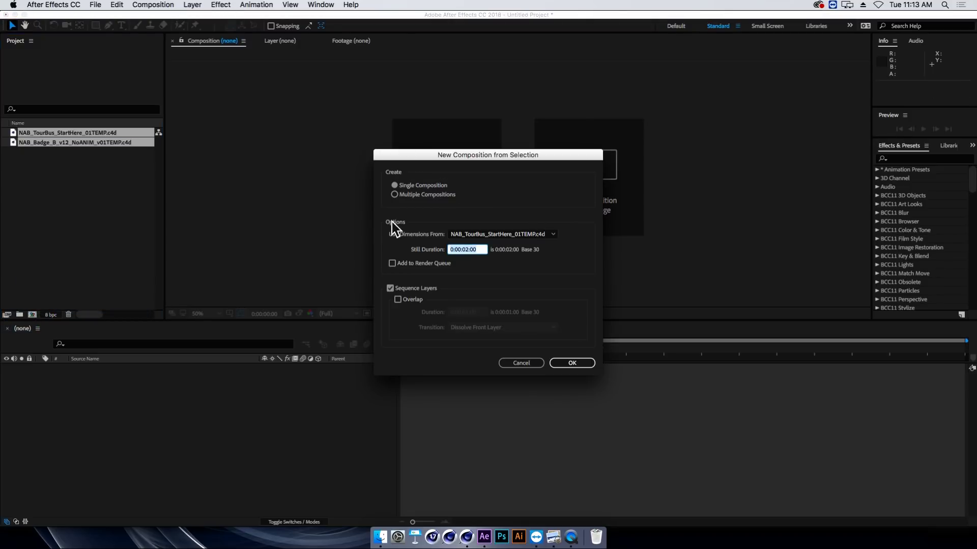
pyautogui.click(580, 363)
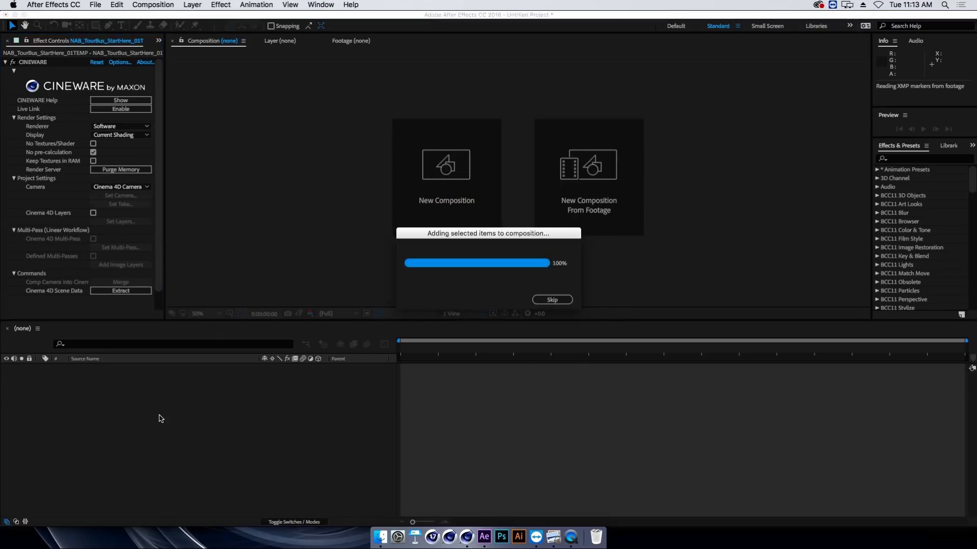
# Select the bus layer, reveal its CINEWARE effect, and show the Renderer options
pyautogui.click(136, 379)
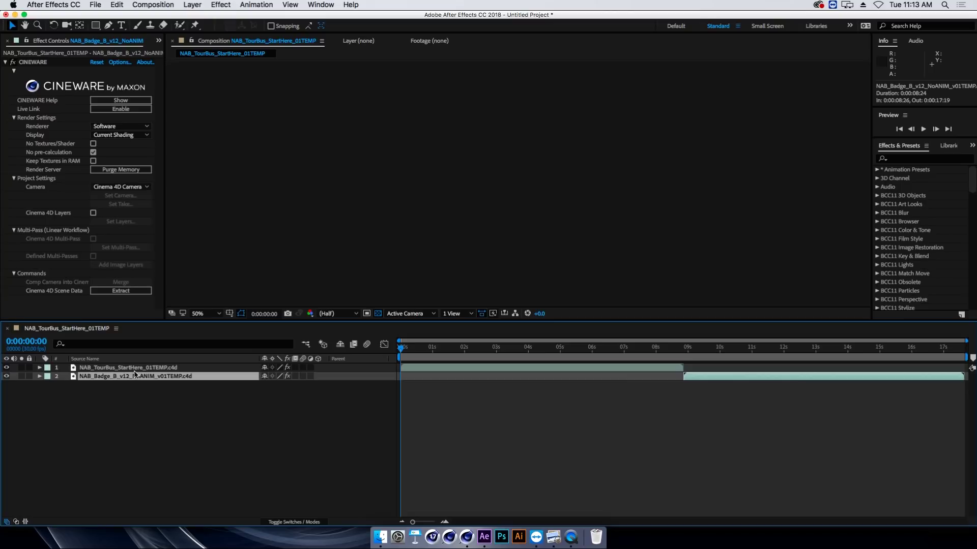
pyautogui.click(169, 368)
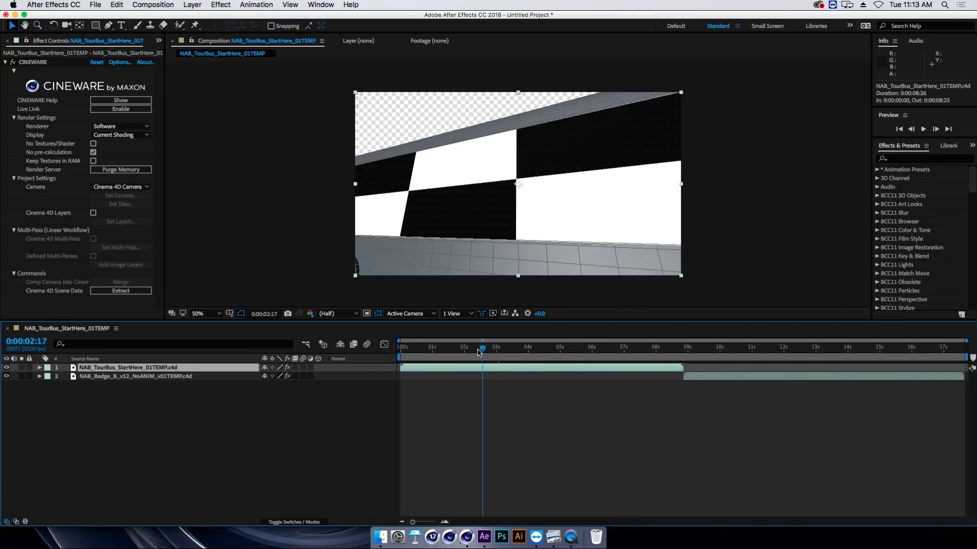
pyautogui.moveTo(500, 351)
pyautogui.mouseDown()
pyautogui.moveTo(449, 348)
pyautogui.moveTo(473, 355)
pyautogui.mouseUp()
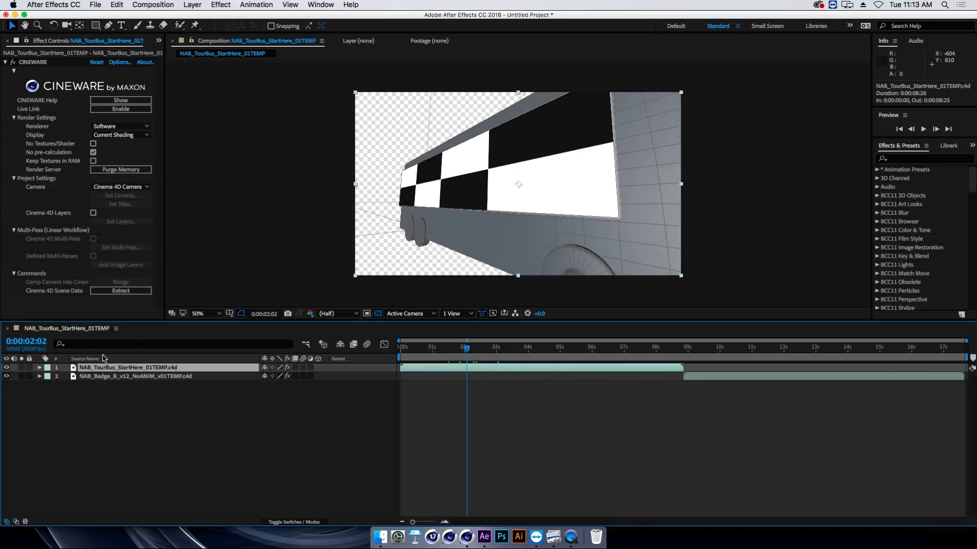
pyautogui.press('e')
pyautogui.click(90, 377)
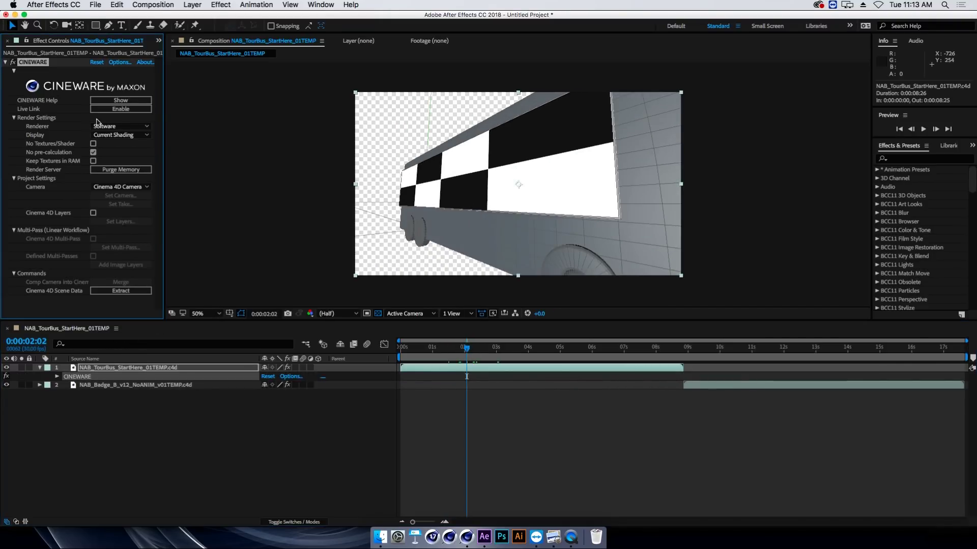
pyautogui.click(111, 127)
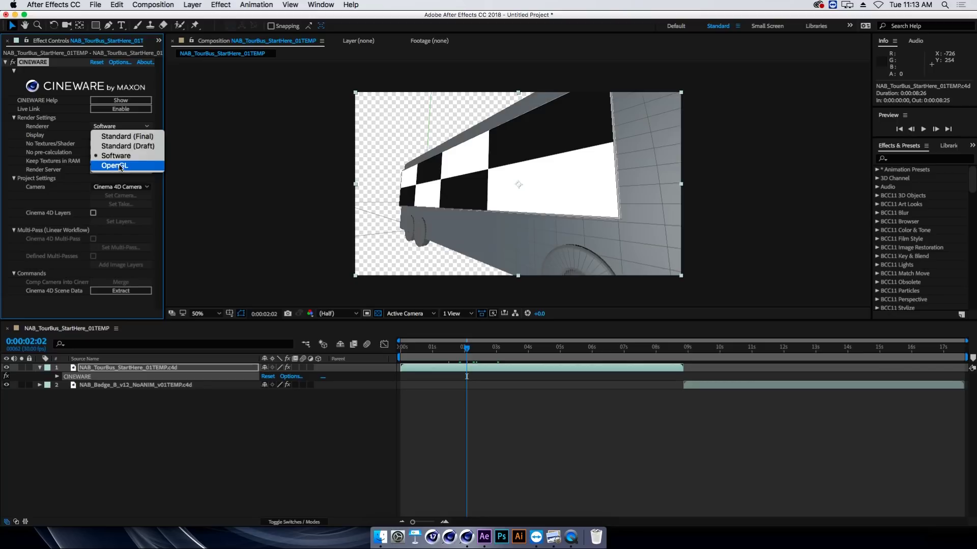
# Compare Standard (Final) and Standard (Draft) renderers, revert to Software, and view frame 0:00:08:01
pyautogui.click(128, 137)
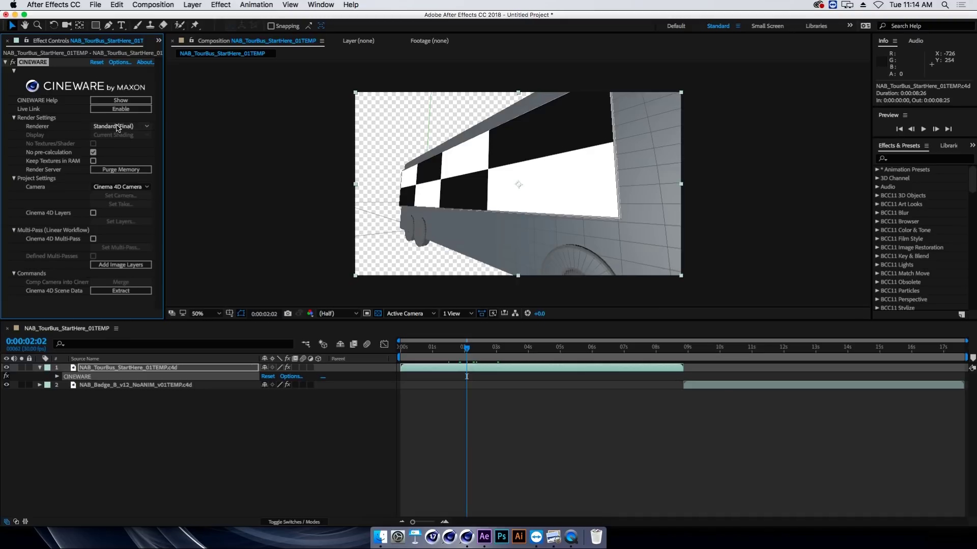
pyautogui.click(117, 127)
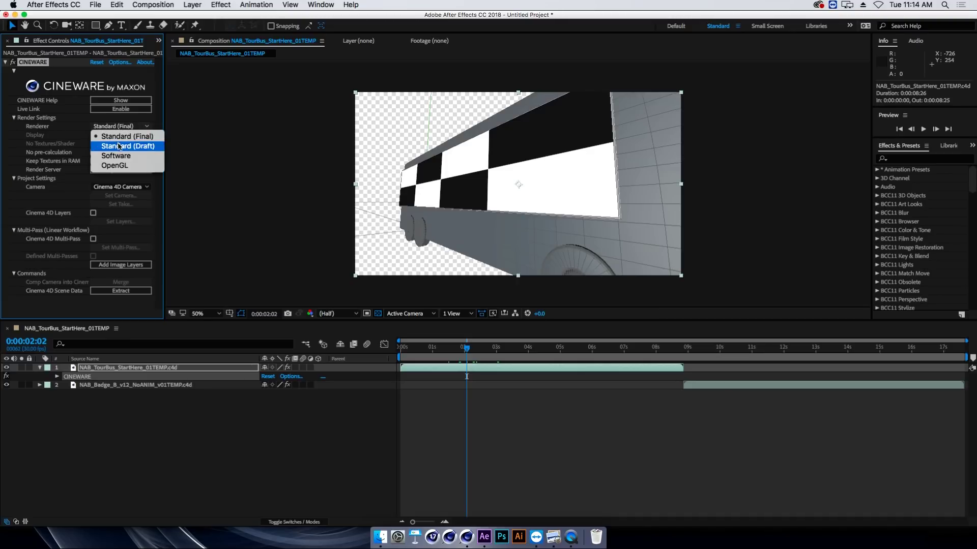
pyautogui.click(121, 144)
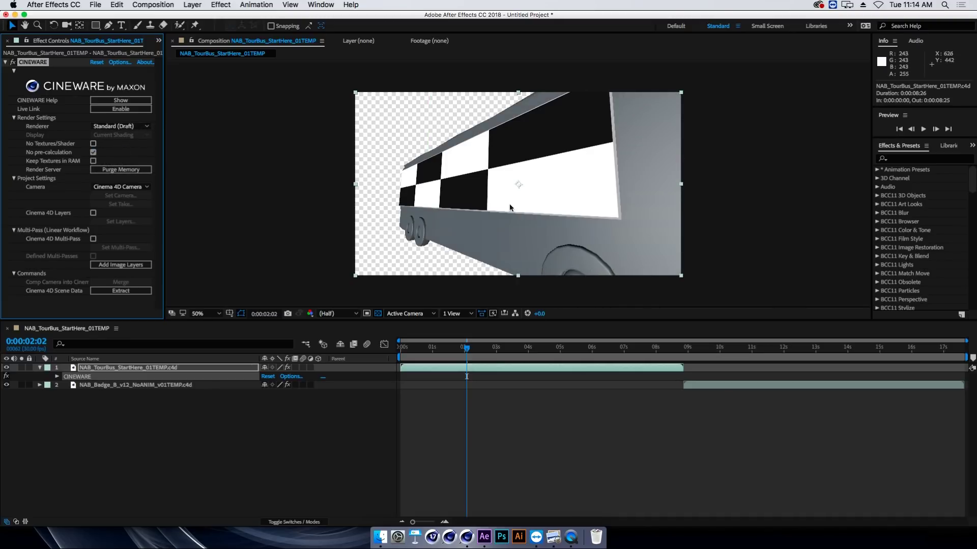
pyautogui.click(133, 127)
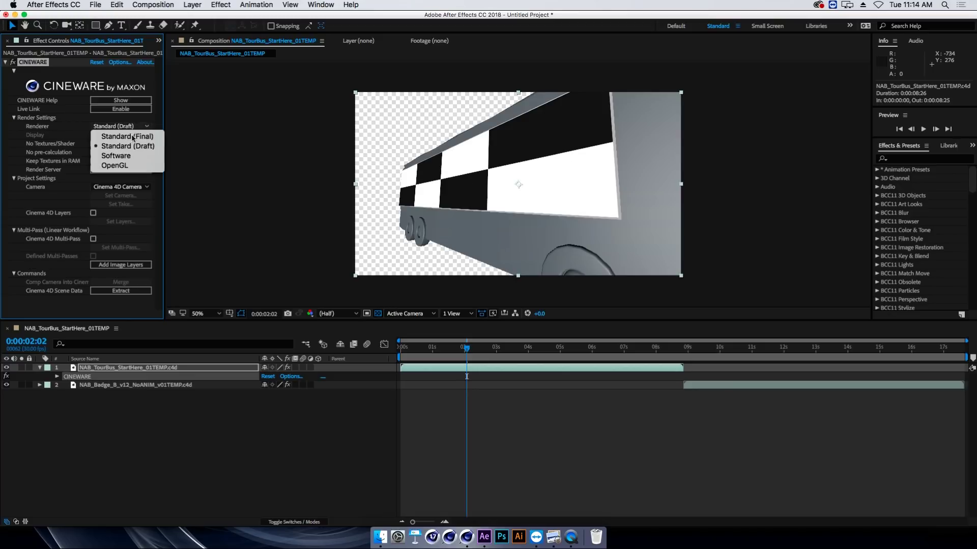
pyautogui.click(128, 154)
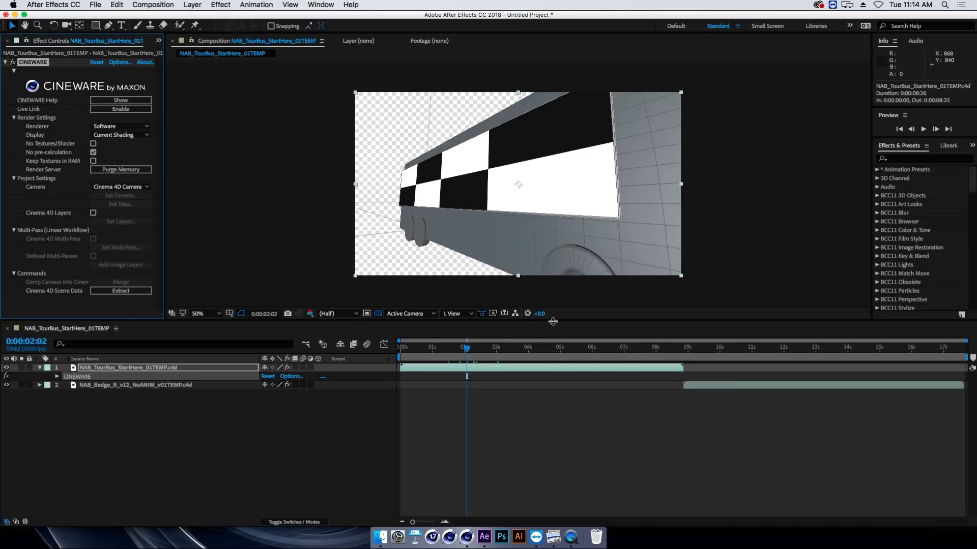
pyautogui.moveTo(466, 349); pyautogui.dragTo(408, 350)
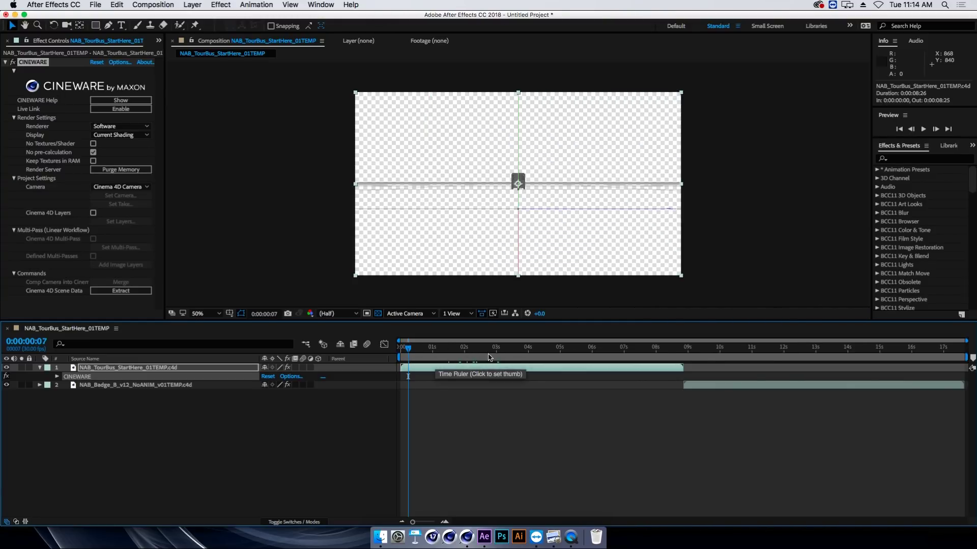
pyautogui.click(656, 348)
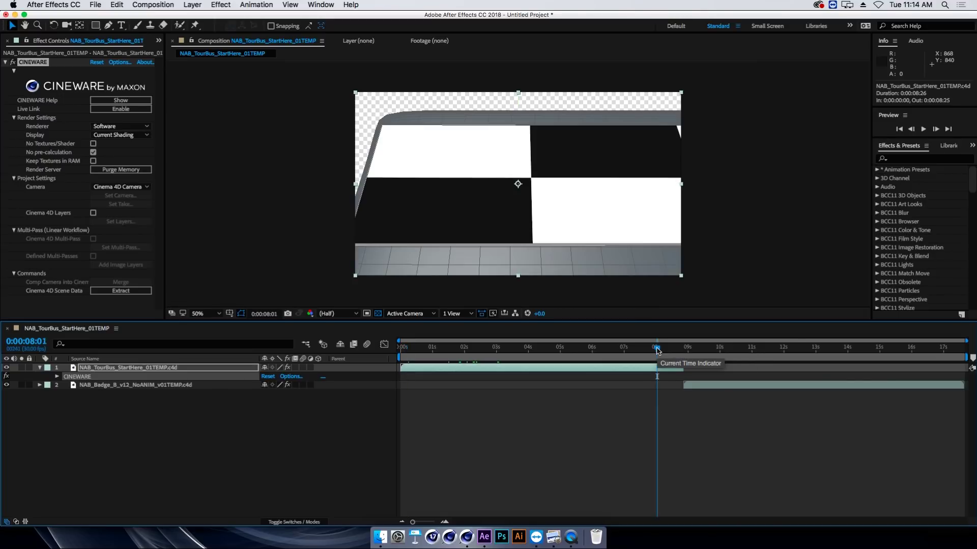
# In Finder, navigate to the first board image in BOARDs > FRAME_MIX_V2
pyautogui.press('super+Tab')
pyautogui.press('Down')
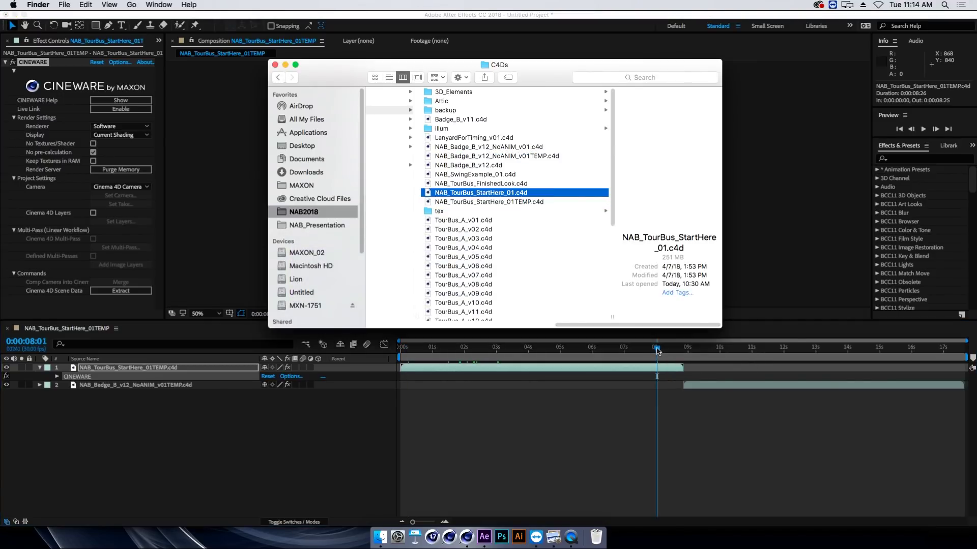
pyautogui.press('Left')
pyautogui.press('Up')
pyautogui.press('Down')
pyautogui.press('Up')
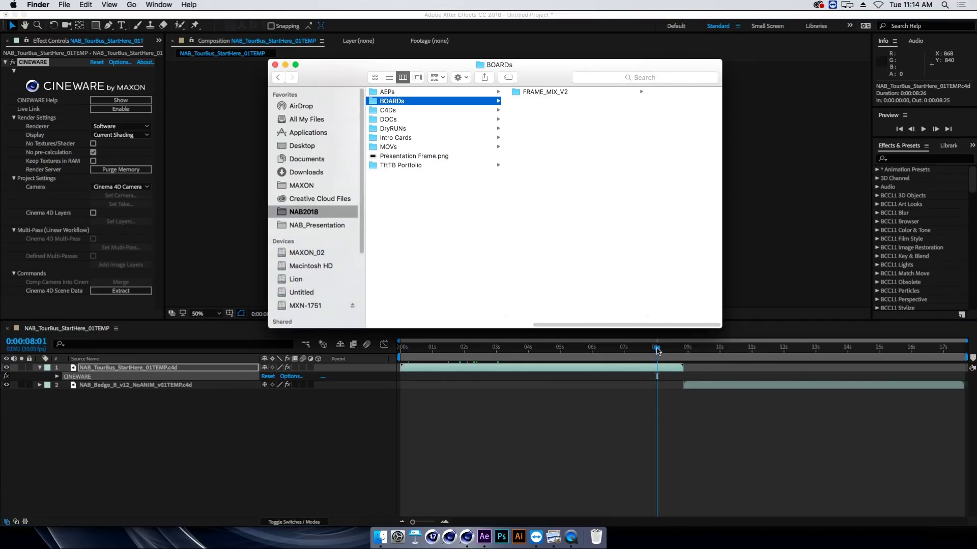
pyautogui.press('Right')
pyautogui.press('Right')
# Quick Look through the MIX_V2 board PSDs, ending on MIX_V2_05.psd
pyautogui.press('Down')
pyautogui.press('Down')
pyautogui.press('space')
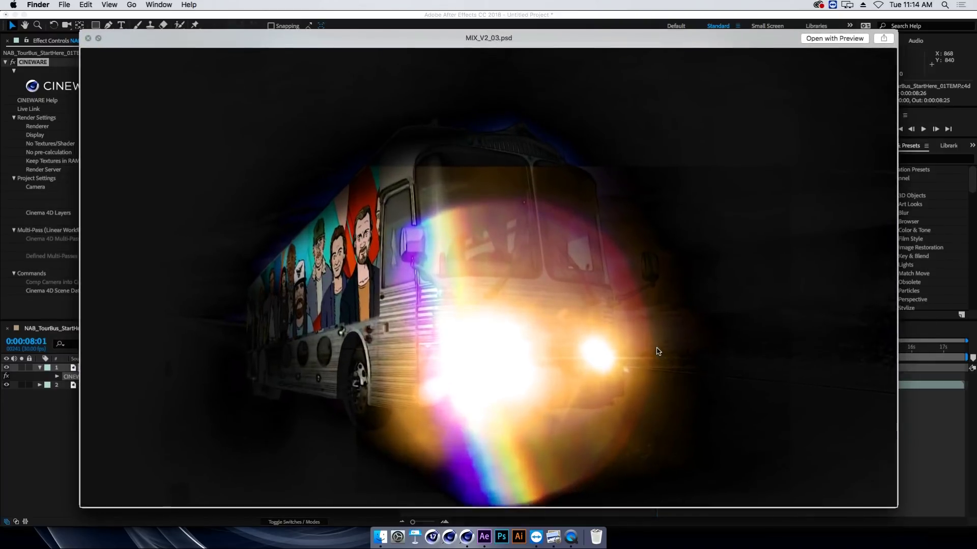
pyautogui.press('Down')
pyautogui.press('Down')
pyautogui.press('Down')
pyautogui.press('Up')
pyautogui.press('Up')
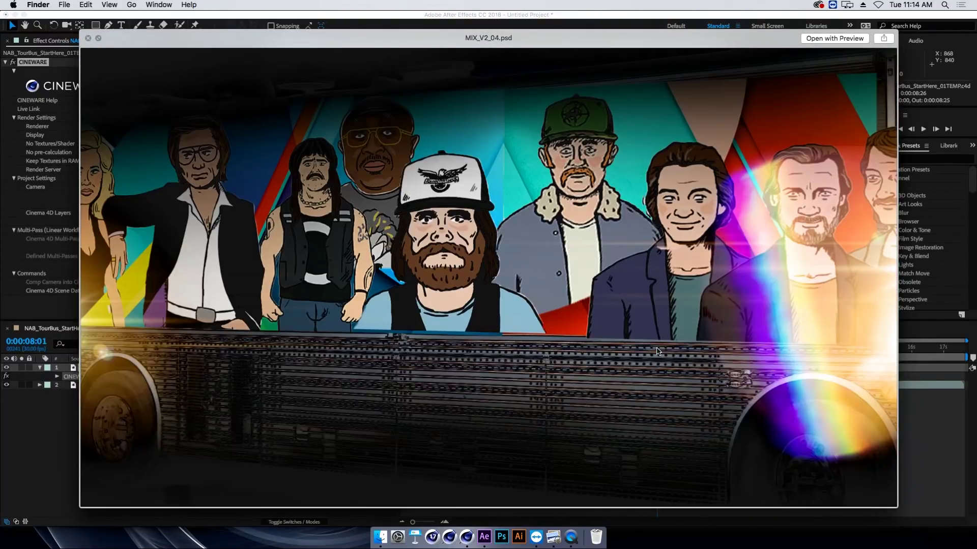
pyautogui.press('Down')
pyautogui.press('Down')
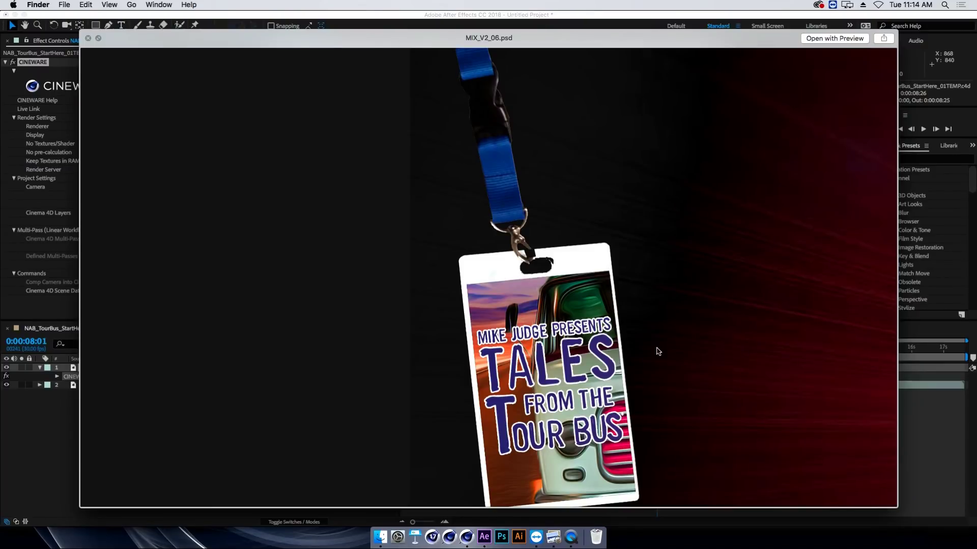
pyautogui.press('Down')
pyautogui.press('Up')
pyautogui.press('Up')
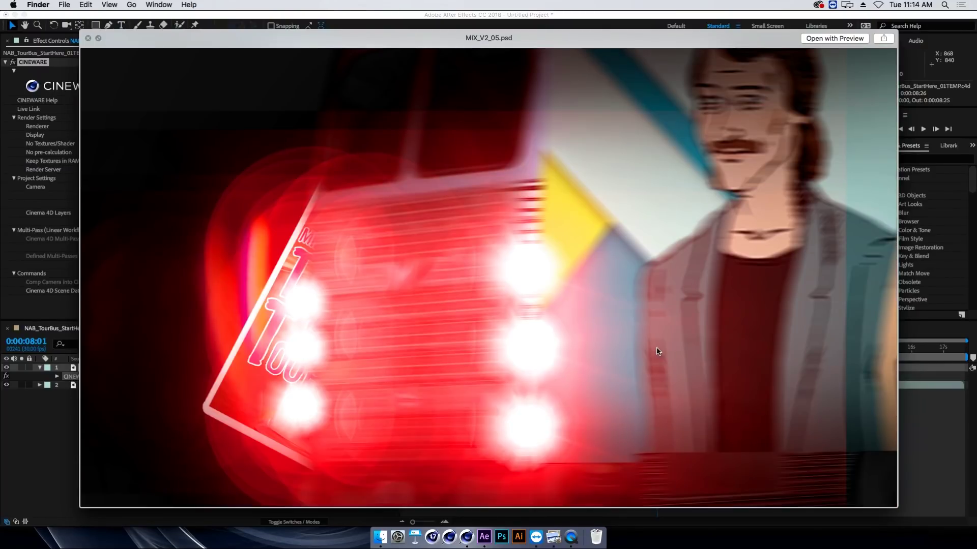
pyautogui.press('space')
# Slide the badge layer to start near 0:00:08:00 and park the playhead at 0:00:07:16
pyautogui.click(657, 350)
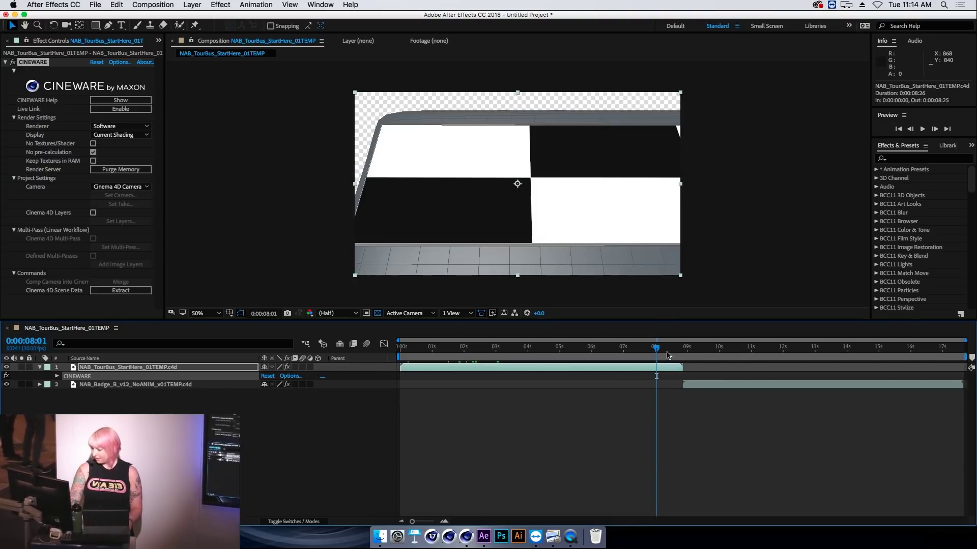
pyautogui.moveTo(659, 350); pyautogui.dragTo(678, 350)
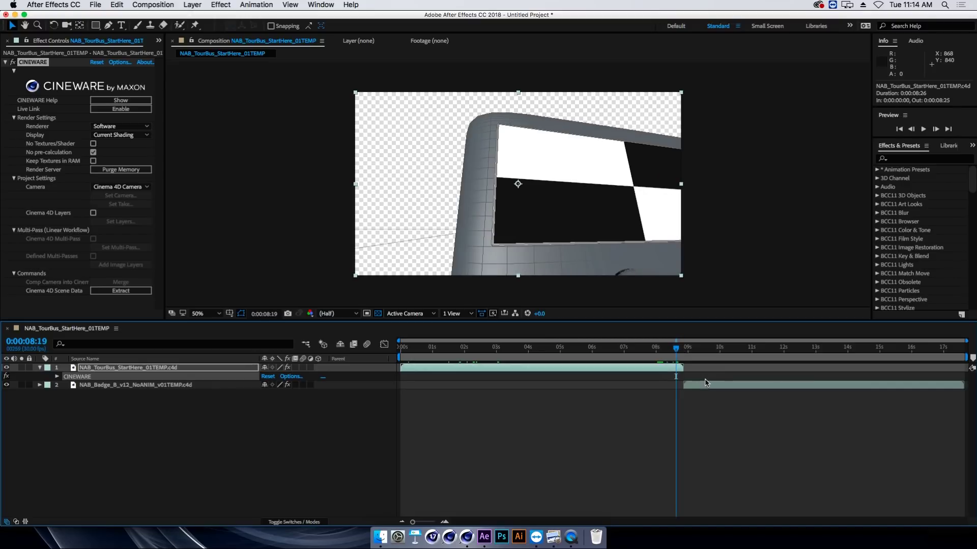
pyautogui.moveTo(709, 391); pyautogui.dragTo(702, 390)
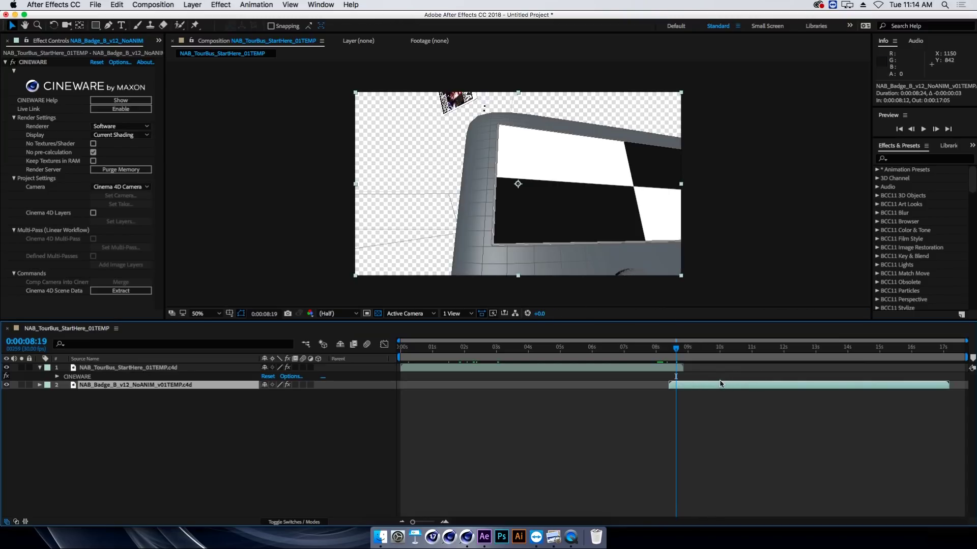
pyautogui.moveTo(715, 386); pyautogui.dragTo(704, 388)
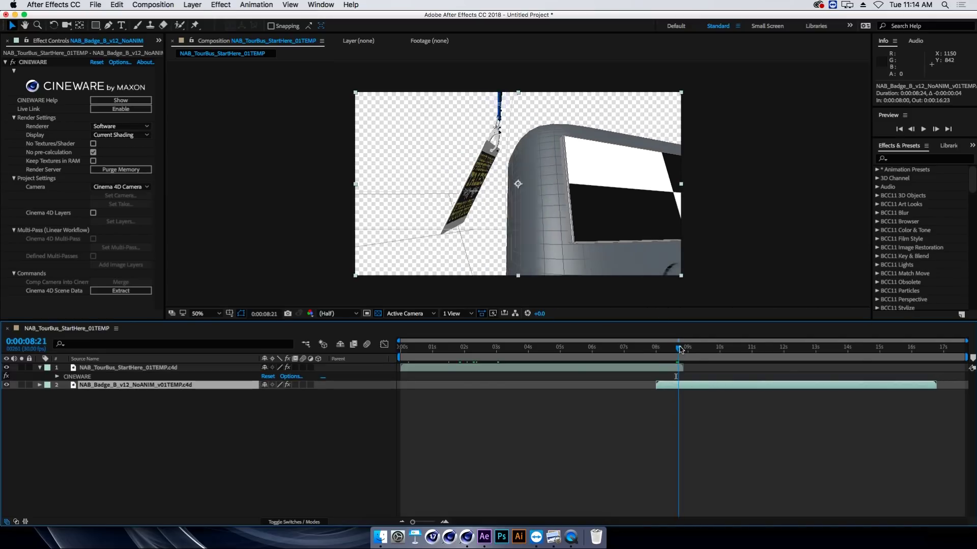
pyautogui.moveTo(679, 350); pyautogui.dragTo(641, 349)
# Set the work area from 0:00:07:16 to 0:00:09:23 and preview the bus-to-badge handoff
pyautogui.press('b')
pyautogui.click(712, 349)
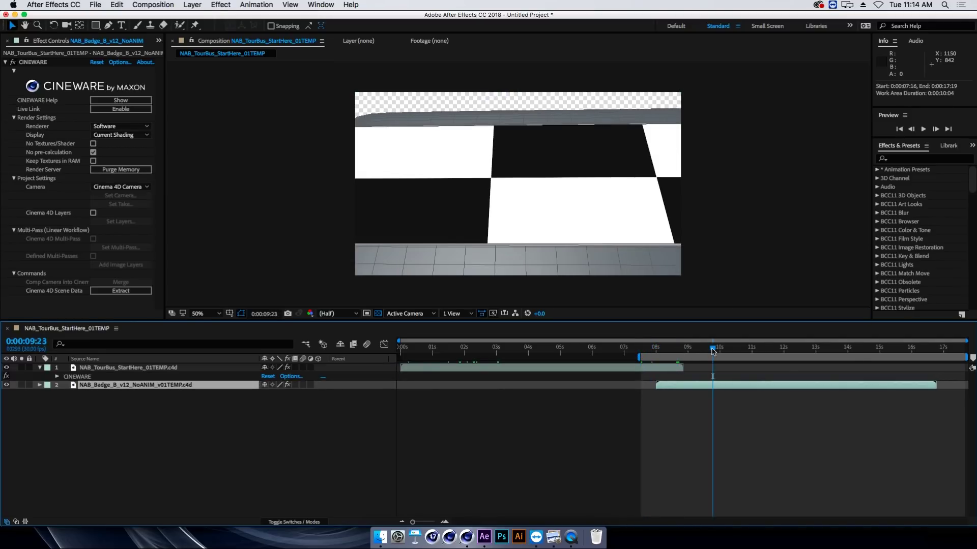
pyautogui.press('n')
pyautogui.press('space')
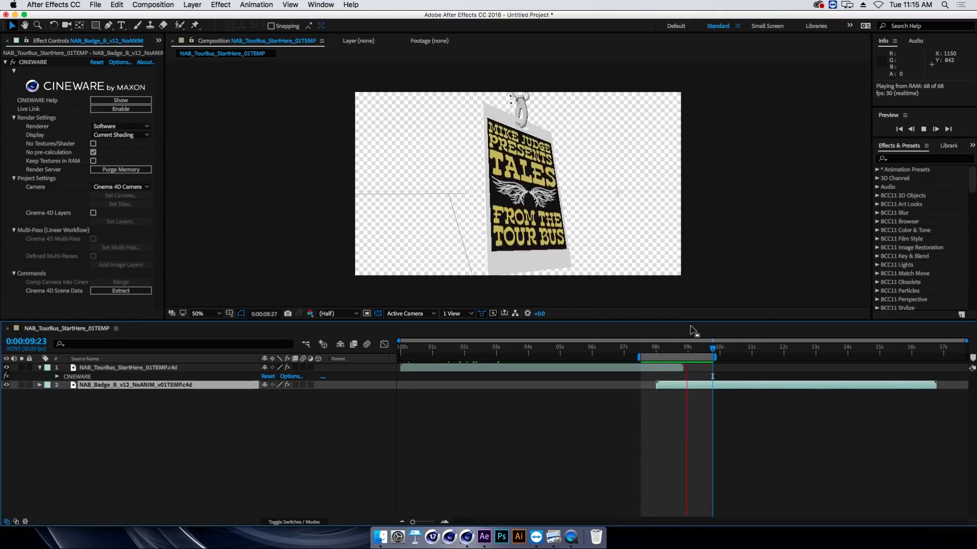
pyautogui.press('space')
# Nudge the badge layer three frames later, preview again, then return to 0:00:05:02
pyautogui.moveTo(696, 388); pyautogui.dragTo(701, 389)
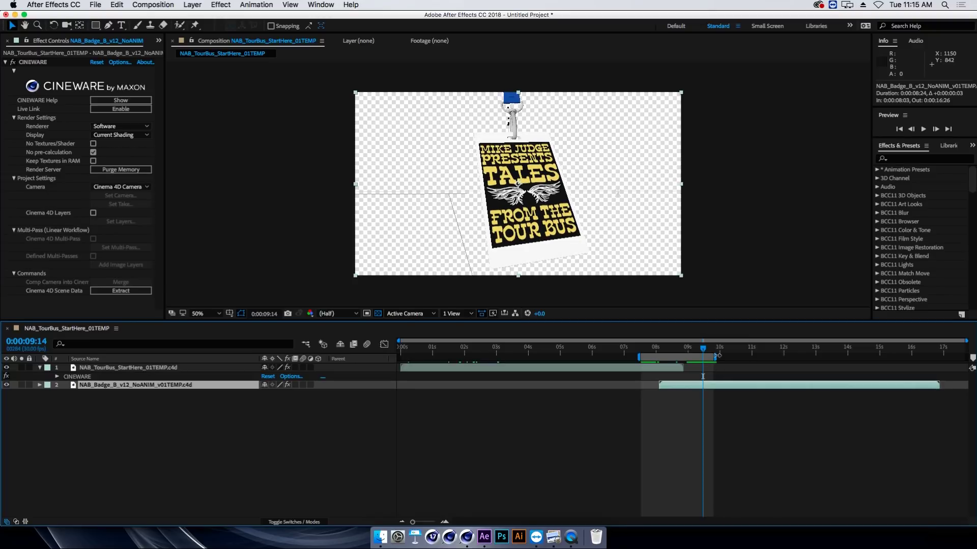
pyautogui.press('space')
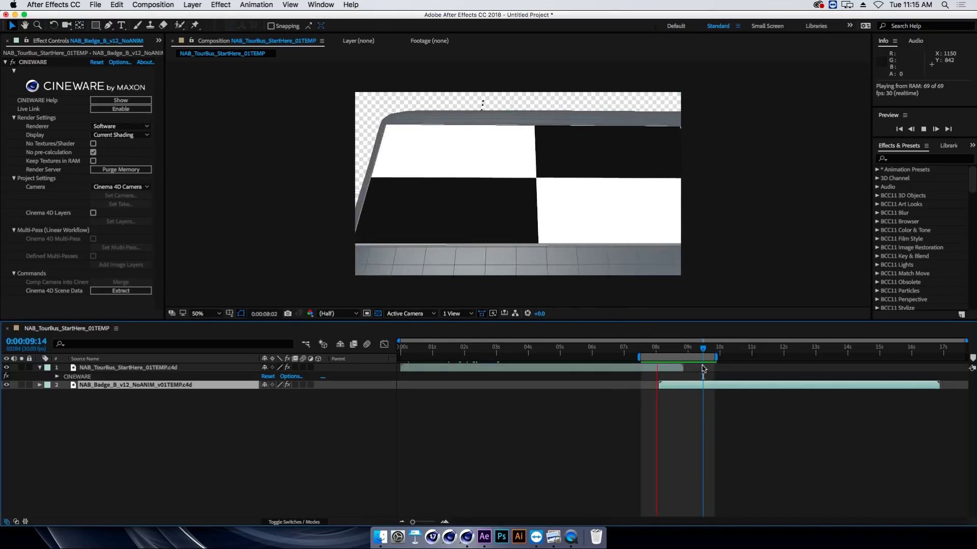
pyautogui.press('space')
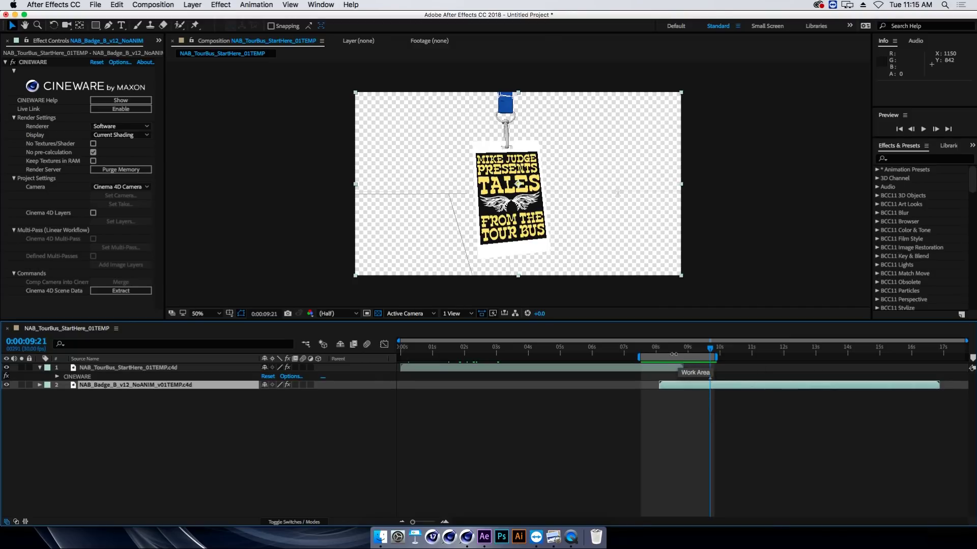
pyautogui.click(562, 347)
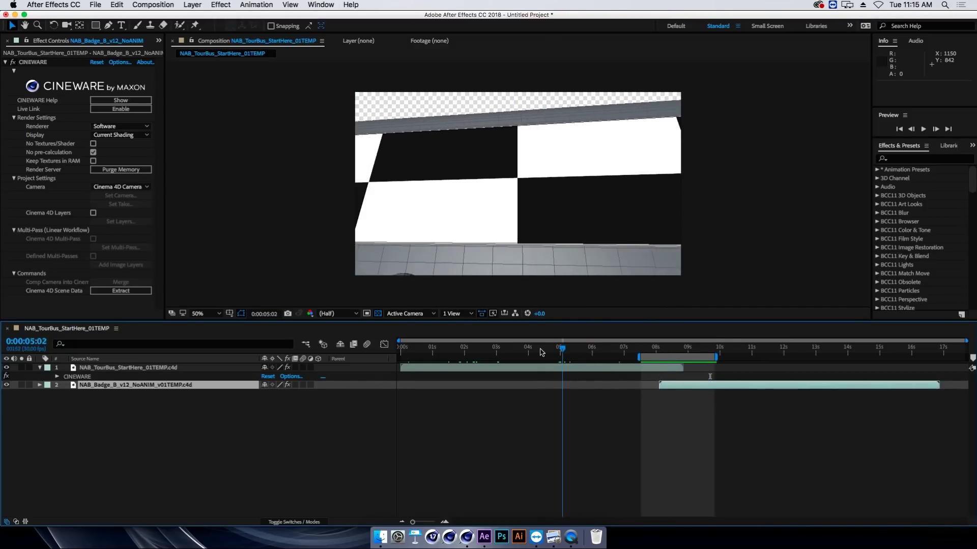
# Start the work area at 0:00:01:20, RAM-preview, stop at 0:00:02:01, and select the bus layer
pyautogui.moveTo(638, 357); pyautogui.dragTo(452, 357)
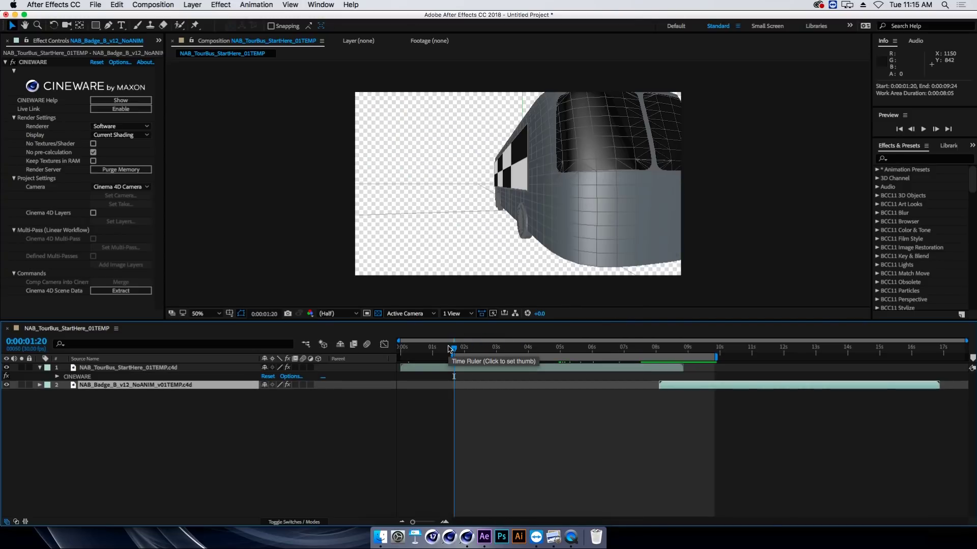
pyautogui.press('space')
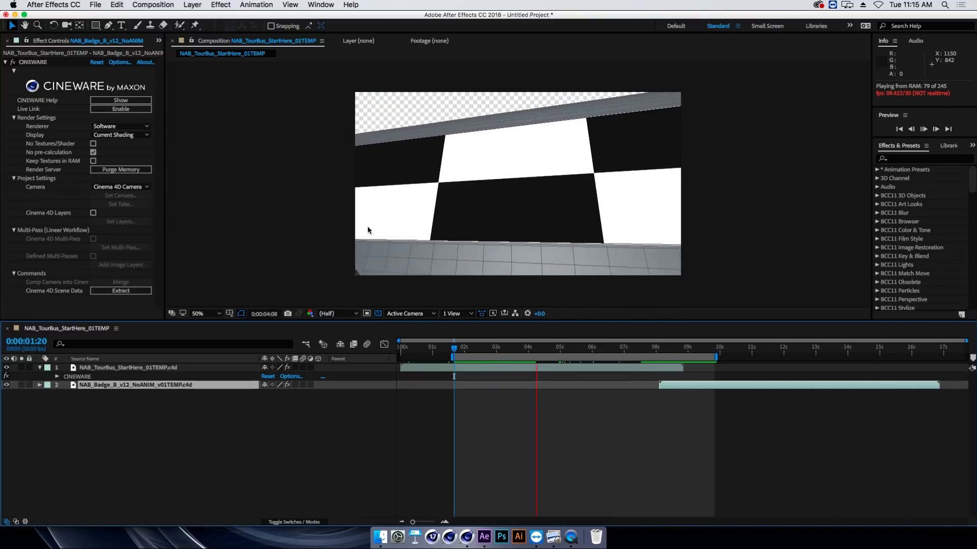
pyautogui.press('space')
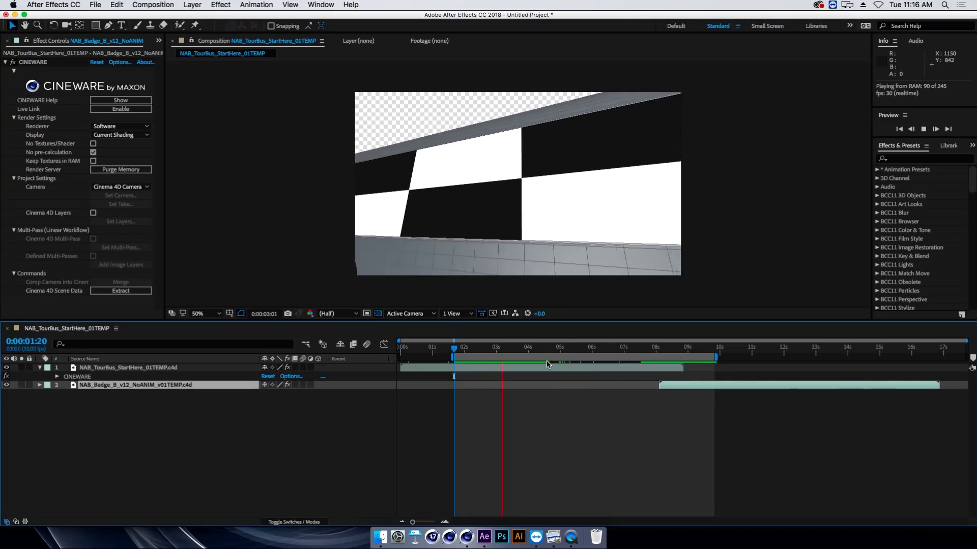
pyautogui.click(466, 349)
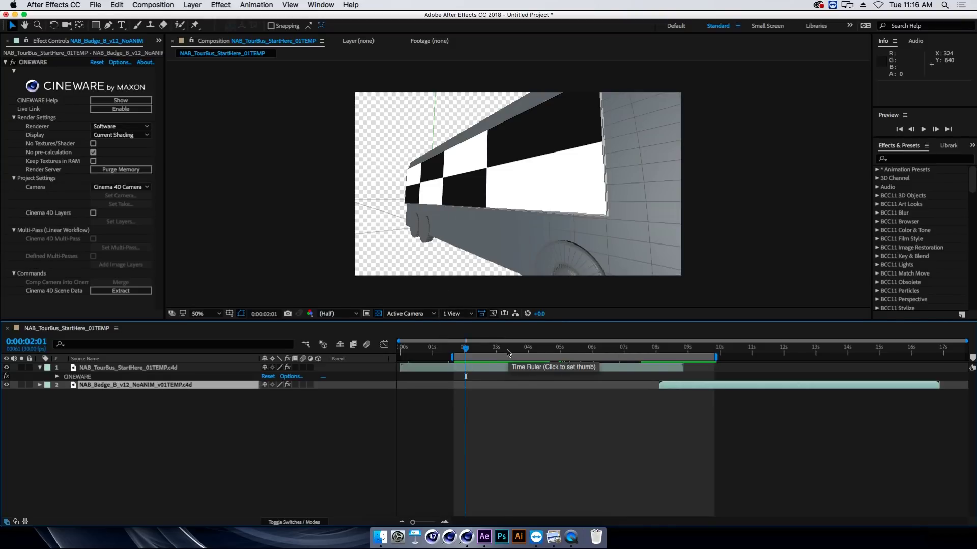
pyautogui.click(178, 369)
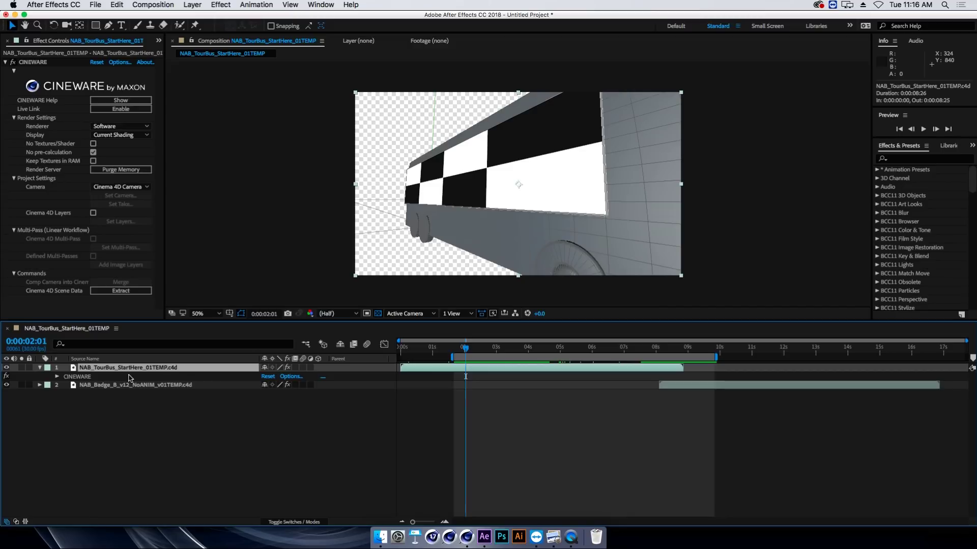
# Reveal the tour bus layer's source in the Project and open it in Cinema 4D via Edit Original
pyautogui.rightClick(85, 372)
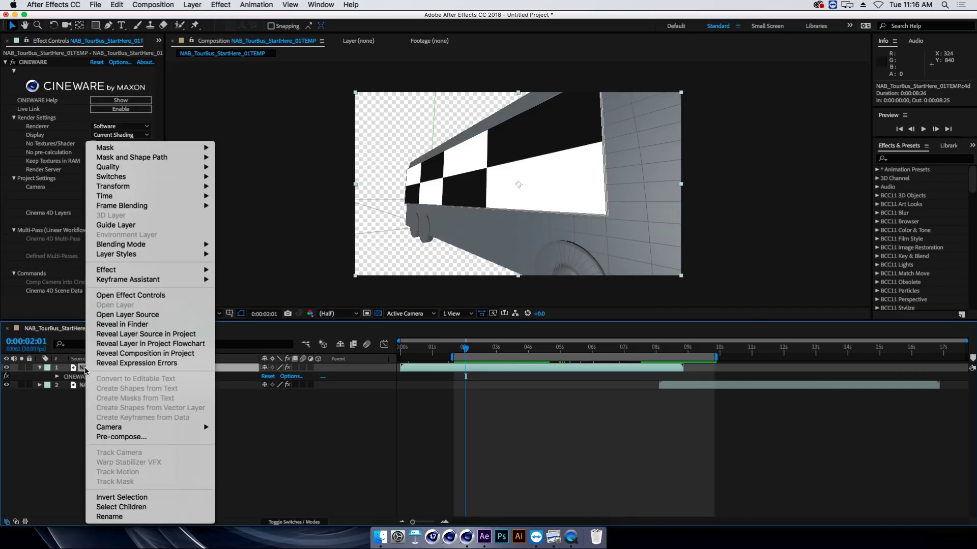
pyautogui.click(169, 335)
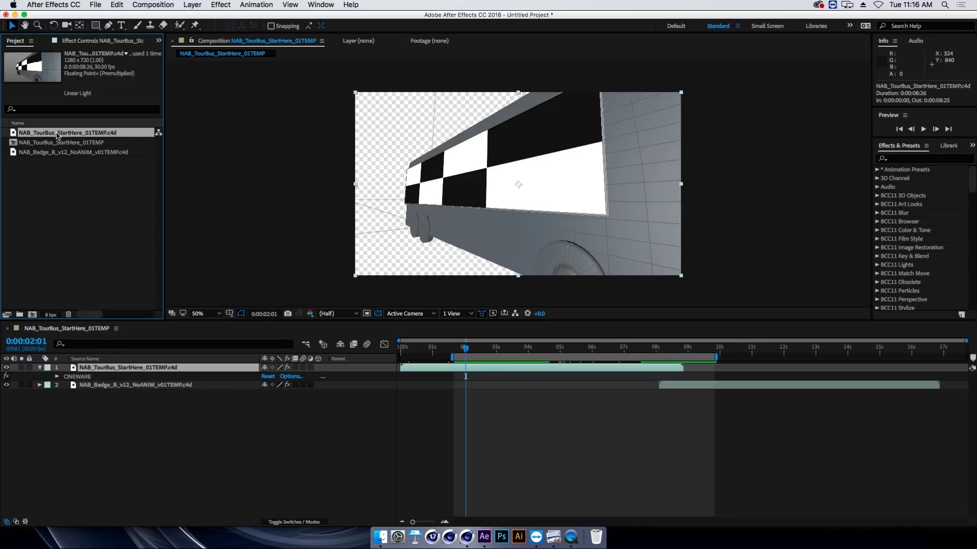
pyautogui.click(116, 4)
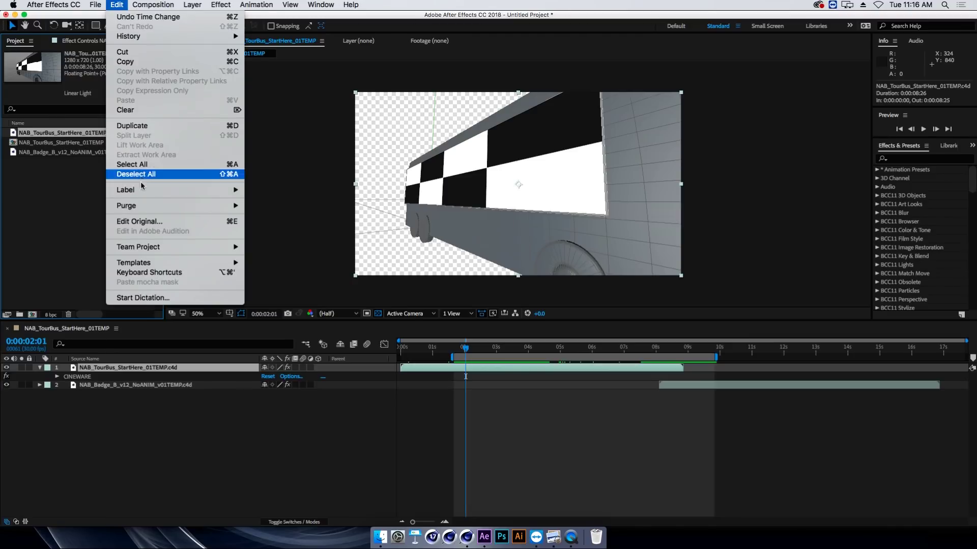
pyautogui.click(154, 223)
pyautogui.press('super+Tab')
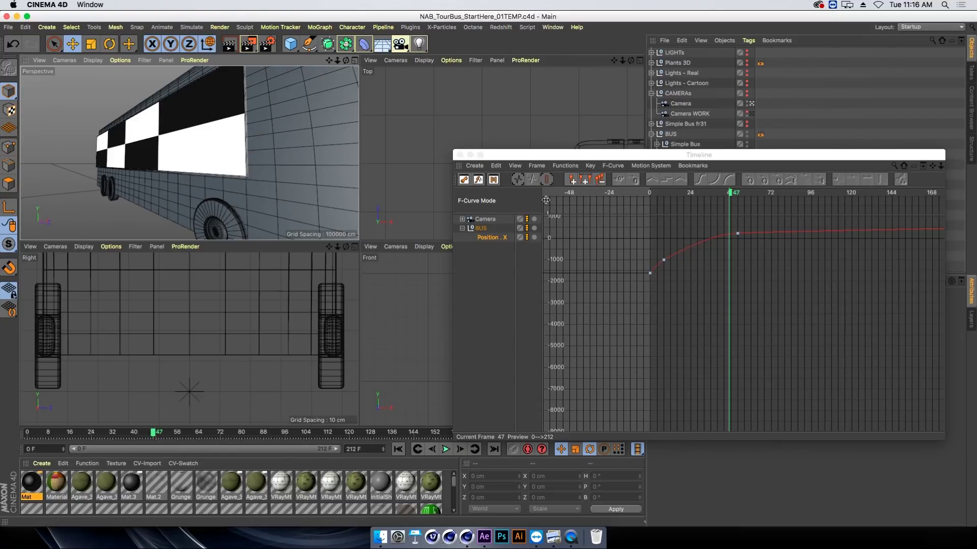
# In the Dope Sheet, shift the bus keys from frames 144–212 to 131–199, then save the scene
pyautogui.click(468, 180)
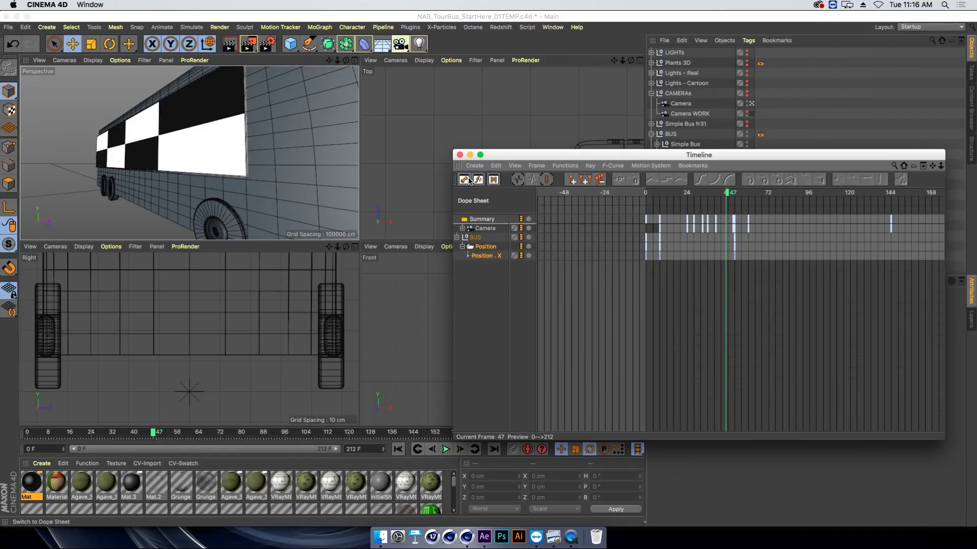
pyautogui.moveTo(692, 197)
pyautogui.mouseDown()
pyautogui.moveTo(867, 197)
pyautogui.moveTo(773, 203)
pyautogui.moveTo(879, 206)
pyautogui.moveTo(854, 210)
pyautogui.mouseUp()
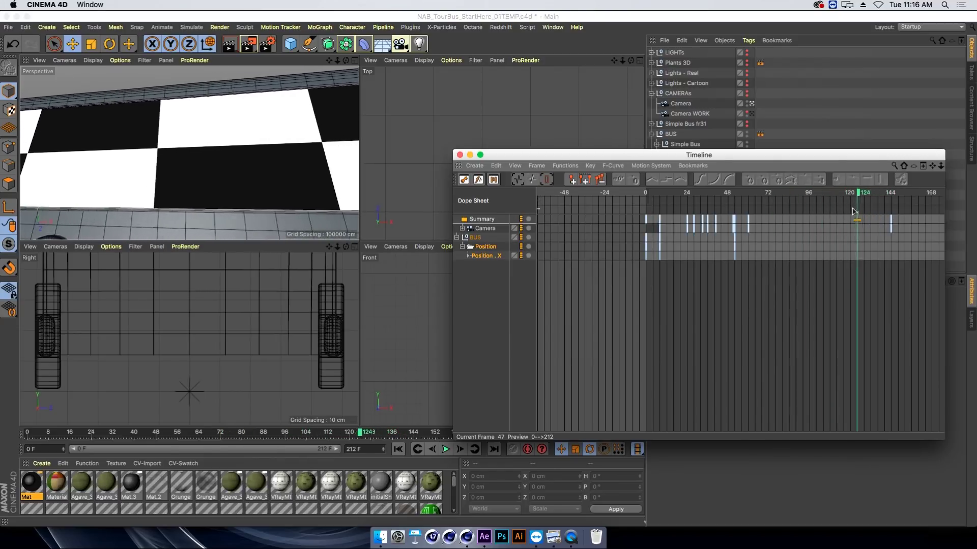
pyautogui.hscroll(-1, 834, 219)
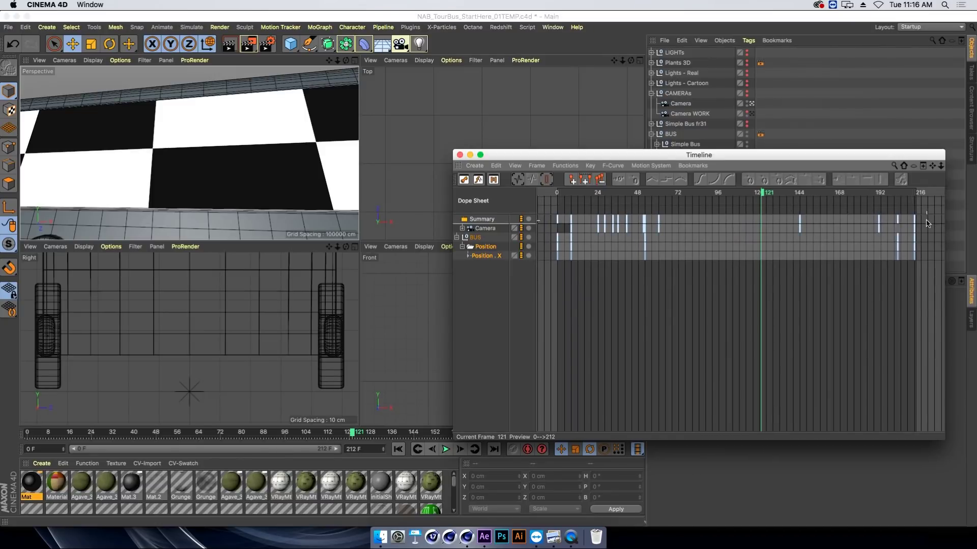
pyautogui.moveTo(927, 224)
pyautogui.mouseDown()
pyautogui.moveTo(777, 221)
pyautogui.moveTo(677, 202)
pyautogui.mouseUp()
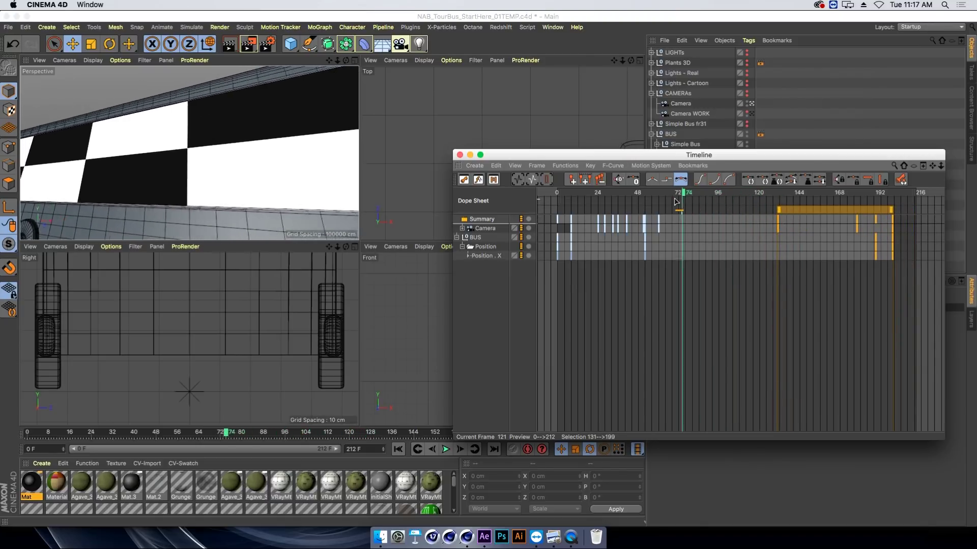
pyautogui.moveTo(677, 202); pyautogui.dragTo(740, 206)
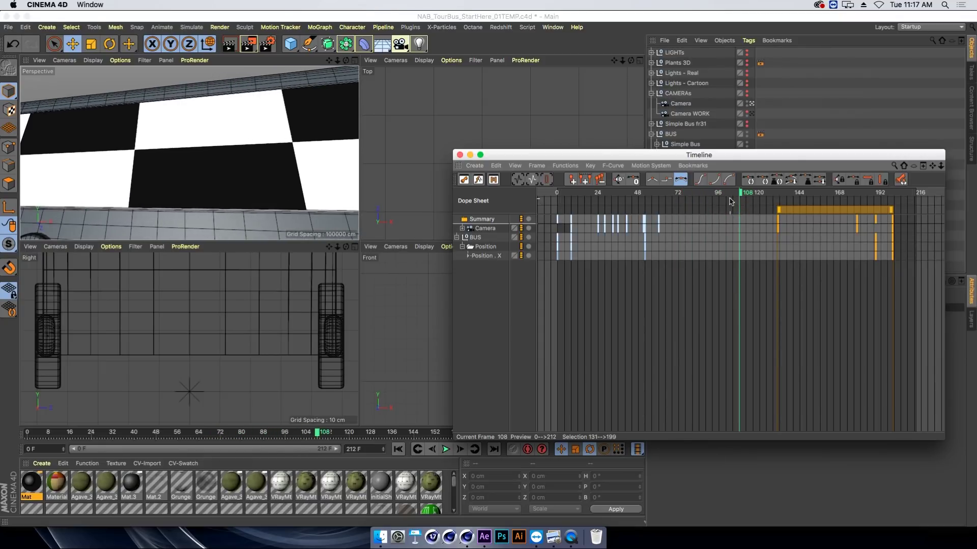
pyautogui.press('super+s')
pyautogui.press('super+Tab')
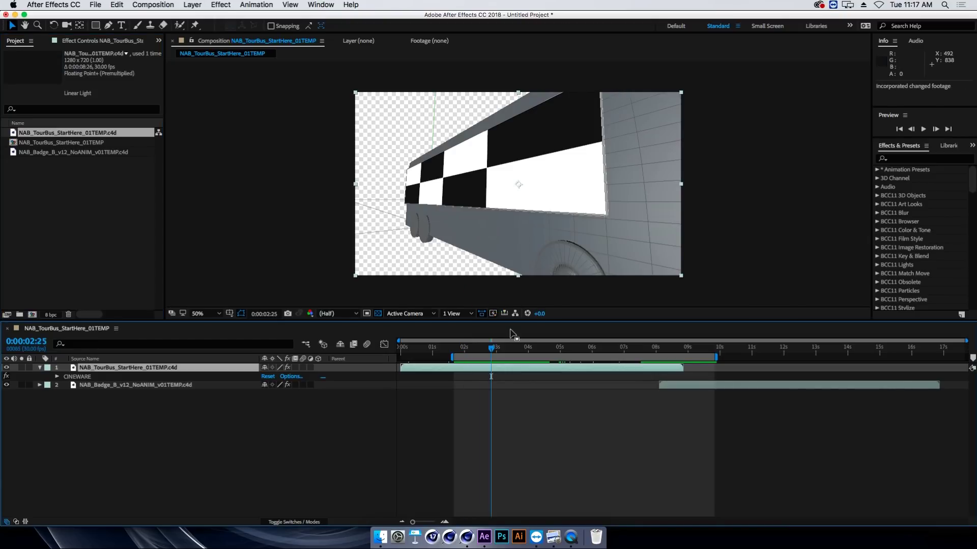
# Scrub the updated bus animation to 0:00:08:03, move the badge layer earlier, and preview
pyautogui.click(526, 351)
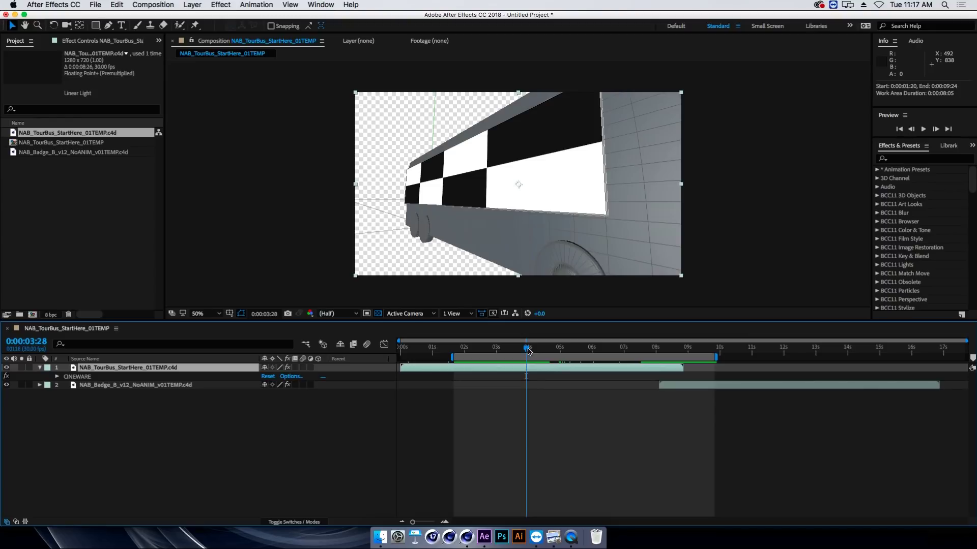
pyautogui.moveTo(527, 351); pyautogui.dragTo(656, 351)
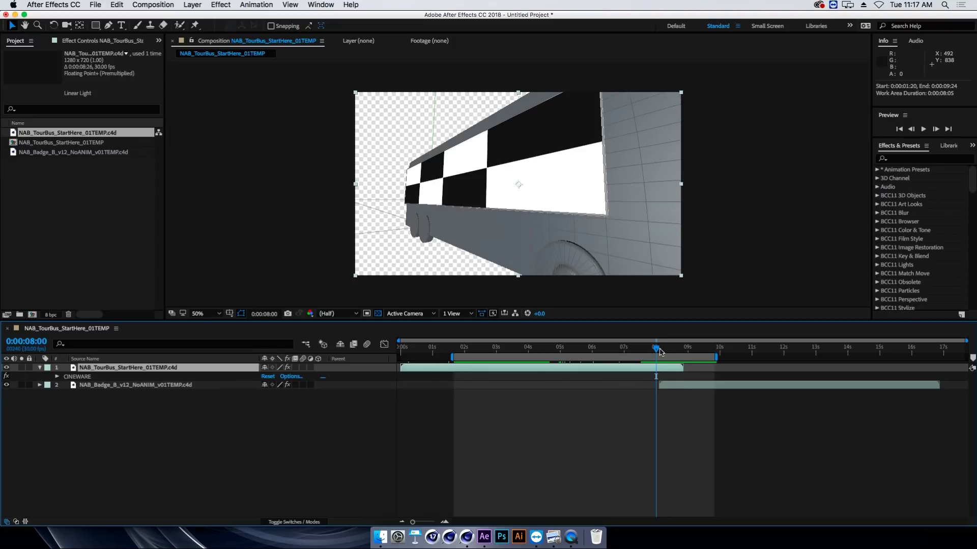
pyautogui.click(659, 350)
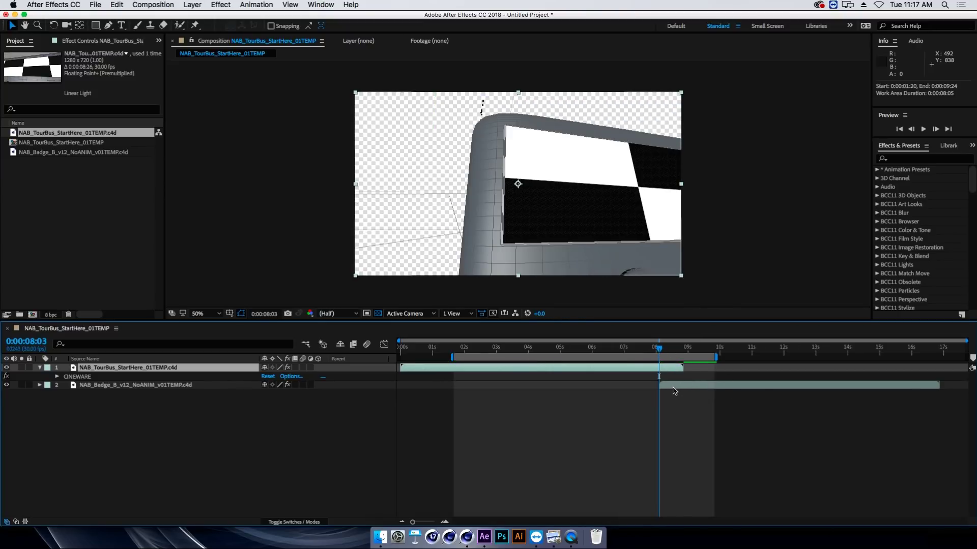
pyautogui.moveTo(679, 387); pyautogui.dragTo(668, 389)
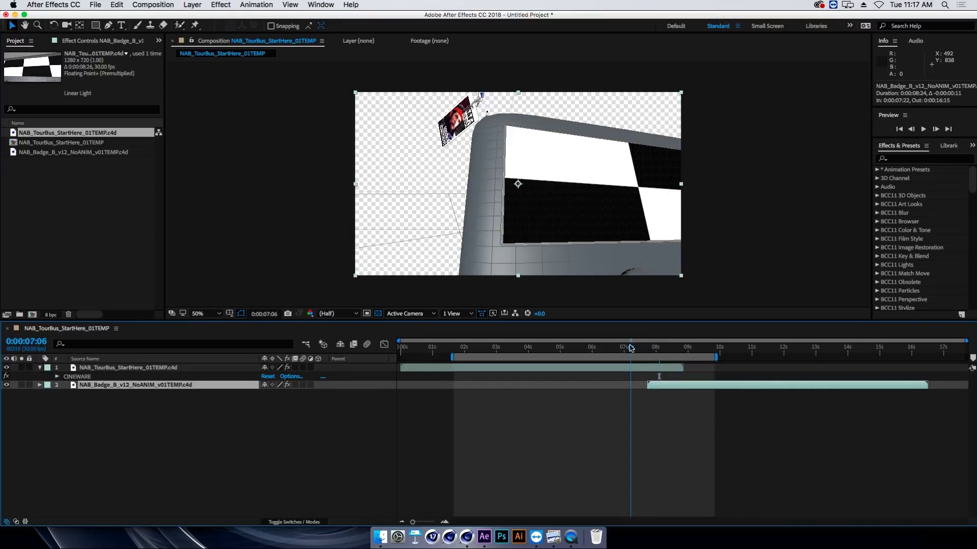
pyautogui.moveTo(656, 348); pyautogui.dragTo(623, 346)
pyautogui.press('space')
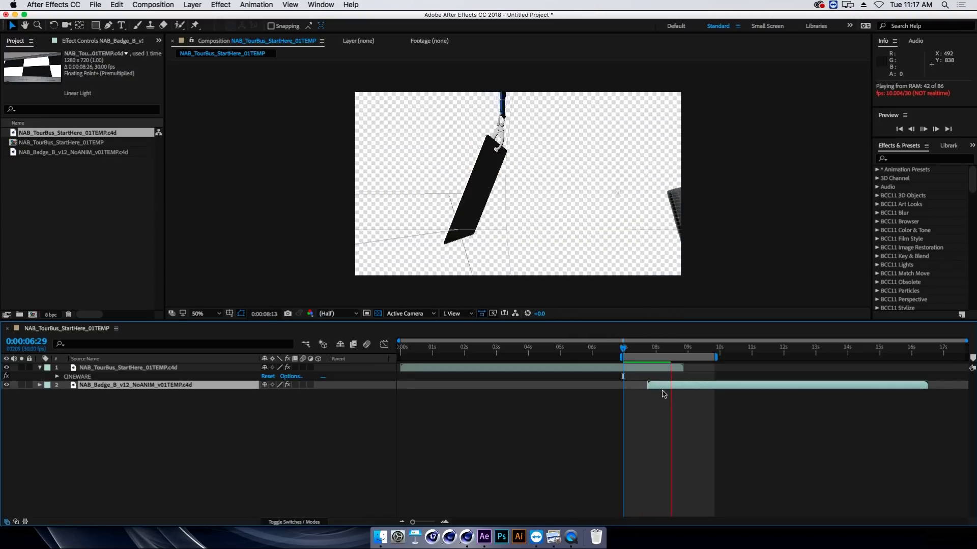
# Nudge the badge to start at 0:00:07:18, shift the work area, RAM-preview, and reselect the bus layer
pyautogui.moveTo(662, 385); pyautogui.dragTo(669, 387)
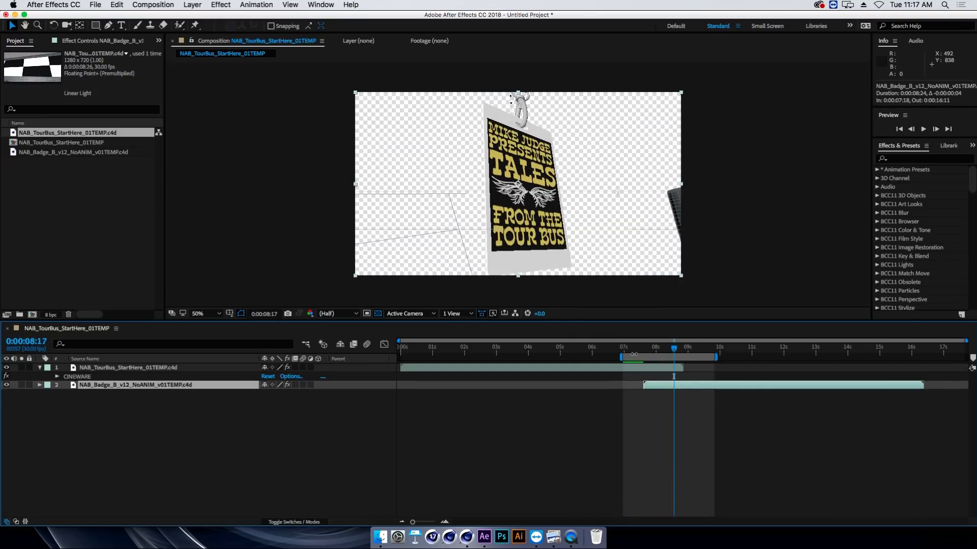
pyautogui.moveTo(634, 354); pyautogui.dragTo(628, 356)
pyautogui.press('space')
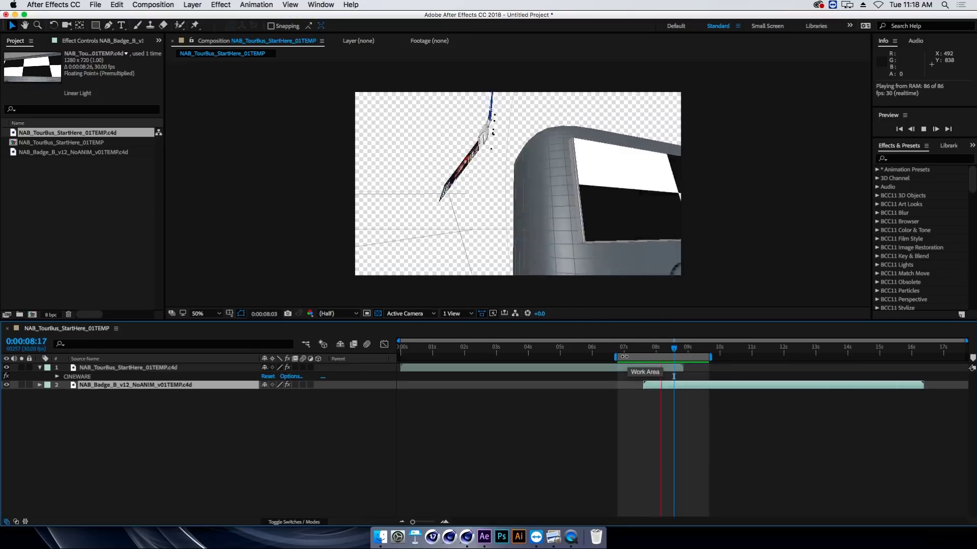
pyautogui.moveTo(575, 341); pyautogui.dragTo(518, 340)
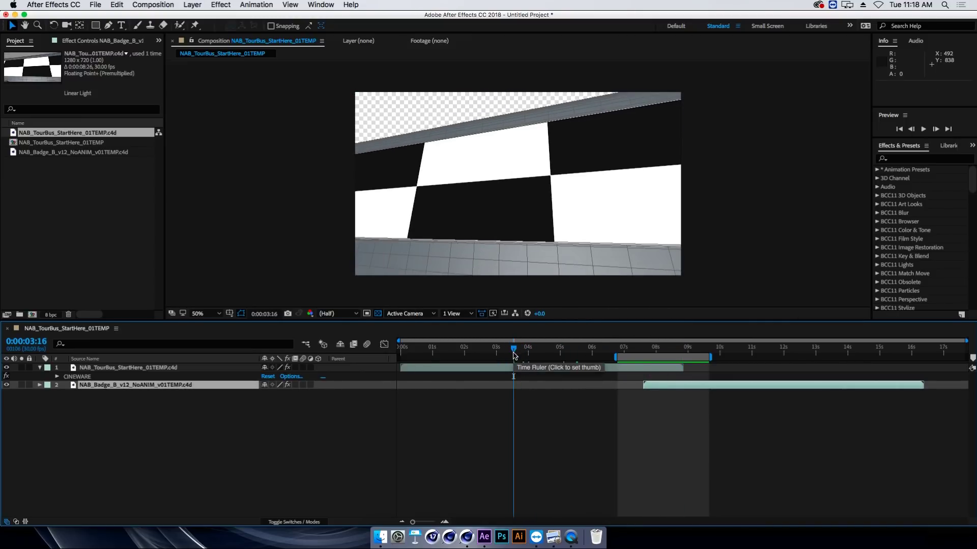
pyautogui.moveTo(516, 352)
pyautogui.mouseDown()
pyautogui.moveTo(442, 347)
pyautogui.moveTo(483, 347)
pyautogui.mouseUp()
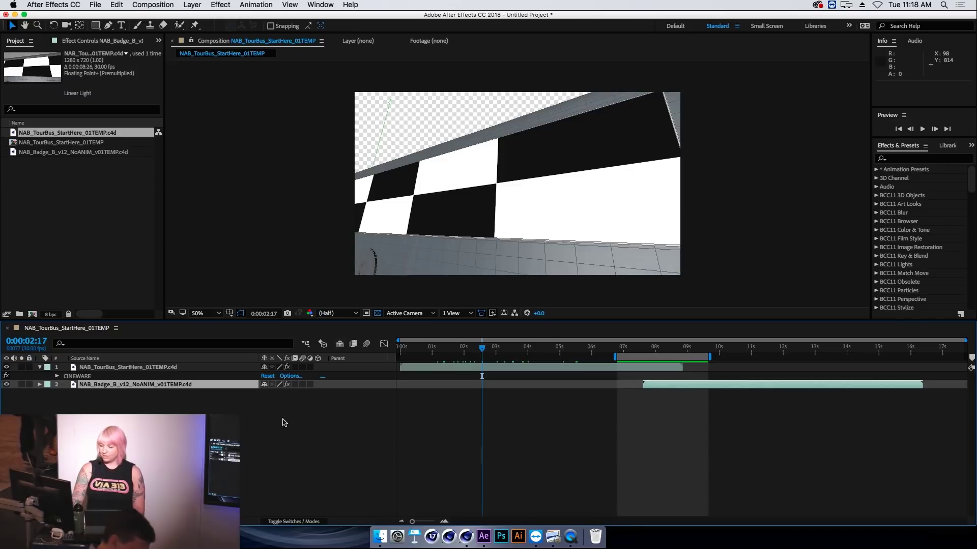
pyautogui.click(87, 368)
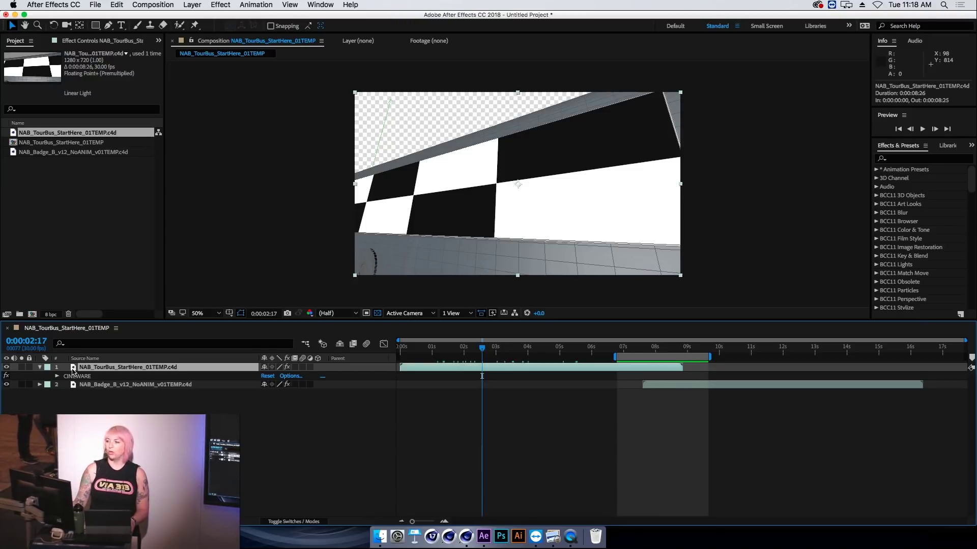
pyautogui.press('super+Tab')
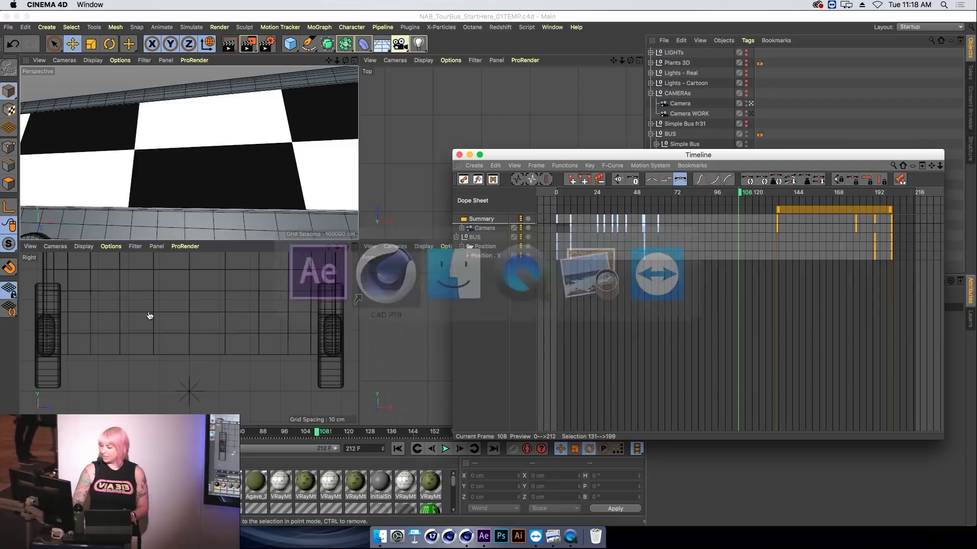
pyautogui.click(458, 154)
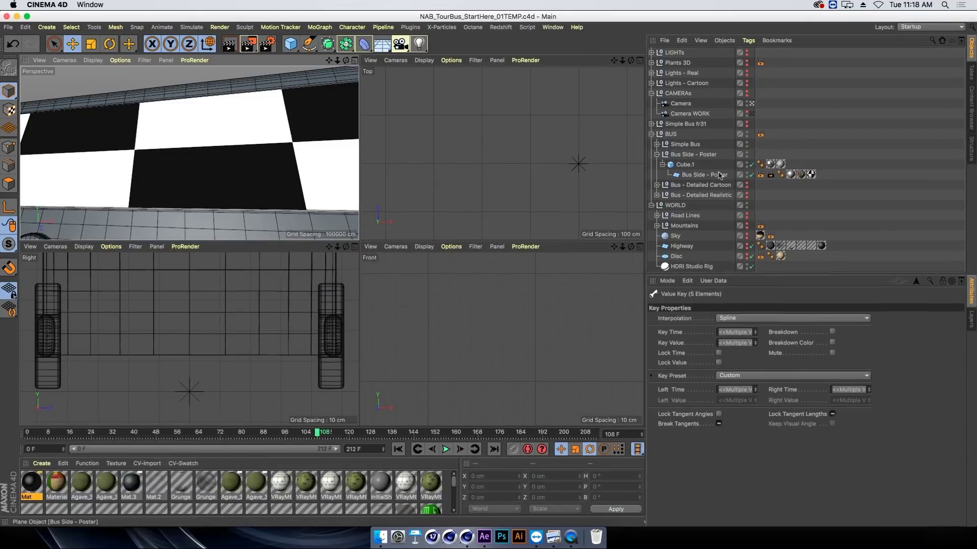
pyautogui.click(686, 175)
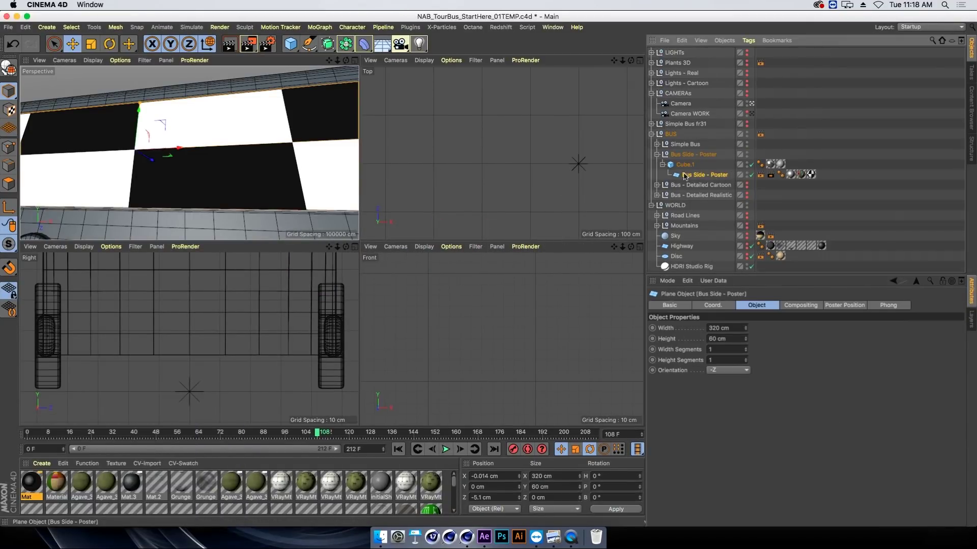
pyautogui.click(771, 175)
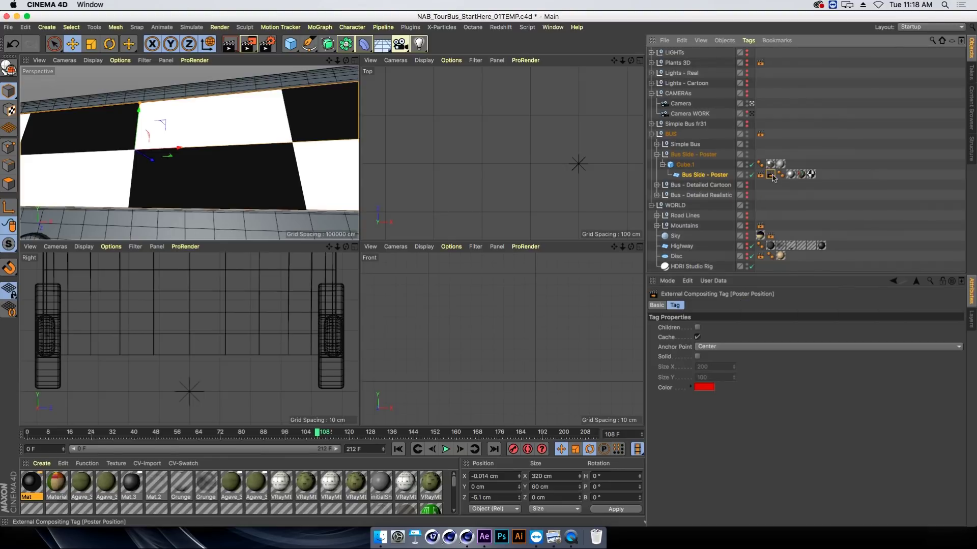
pyautogui.click(748, 40)
pyautogui.moveTo(778, 57)
pyautogui.click(940, 128)
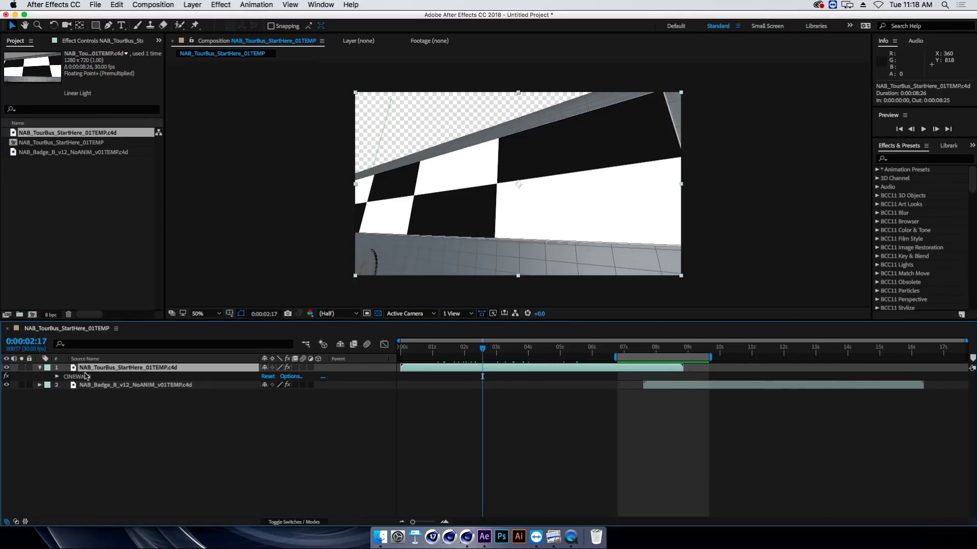
# Extract the Cineware C4D scene data and delete the first ten extracted light layers
pyautogui.doubleClick(85, 377)
pyautogui.click(121, 292)
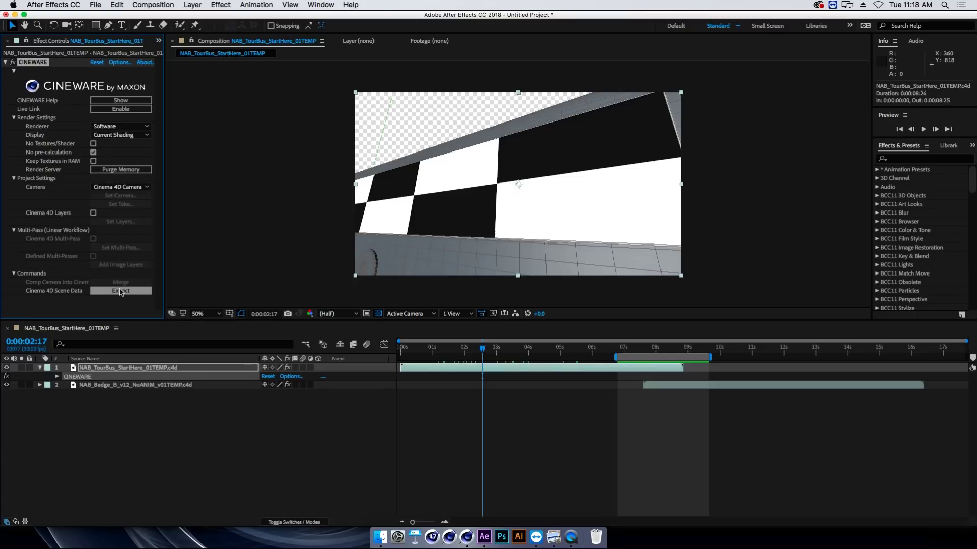
pyautogui.doubleClick(84, 368)
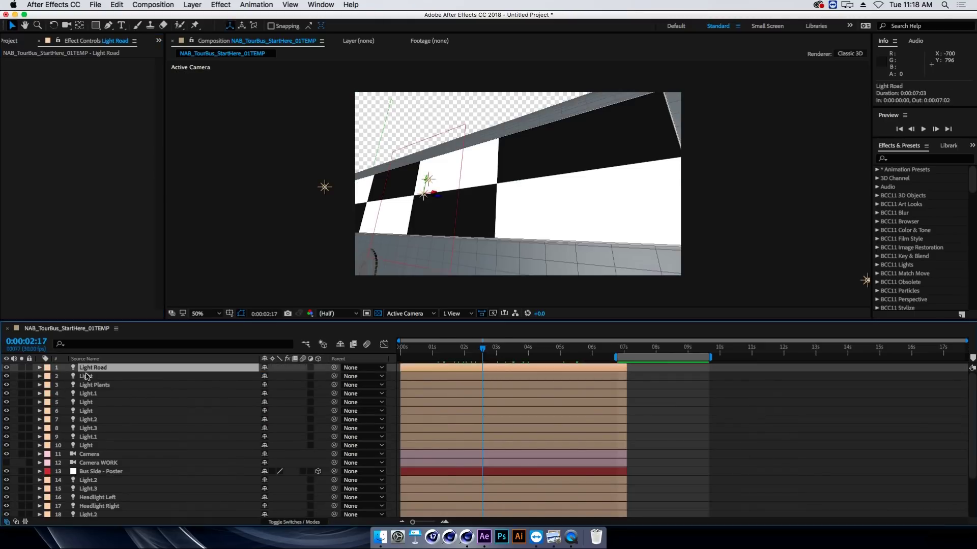
pyautogui.press('Return')
pyautogui.keyDown('shift'); pyautogui.click(99, 446); pyautogui.keyUp('shift')
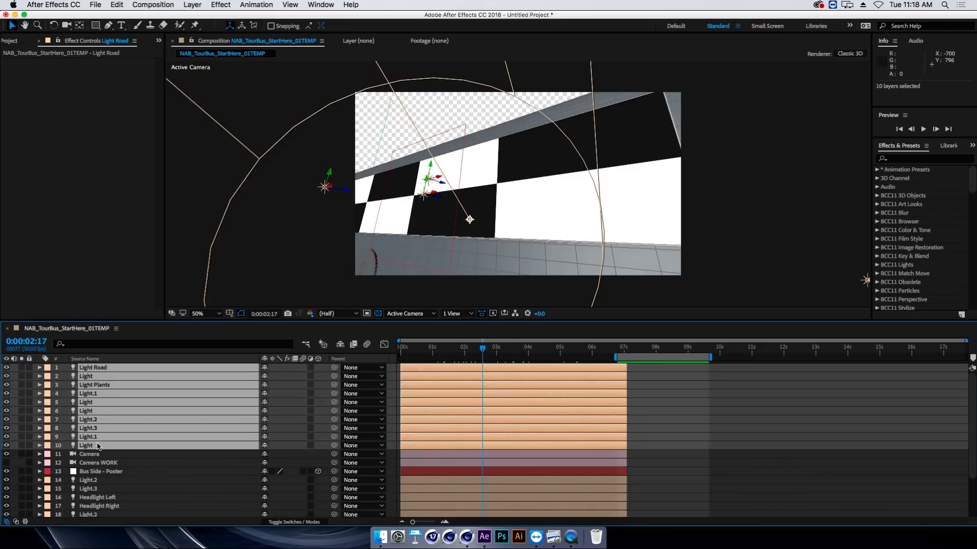
pyautogui.press('Delete')
# Delete Camera WORK and the remaining lights, keeping Camera and Bus Side - Poster
pyautogui.click(92, 376)
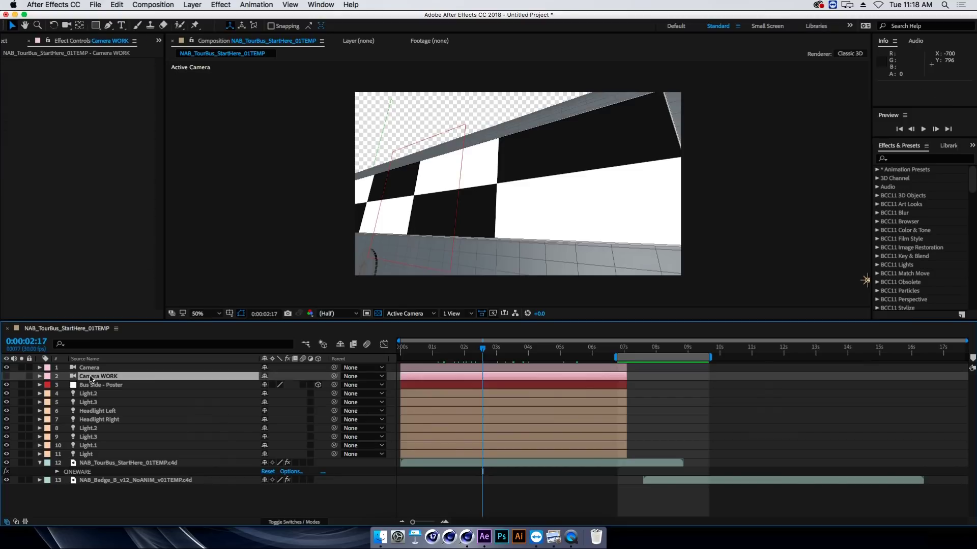
pyautogui.press('Delete')
pyautogui.click(87, 379)
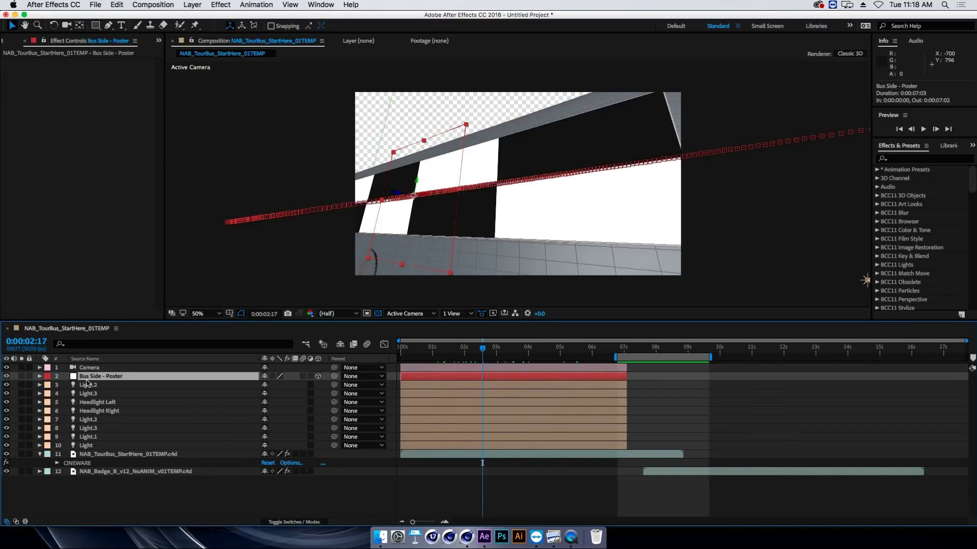
pyautogui.click(93, 389)
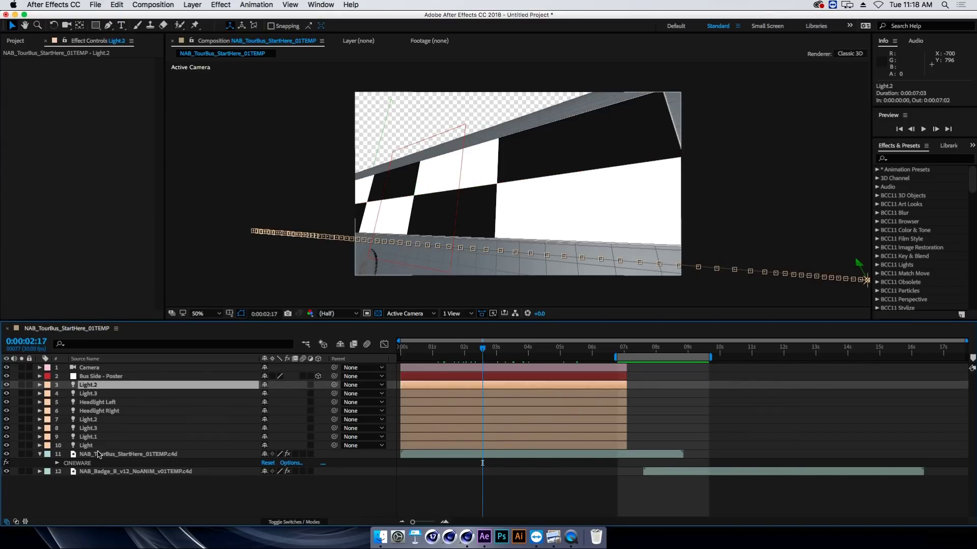
pyautogui.keyDown('shift'); pyautogui.click(94, 447); pyautogui.keyUp('shift')
pyautogui.press('Delete')
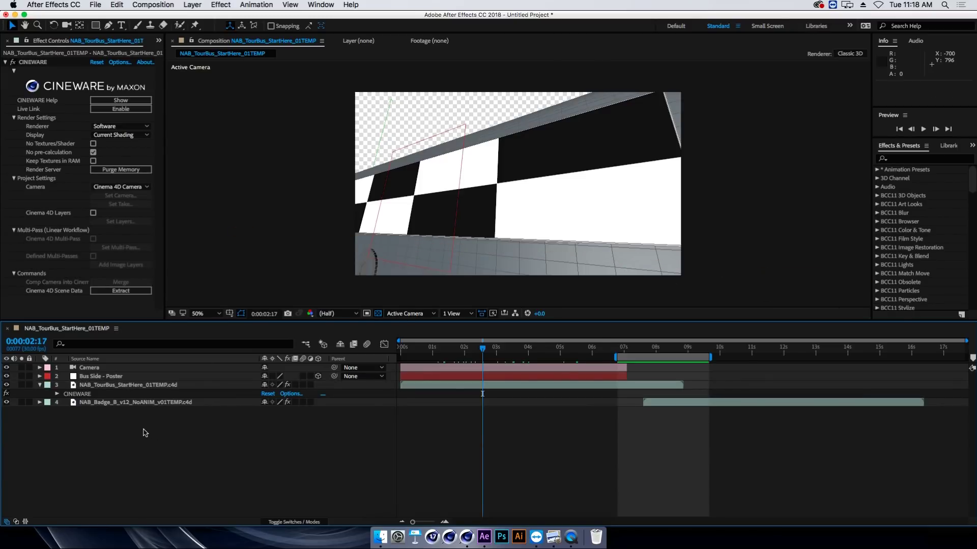
# Create a dark gray 3D solid and parent it to the Bus Side - Poster layer
pyautogui.press('super+y')
pyautogui.press('Tab')
pyautogui.press('Tab')
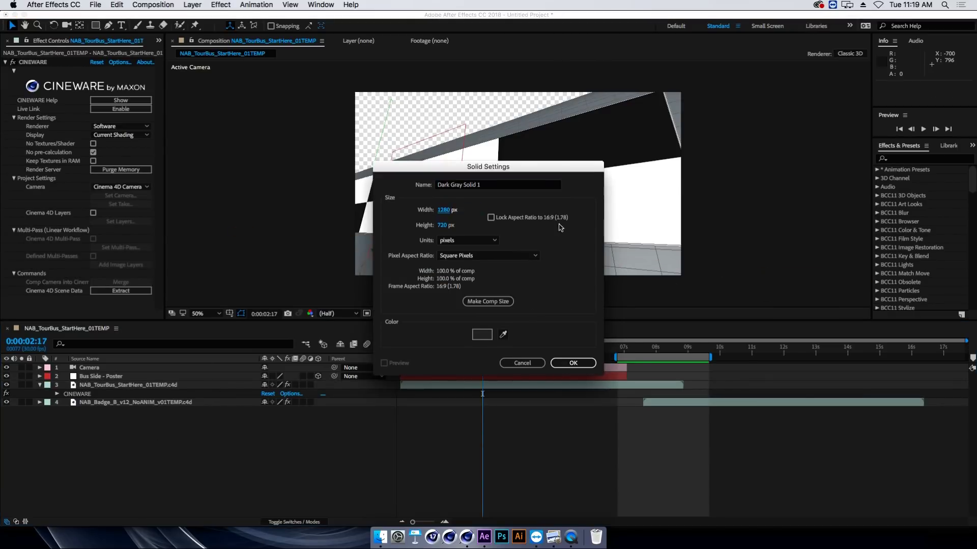
pyautogui.press('Return')
pyautogui.press('s')
pyautogui.hotkey('shift', 'r')
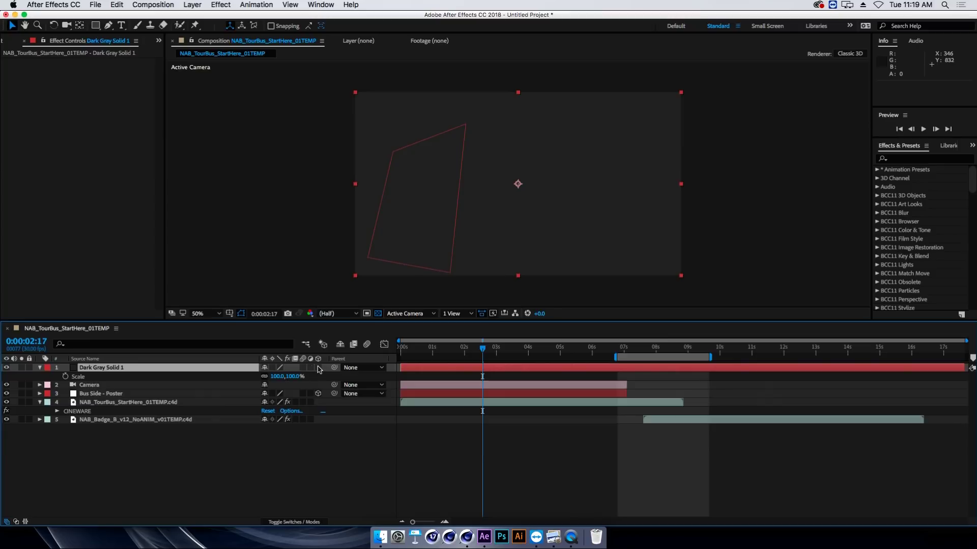
pyautogui.click(318, 368)
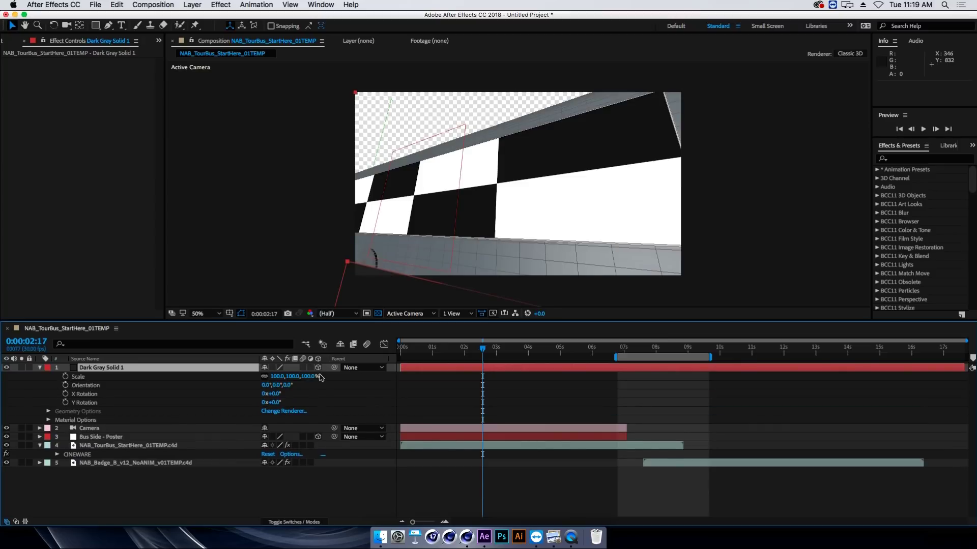
pyautogui.click(103, 371)
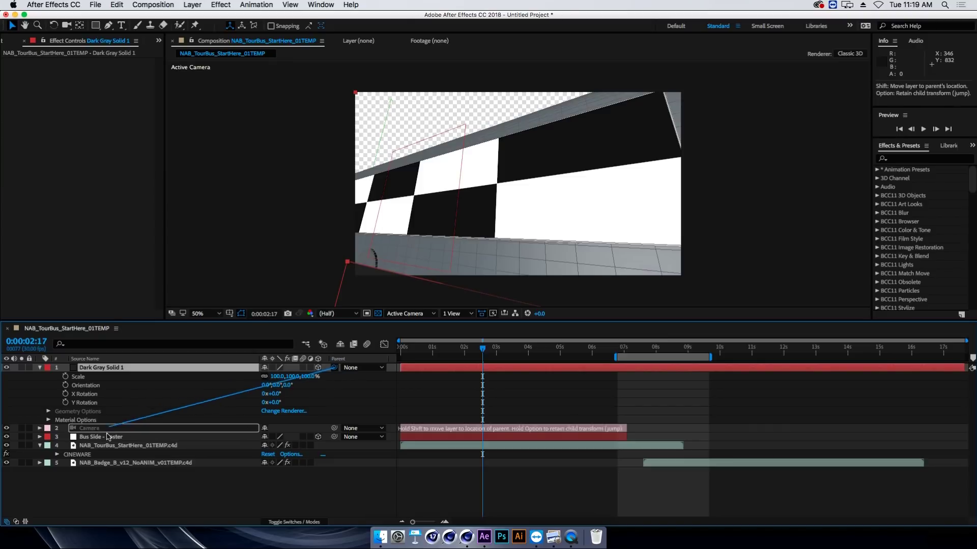
pyautogui.moveTo(334, 368); pyautogui.dragTo(99, 437)
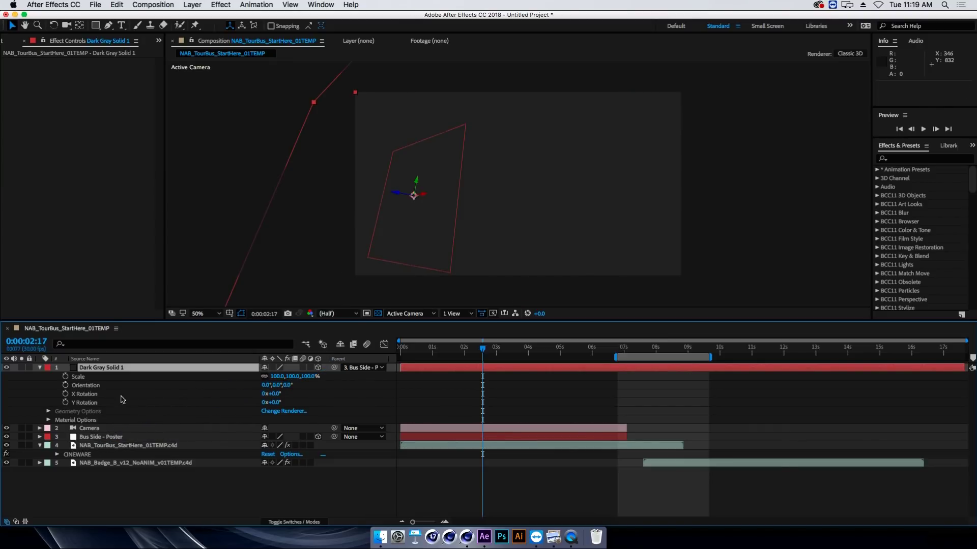
# Scale the solid to 23.0, 7.0, 100%, start the work area at 0:00:02:02, and preview
pyautogui.press('s')
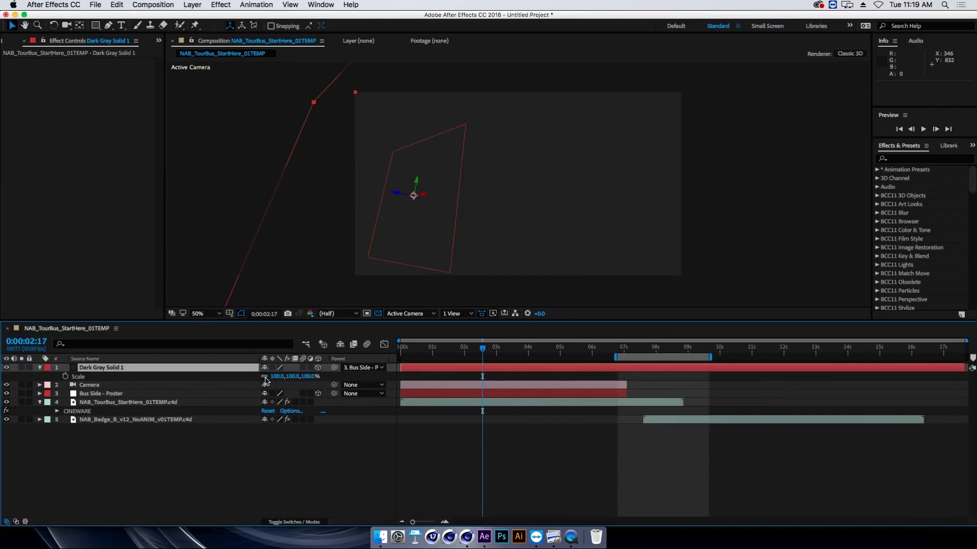
pyautogui.moveTo(288, 376); pyautogui.dragTo(242, 378)
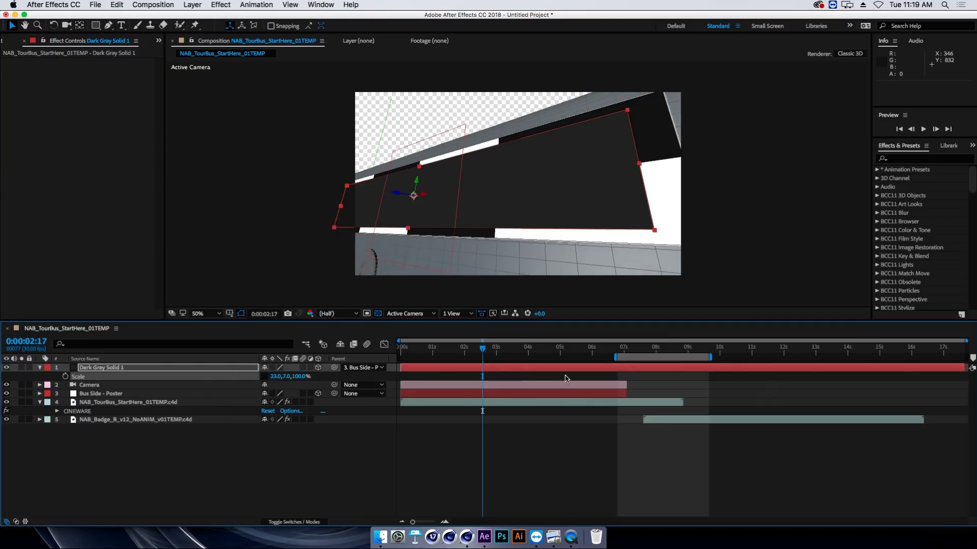
pyautogui.moveTo(478, 351); pyautogui.dragTo(466, 349)
pyautogui.press('b')
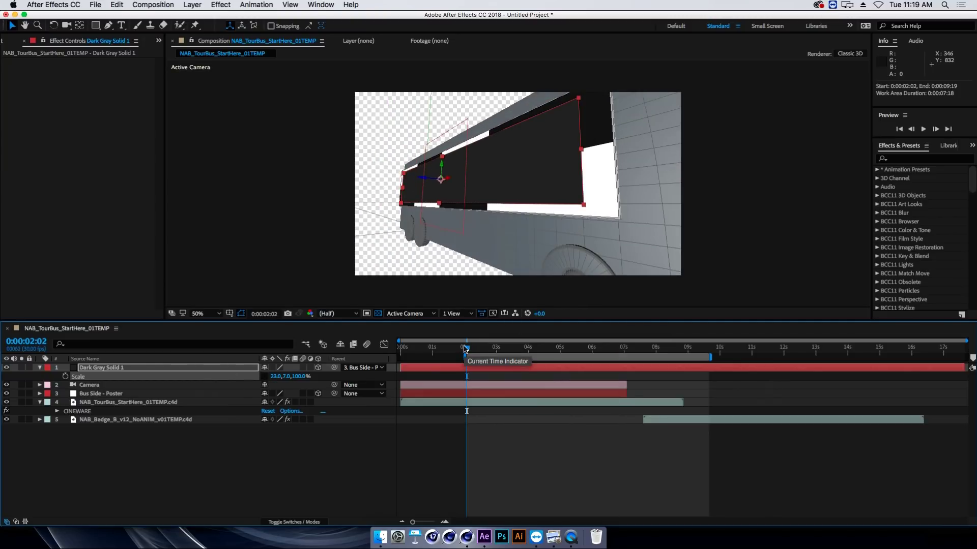
pyautogui.press('space')
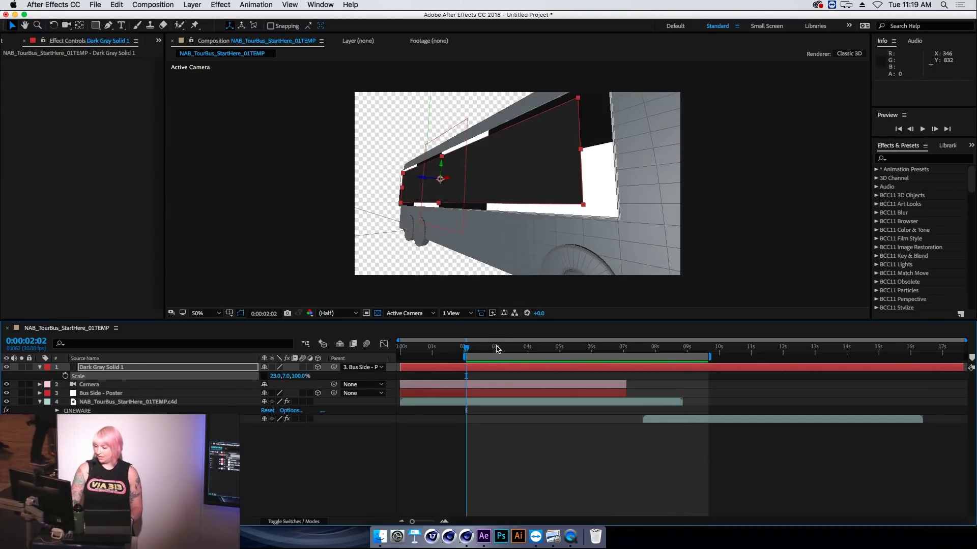
pyautogui.press('super+Tab')
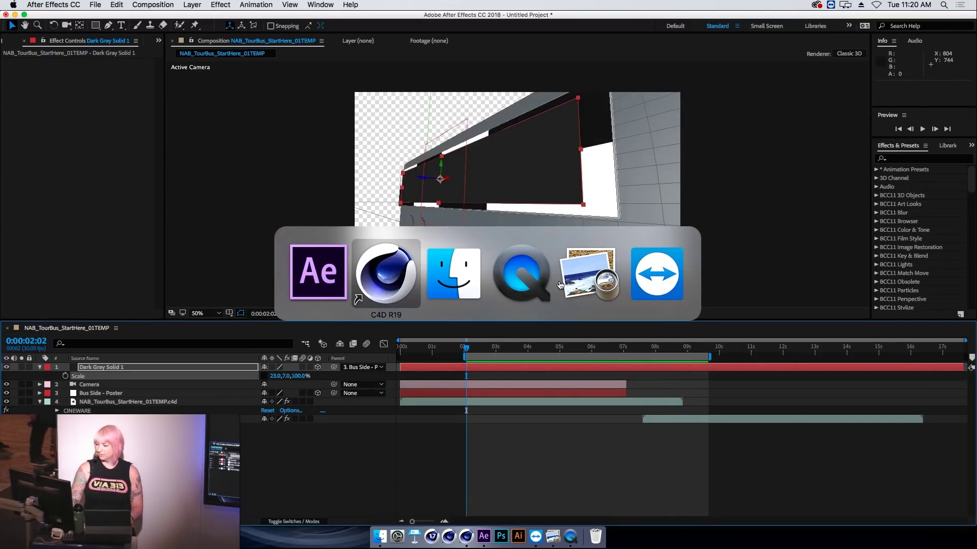
pyautogui.press('super+Tab')
pyautogui.press('super+Tab')
pyautogui.press('super+Tab')
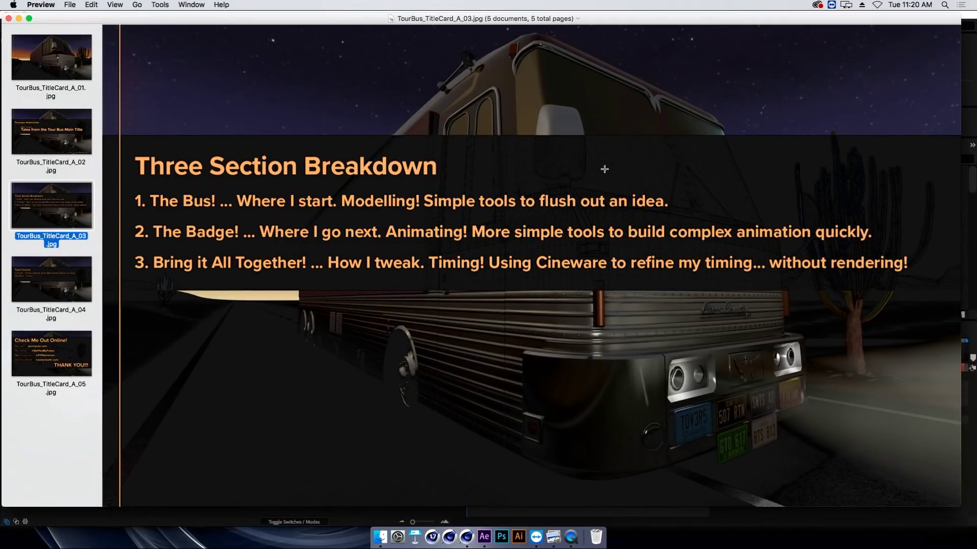
# Step from TitleCard_A_03 past 'Tools Covered' to the final 'Check Me Out Online!' card
pyautogui.press('Down')
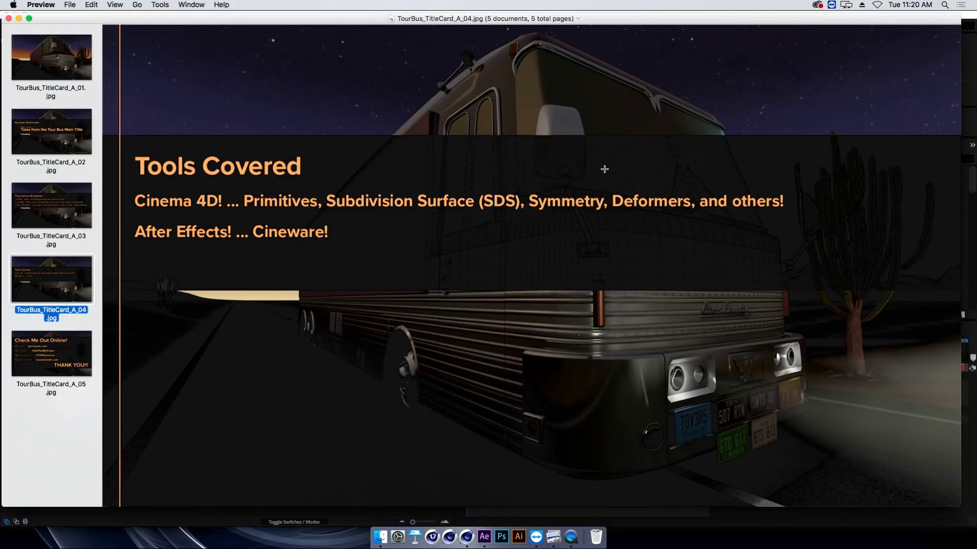
pyautogui.press('Down')
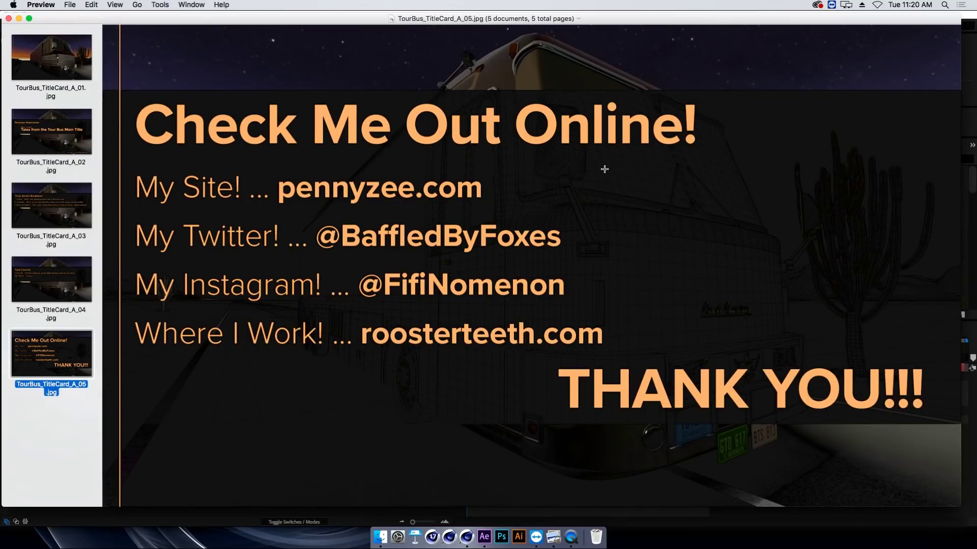